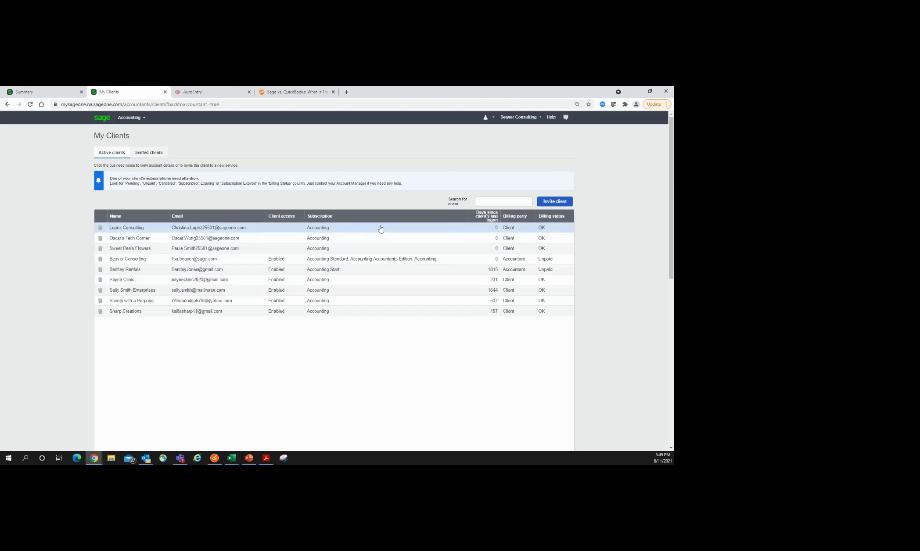
# Step: From My Clients, start the Invite a New Client wizard at step 1 of 3
pyautogui.click(560, 203)
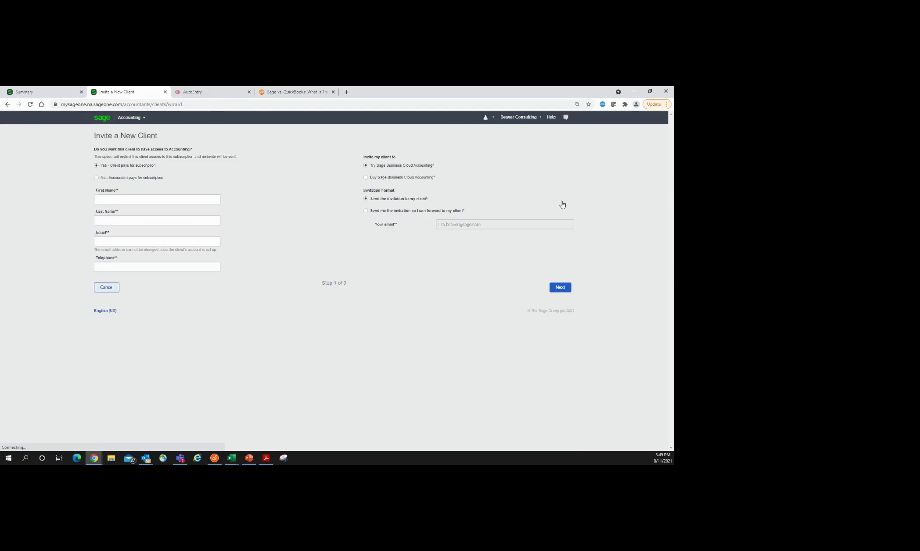
# Step: Choose 'No - Accountant pays' and autofill the client's first name, last name and telephone
pyautogui.click(96, 178)
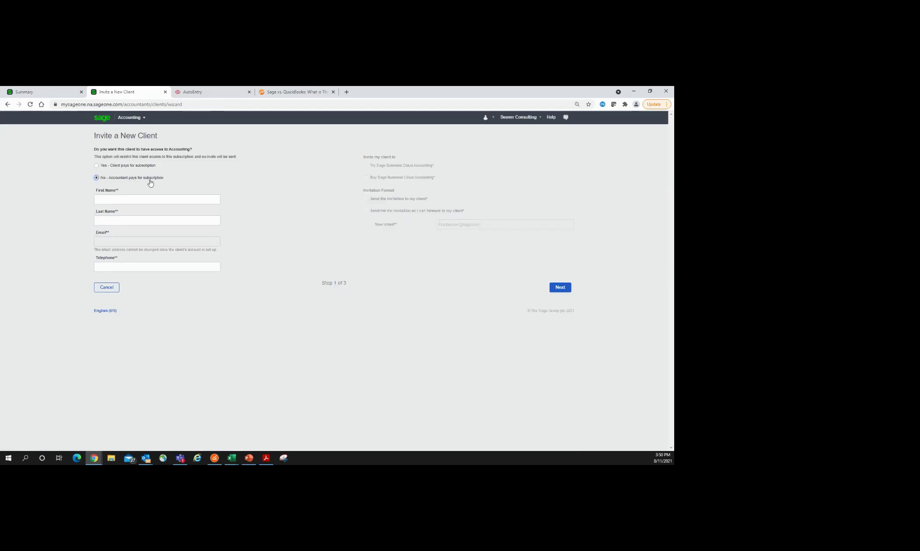
pyautogui.click(130, 199)
pyautogui.click(110, 199)
pyautogui.click(112, 237)
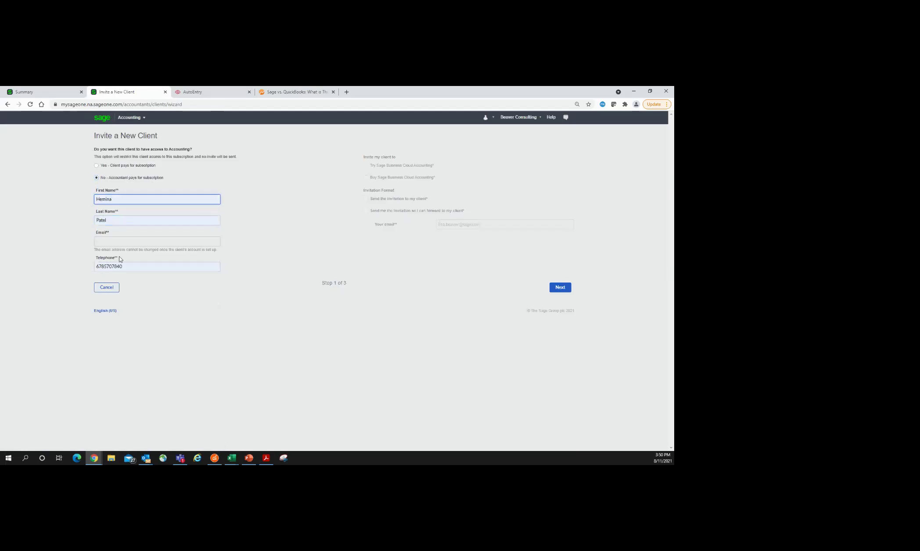
# Step: Advance to step 2, then go back twice to the My Clients list
pyautogui.click(560, 292)
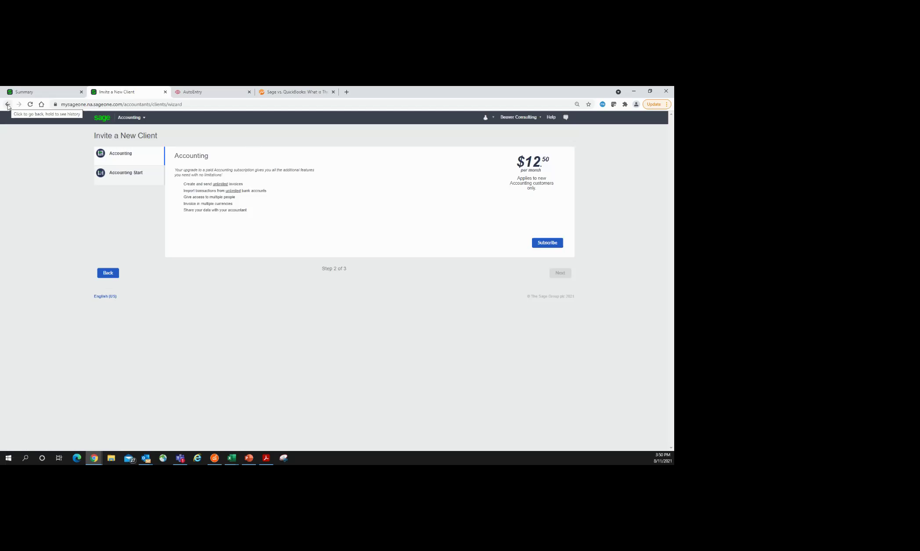
pyautogui.click(8, 104)
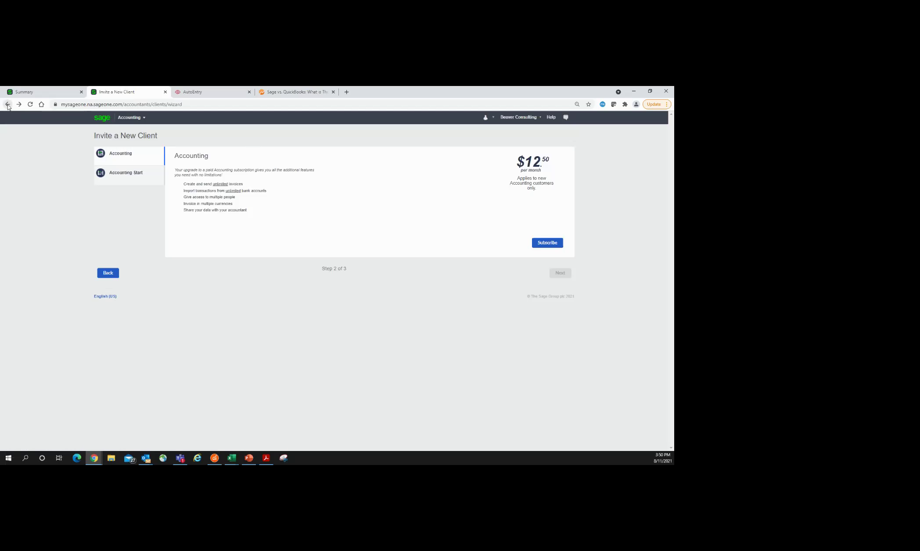
pyautogui.click(7, 105)
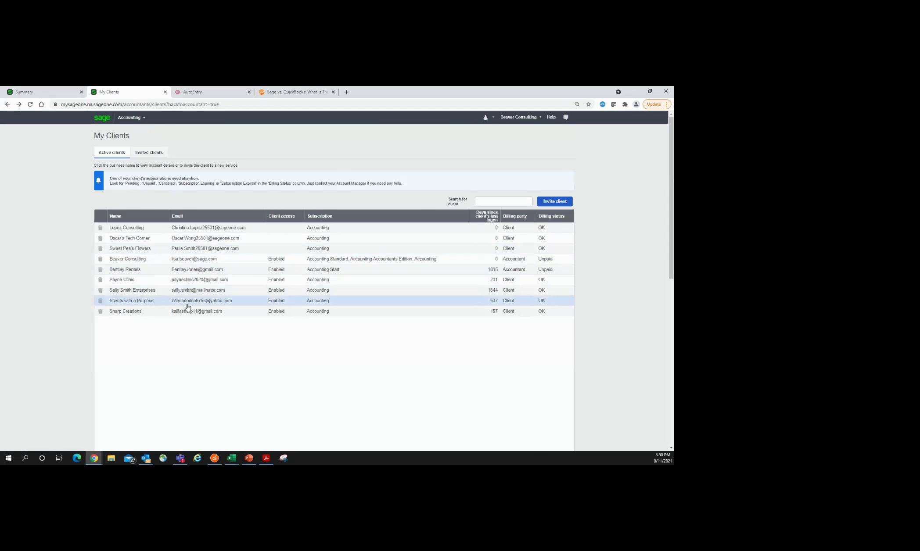
# Step: Access Lopez Consulting's Accounting business and choose 'Do you work with colleagues?' on Summary
pyautogui.click(220, 231)
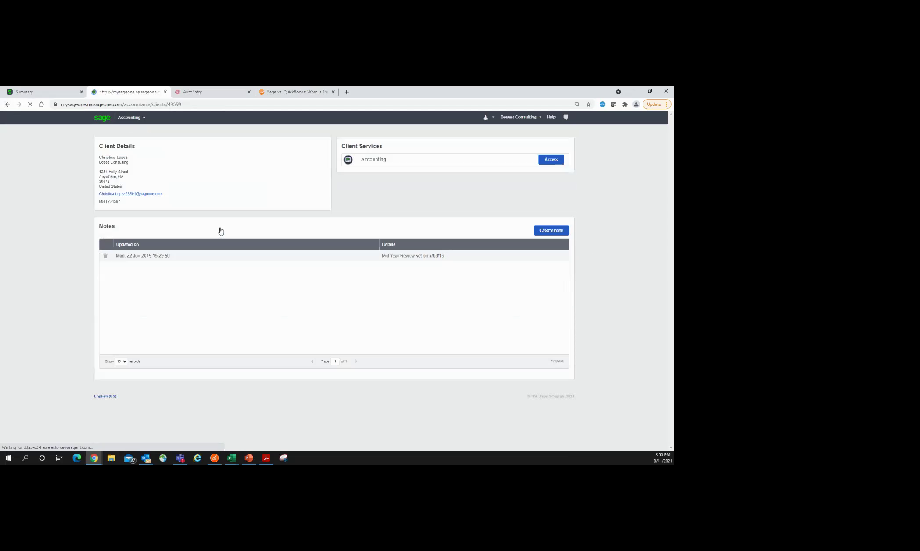
pyautogui.click(552, 161)
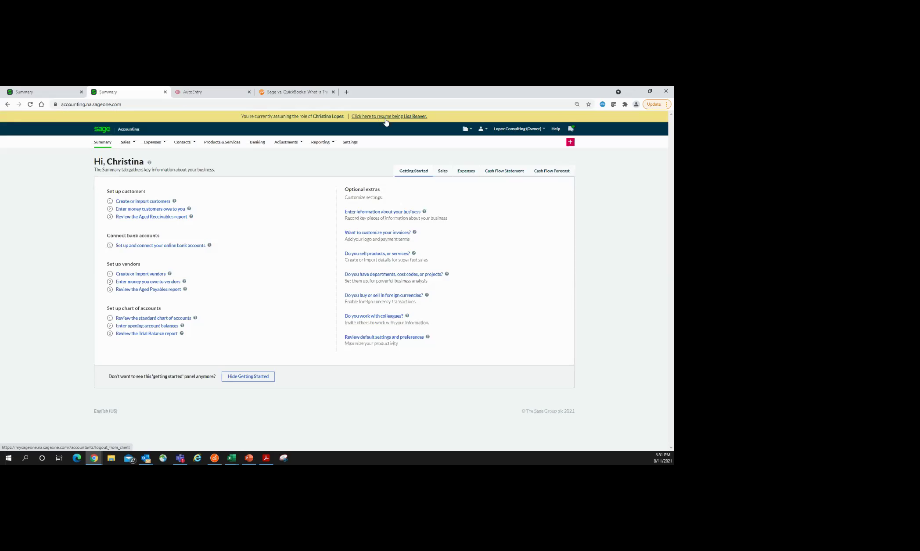
pyautogui.click(363, 320)
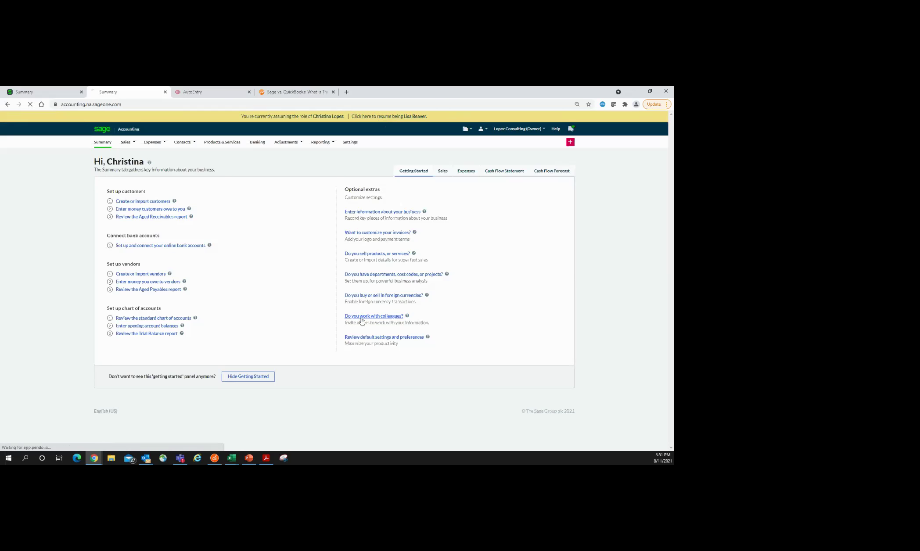
pyautogui.click(554, 168)
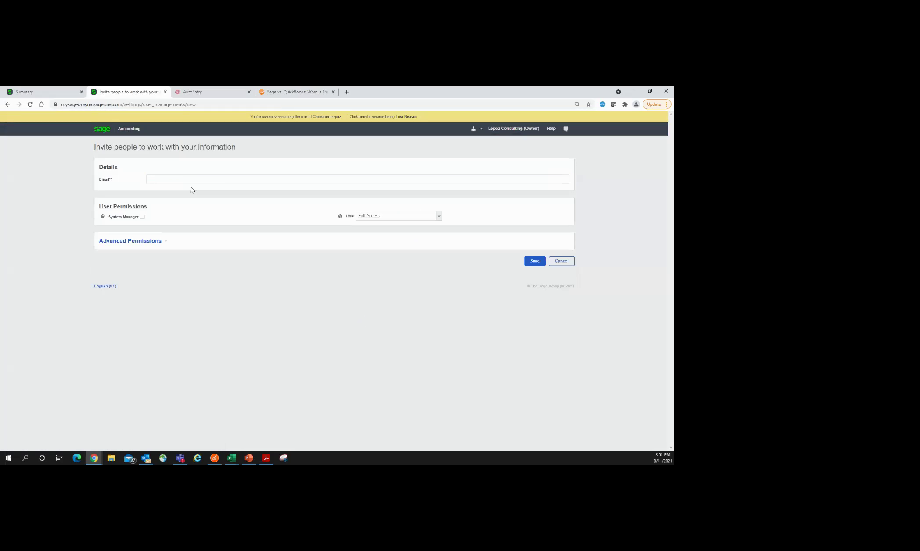
pyautogui.click(152, 242)
pyautogui.click(249, 303)
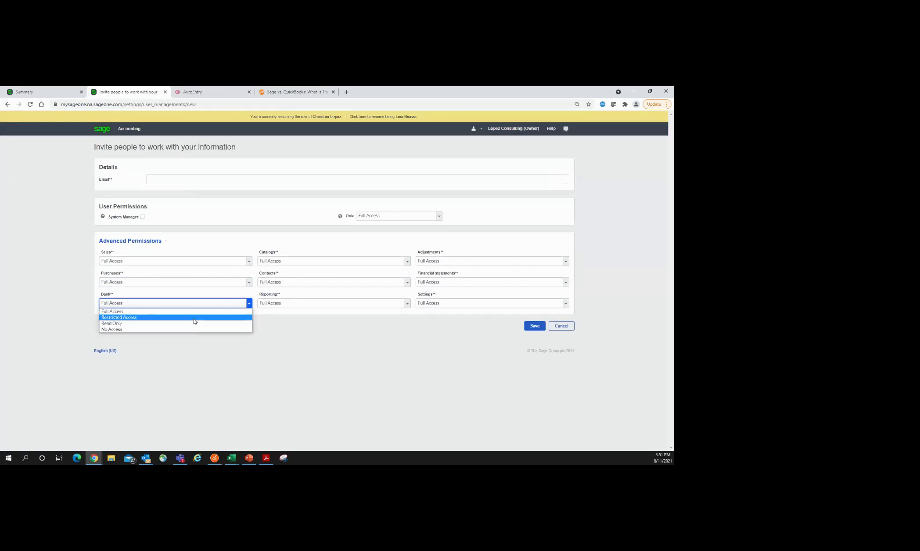
pyautogui.click(129, 130)
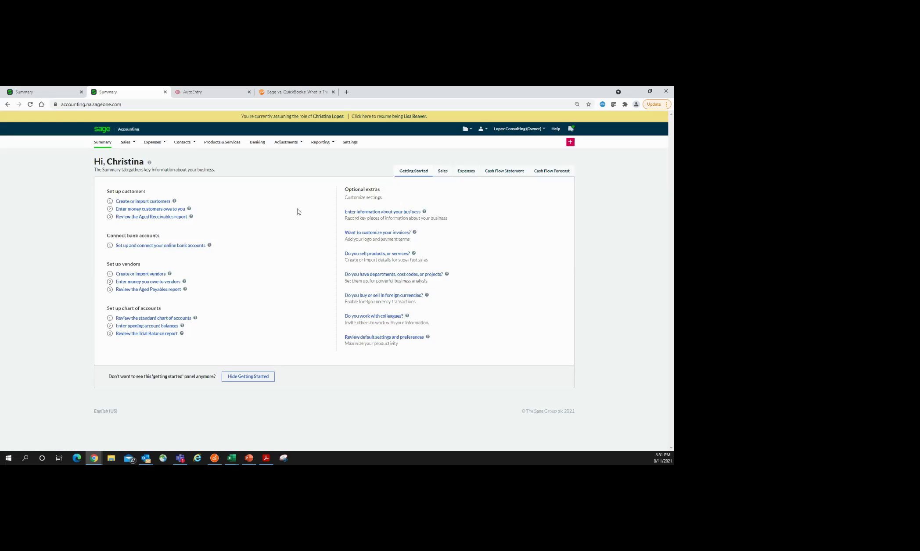
# Step: Open the Chart of Accounts from Settings and show the ledger account options menu
pyautogui.click(350, 143)
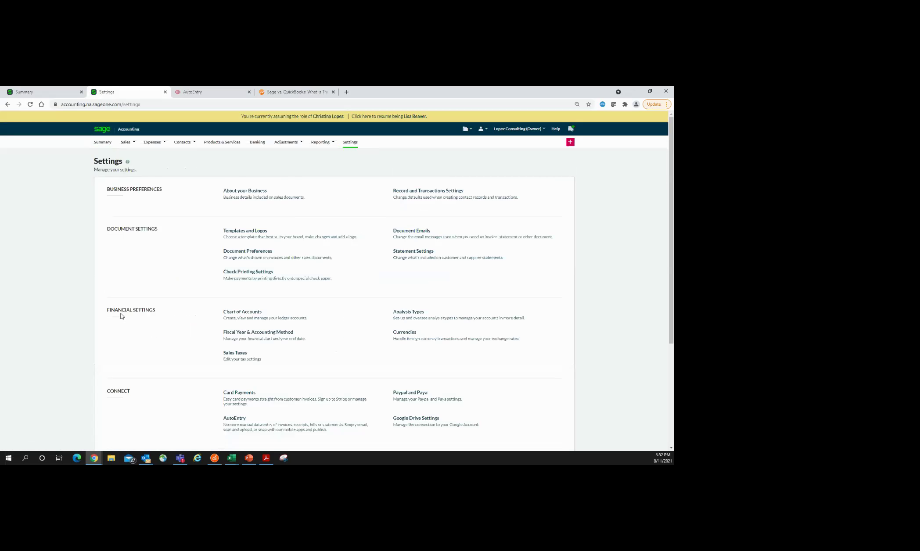
pyautogui.click(241, 320)
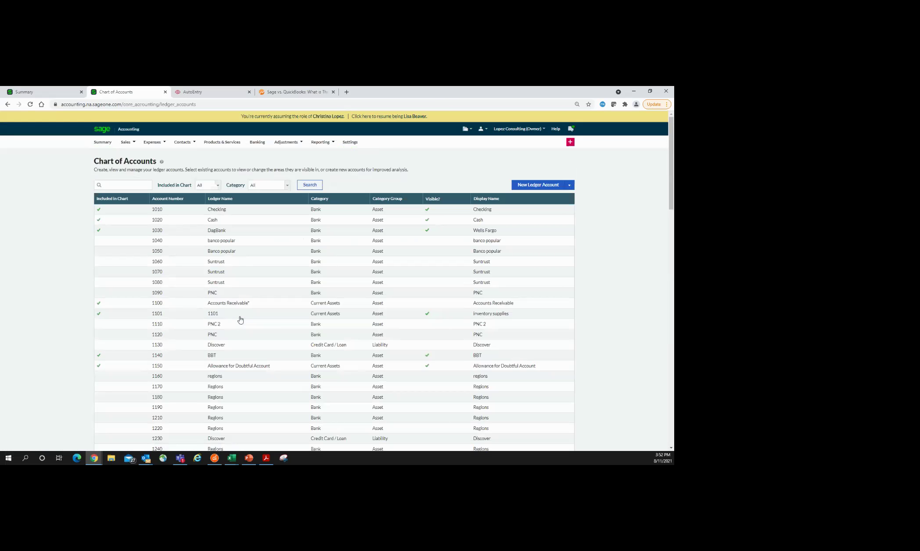
pyautogui.click(569, 186)
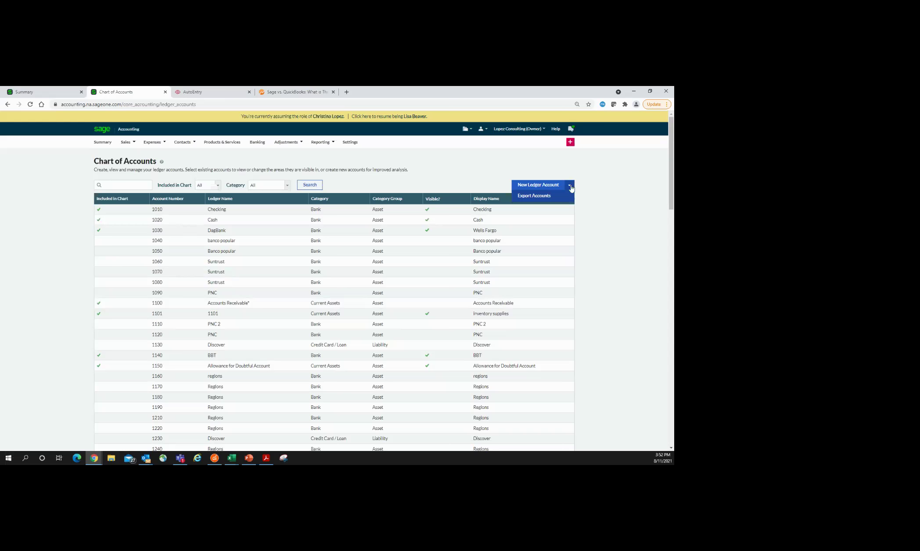
pyautogui.click(570, 187)
pyautogui.click(570, 187)
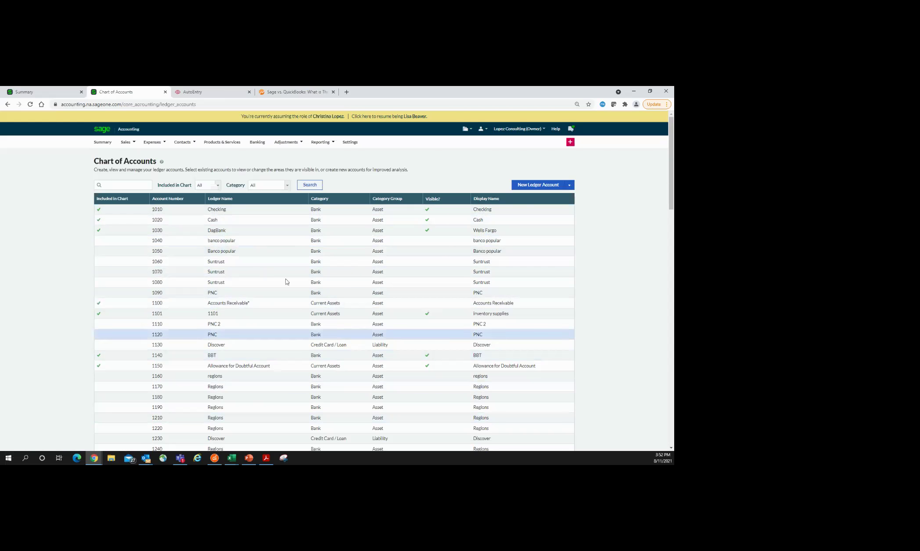
# Step: Filter the accounts to Current Assets and open Inventory (12000000) for editing
pyautogui.click(287, 186)
pyautogui.click(264, 210)
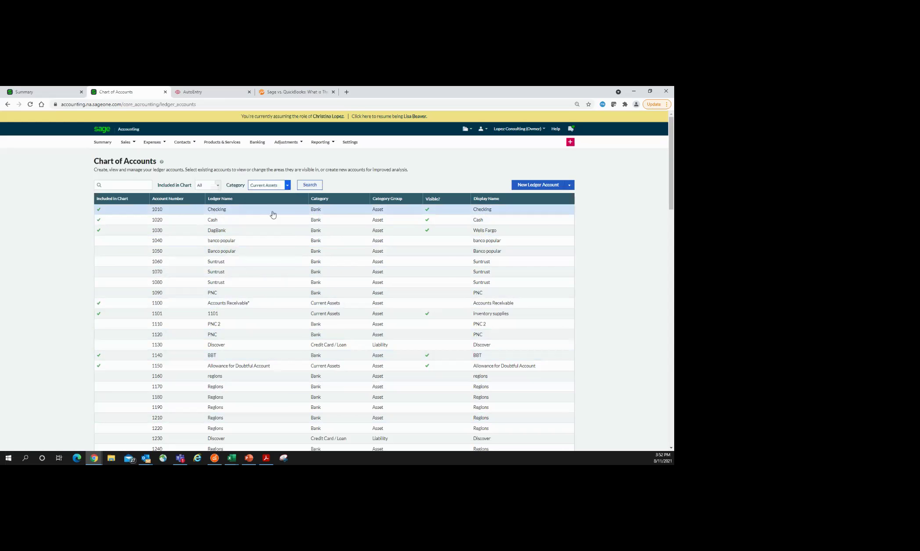
pyautogui.click(308, 187)
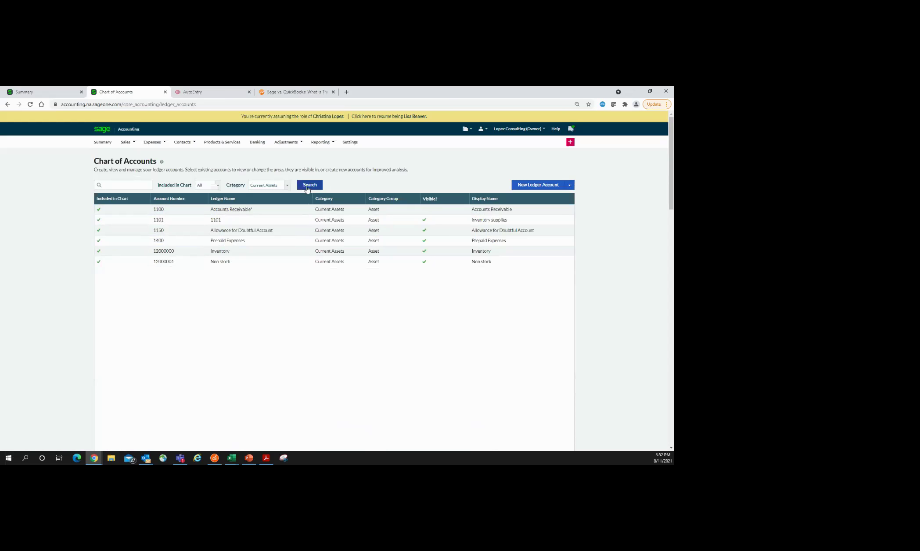
pyautogui.click(221, 252)
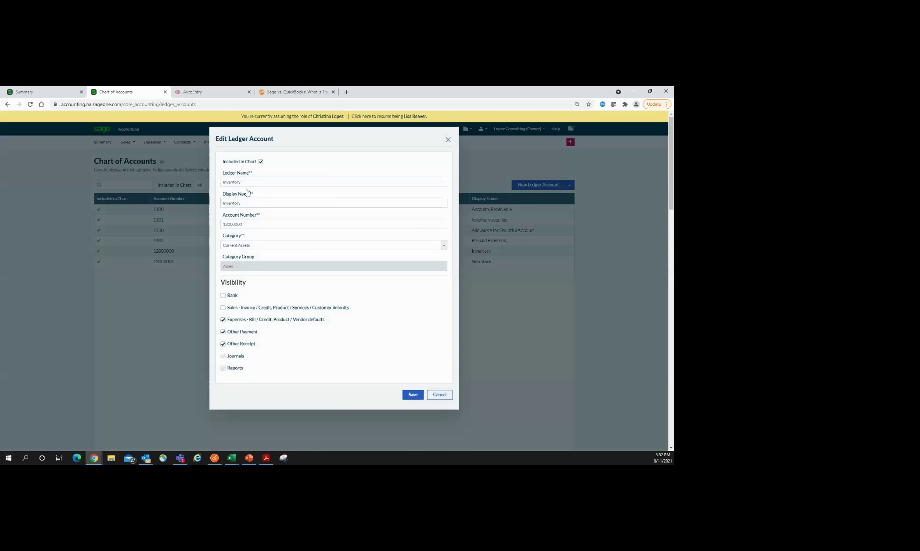
# Step: Toggle the Inventory account's visibility off and on, then close it without saving
pyautogui.click(261, 161)
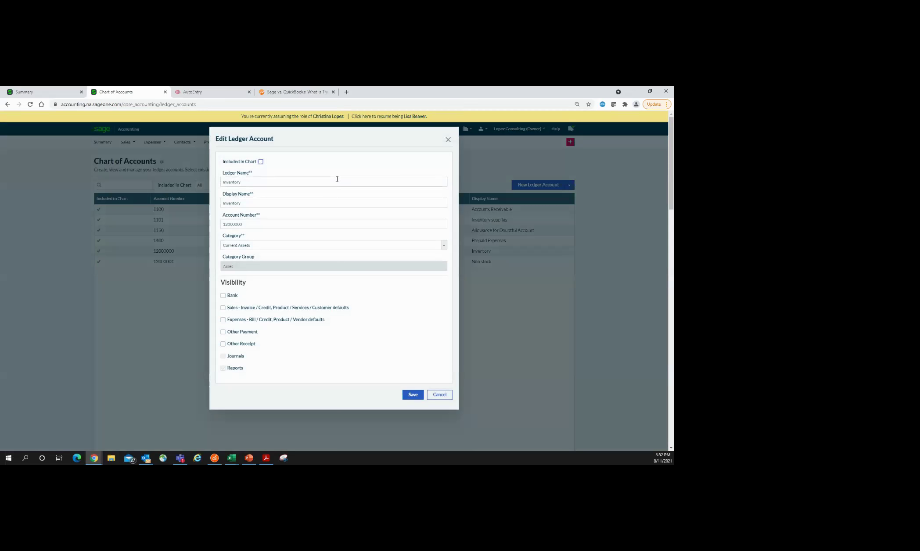
pyautogui.click(261, 161)
pyautogui.click(448, 139)
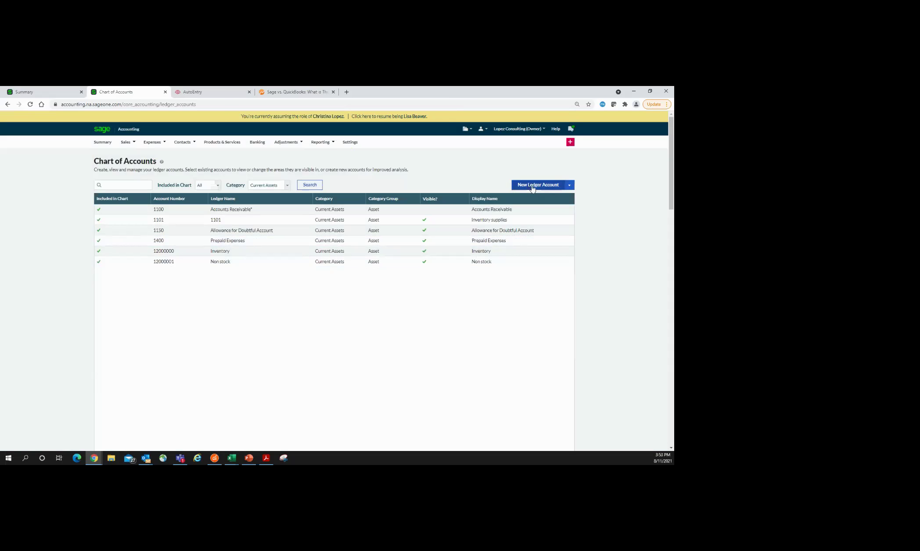
# Step: Start a new ledger account, view its categories, cancel it and return to Settings
pyautogui.click(532, 186)
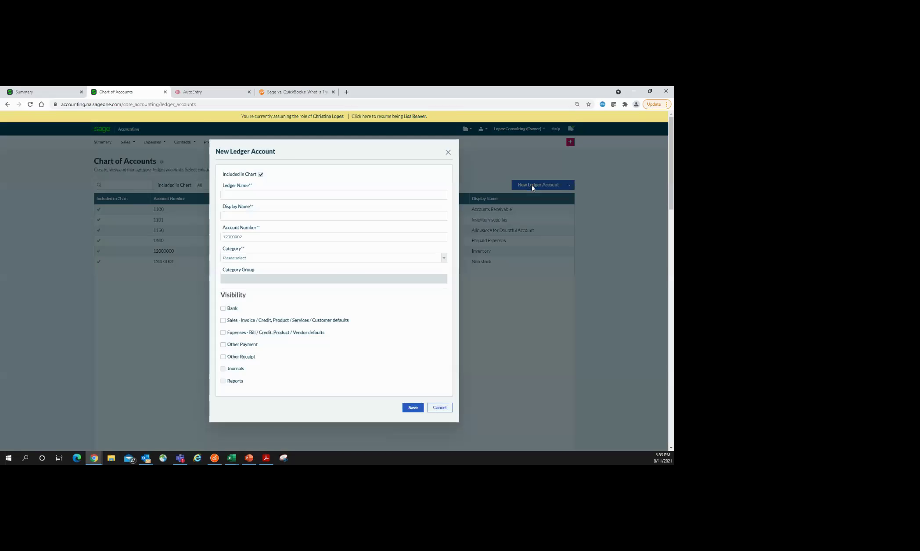
pyautogui.click(258, 261)
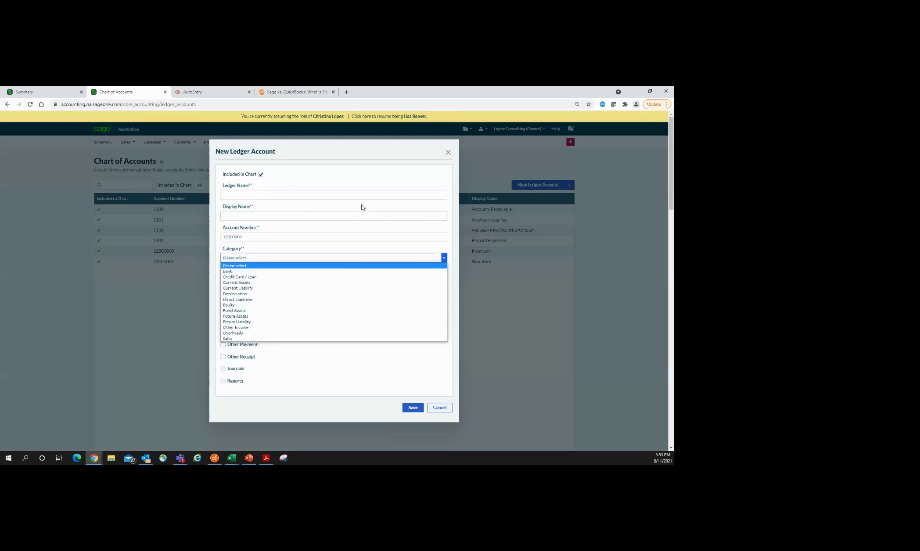
pyautogui.click(448, 152)
pyautogui.click(448, 152)
pyautogui.click(351, 142)
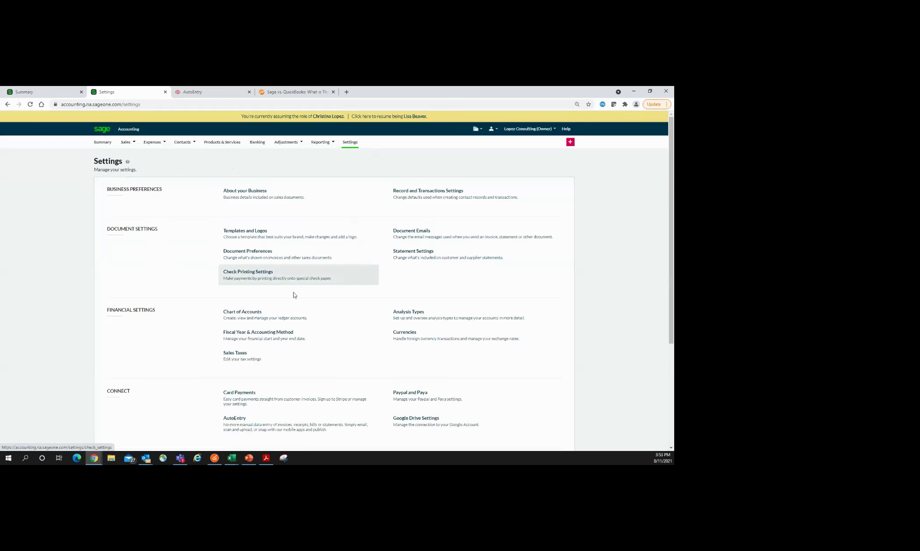
pyautogui.click(246, 340)
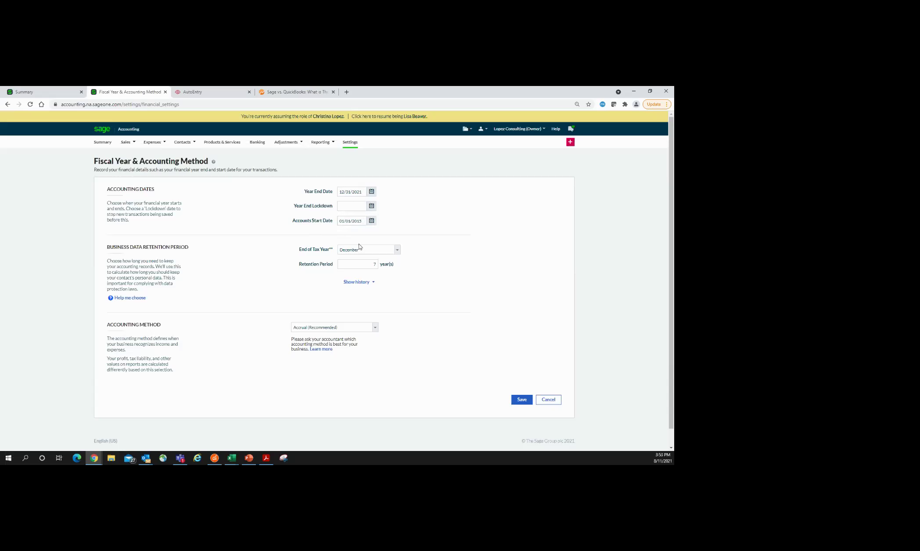
pyautogui.click(375, 329)
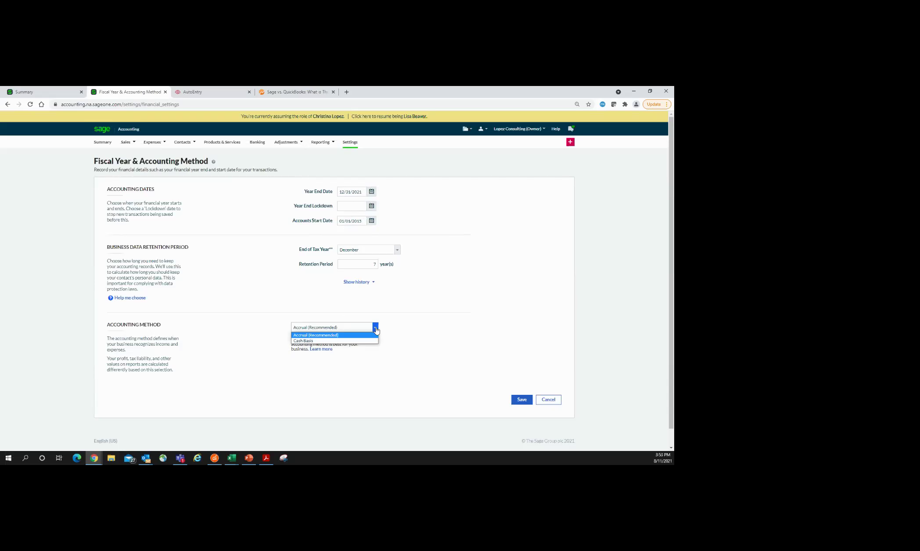
pyautogui.click(349, 144)
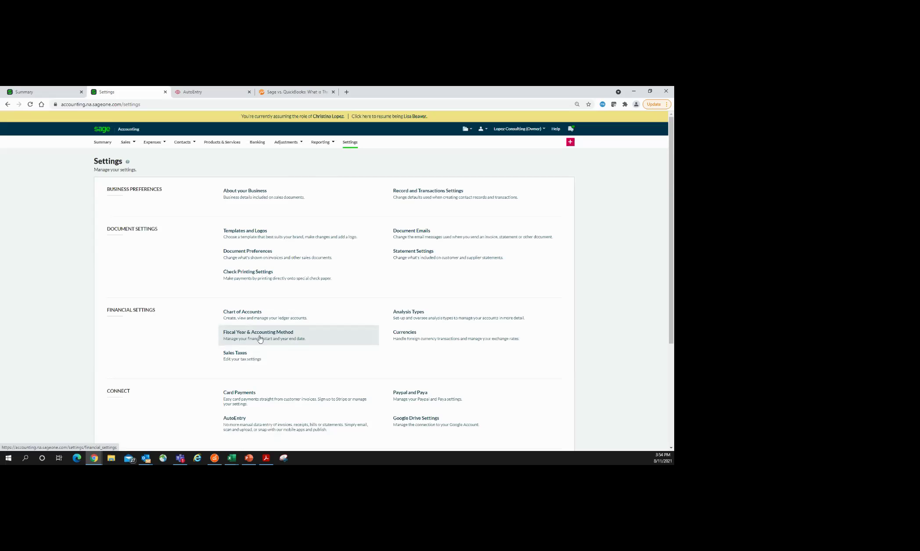
# Step: Open Customer Opening Balances from Settings, showing 4 records totalling 64.50
pyautogui.scroll(-4, 259, 339)
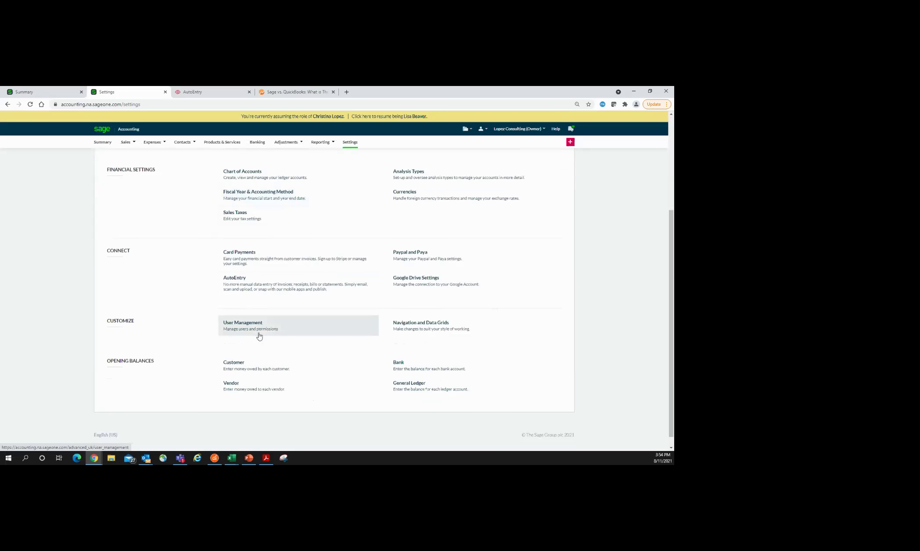
pyautogui.moveTo(134, 145)
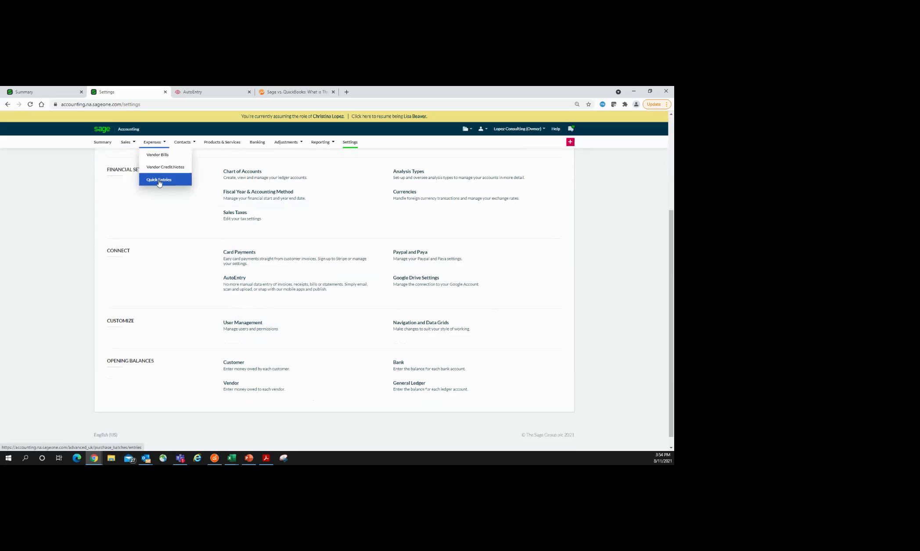
pyautogui.moveTo(184, 143)
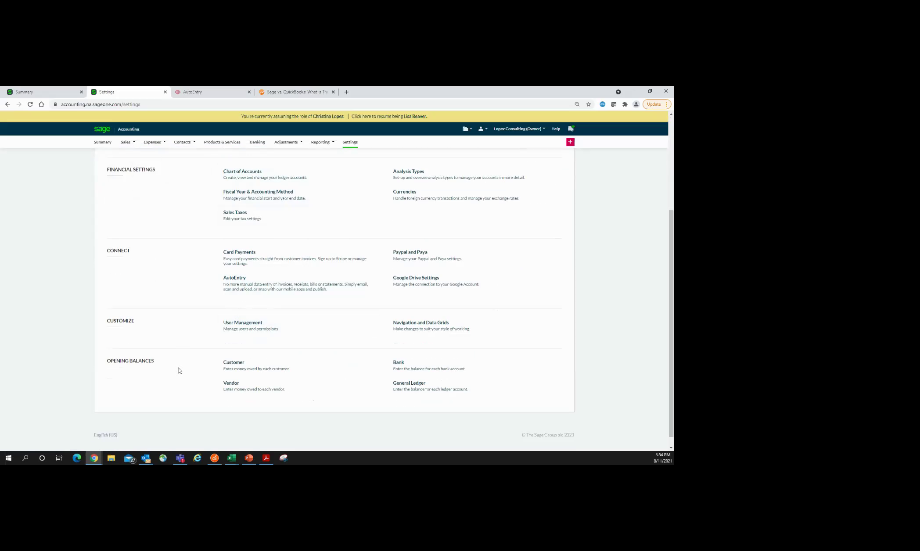
pyautogui.click(233, 372)
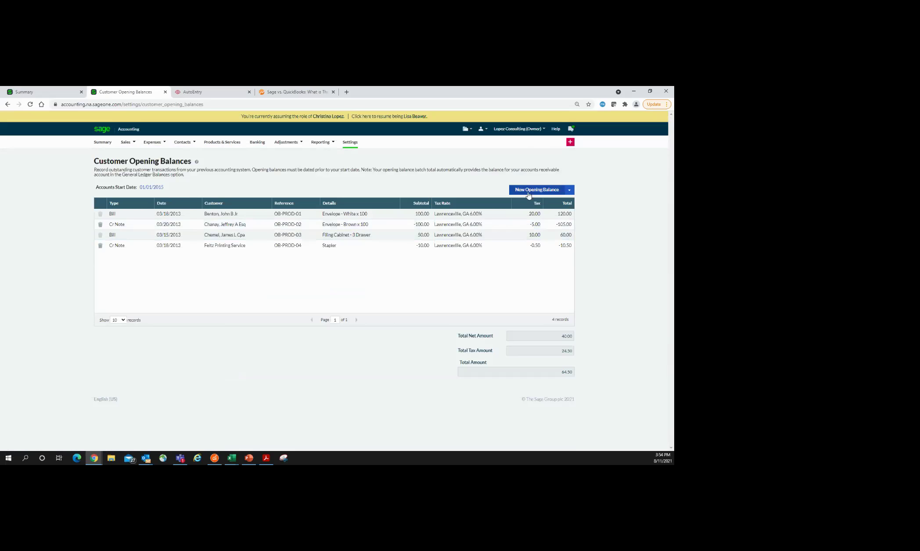
# Step: Choose Import from the opening balances options to open Import Customer Opening Balances
pyautogui.click(566, 193)
pyautogui.click(567, 203)
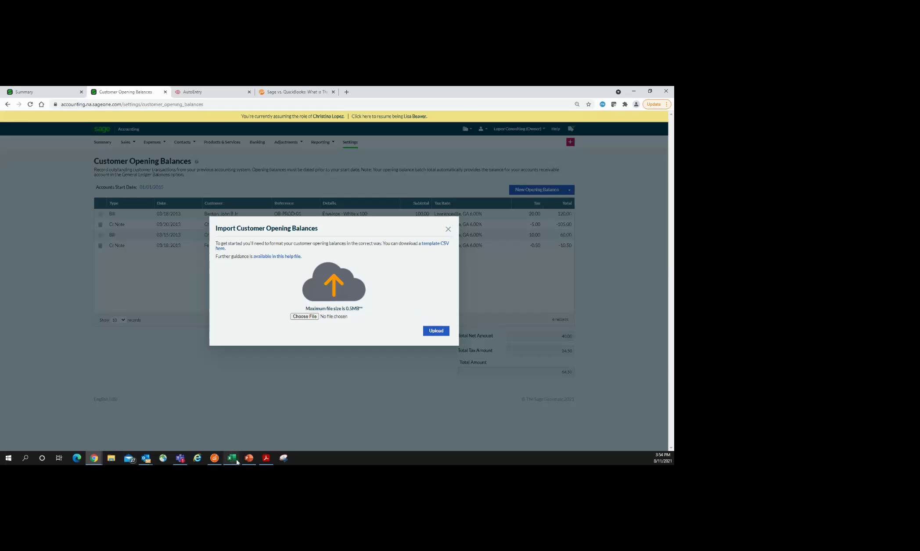
pyautogui.moveTo(233, 462)
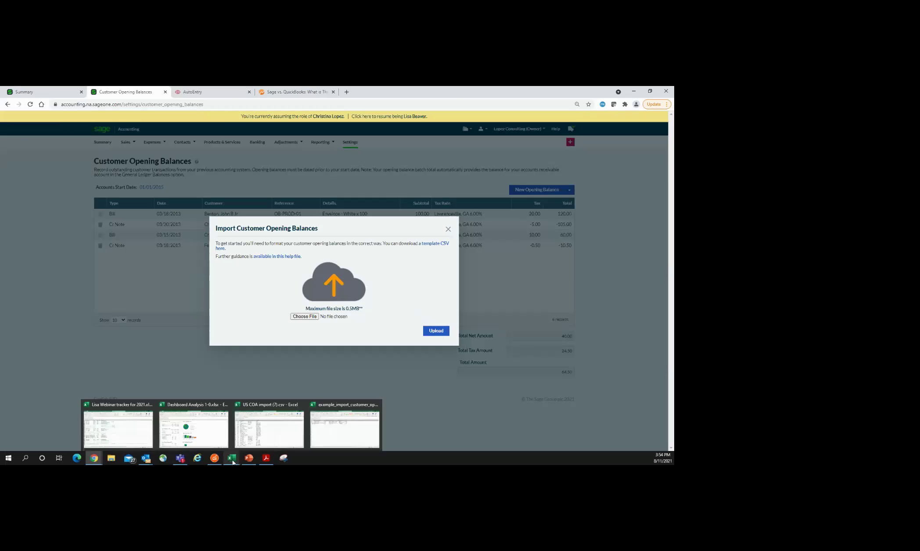
pyautogui.click(255, 435)
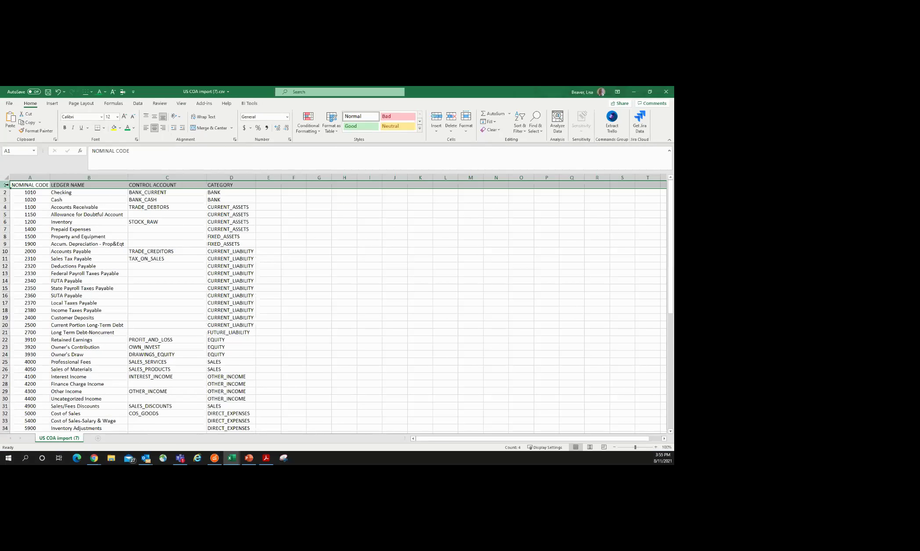
pyautogui.scroll(-7, 132, 310)
pyautogui.scroll(-3, 131, 309)
pyautogui.scroll(10, 131, 310)
pyautogui.click(632, 92)
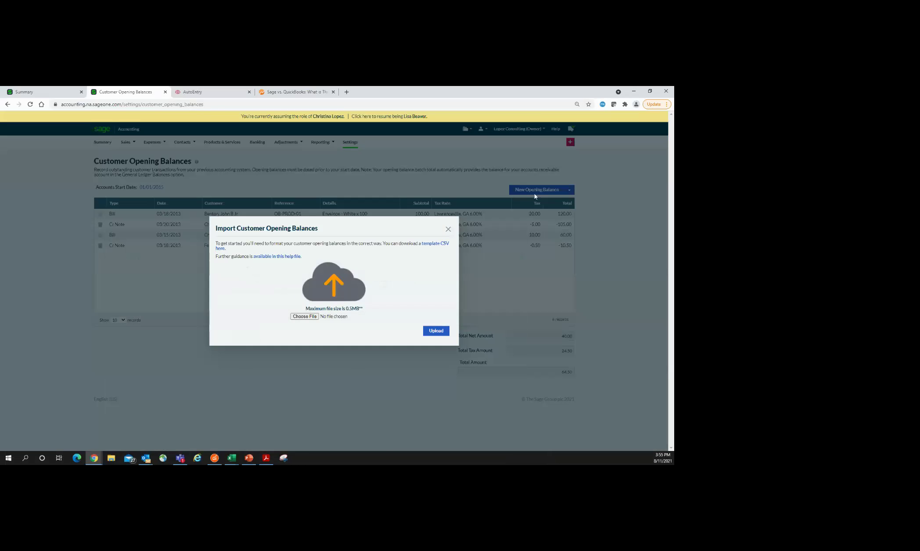
pyautogui.moveTo(232, 458)
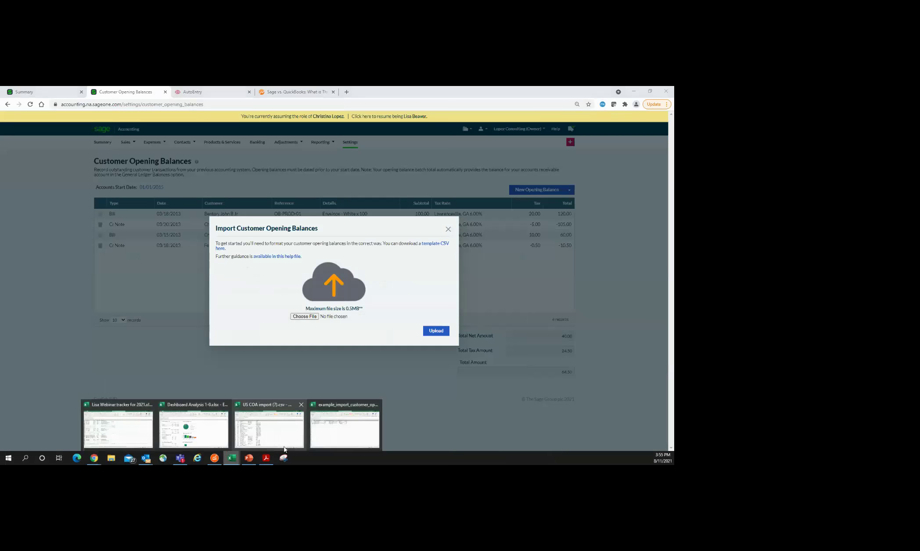
pyautogui.click(345, 429)
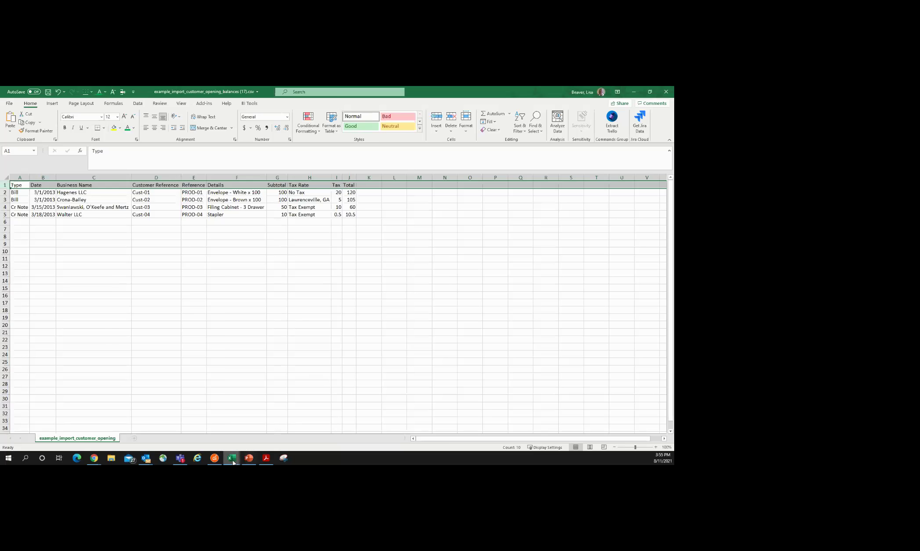
pyautogui.moveTo(133, 462)
pyautogui.moveTo(98, 462)
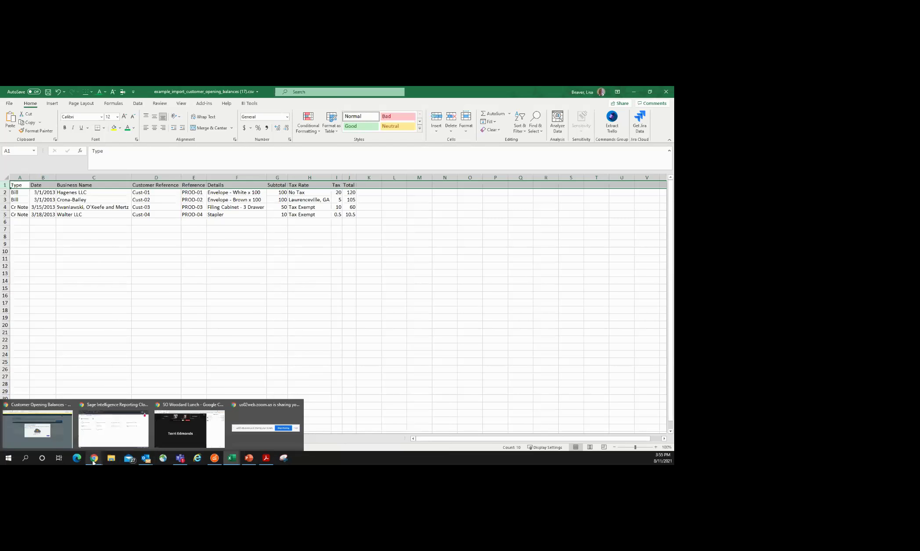
pyautogui.click(62, 437)
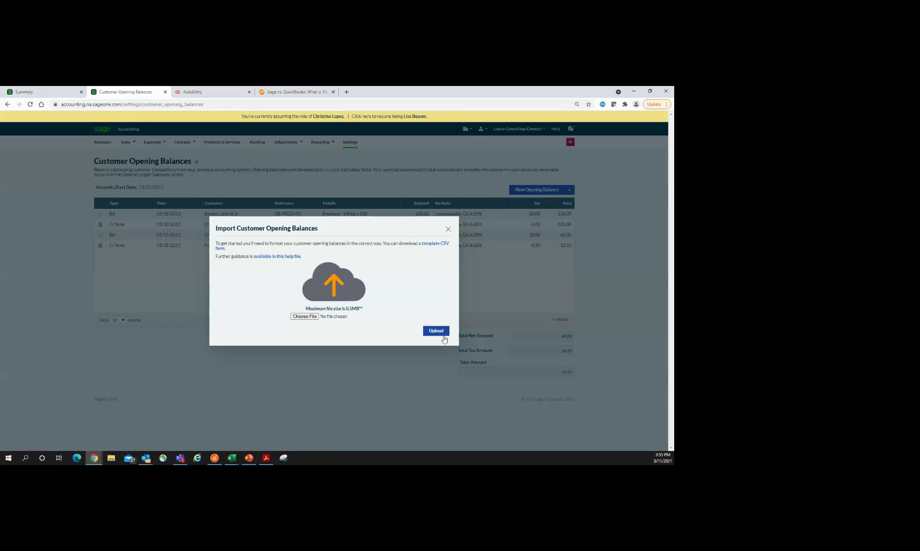
# Step: Reopen Import Opening Balances via New Opening Balance and follow its help file link
pyautogui.click(447, 229)
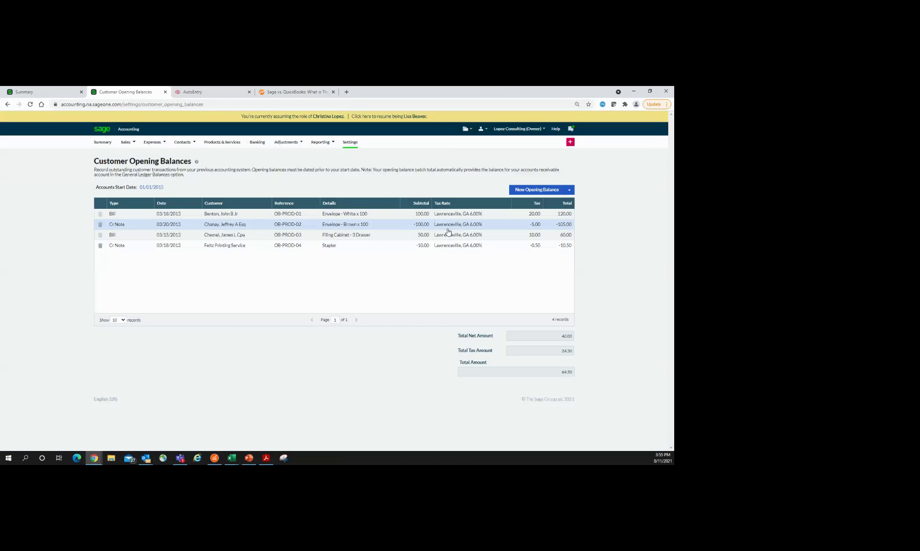
pyautogui.click(569, 190)
pyautogui.click(551, 205)
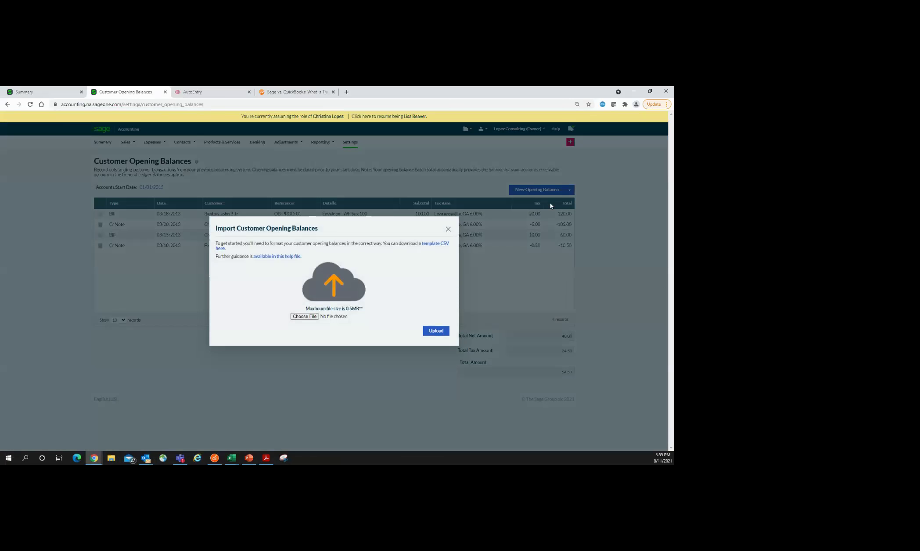
pyautogui.click(284, 260)
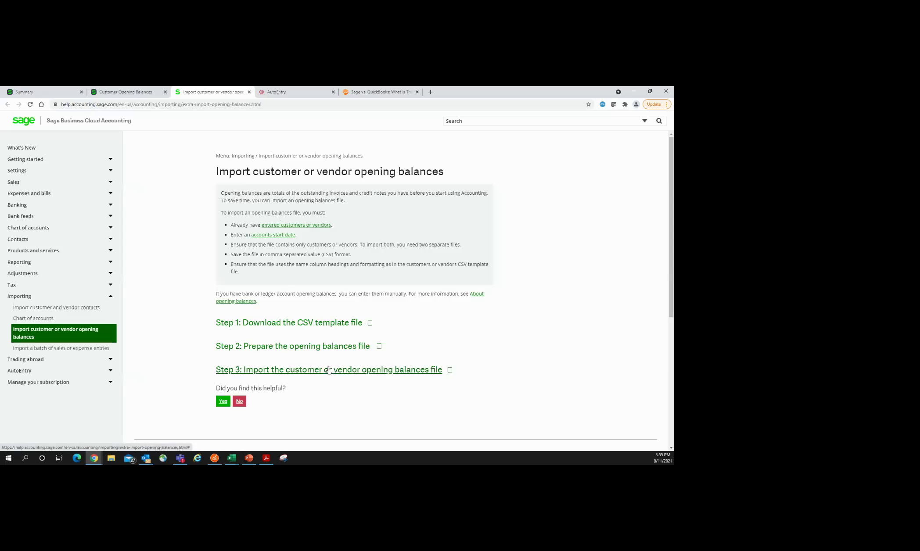
# Step: Browse the What's New and Getting started help articles, then close the help tab
pyautogui.click(24, 153)
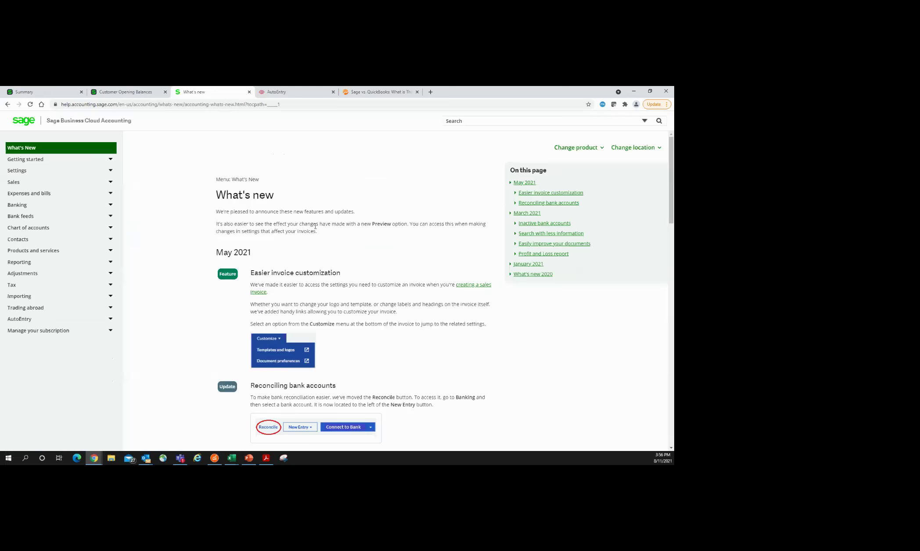
pyautogui.scroll(-7, 315, 226)
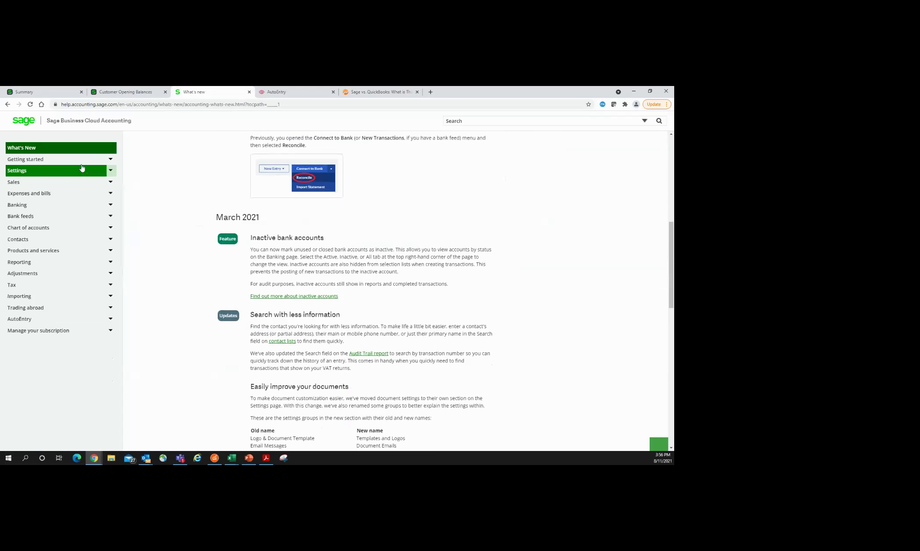
pyautogui.click(78, 160)
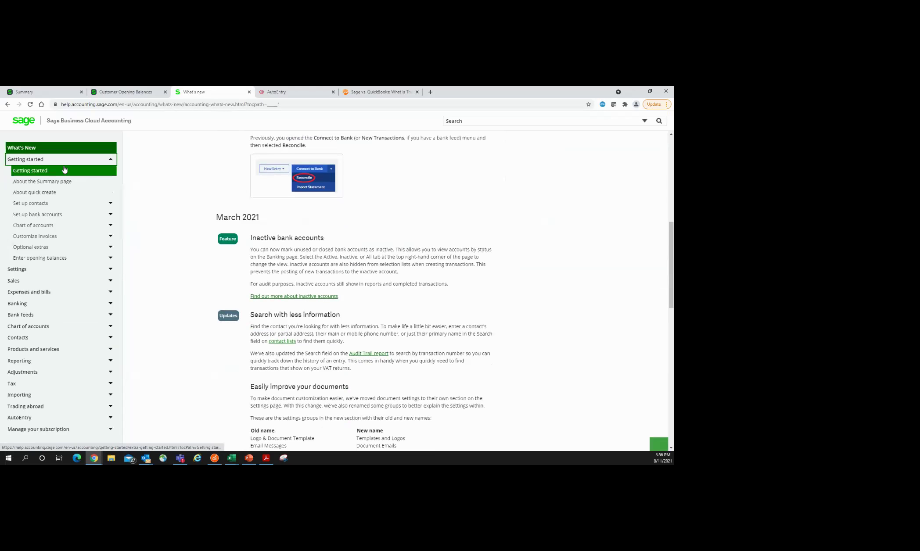
pyautogui.click(64, 171)
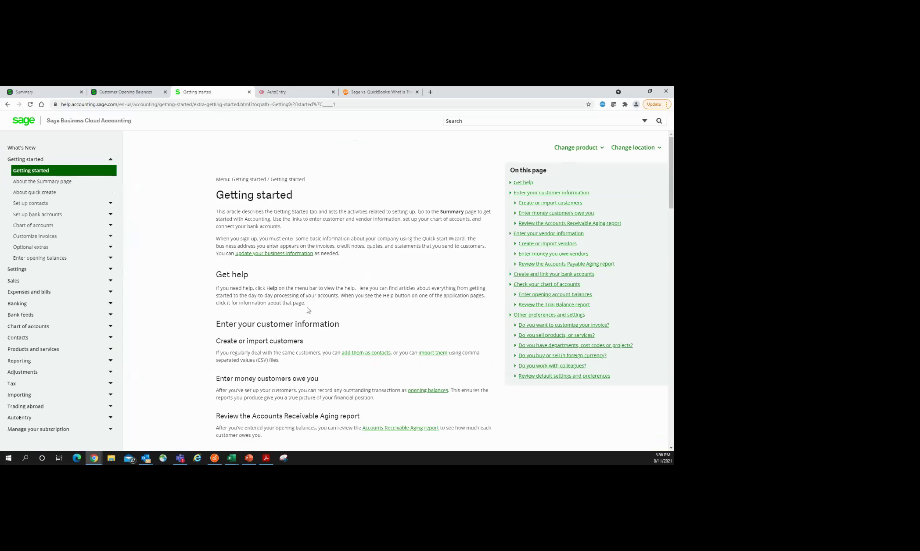
pyautogui.scroll(-5, 315, 305)
pyautogui.scroll(-9, 314, 305)
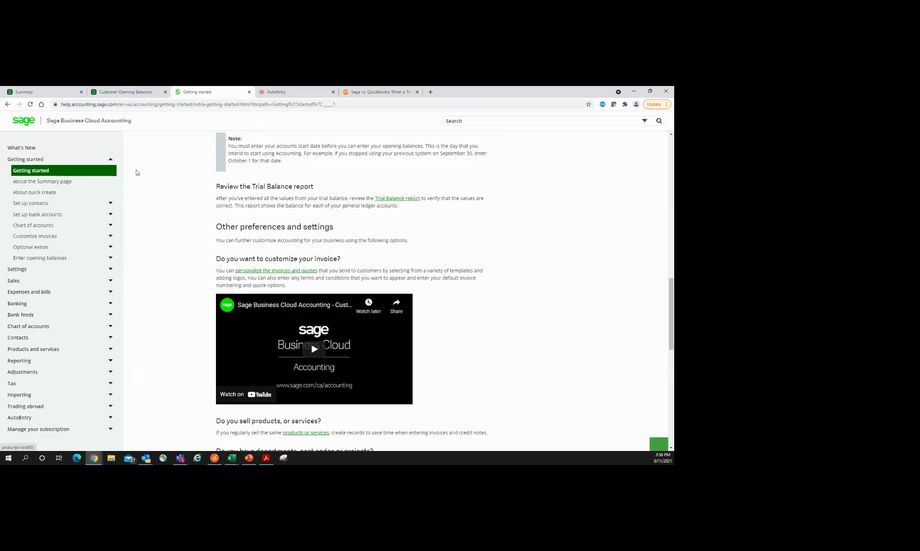
pyautogui.click(250, 92)
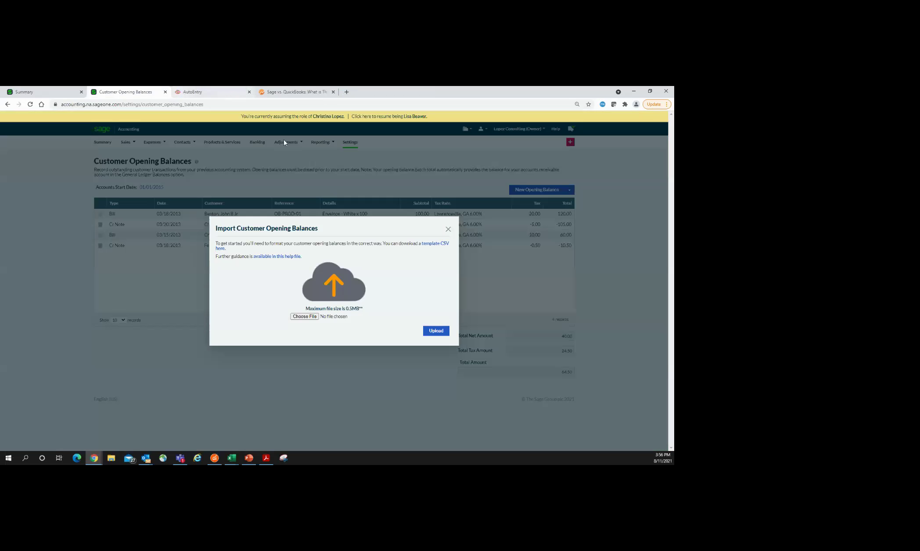
# Step: Close the import dialog and view Banking's Checking, Cash, Wells Fargo, BBT and Regions accounts
pyautogui.click(448, 229)
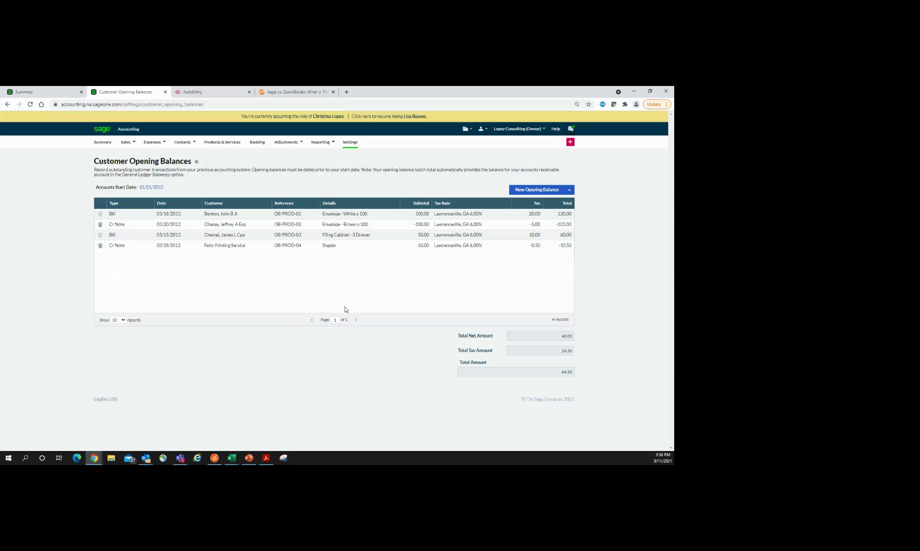
pyautogui.click(258, 143)
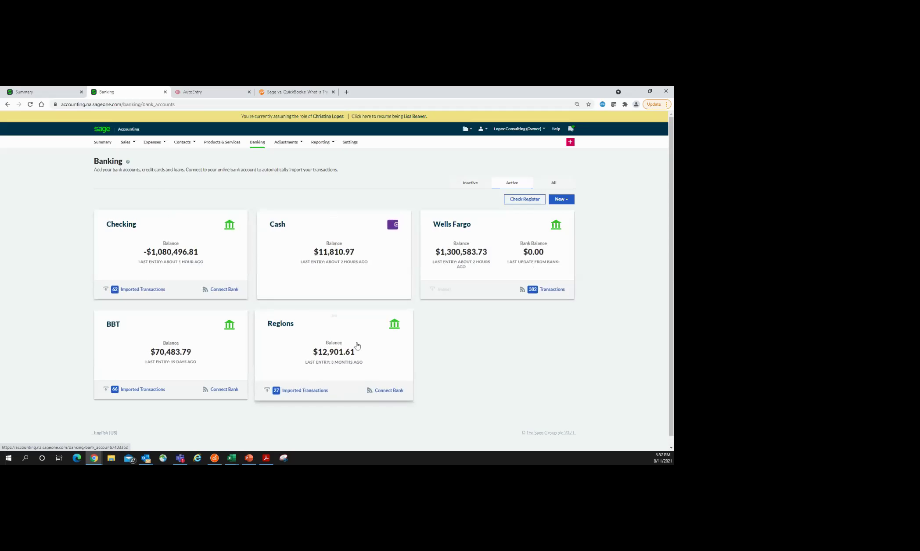
# Step: Create a Checking bank account named 'Union bank' with an account number, then open its details
pyautogui.click(573, 205)
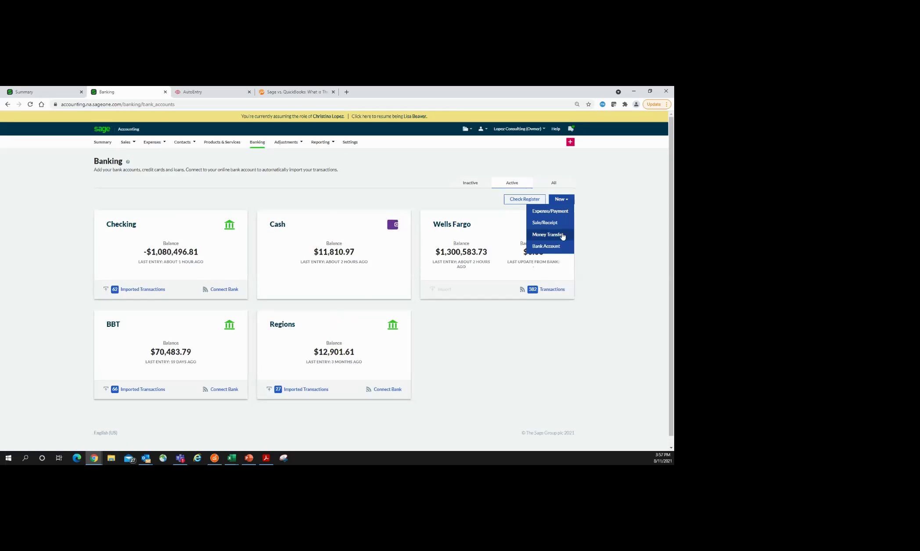
pyautogui.click(554, 246)
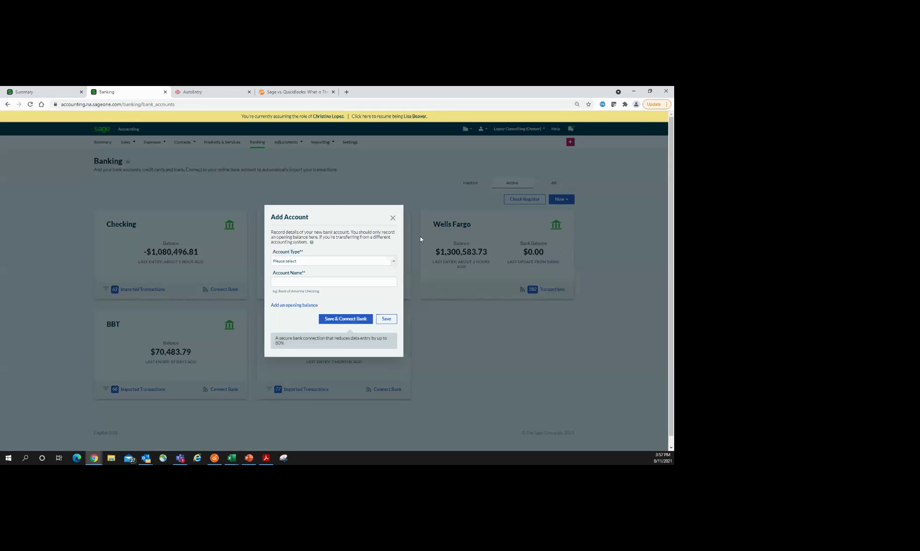
pyautogui.click(394, 262)
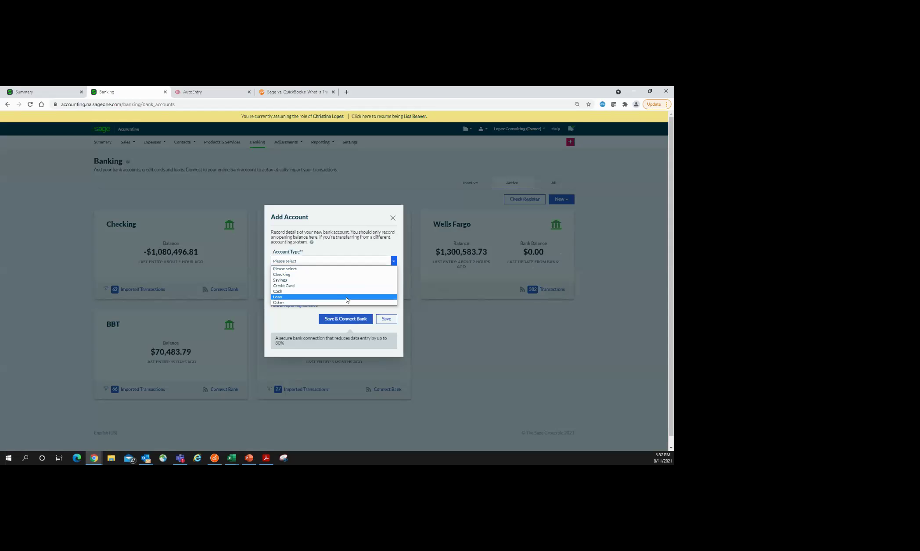
pyautogui.click(288, 276)
pyautogui.click(292, 280)
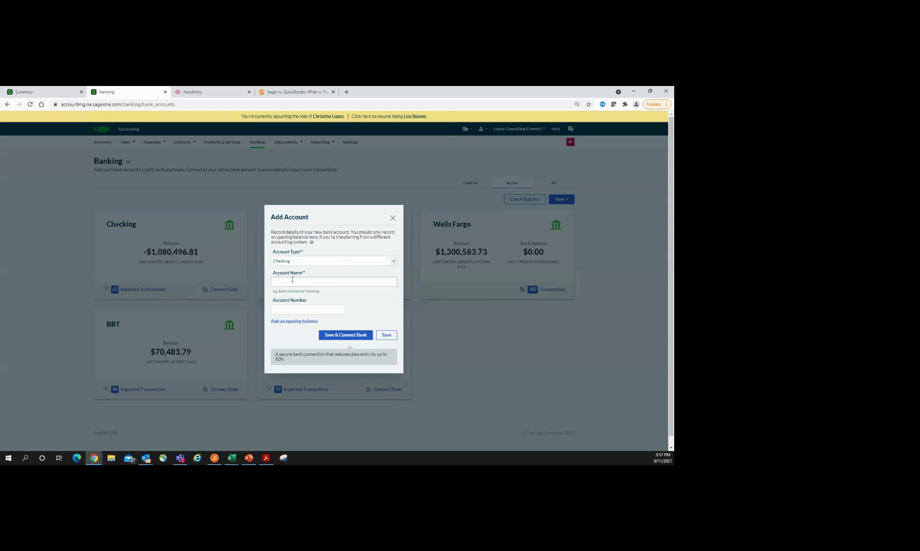
pyautogui.write('Union bank')
pyautogui.click(311, 308)
pyautogui.click(386, 335)
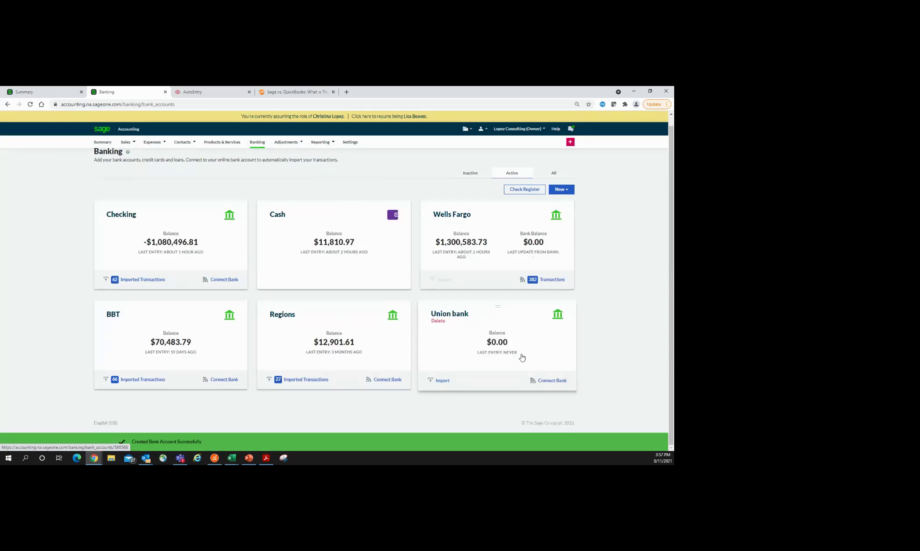
pyautogui.click(449, 314)
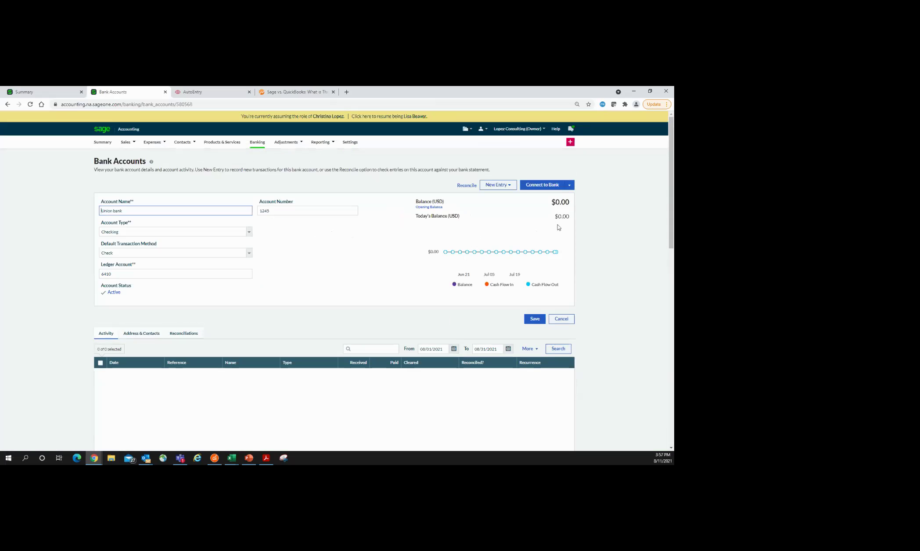
# Step: Start a statement import into Union bank from the Connect to Bank menu, then cancel it
pyautogui.click(572, 187)
pyautogui.click(569, 189)
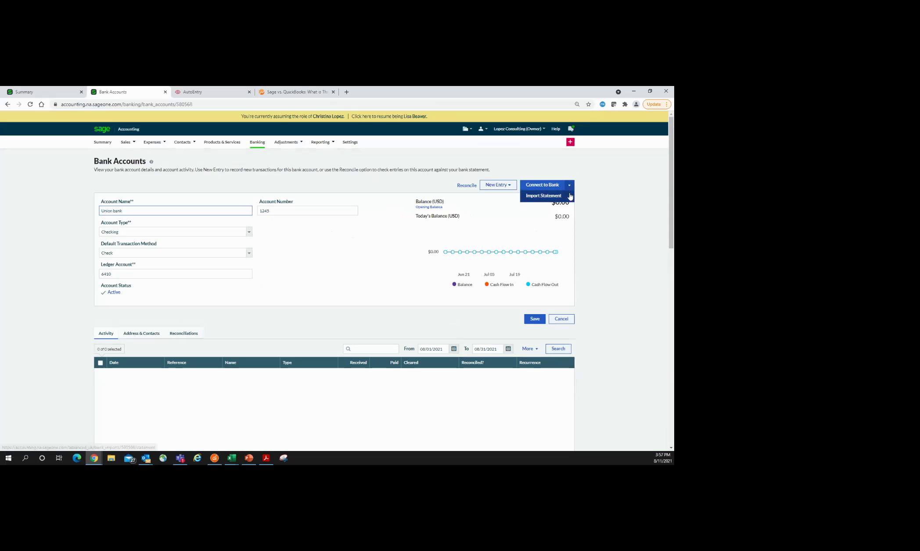
pyautogui.click(555, 198)
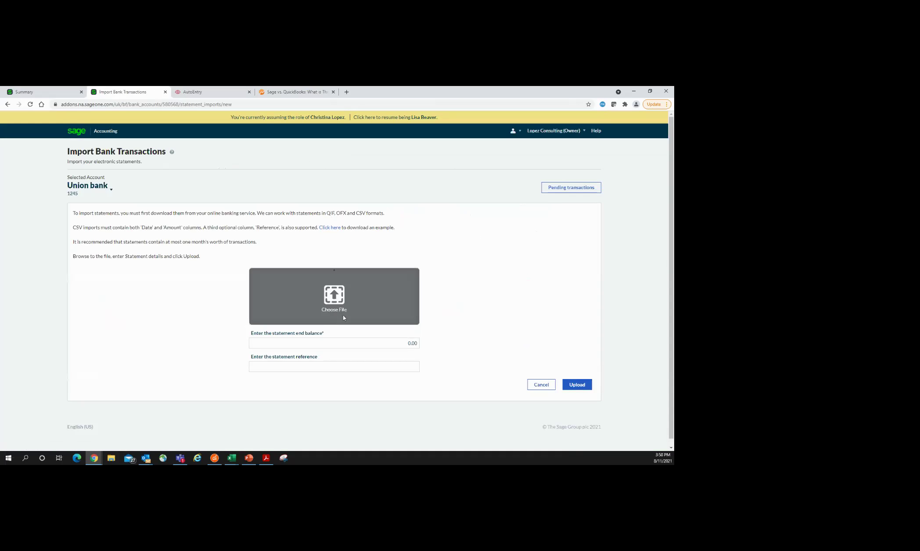
pyautogui.click(326, 370)
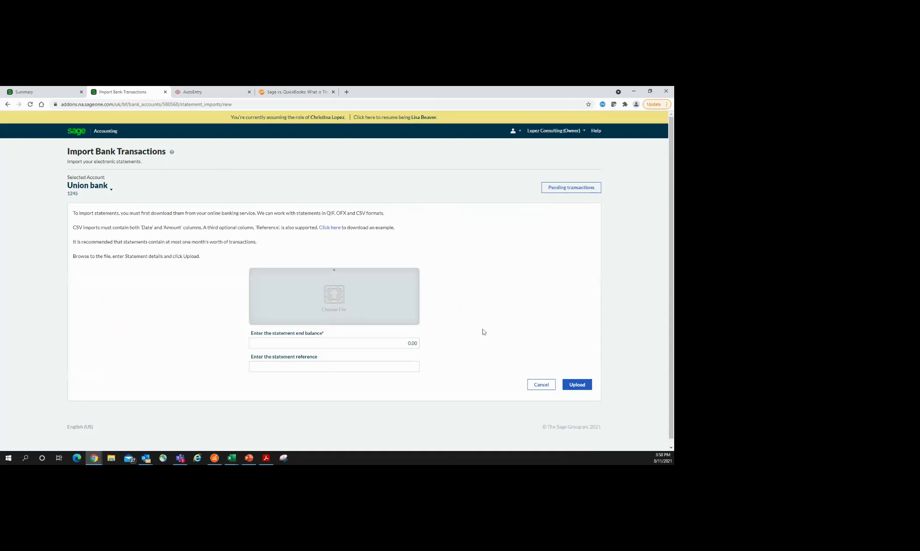
pyautogui.click(544, 385)
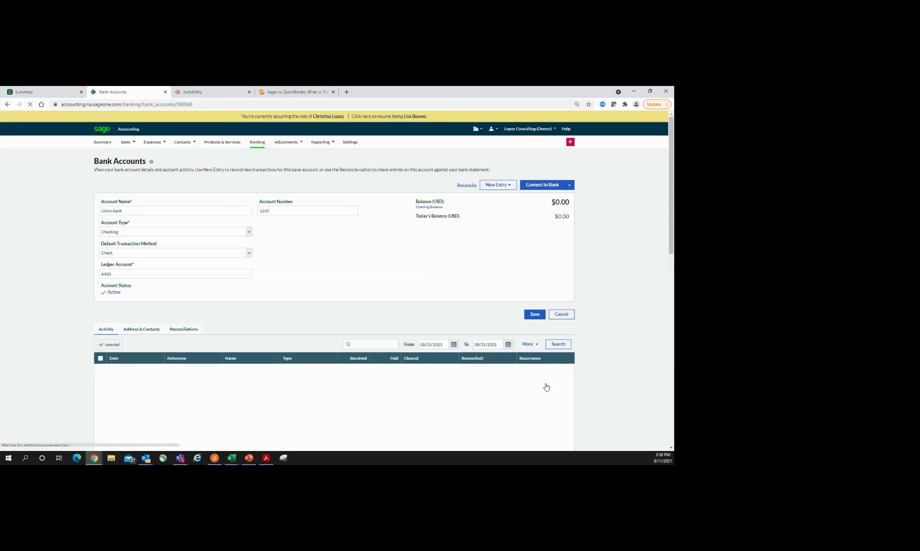
# Step: Start linking Union bank online and pick First Community CU of Oregon from an 'oregon' search
pyautogui.click(534, 190)
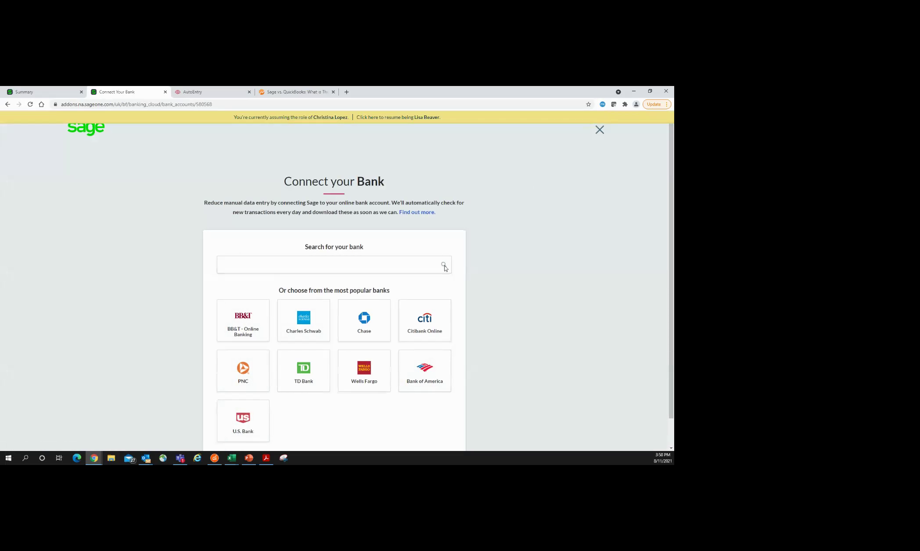
pyautogui.click(302, 266)
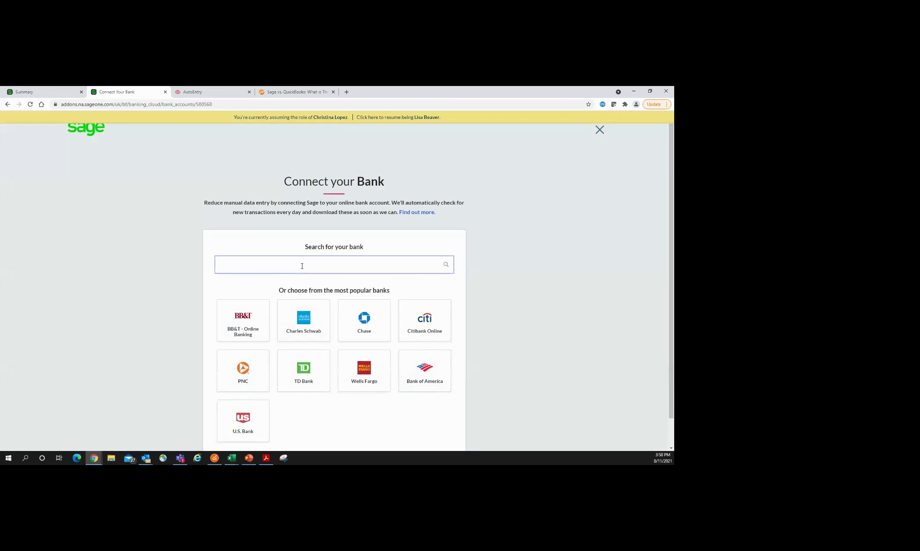
pyautogui.write('union bank')
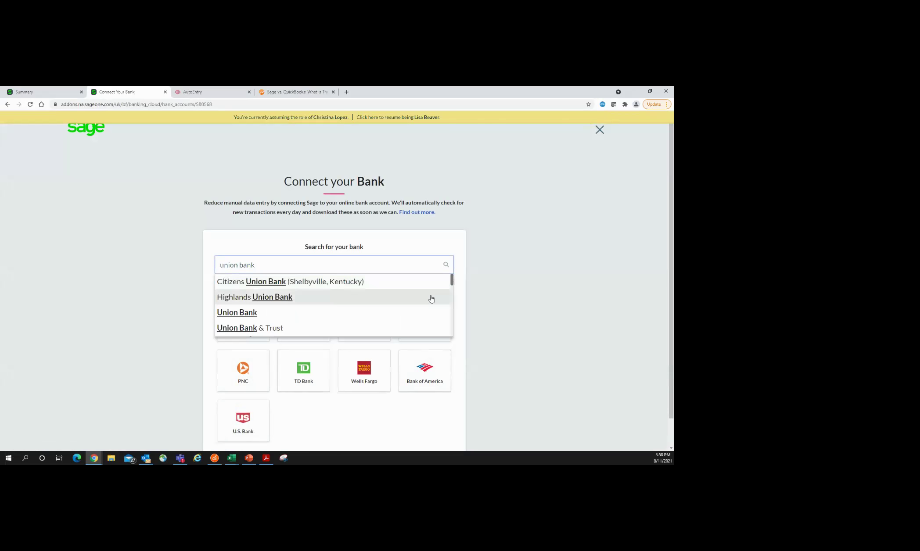
pyautogui.moveTo(452, 281); pyautogui.dragTo(451, 331)
pyautogui.moveTo(254, 268); pyautogui.dragTo(211, 266)
pyautogui.write('oregon')
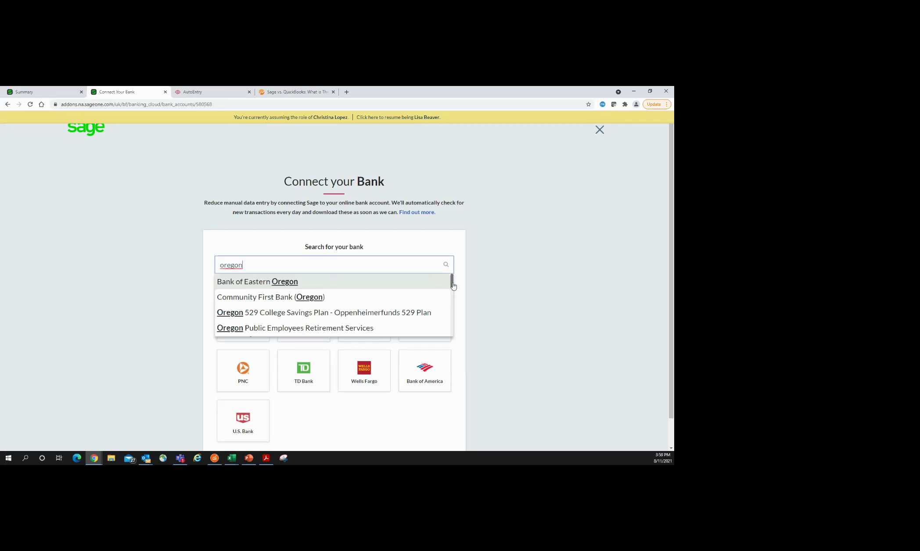
pyautogui.moveTo(453, 286); pyautogui.dragTo(447, 336)
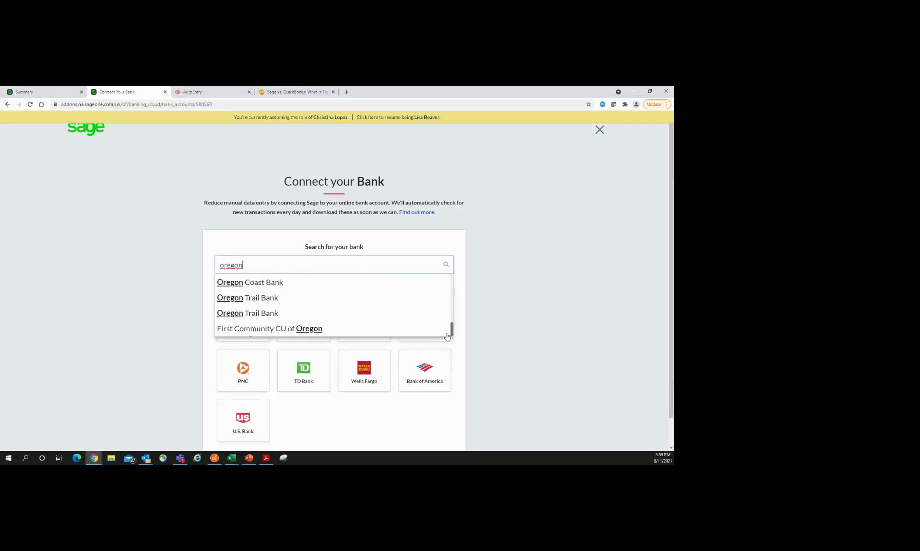
pyautogui.click(243, 328)
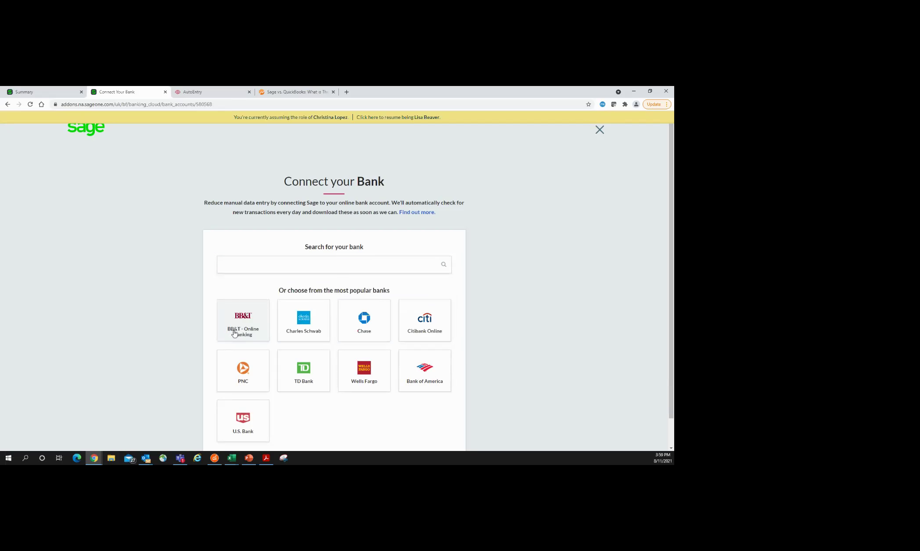
# Step: Accept the bank connection terms, continue to the bank login, then close it and cancel setup
pyautogui.click(438, 334)
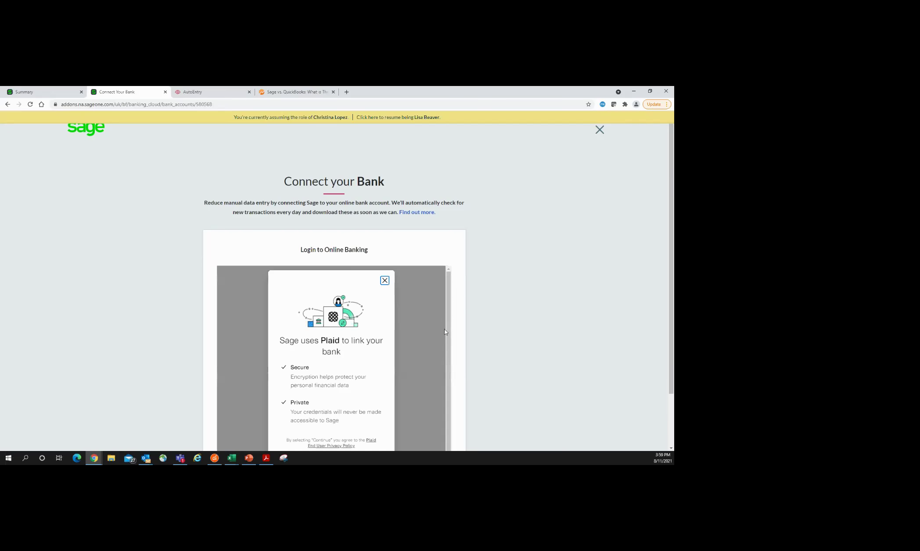
pyautogui.scroll(-1, 444, 328)
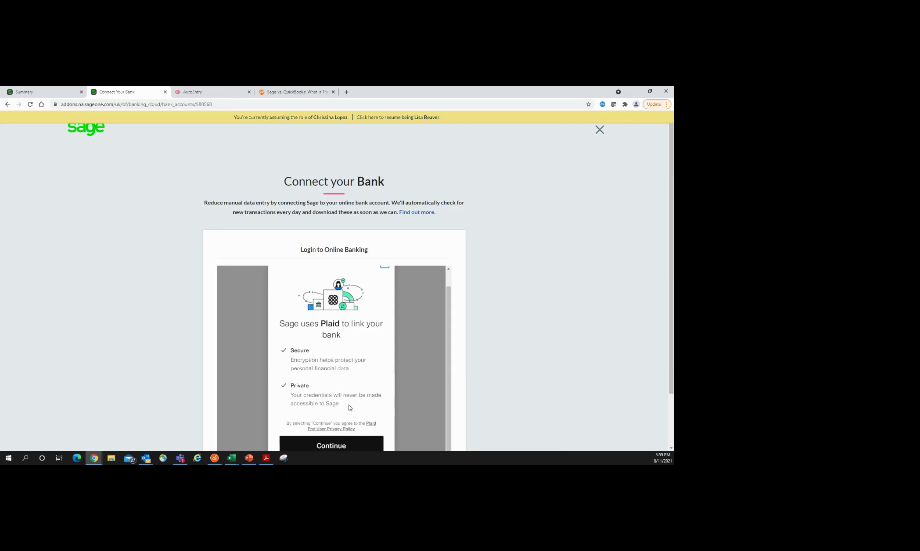
pyautogui.scroll(-1, 667, 362)
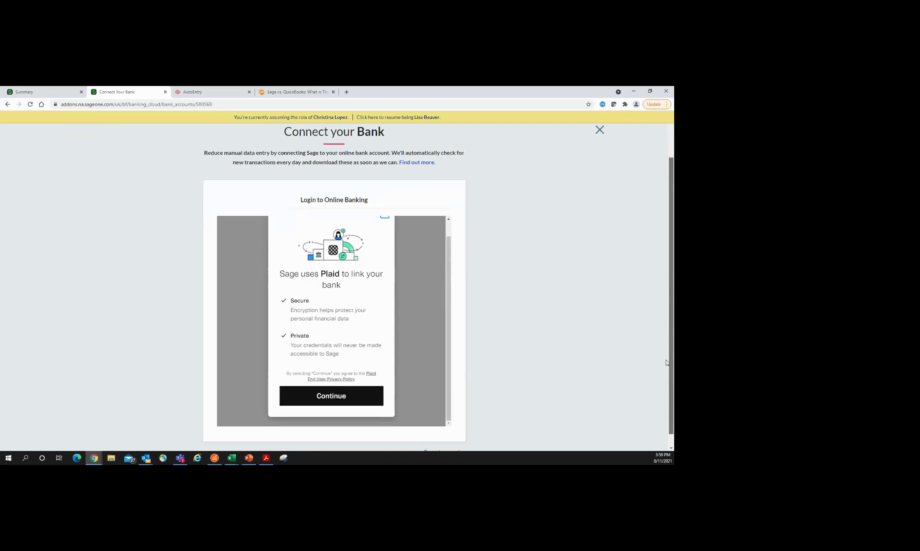
pyautogui.click(333, 401)
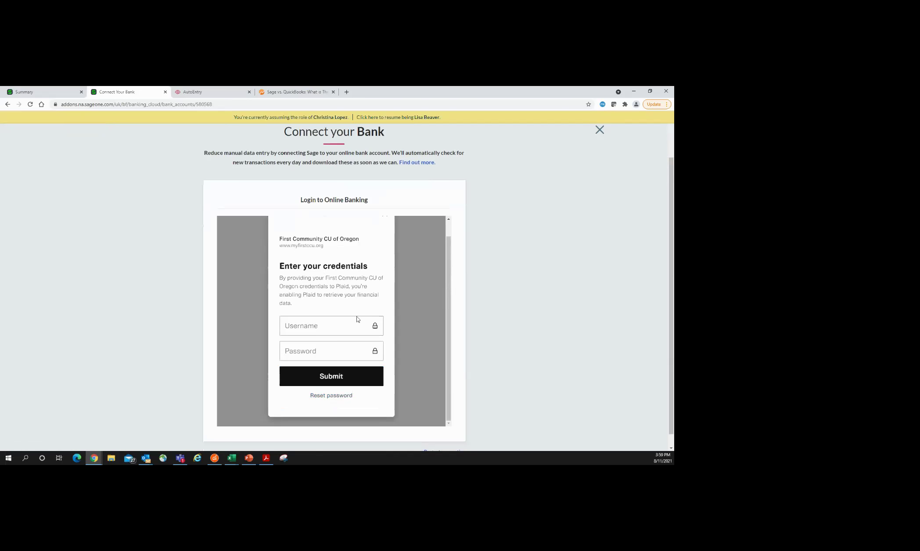
pyautogui.click(600, 130)
pyautogui.click(369, 303)
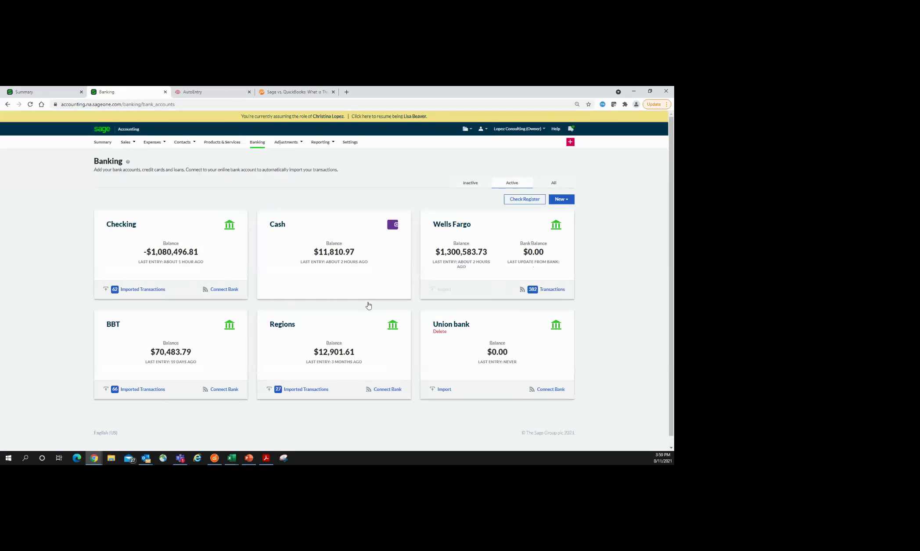
# Step: In Wells Fargo's incoming transactions, create Payment 9956 by Credit/Debit Card and create Invoice 7855
pyautogui.click(553, 295)
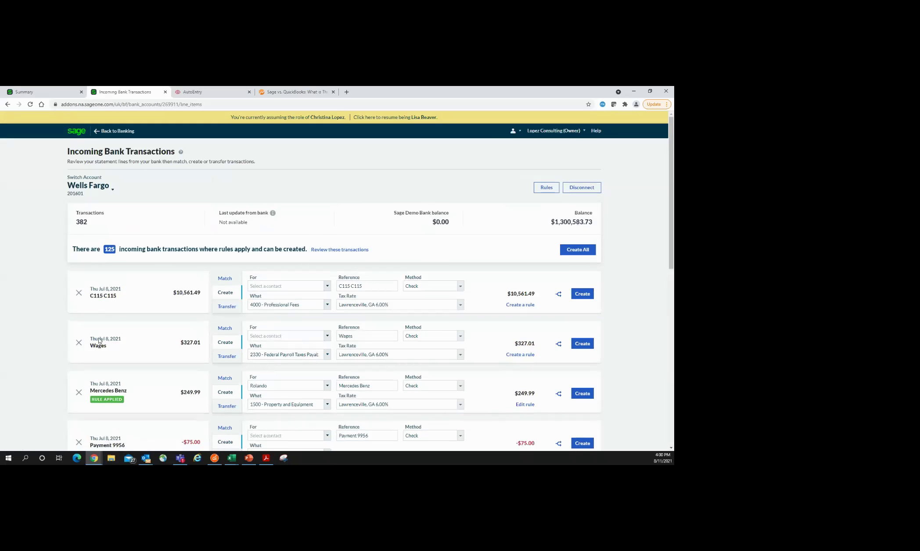
pyautogui.scroll(-2, 148, 317)
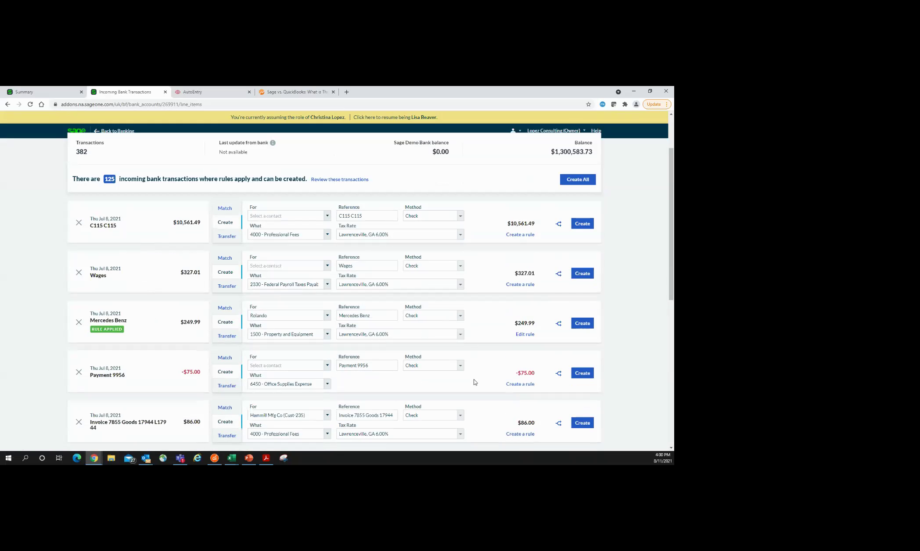
pyautogui.scroll(-1, 469, 380)
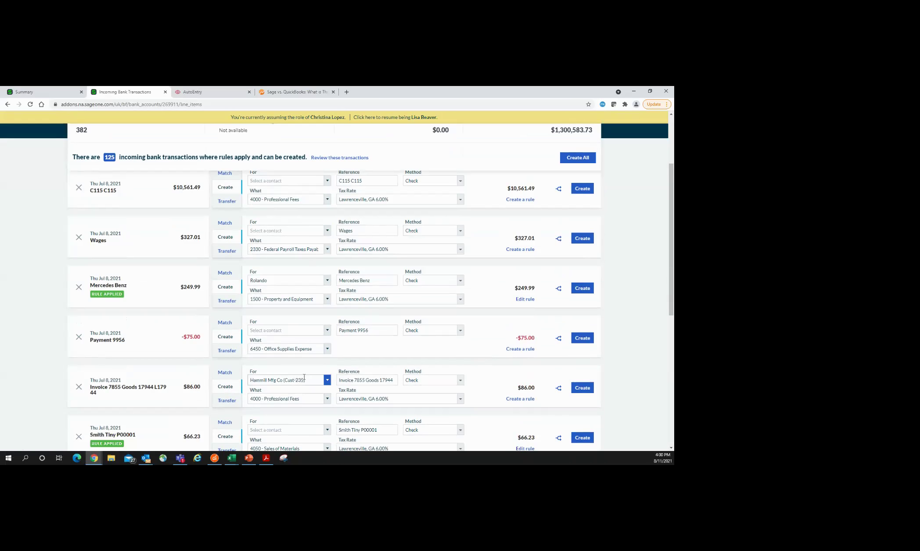
pyautogui.scroll(-2, 305, 378)
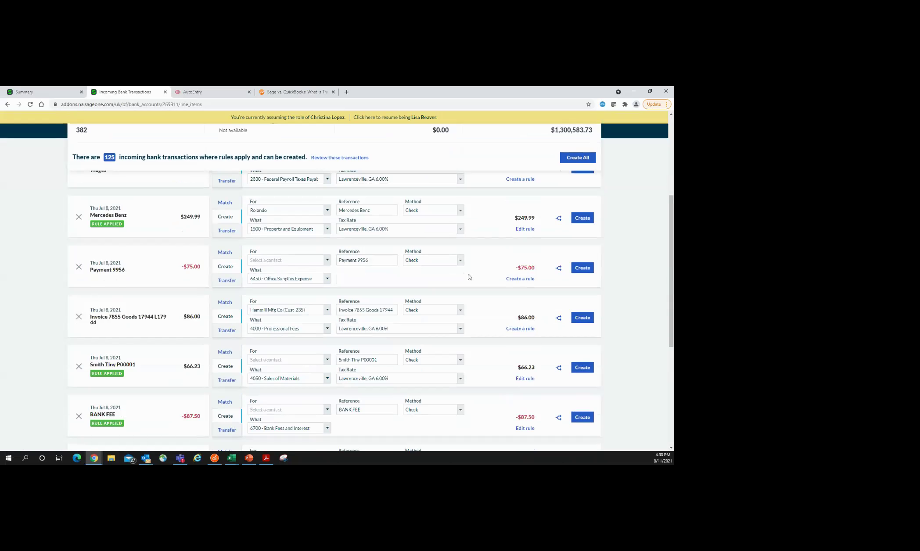
pyautogui.click(460, 260)
pyautogui.click(445, 288)
pyautogui.click(580, 269)
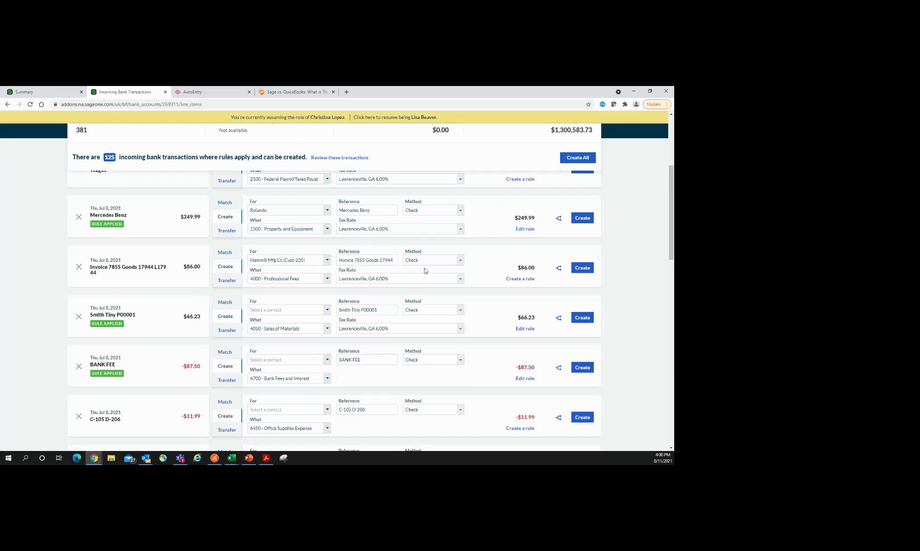
pyautogui.click(582, 269)
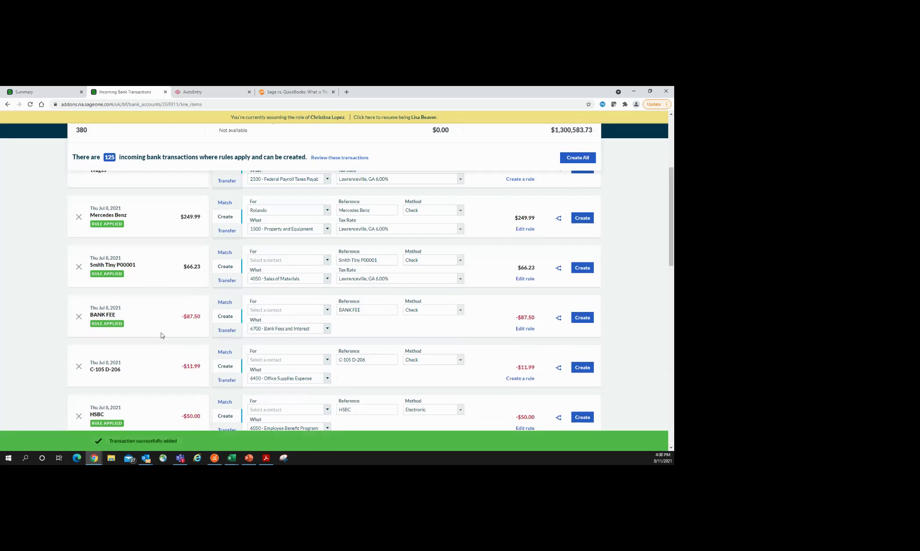
pyautogui.scroll(4, 162, 325)
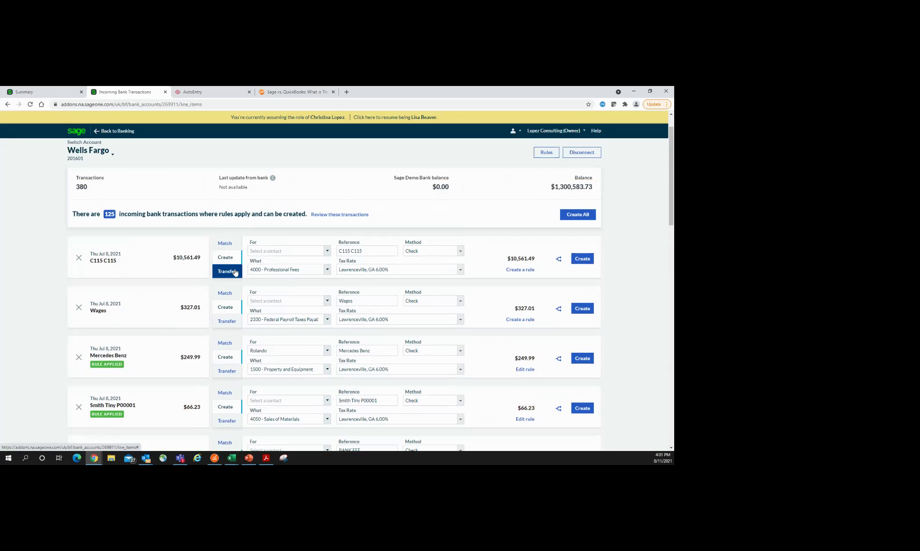
# Step: Switch the $10,561.49 C115 bank line to Match mode
pyautogui.click(226, 249)
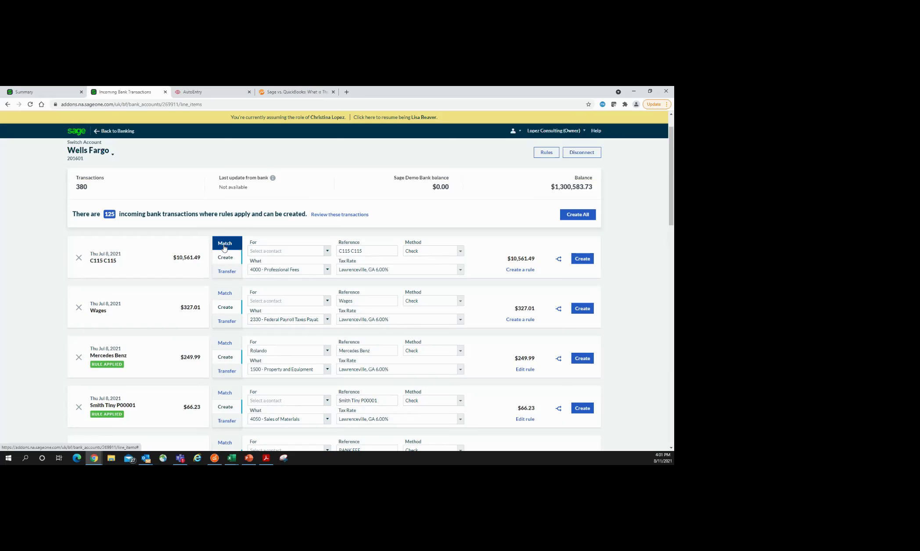
pyautogui.click(225, 243)
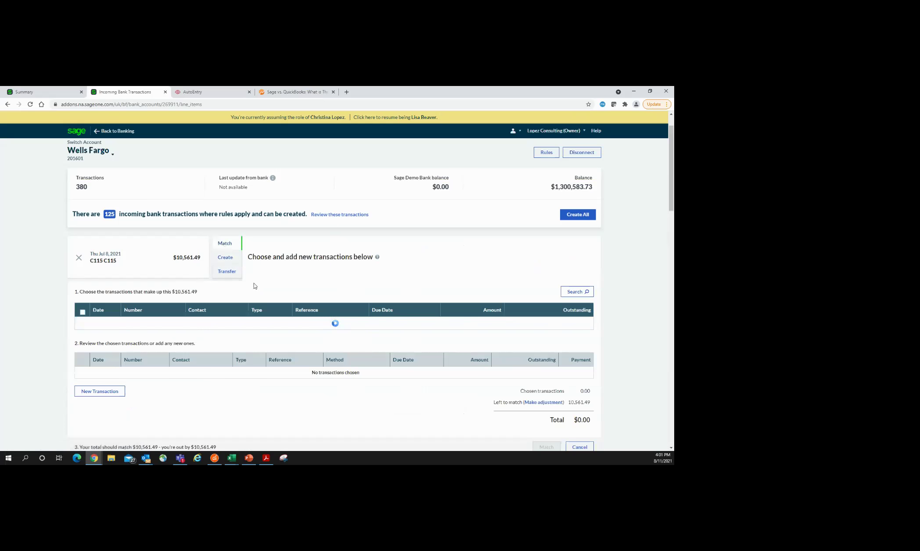
pyautogui.click(227, 263)
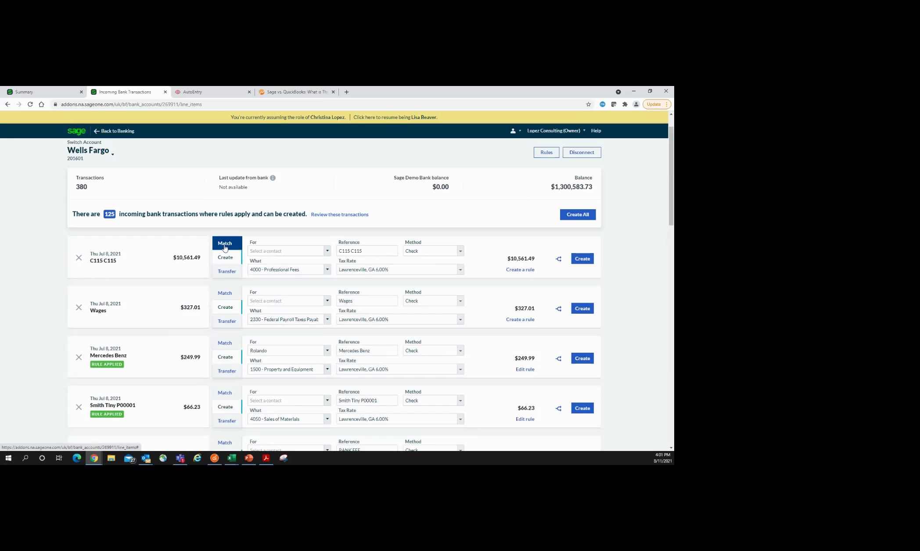
pyautogui.click(225, 246)
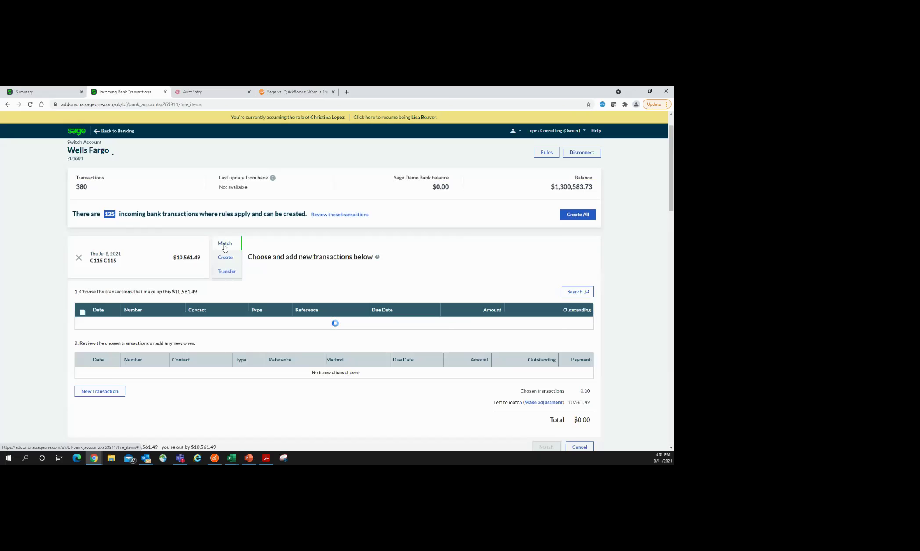
pyautogui.click(226, 258)
pyautogui.click(227, 249)
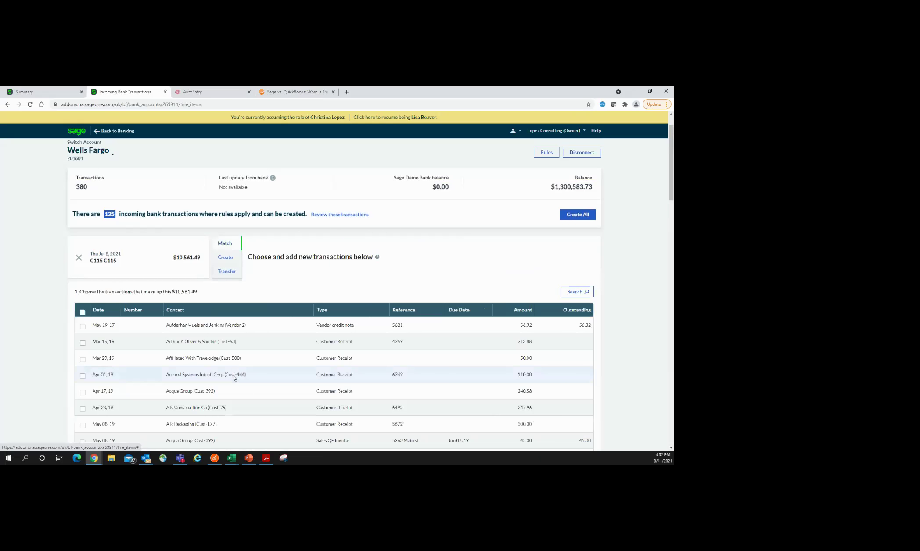
# Step: Tick the May 19, Apr 01 and May 17 transactions to match, totalling $666.32
pyautogui.scroll(-3, 274, 364)
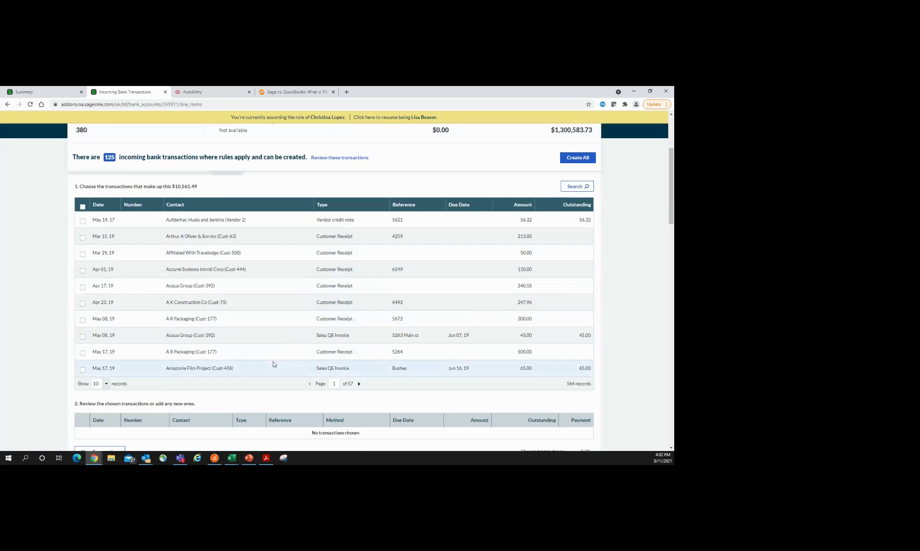
pyautogui.click(82, 221)
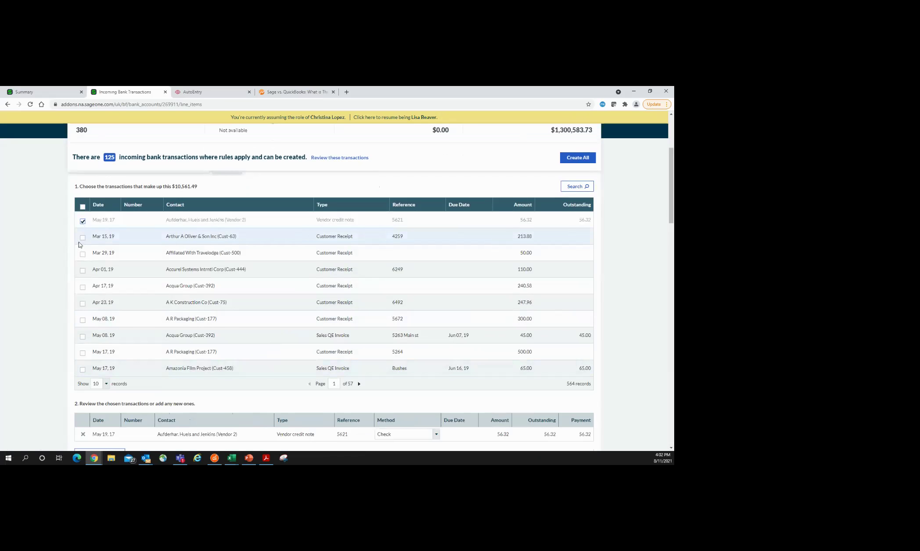
pyautogui.click(82, 270)
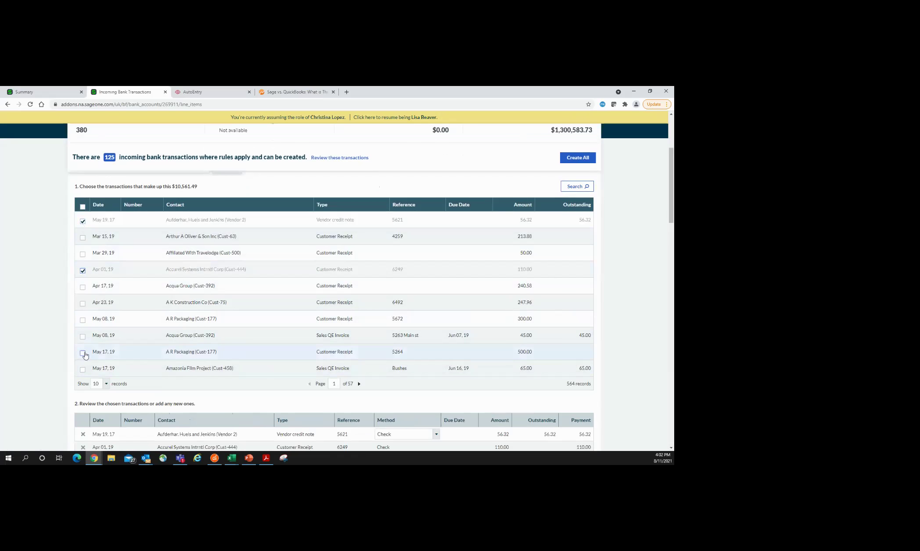
pyautogui.click(82, 353)
pyautogui.scroll(-2, 281, 360)
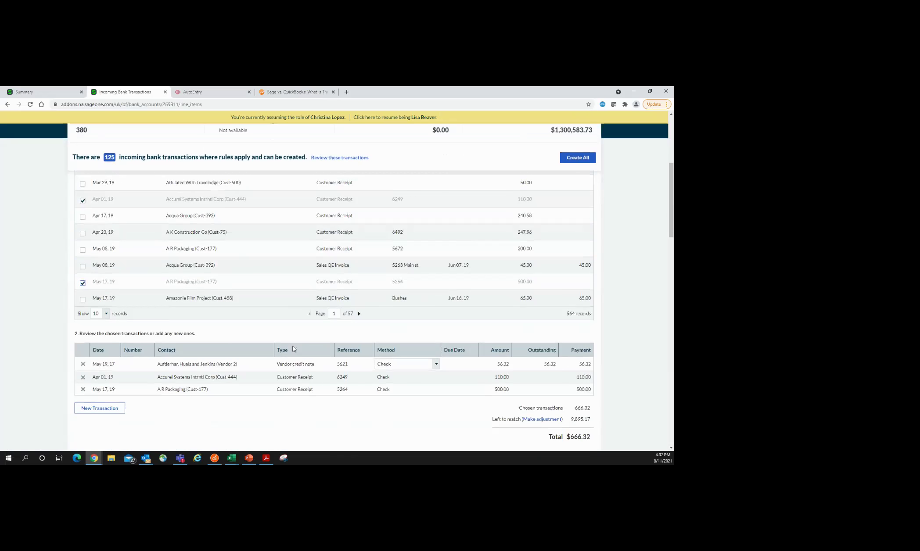
pyautogui.click(98, 410)
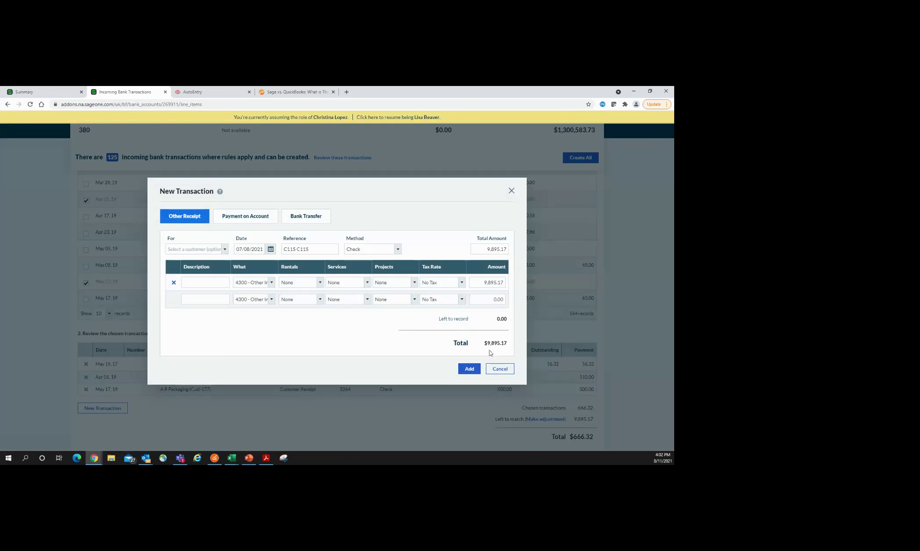
pyautogui.click(410, 282)
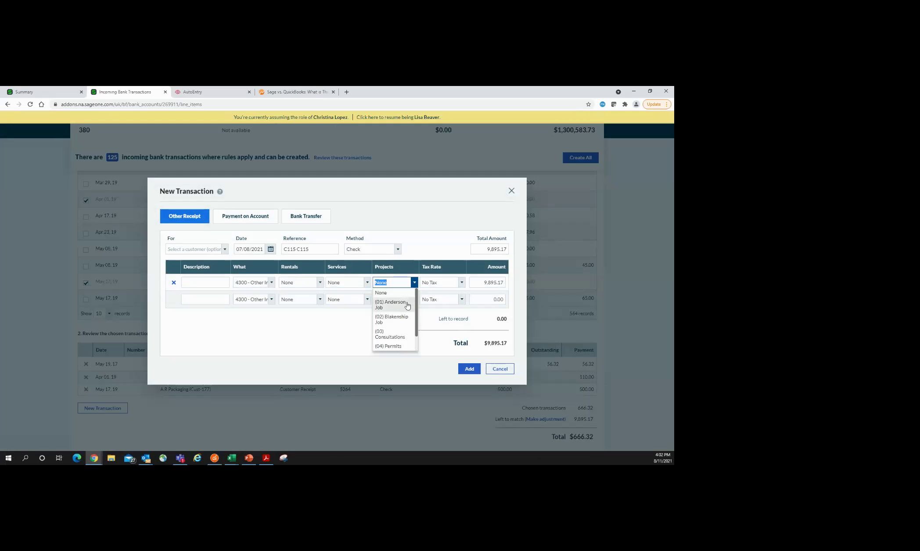
pyautogui.click(368, 283)
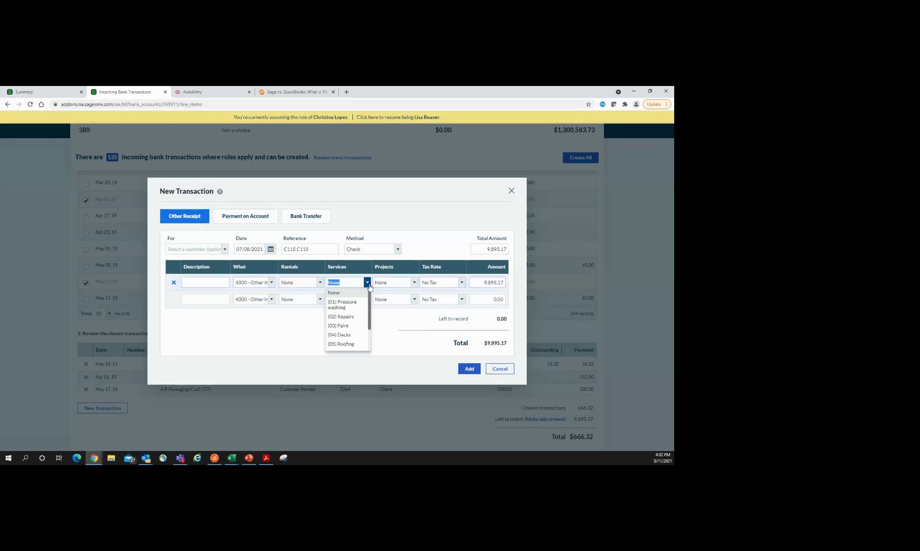
pyautogui.click(319, 282)
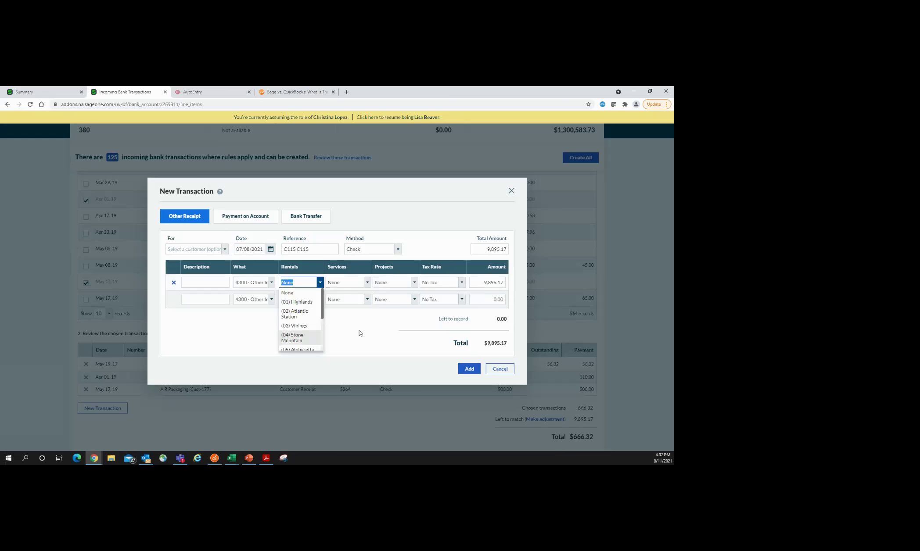
pyautogui.click(386, 334)
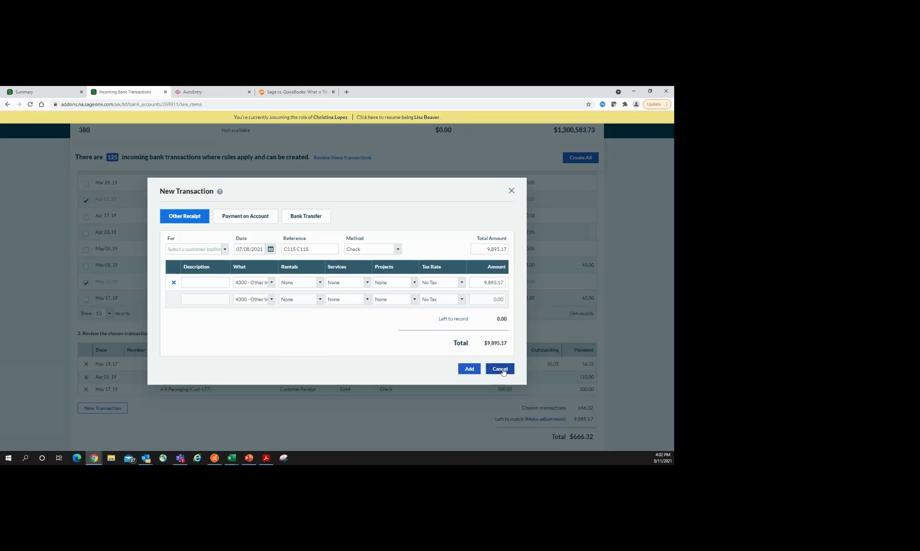
pyautogui.click(500, 370)
pyautogui.scroll(-2, 586, 402)
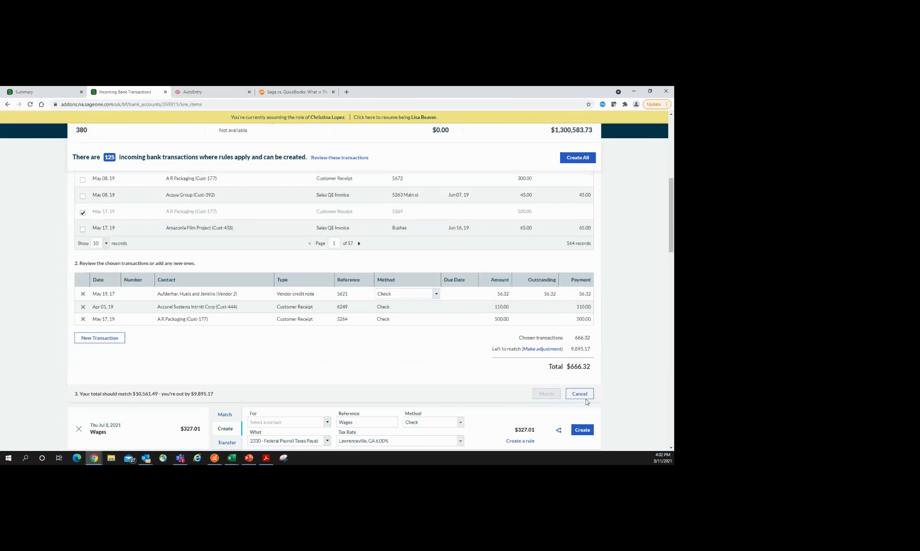
# Step: Abandon matching on the C115 line and split it, giving line 1 an amount of 5000
pyautogui.click(586, 400)
pyautogui.scroll(3, 327, 355)
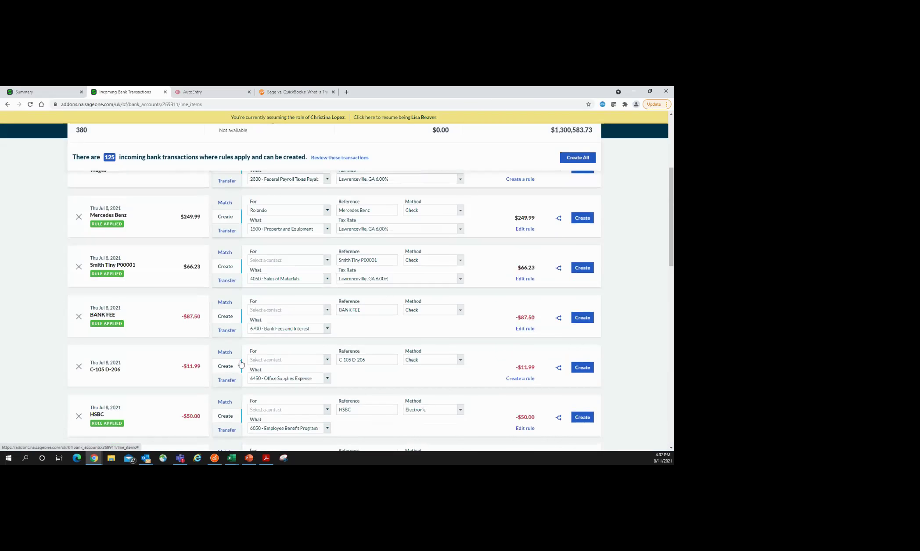
pyautogui.scroll(3, 241, 363)
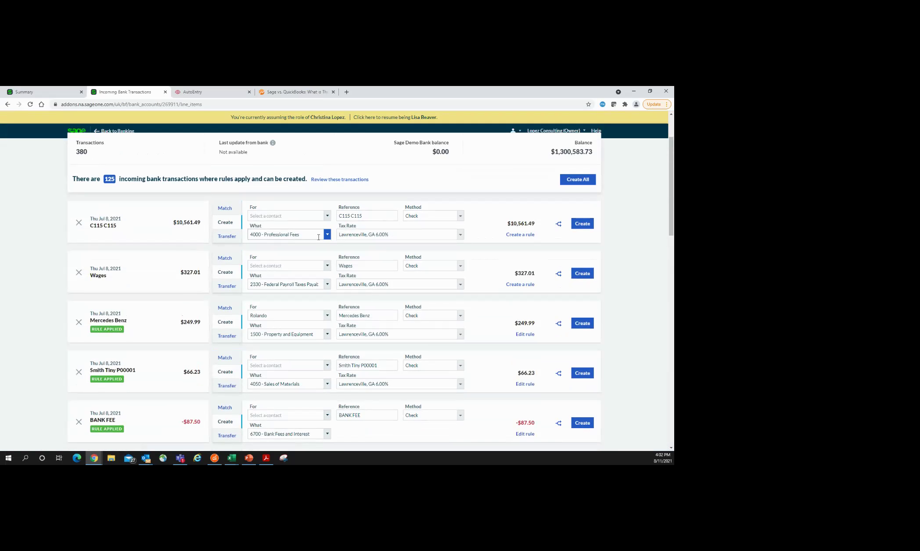
pyautogui.click(558, 224)
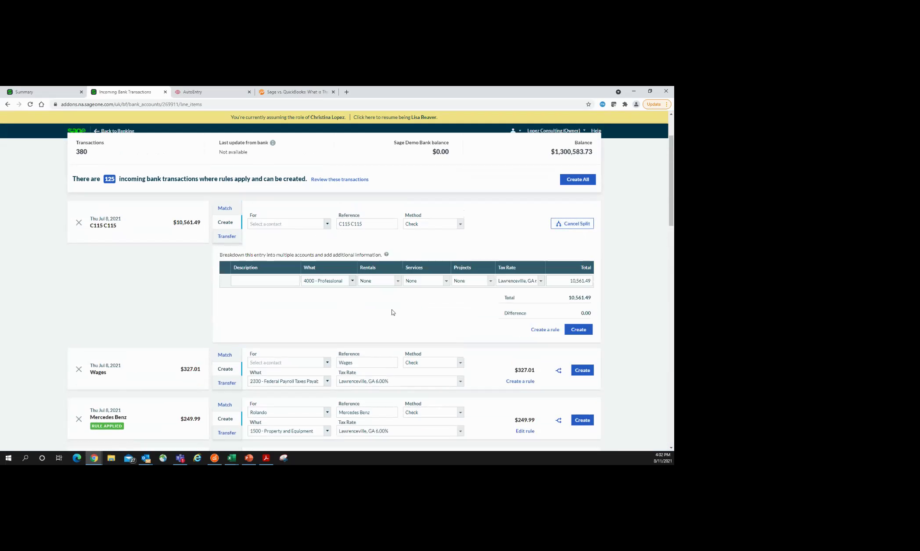
pyautogui.click(570, 281)
pyautogui.write('5000.')
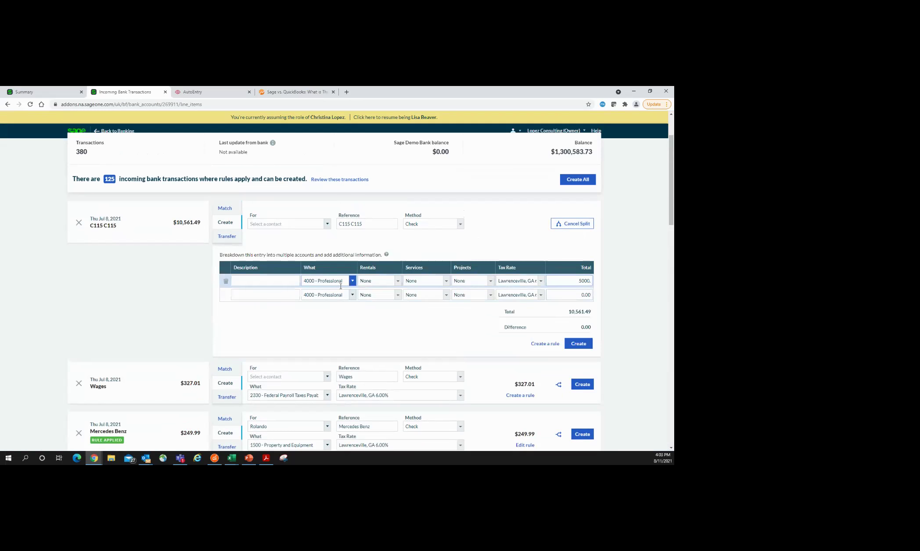
# Step: Code split line 2 to 1400 Prepaid Expenses for 2000, then cancel the split
pyautogui.click(352, 295)
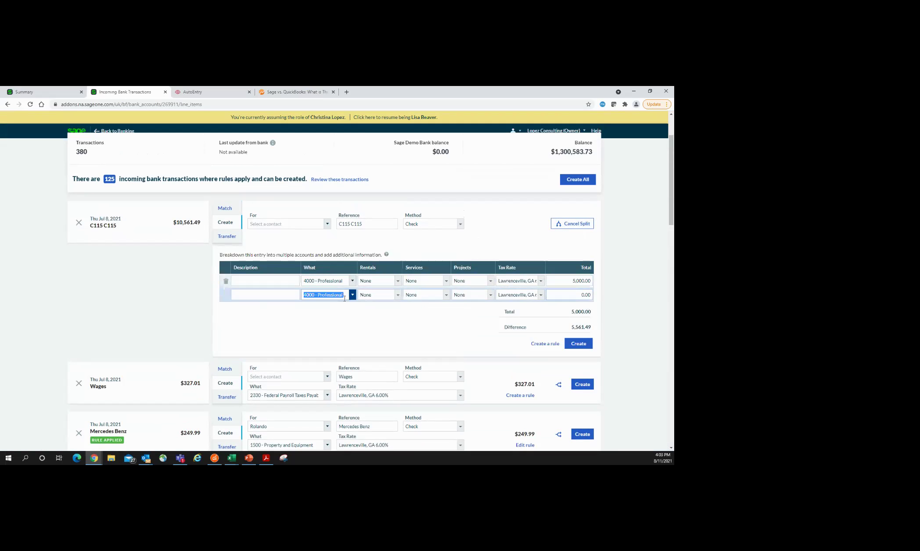
pyautogui.click(327, 324)
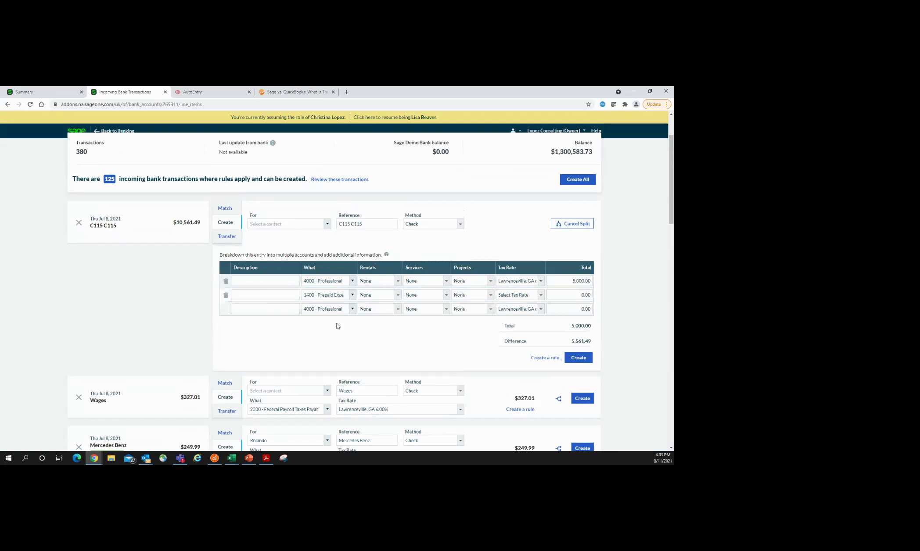
pyautogui.click(564, 295)
pyautogui.write('20000')
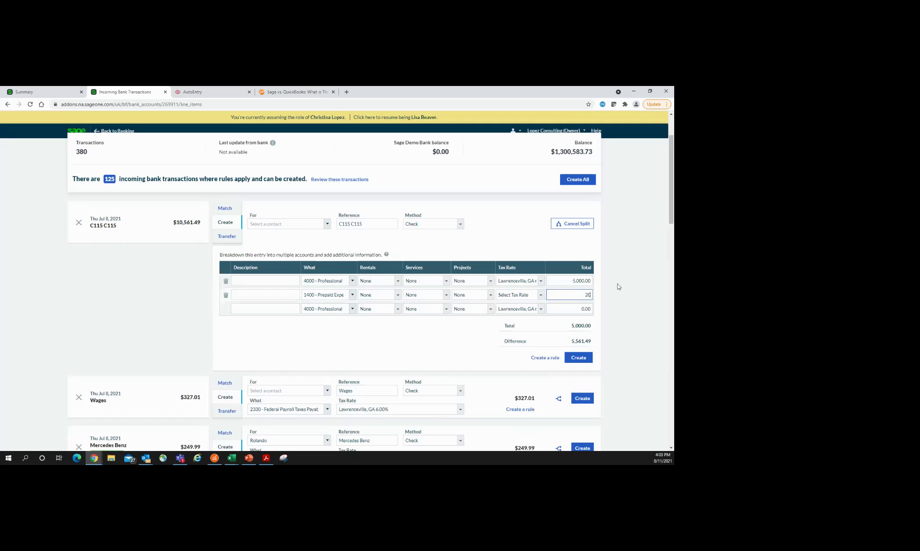
pyautogui.press('BackSpace')
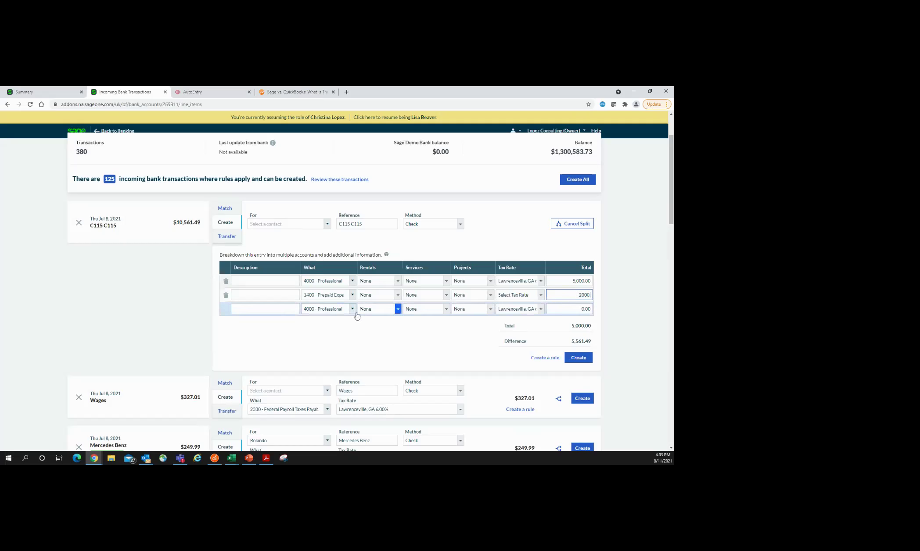
pyautogui.click(352, 309)
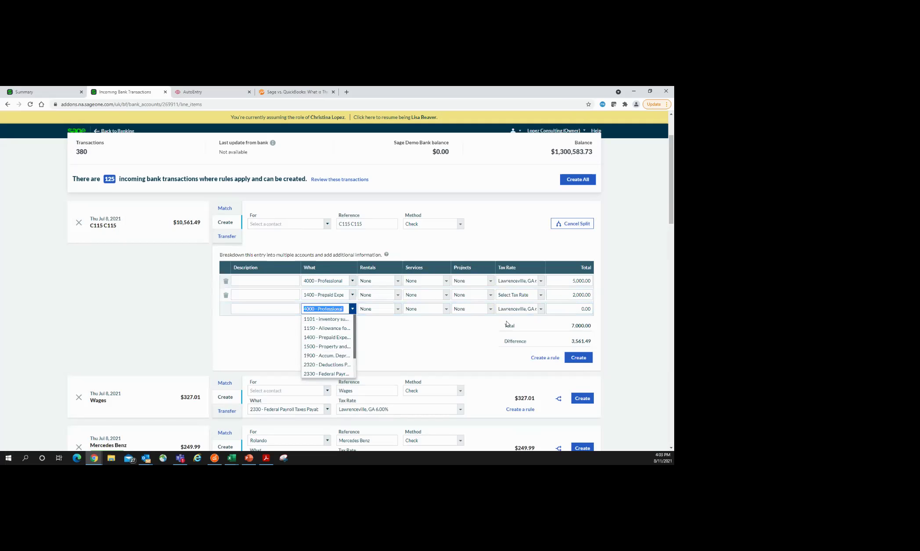
pyautogui.click(576, 224)
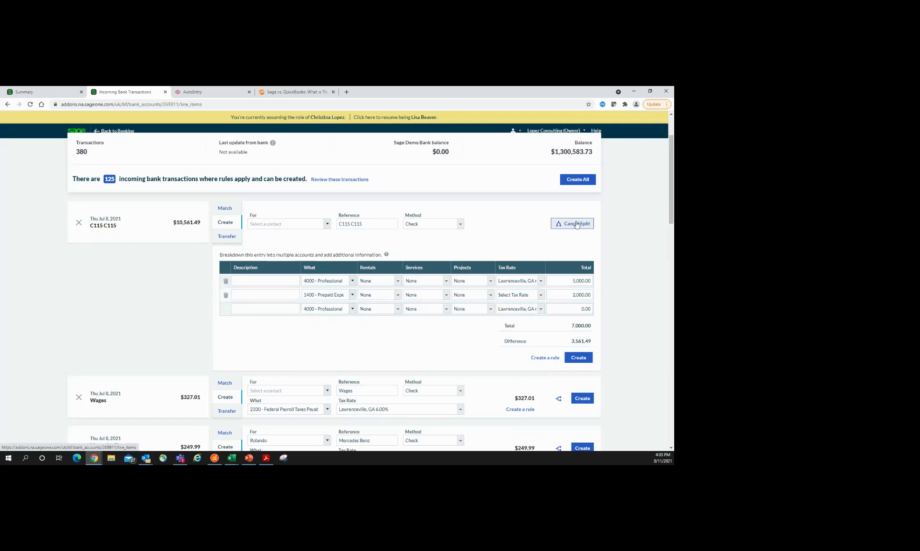
pyautogui.click(230, 241)
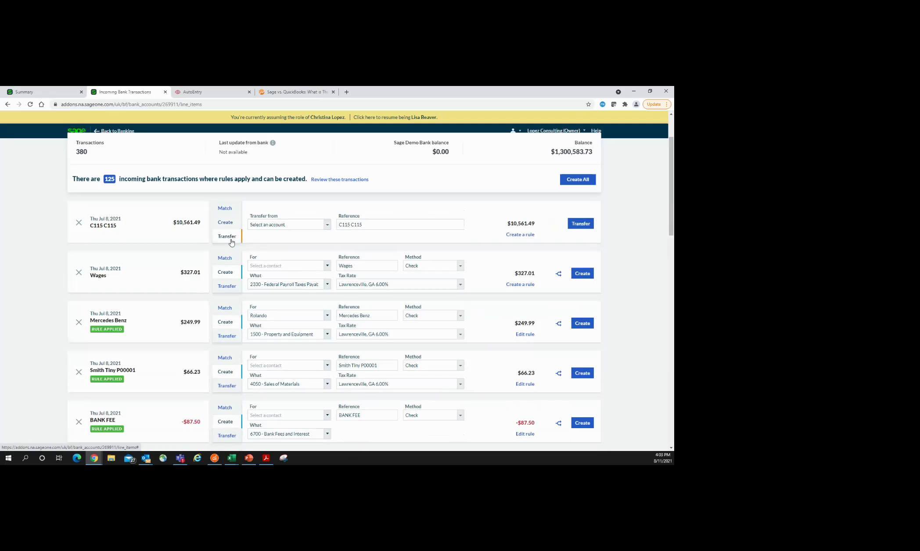
pyautogui.click(327, 226)
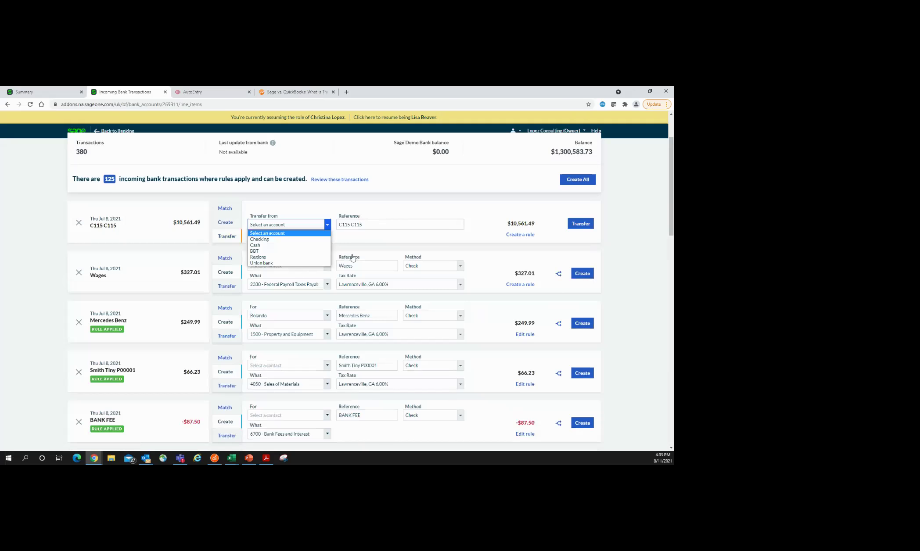
pyautogui.hotkey('alt', 'Tab')
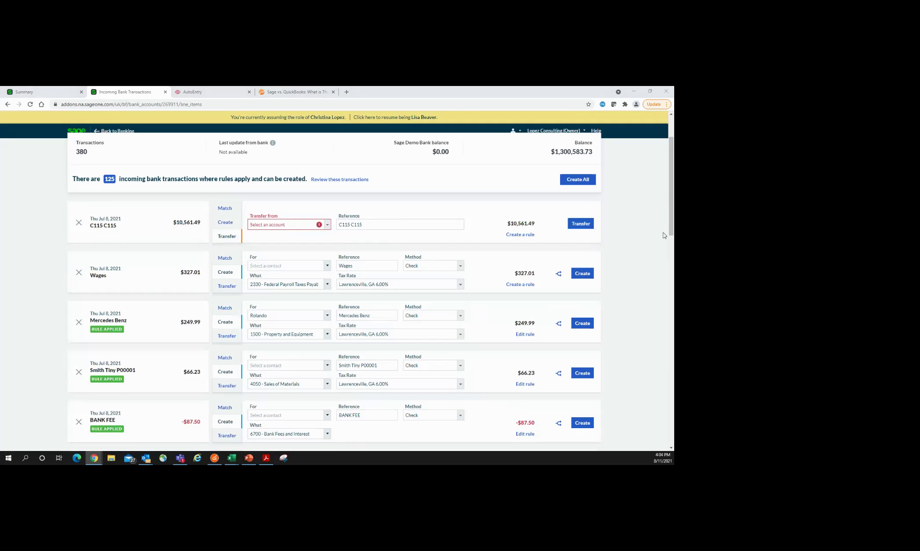
pyautogui.click(225, 223)
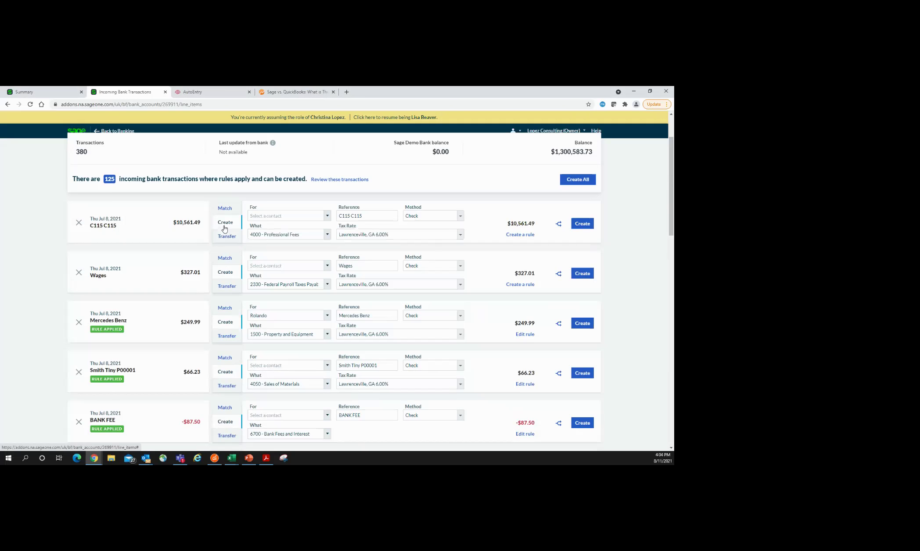
pyautogui.scroll(-1, 180, 295)
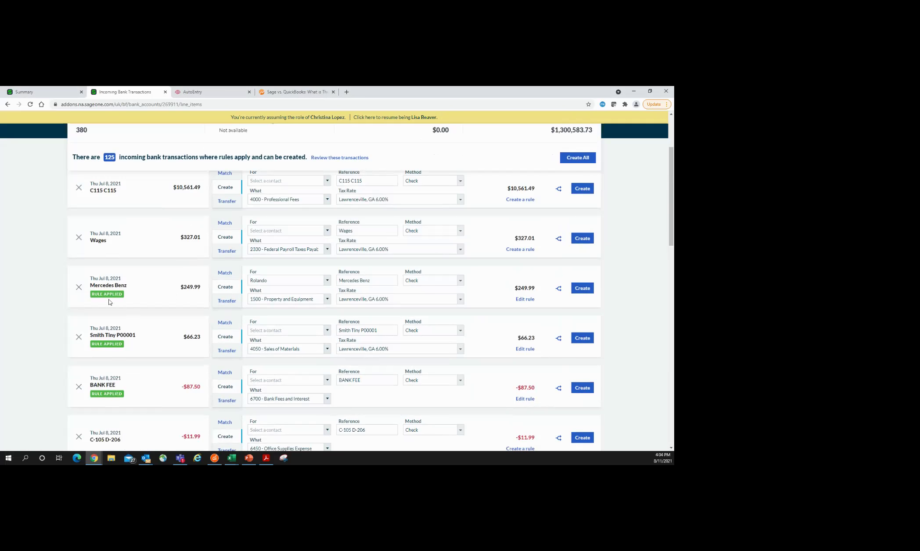
pyautogui.scroll(-1, 142, 389)
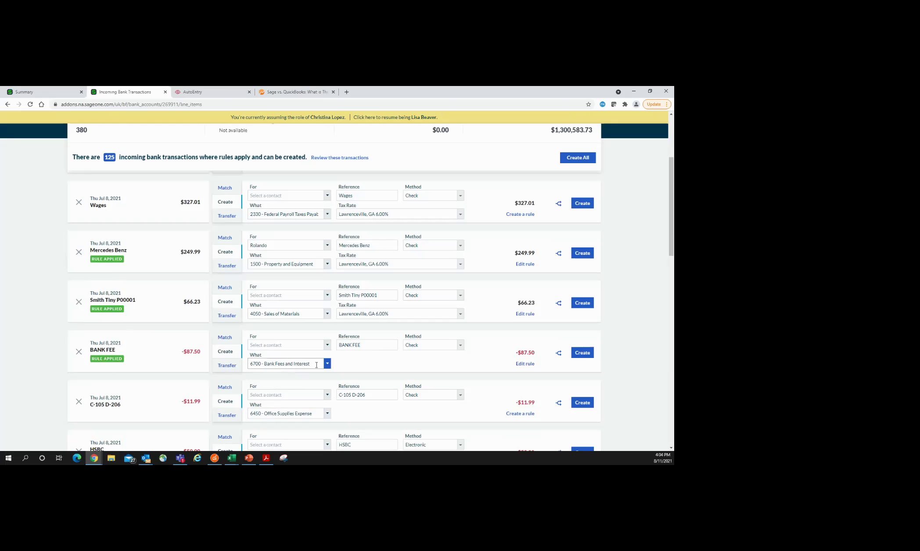
pyautogui.scroll(3, 198, 408)
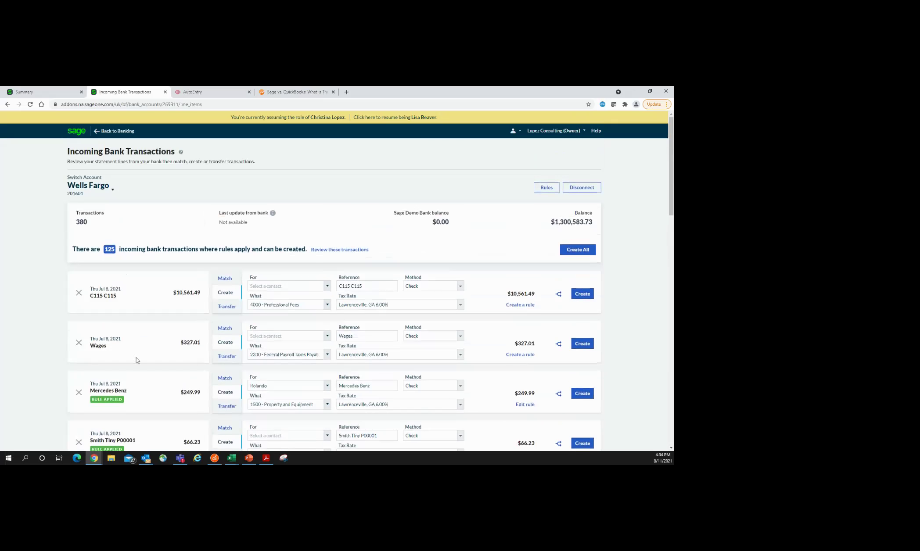
pyautogui.click(522, 355)
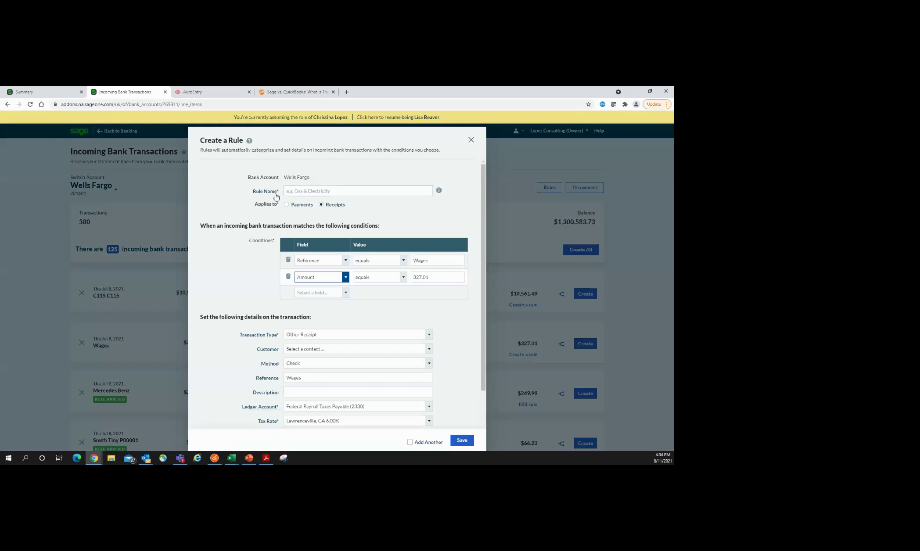
pyautogui.click(300, 190)
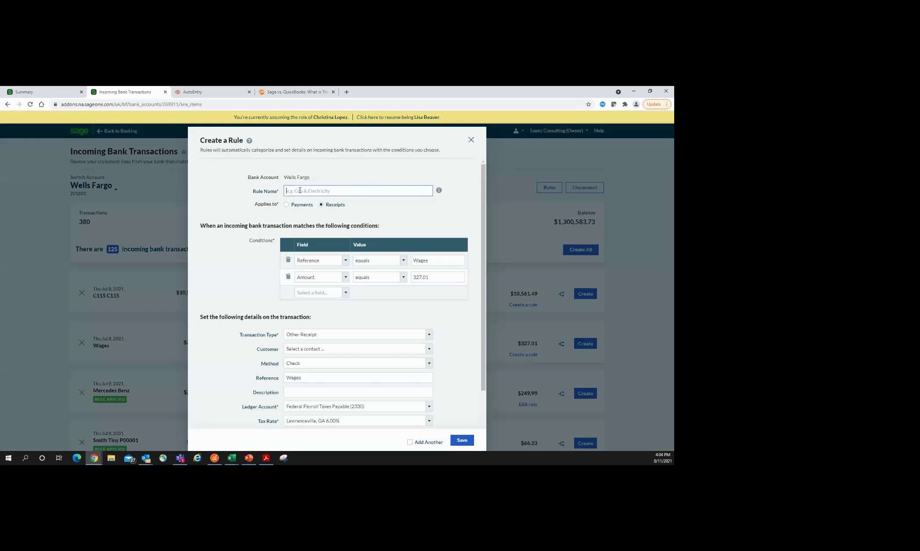
pyautogui.write('Wages')
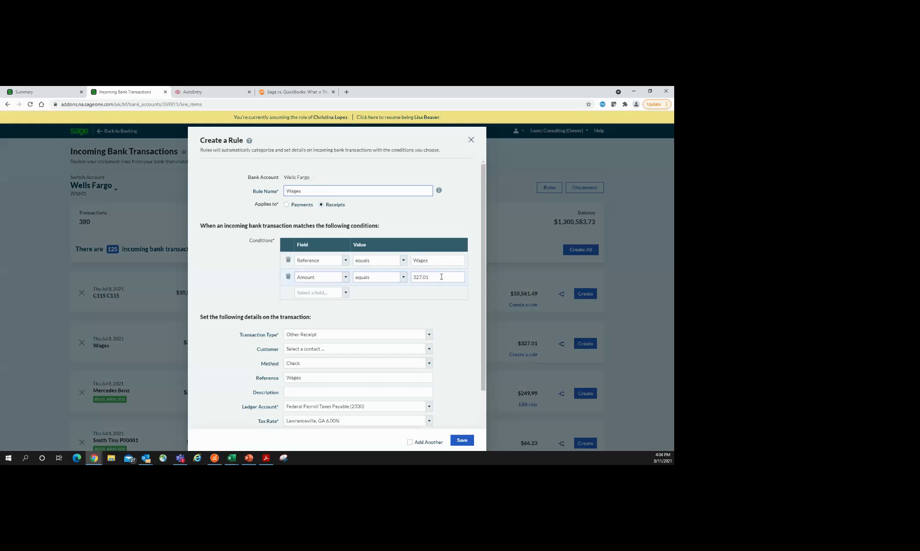
pyautogui.click(402, 277)
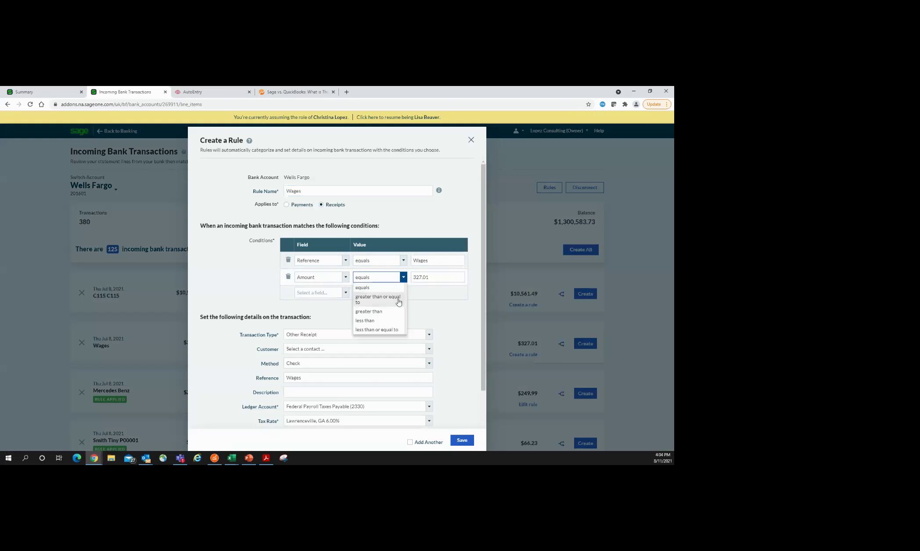
pyautogui.click(436, 306)
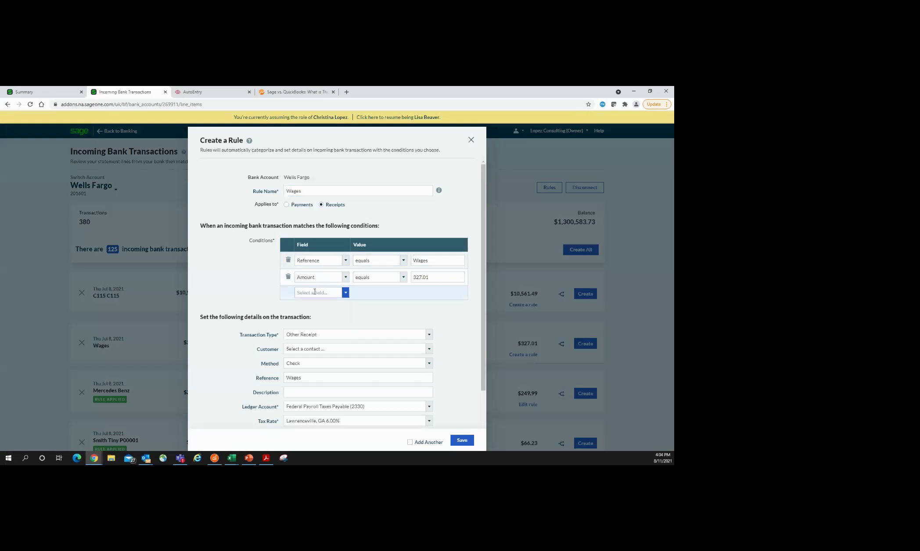
pyautogui.click(288, 277)
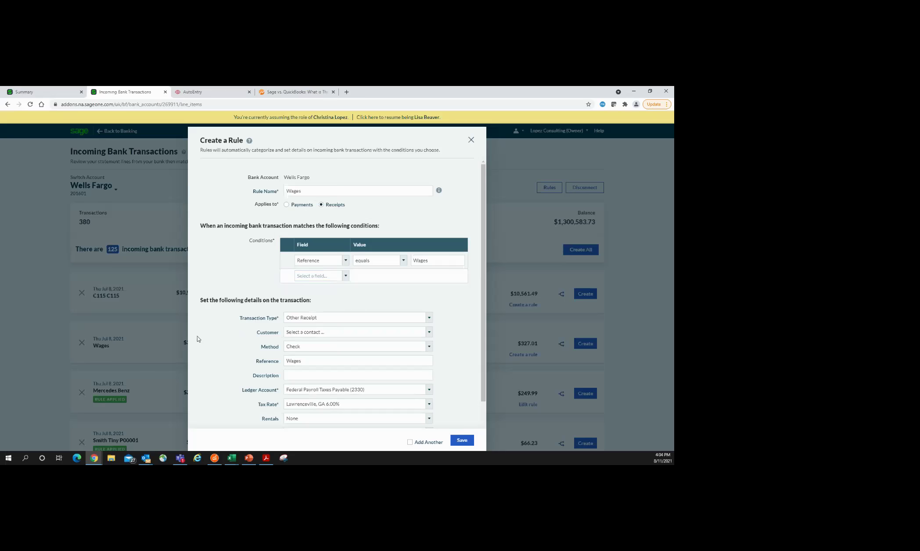
pyautogui.scroll(-2, 200, 325)
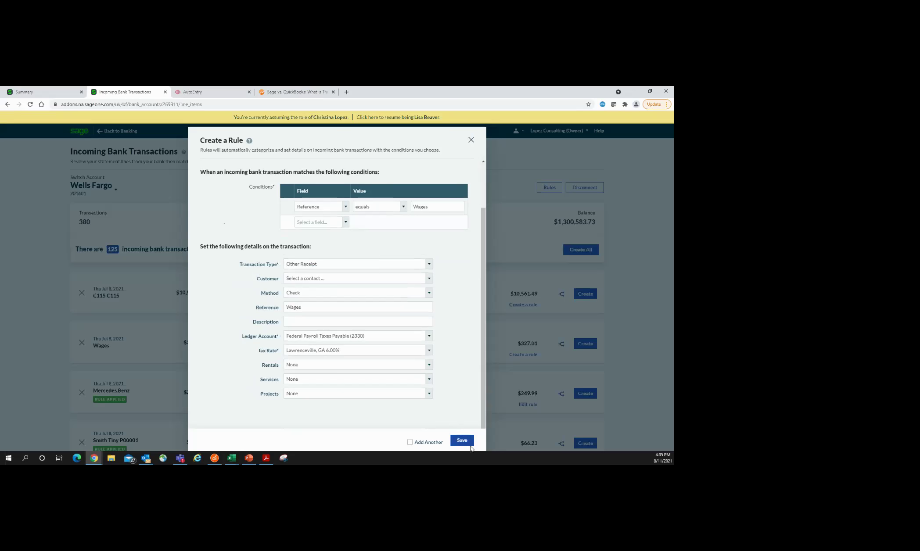
pyautogui.click(472, 138)
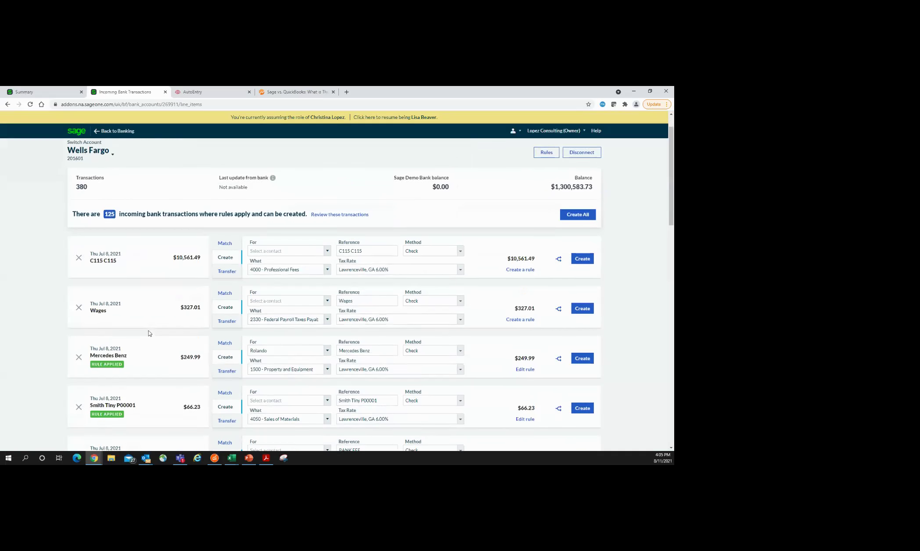
# Step: Scroll through the Wells Fargo transaction list, then head back to the Banking overview
pyautogui.scroll(-2, 148, 332)
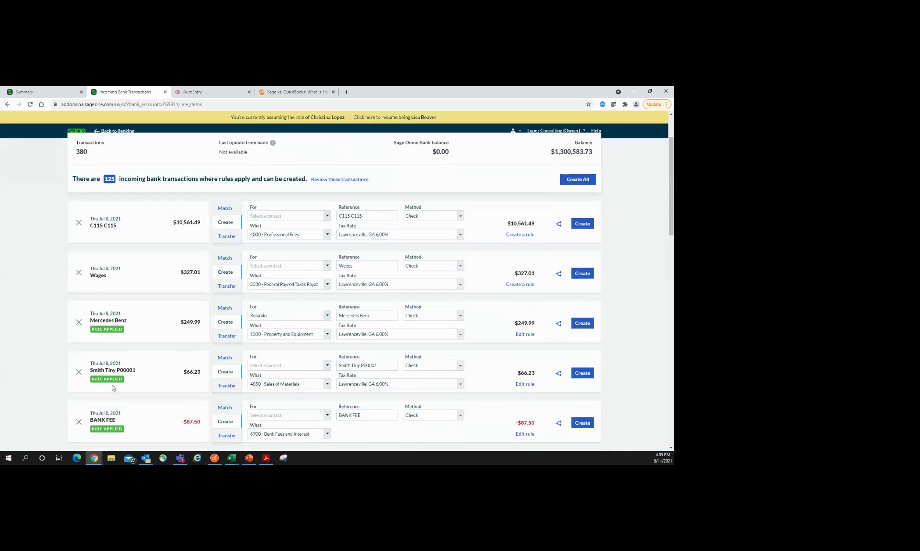
pyautogui.scroll(-3, 139, 382)
pyautogui.scroll(-1, 142, 380)
pyautogui.scroll(1, 142, 380)
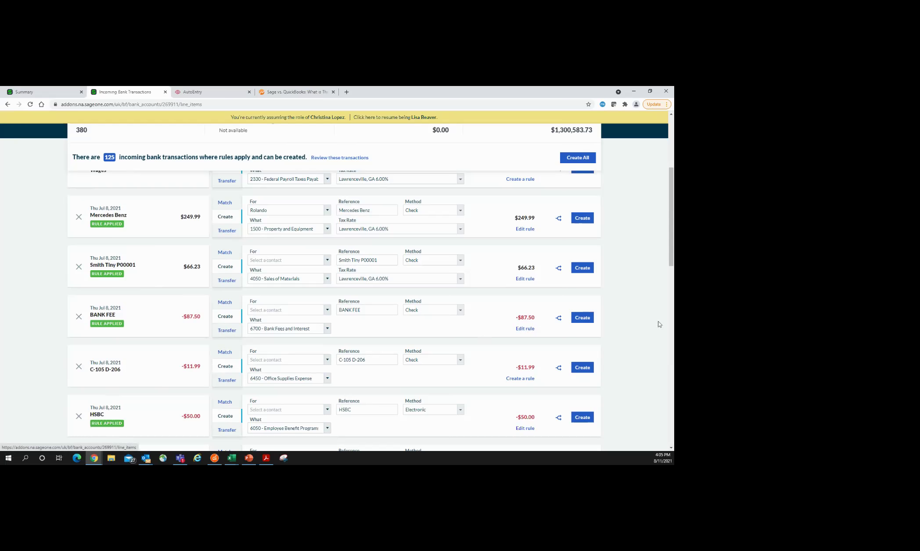
pyautogui.scroll(5, 659, 322)
pyautogui.scroll(1, 659, 321)
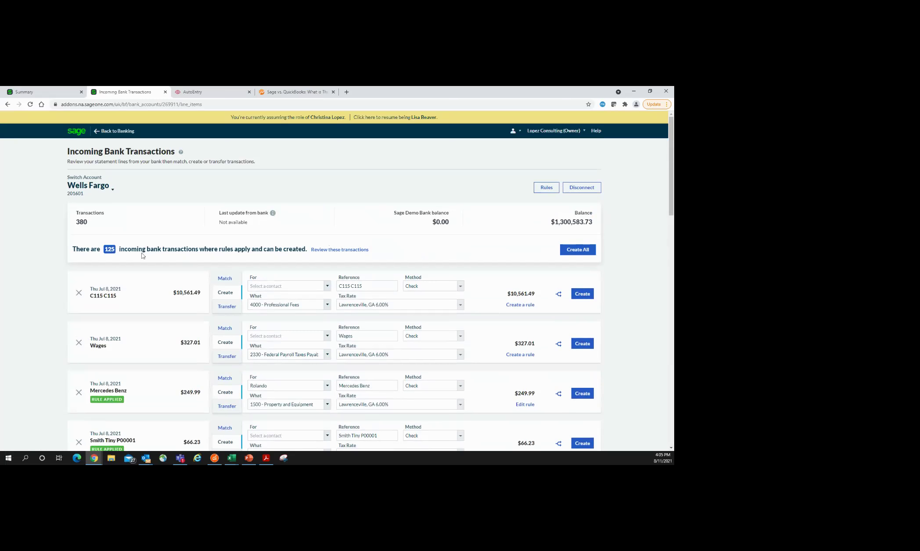
pyautogui.click(114, 132)
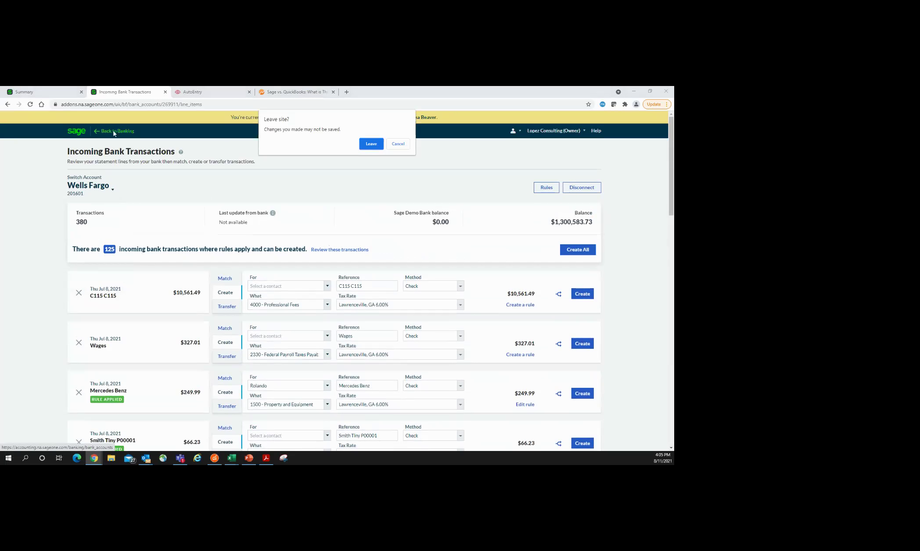
# Step: Confirm leaving the page and start a new Other Payment paid from 1020 - Cash
pyautogui.click(370, 143)
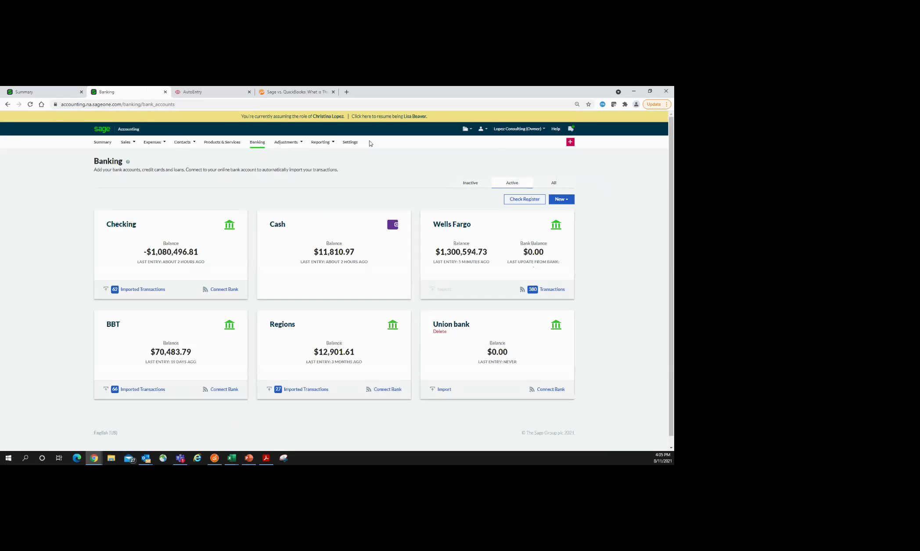
pyautogui.click(568, 201)
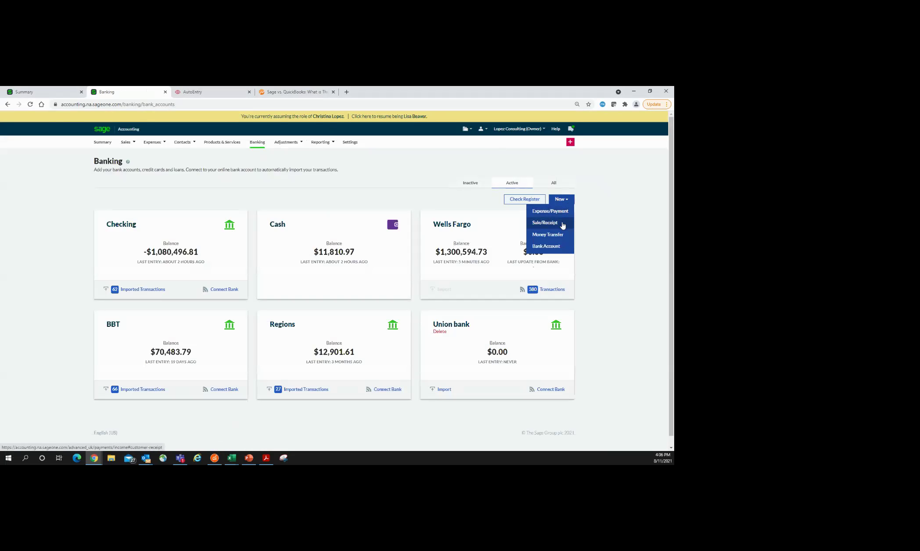
pyautogui.click(564, 213)
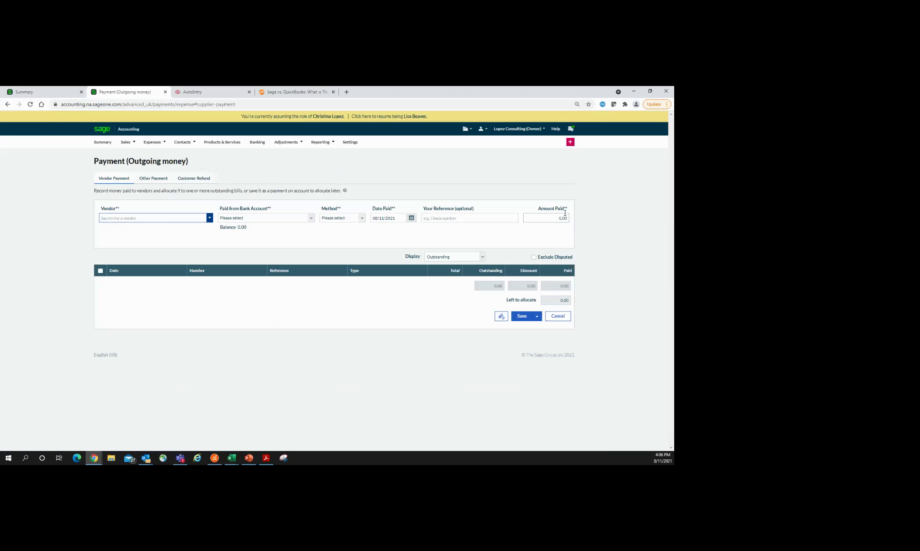
pyautogui.click(159, 180)
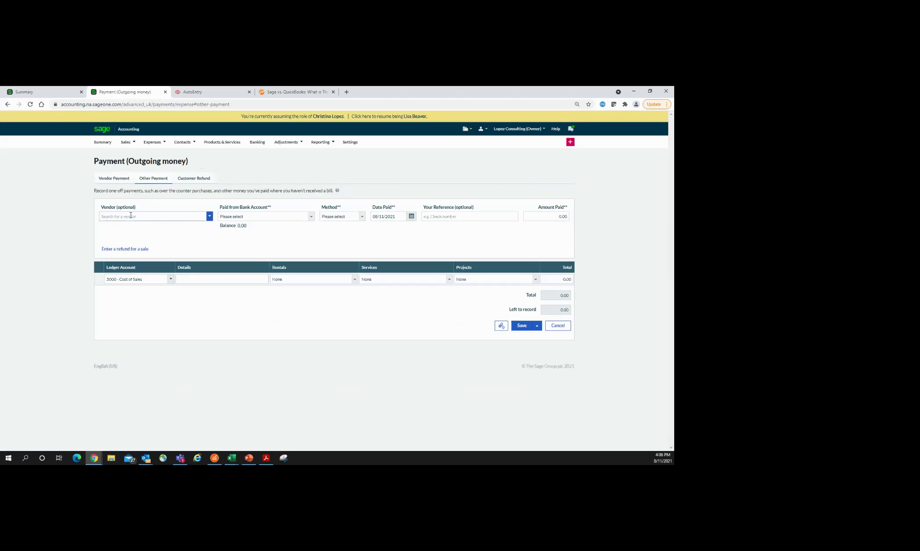
pyautogui.click(311, 217)
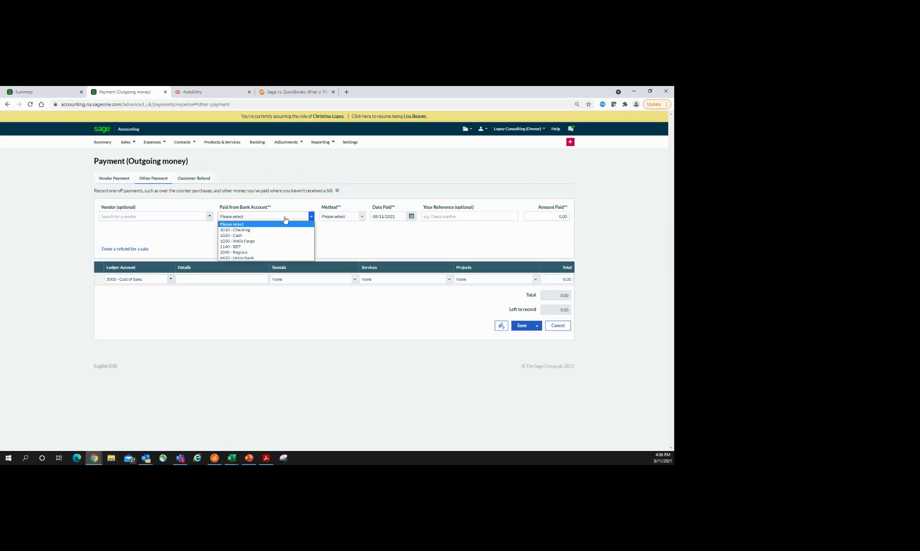
pyautogui.click(230, 236)
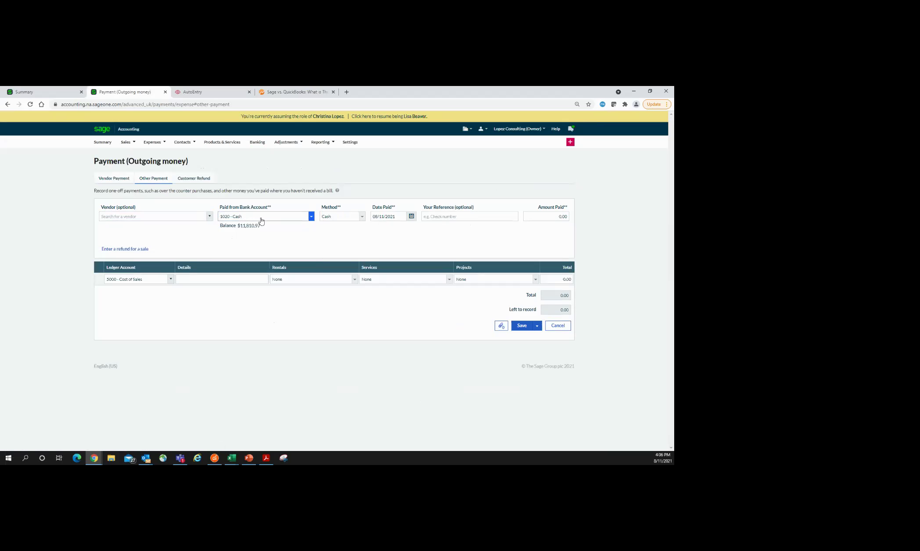
# Step: Keep the Cash method, enter 18.65 as the amount and 'doughnuts for mtg' as the details
pyautogui.click(362, 217)
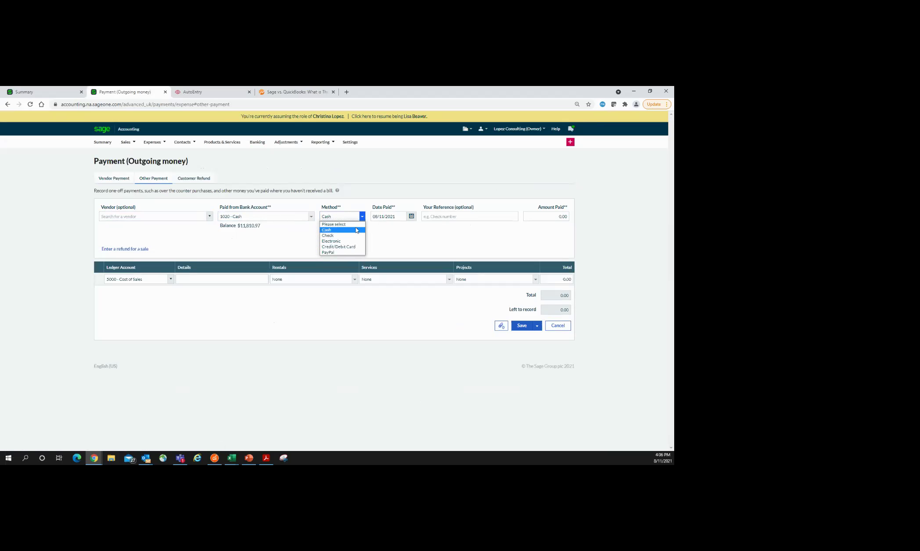
pyautogui.click(559, 217)
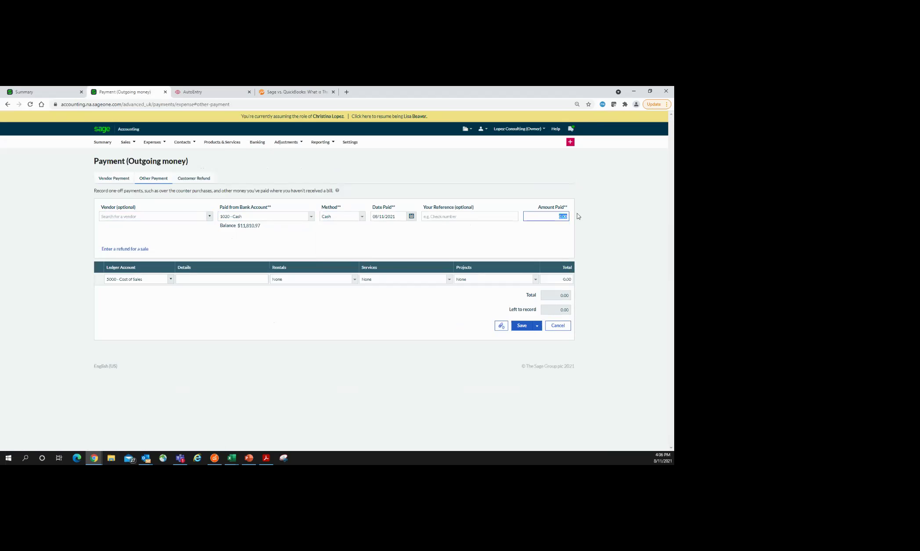
pyautogui.write('.65')
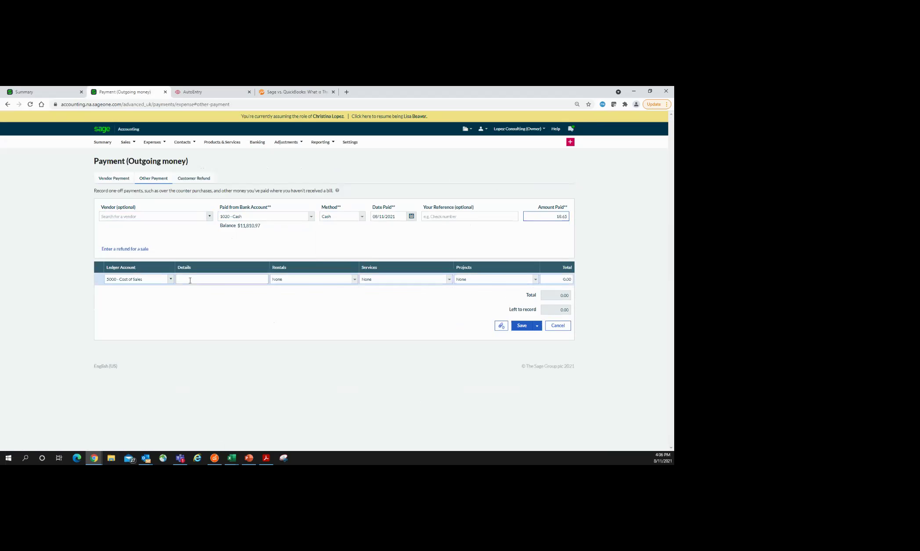
pyautogui.click(192, 279)
pyautogui.write('doughnuts for mtg')
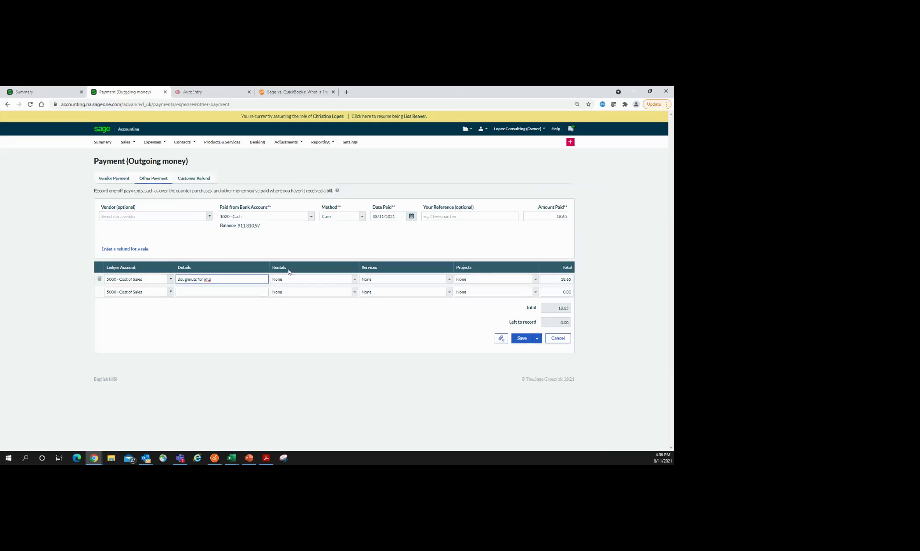
# Step: Tag the line with Highlands rental, Consultations service and Anderson Job project
pyautogui.click(353, 280)
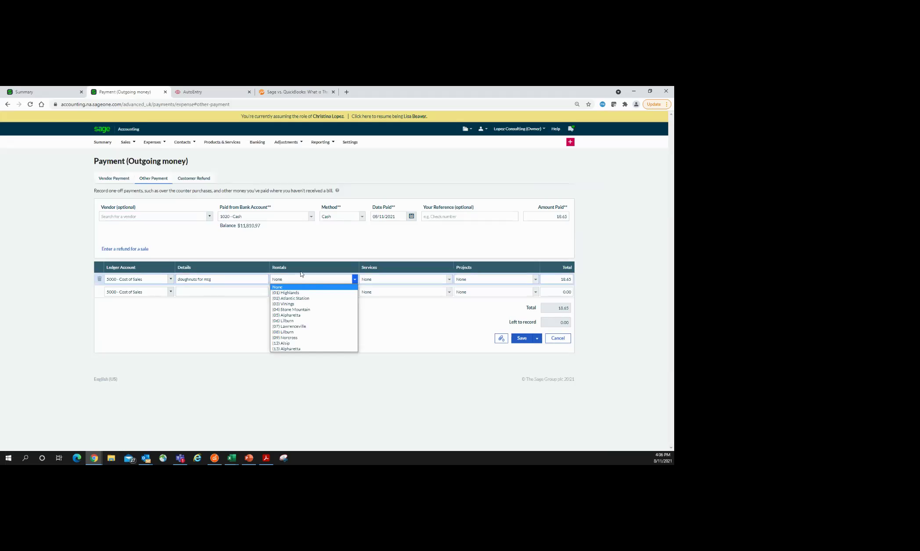
pyautogui.click(286, 293)
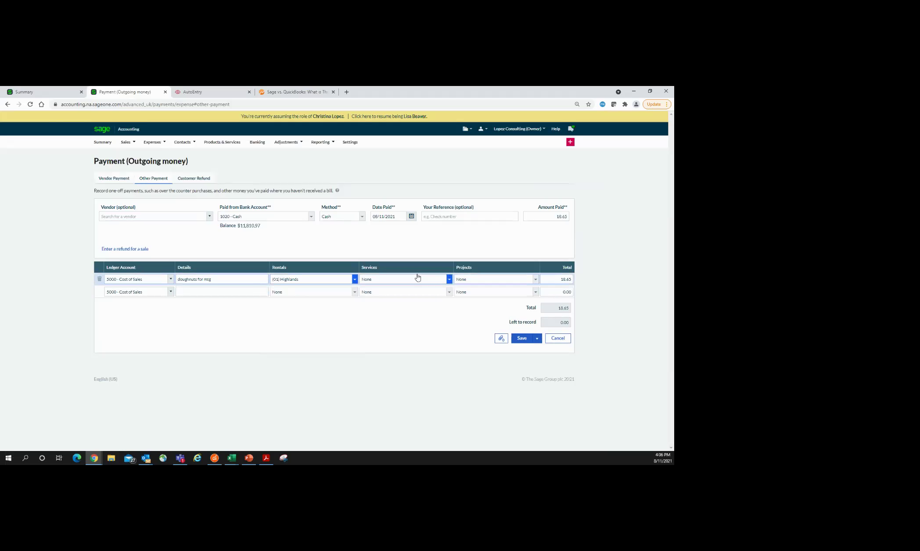
pyautogui.click(449, 280)
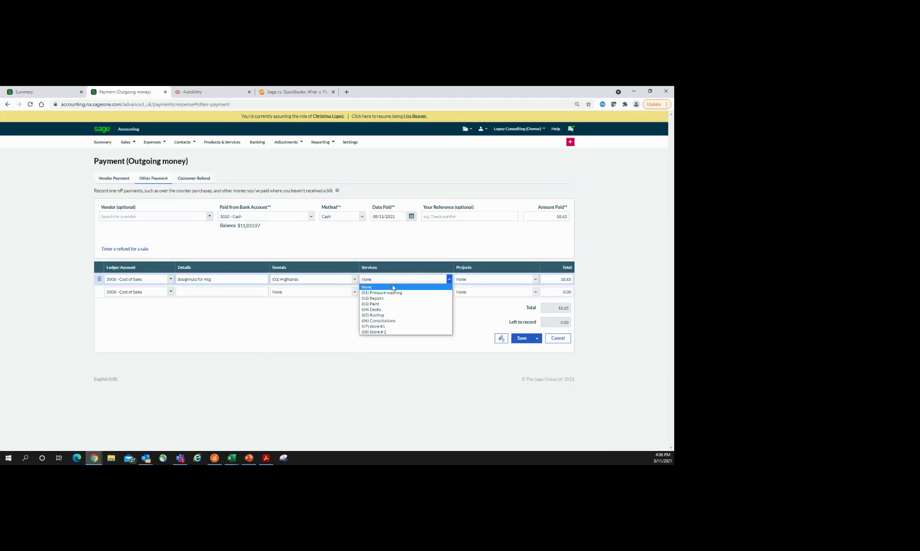
pyautogui.click(397, 323)
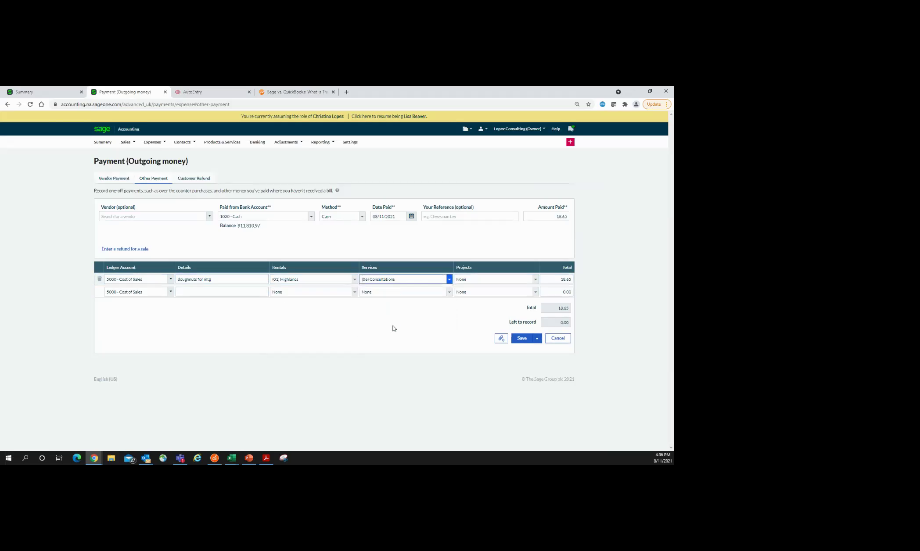
pyautogui.click(535, 279)
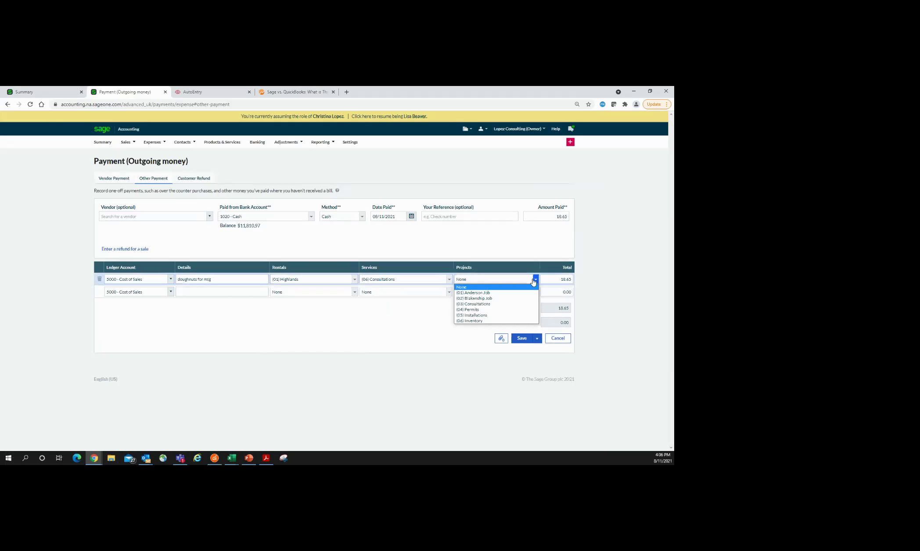
pyautogui.click(484, 294)
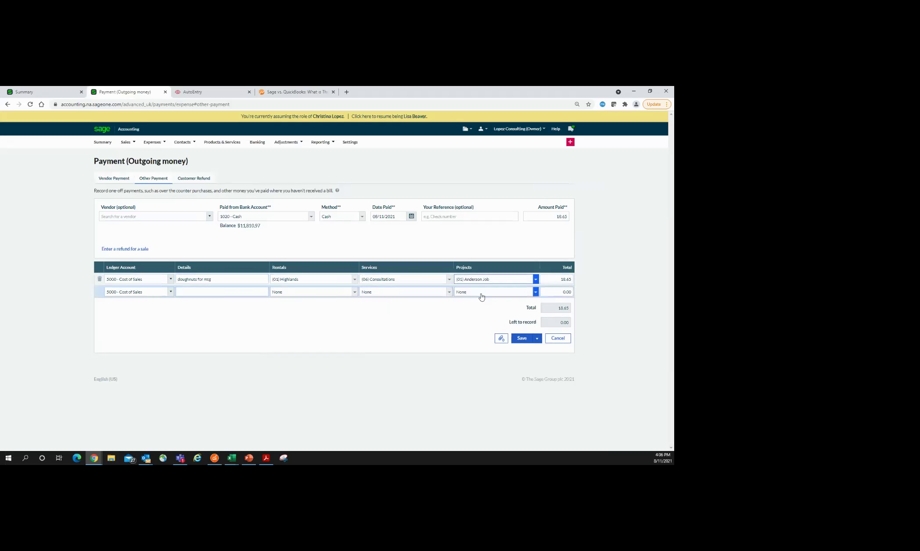
pyautogui.click(501, 338)
# Step: Attach Food receipt.jpg, preview it, and save the 18.65 cash Other Payment
pyautogui.click(503, 311)
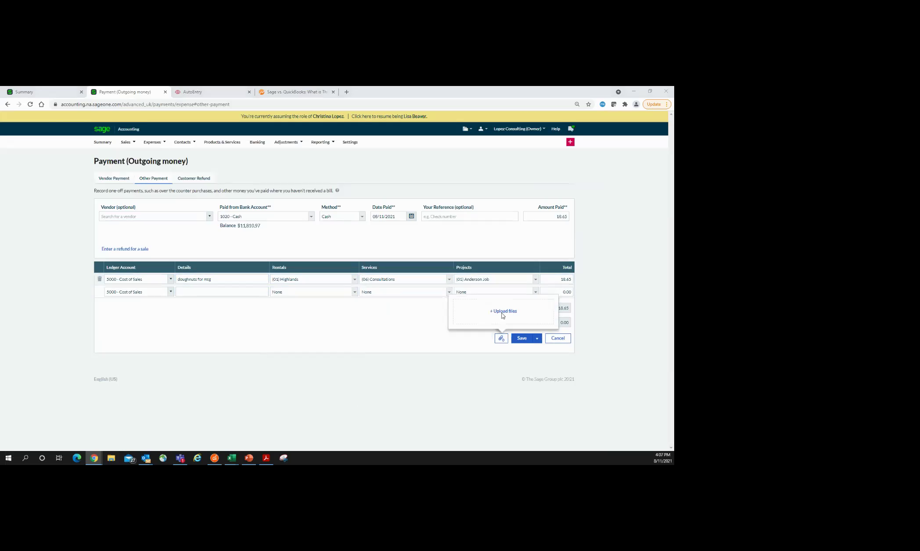
pyautogui.doubleClick(82, 180)
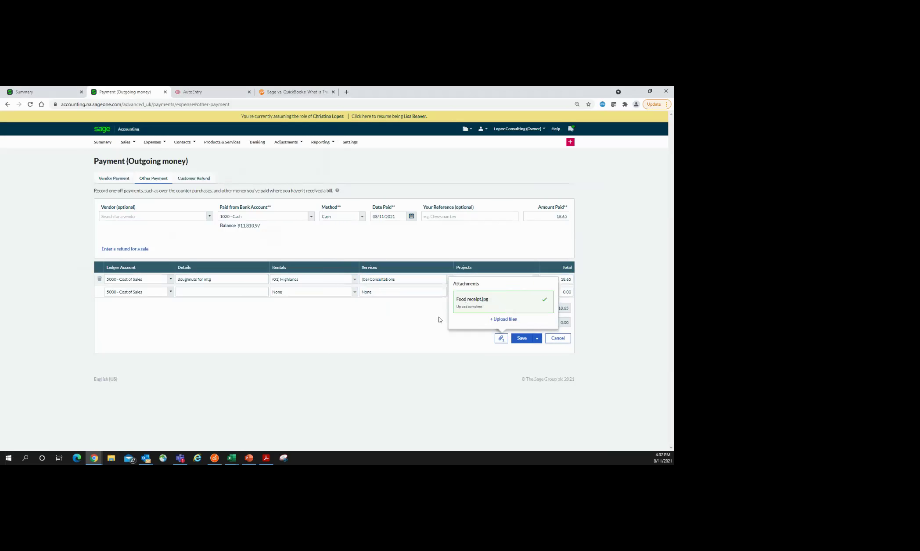
pyautogui.click(469, 303)
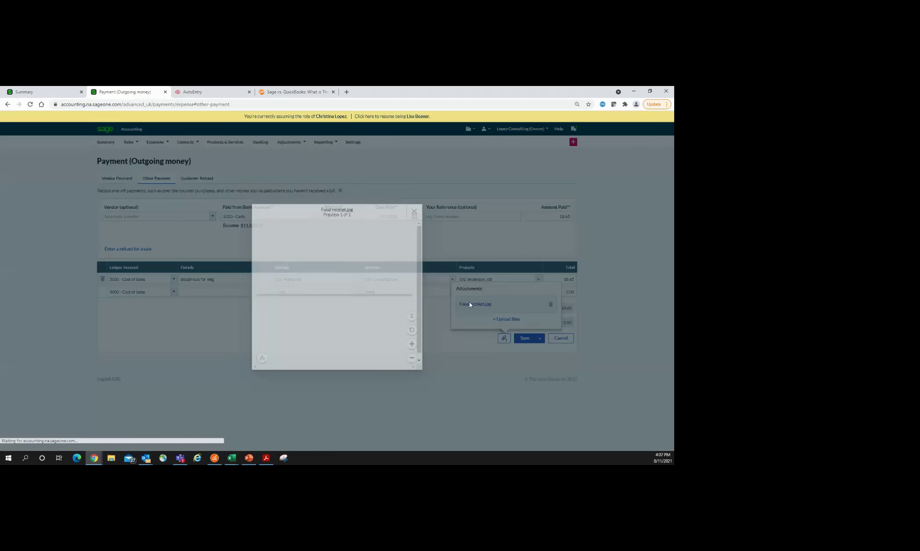
pyautogui.scroll(-3, 342, 313)
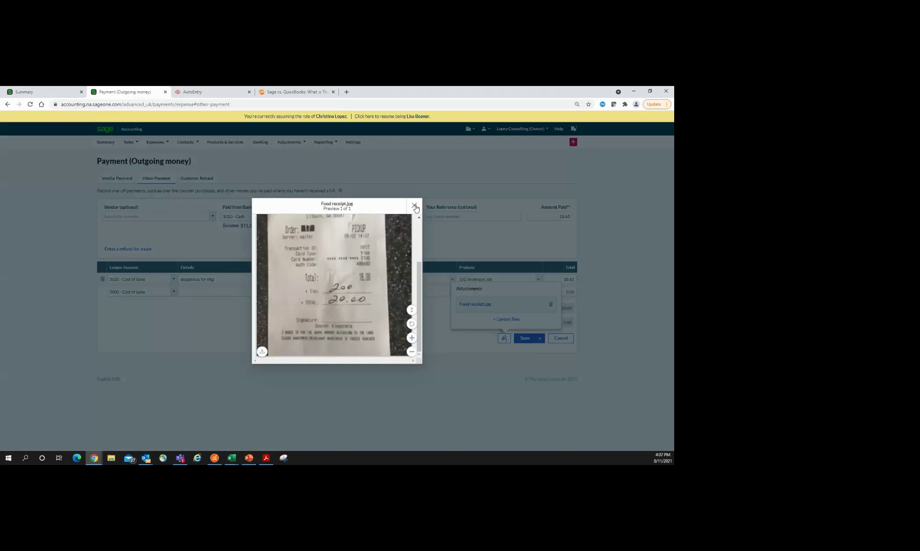
pyautogui.click(415, 206)
pyautogui.click(526, 338)
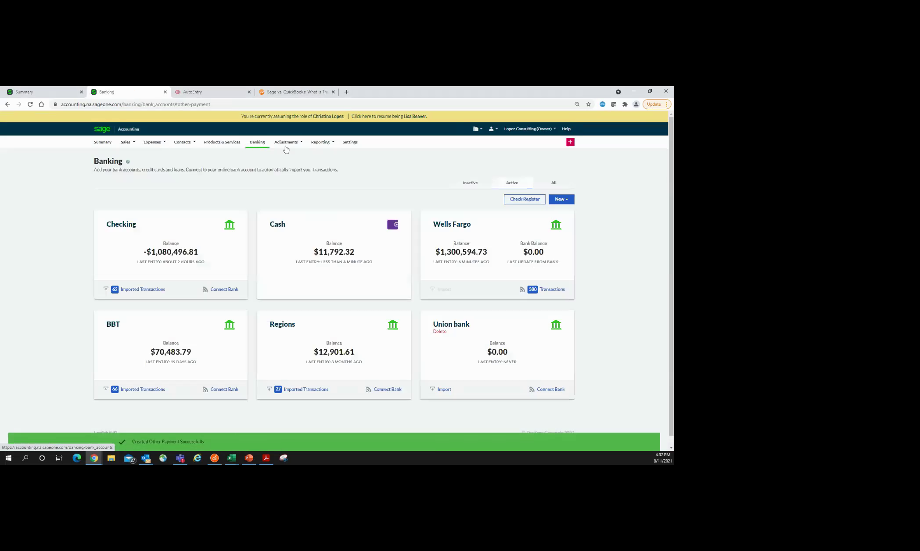
# Step: Glance at the New entry choices, then open the Vendor Bills list under Expenses
pyautogui.click(564, 200)
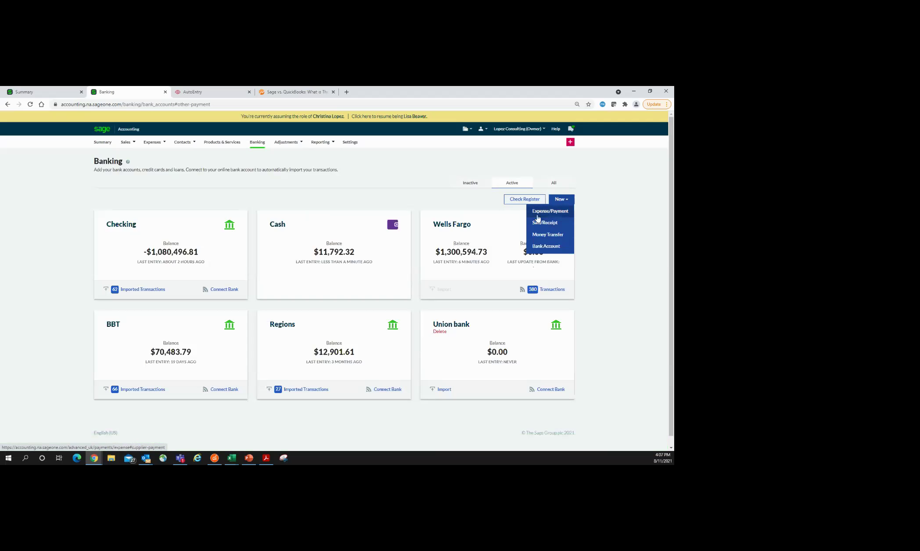
pyautogui.click(521, 202)
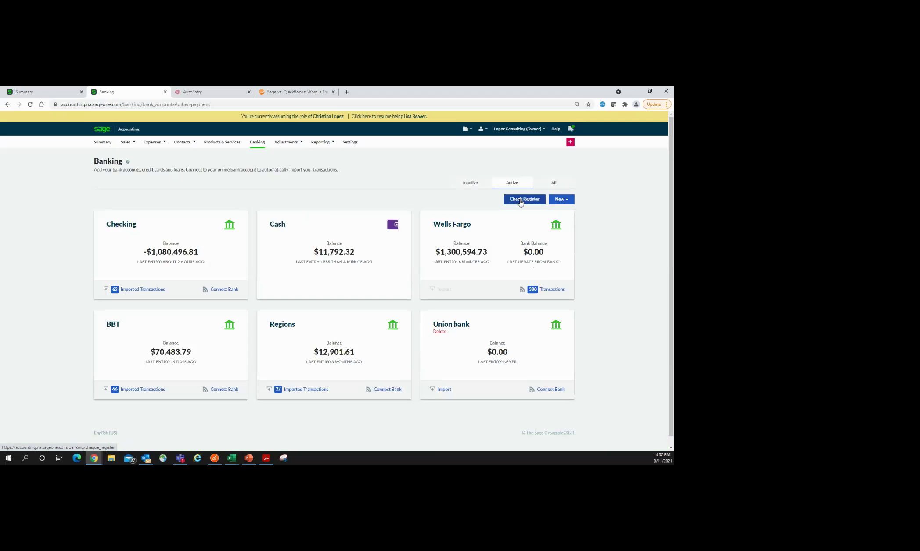
pyautogui.click(154, 144)
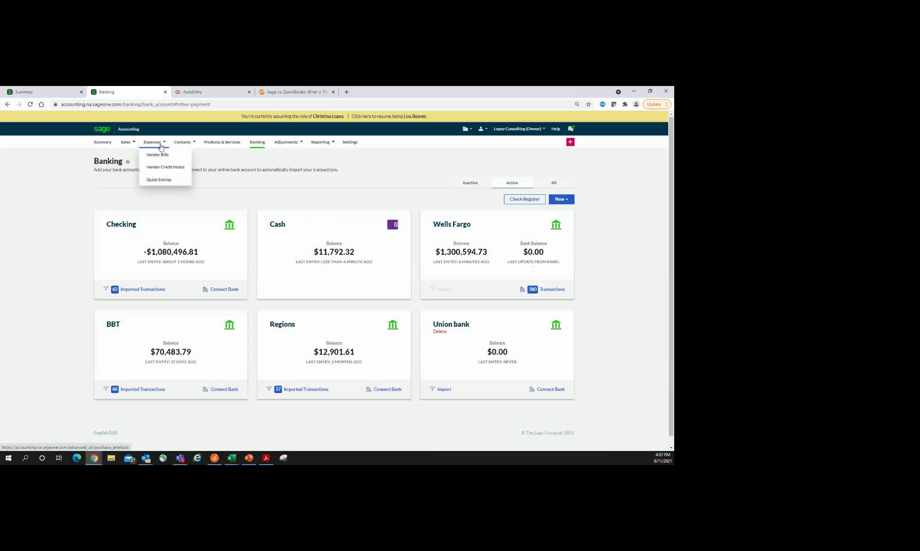
pyautogui.click(161, 159)
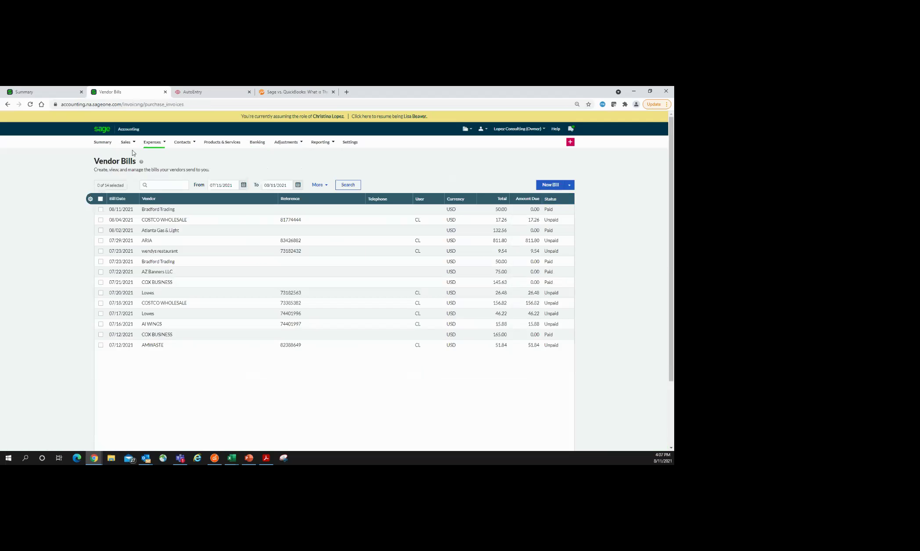
# Step: Start a new vendor bill for Bradford Trading and enter the trading-fees description
pyautogui.click(552, 187)
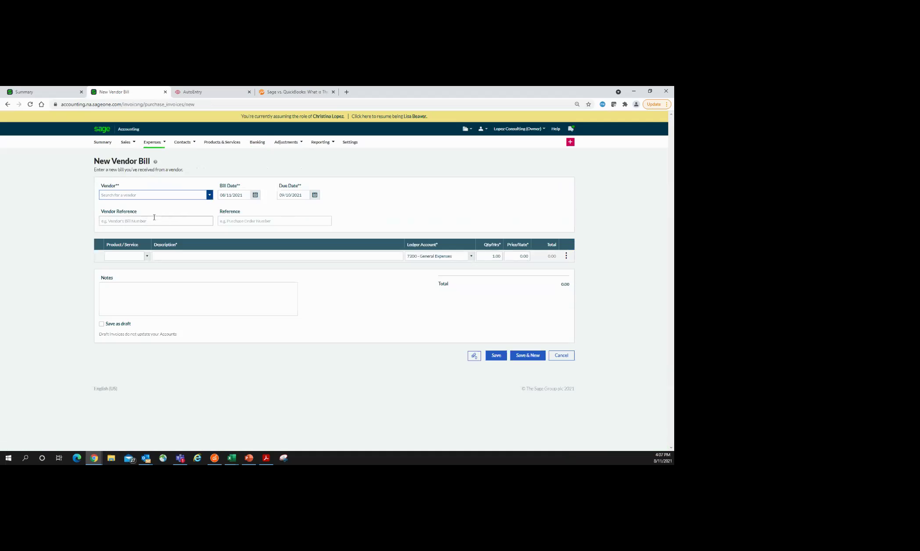
pyautogui.click(210, 198)
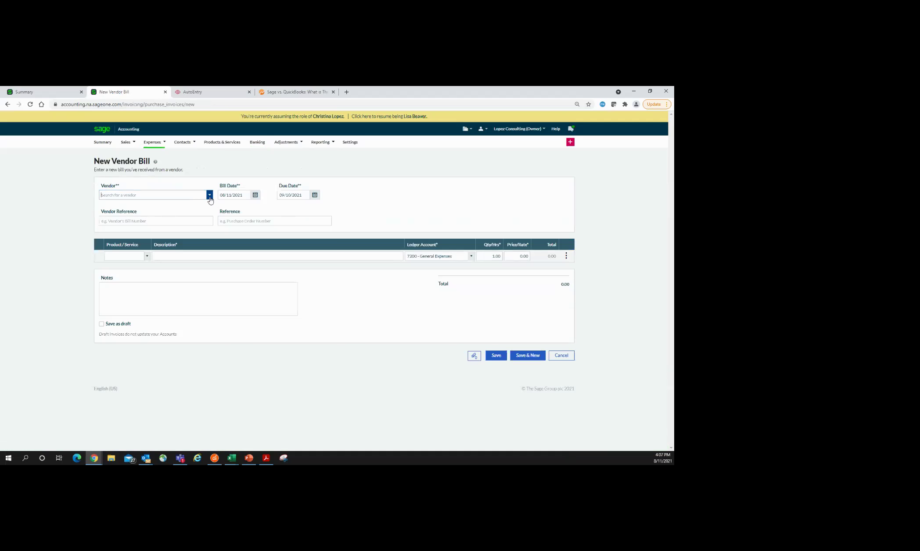
pyautogui.click(209, 198)
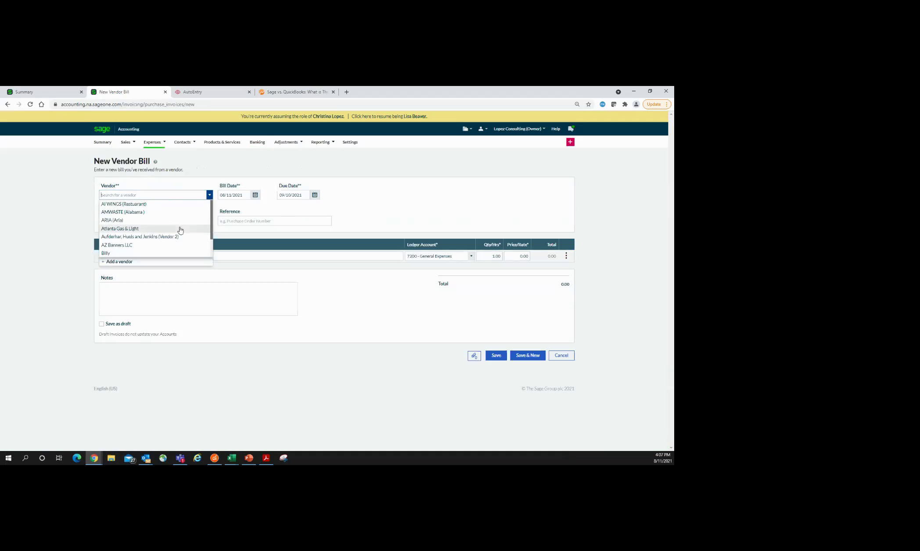
pyautogui.scroll(-5, 180, 231)
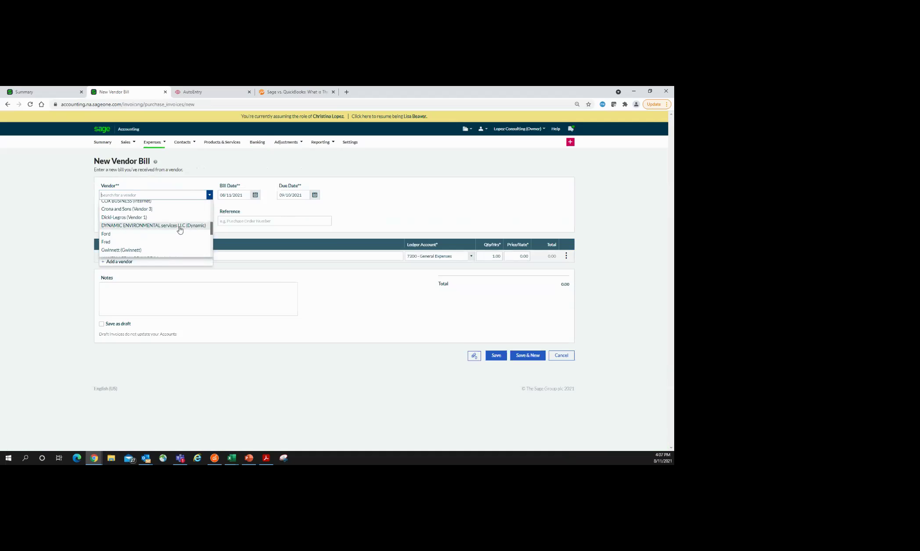
pyautogui.scroll(1, 127, 215)
pyautogui.click(127, 207)
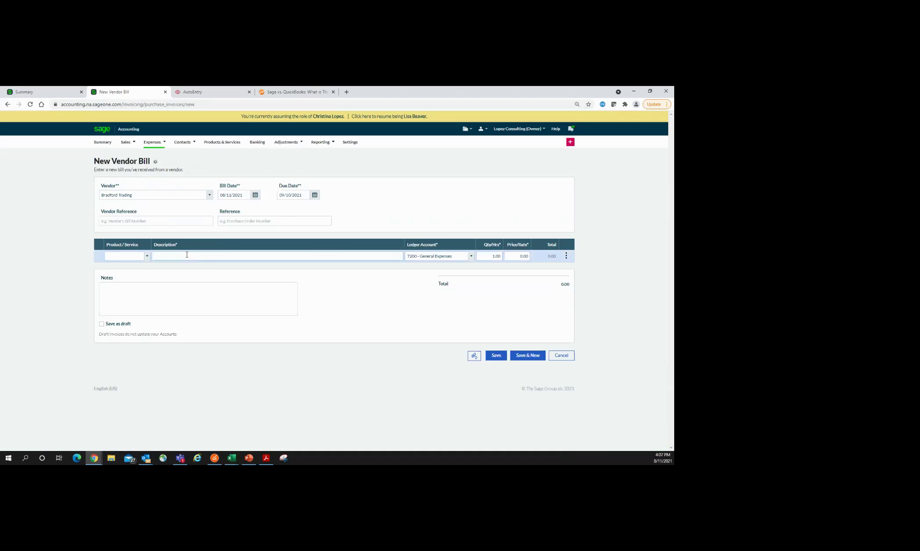
pyautogui.write('trading fees')
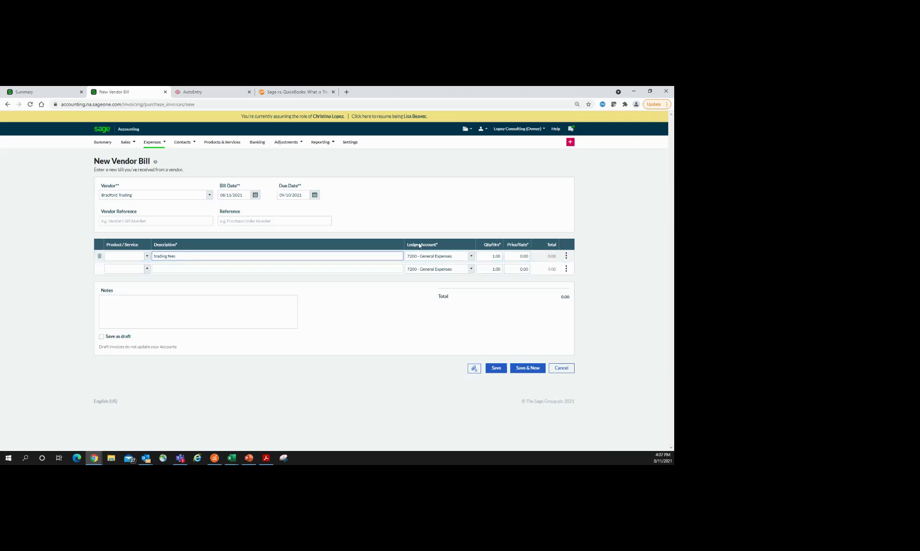
# Step: Price the line at $50, tag it with service (07) store #1, and save the bill
pyautogui.click(520, 257)
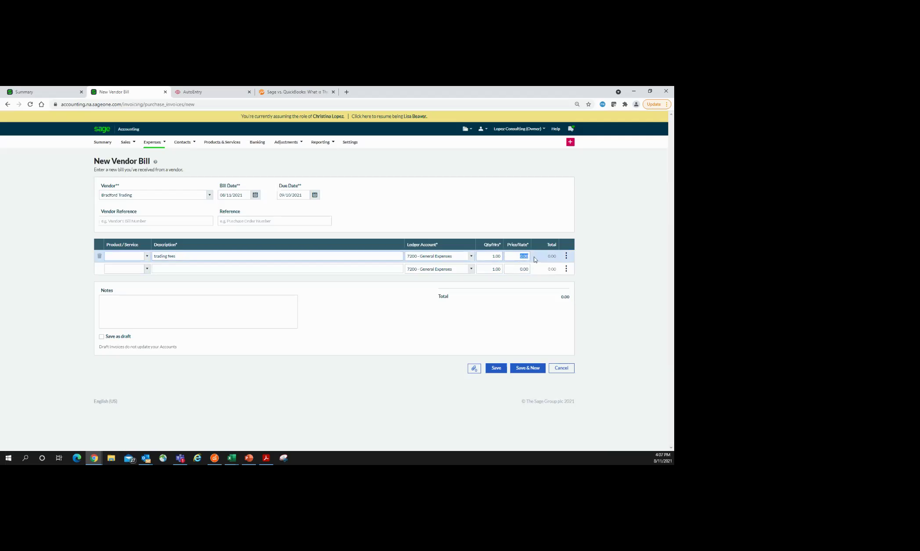
pyautogui.write('50')
pyautogui.click(566, 259)
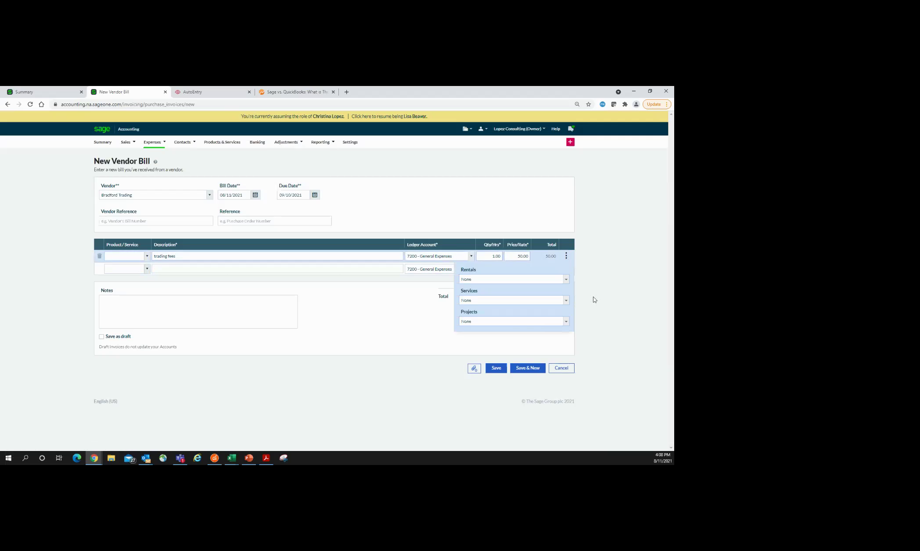
pyautogui.click(562, 300)
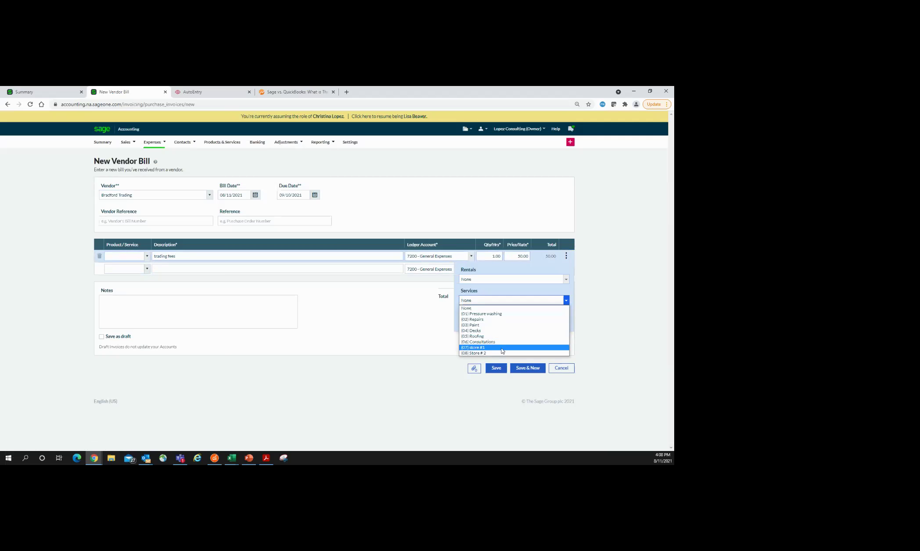
pyautogui.click(502, 348)
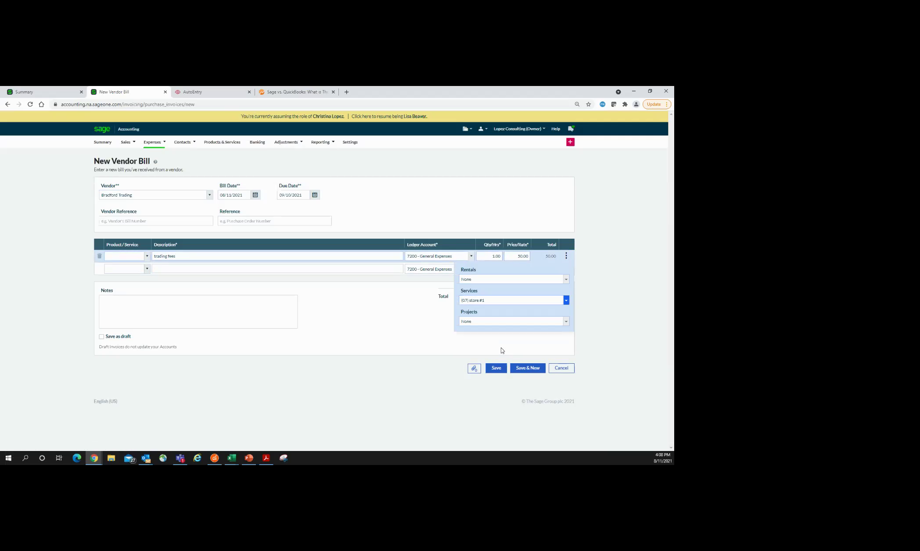
pyautogui.click(475, 371)
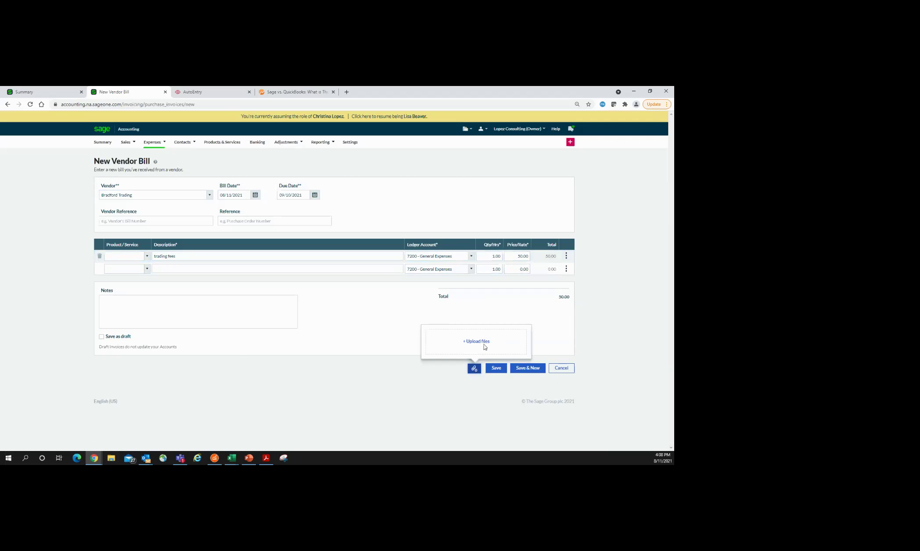
pyautogui.click(490, 370)
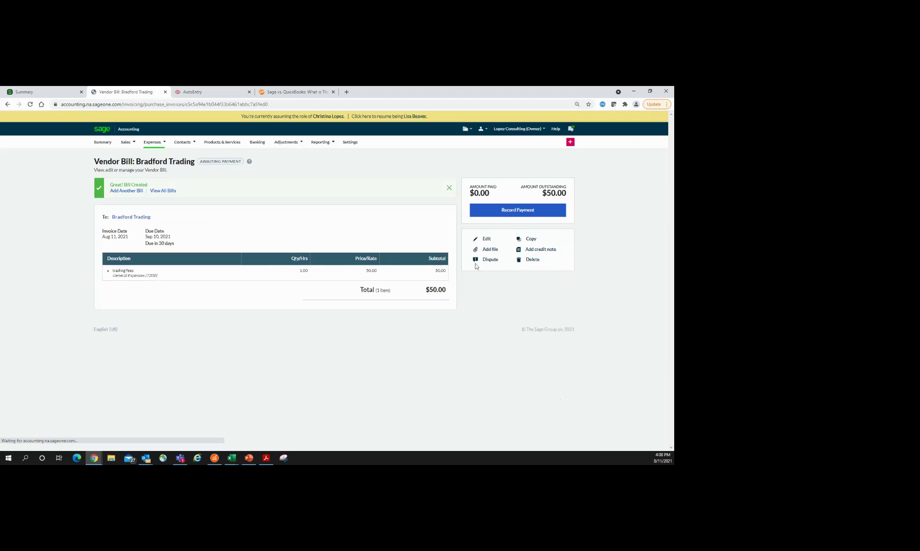
# Step: Record the $50.00 payment from Checking (1010) by check, to be printed later
pyautogui.click(506, 212)
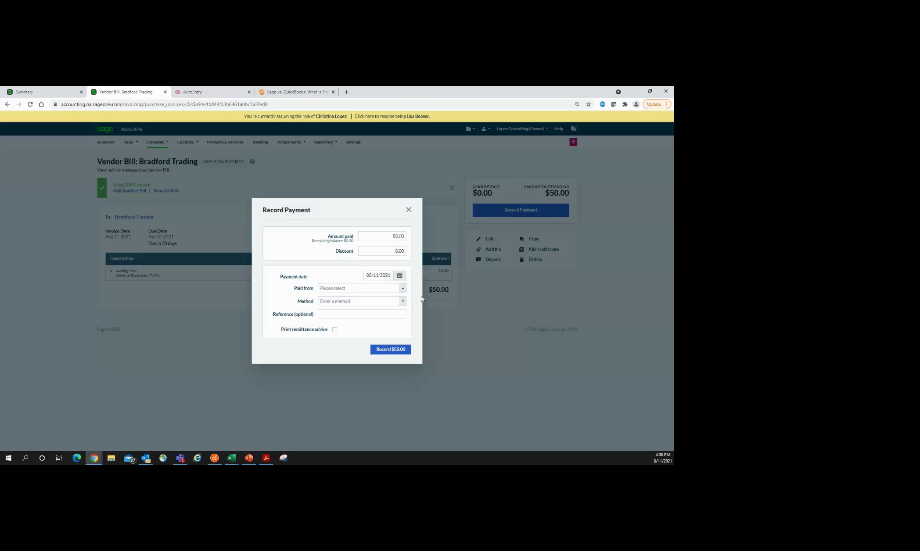
pyautogui.click(402, 289)
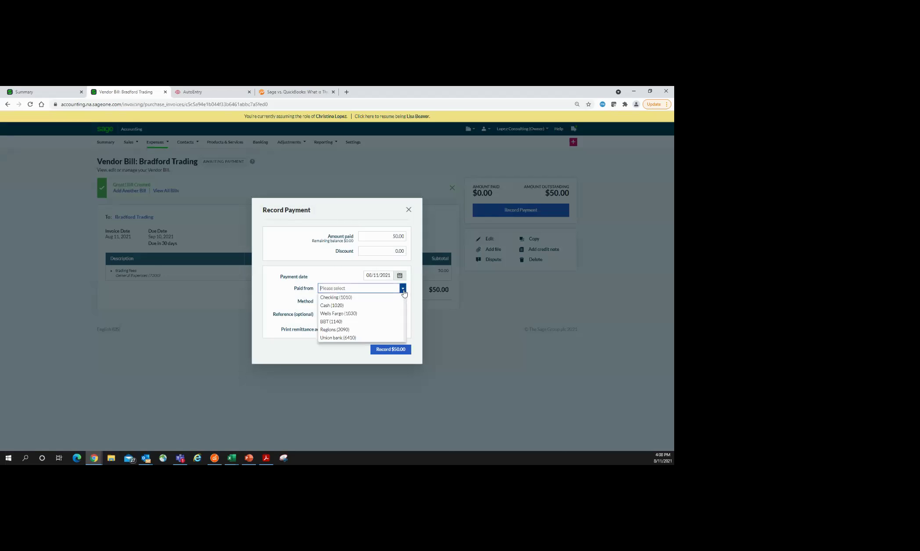
pyautogui.click(346, 297)
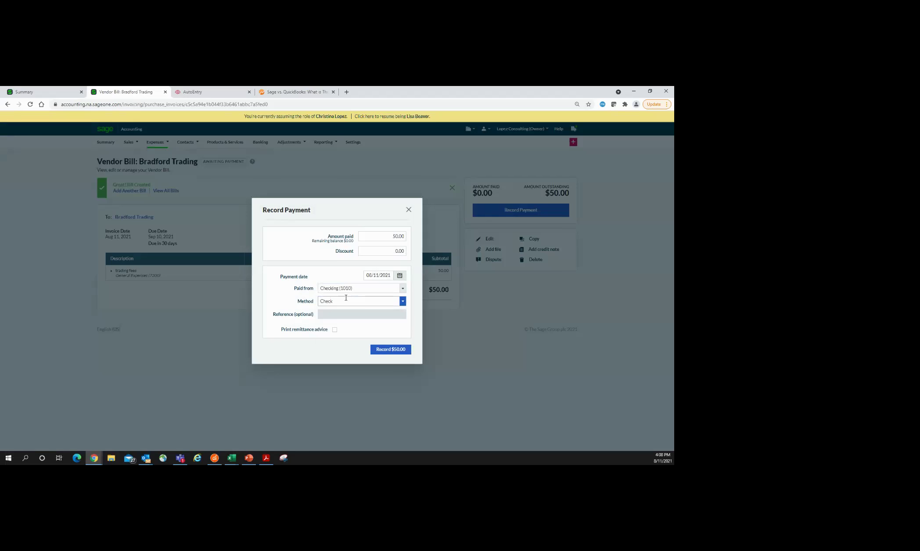
pyautogui.click(402, 303)
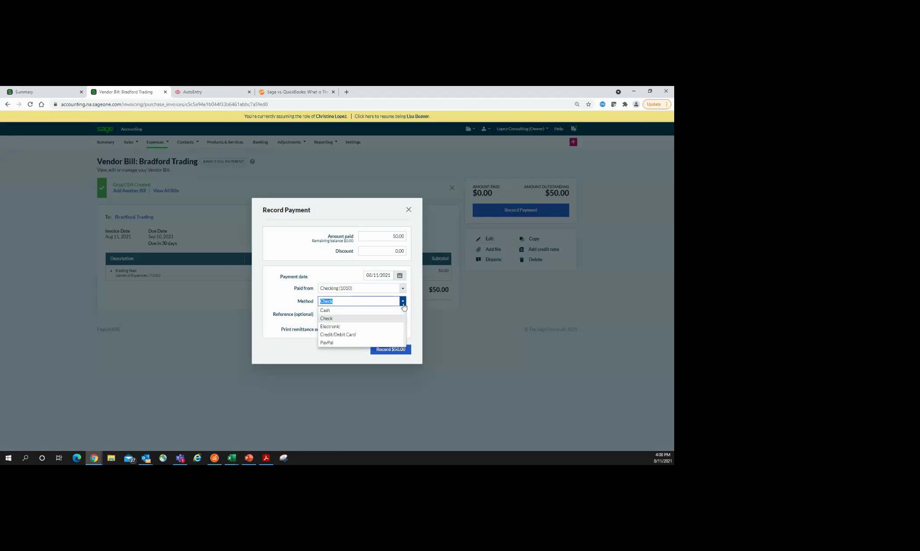
pyautogui.click(326, 319)
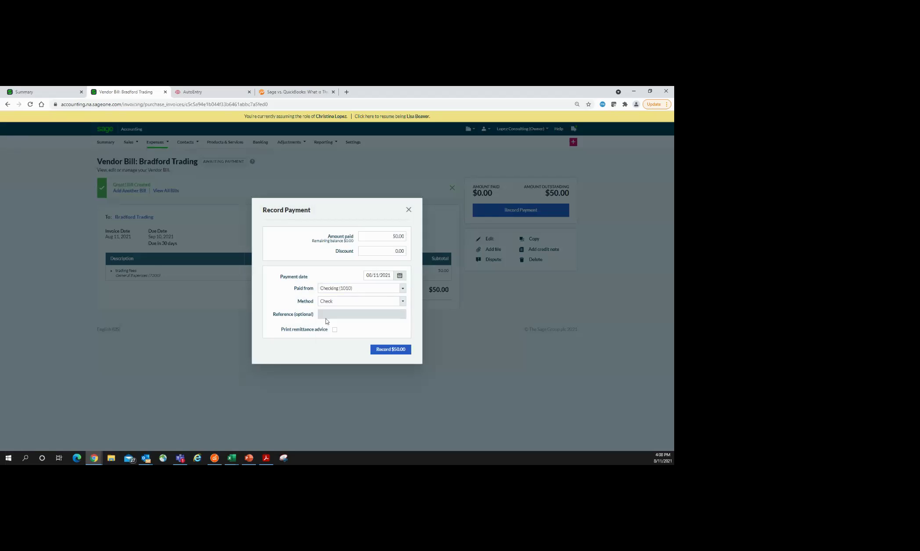
pyautogui.click(390, 350)
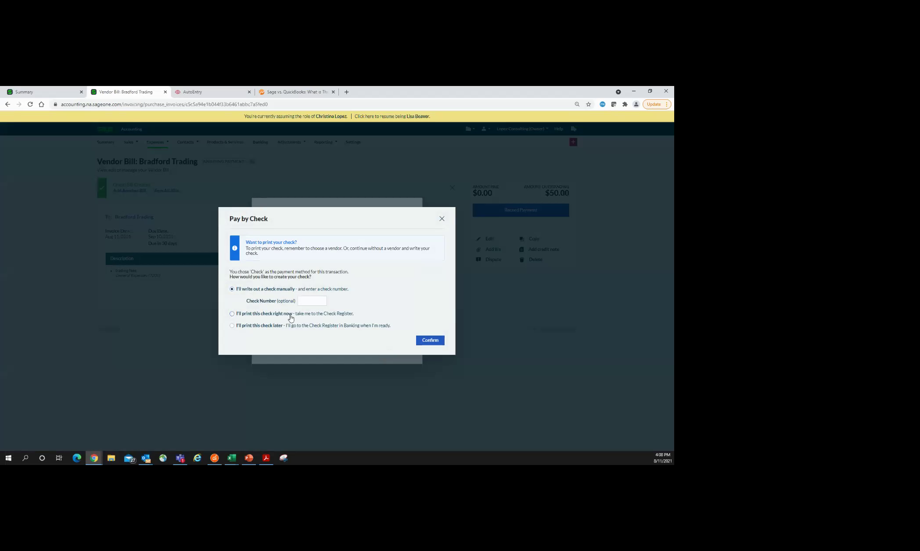
pyautogui.click(233, 326)
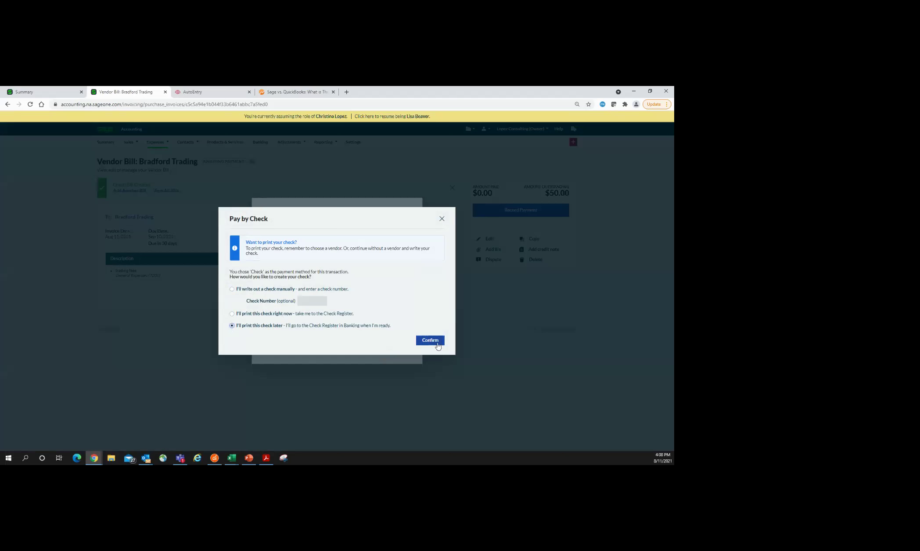
pyautogui.click(437, 344)
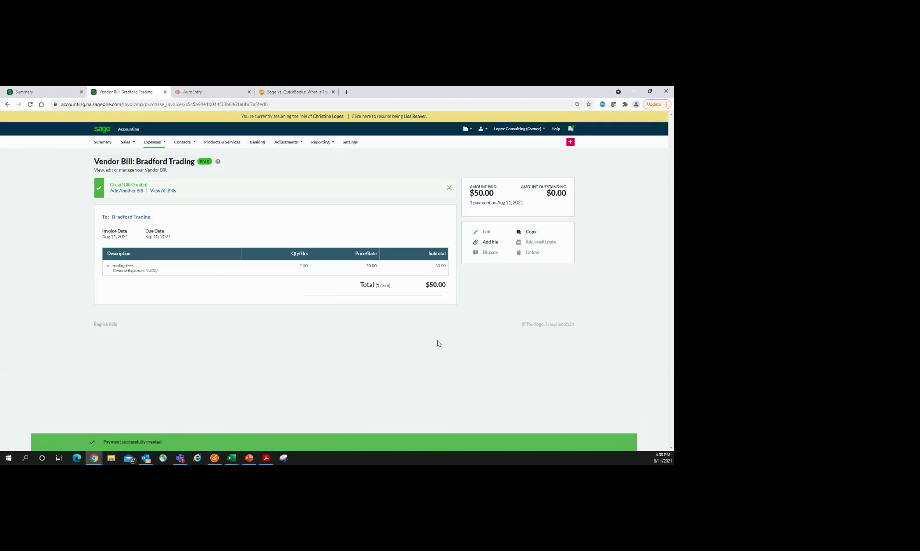
pyautogui.click(255, 145)
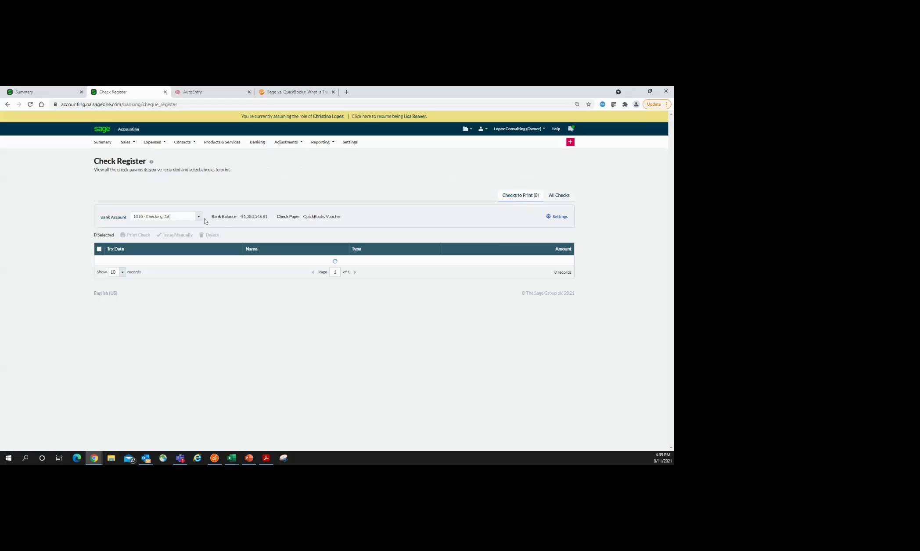
# Step: Show 25 checks for 1010 - Checking and select the 08/11/2021 Bradford Trading check to print
pyautogui.click(201, 219)
pyautogui.click(180, 231)
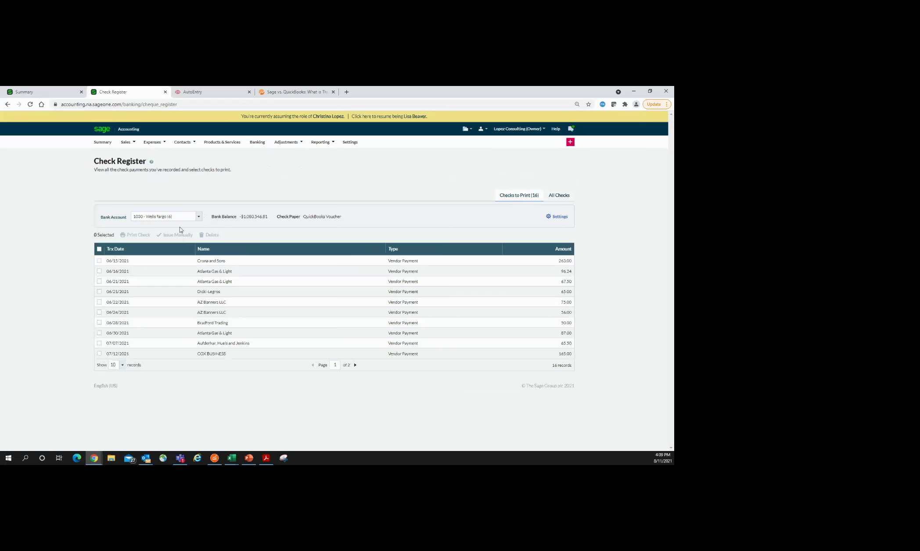
pyautogui.click(193, 218)
pyautogui.click(183, 227)
pyautogui.click(121, 366)
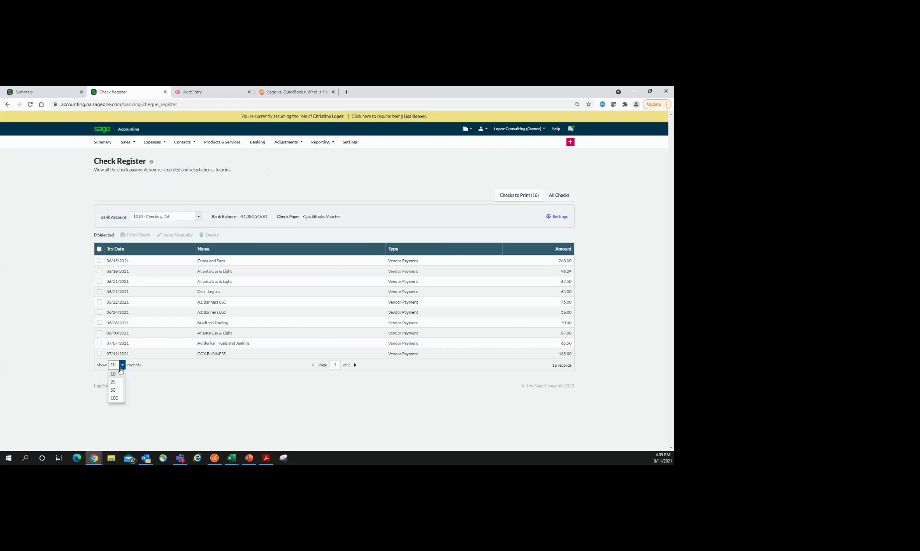
pyautogui.click(115, 384)
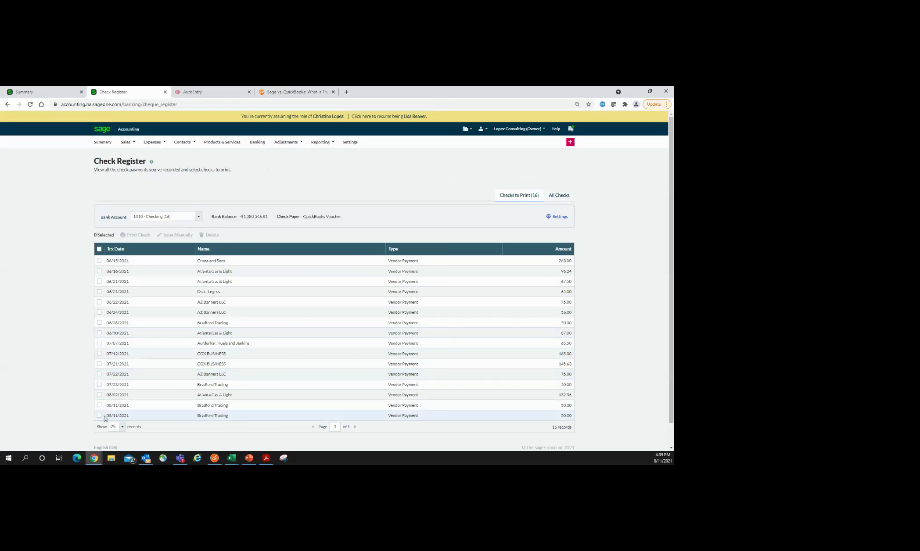
pyautogui.click(99, 416)
pyautogui.click(138, 235)
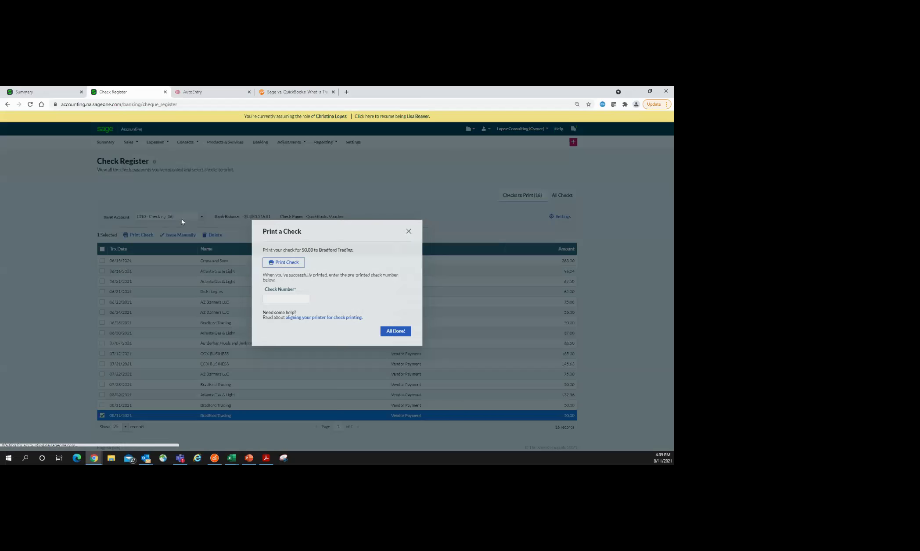
# Step: Print the Bradford Trading check to 4053495.pdf, then close the PDF and the Print a Check dialog
pyautogui.click(297, 264)
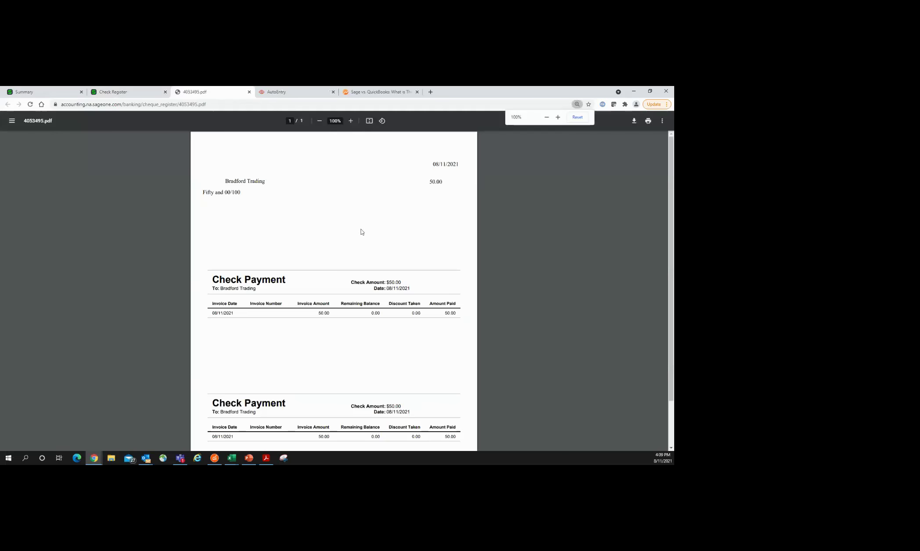
pyautogui.scroll(-2, 389, 241)
pyautogui.scroll(2, 447, 268)
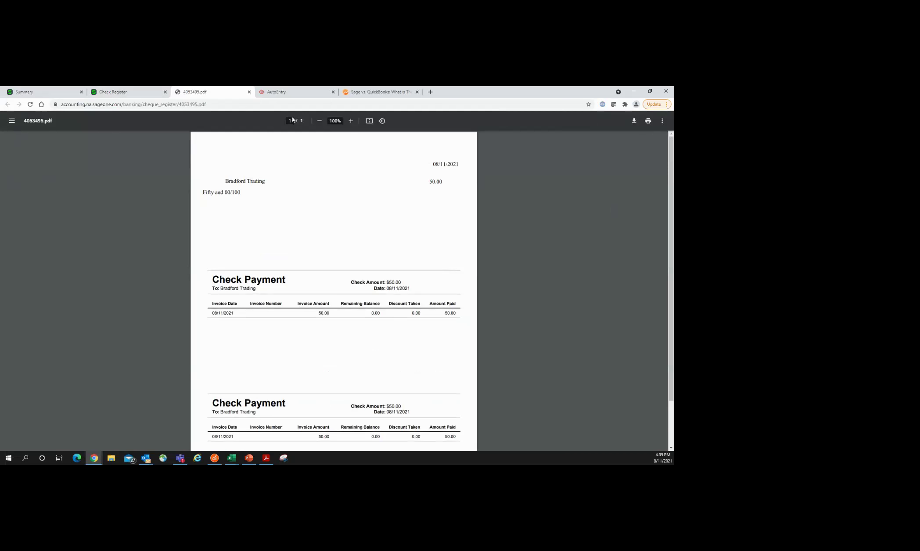
pyautogui.click(249, 92)
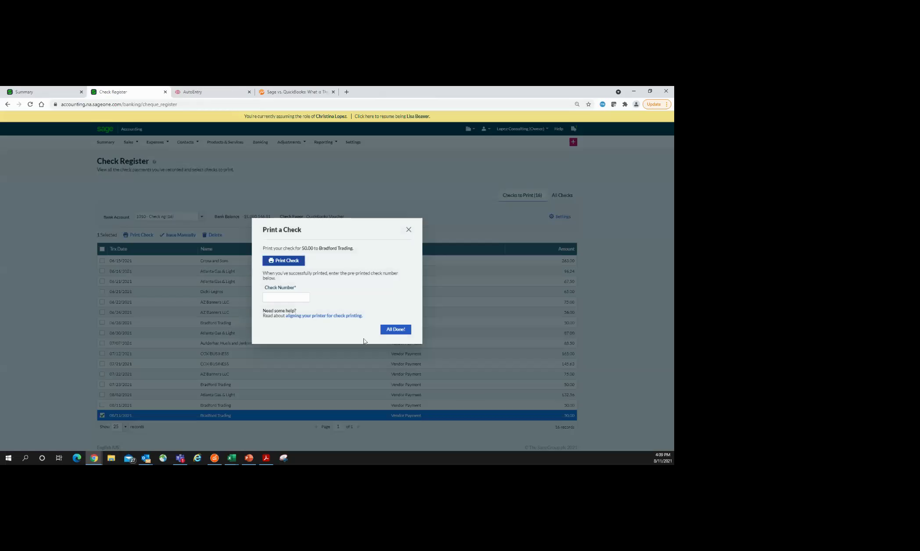
pyautogui.click(408, 228)
pyautogui.click(556, 218)
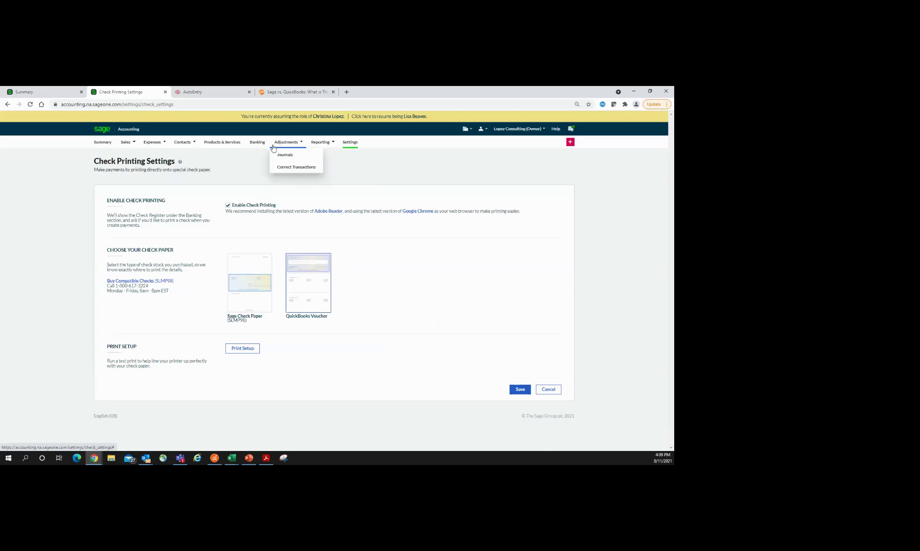
# Step: Return to the business Summary page
pyautogui.click(110, 146)
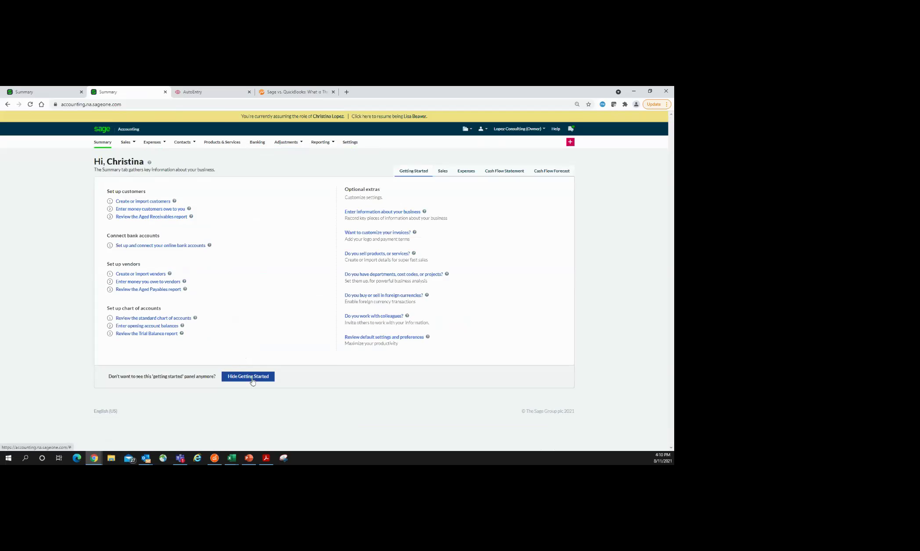
# Step: Browse the Sales summary charts, then switch to the Expenses summary of outstanding and overdue bills
pyautogui.click(443, 172)
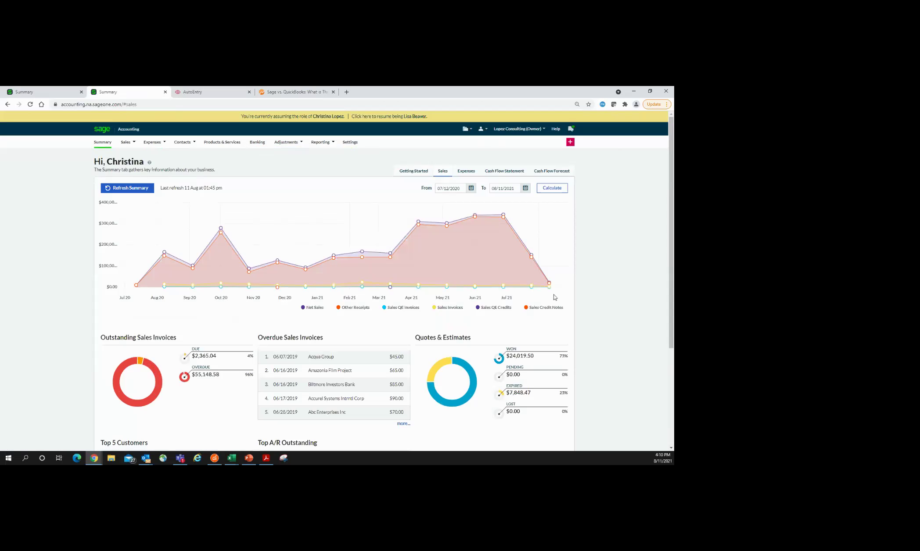
pyautogui.scroll(-3, 556, 297)
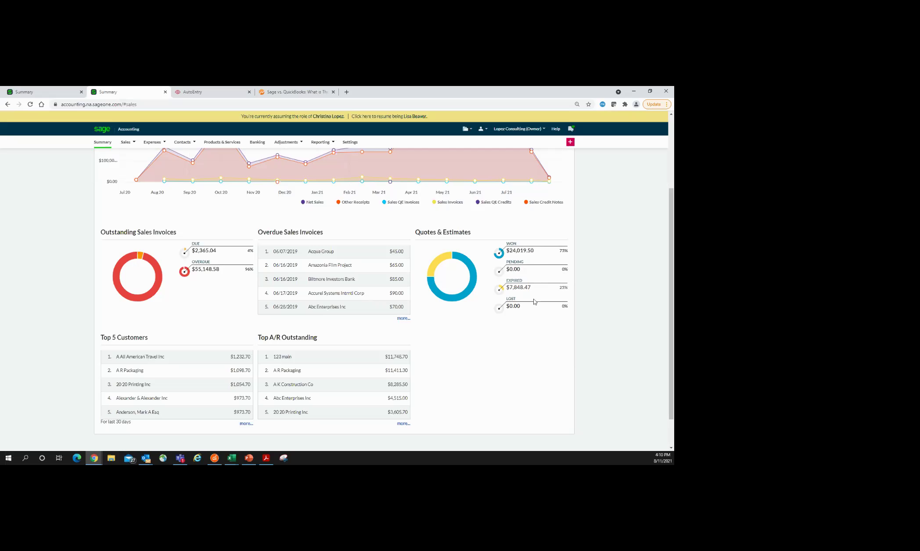
pyautogui.scroll(3, 530, 364)
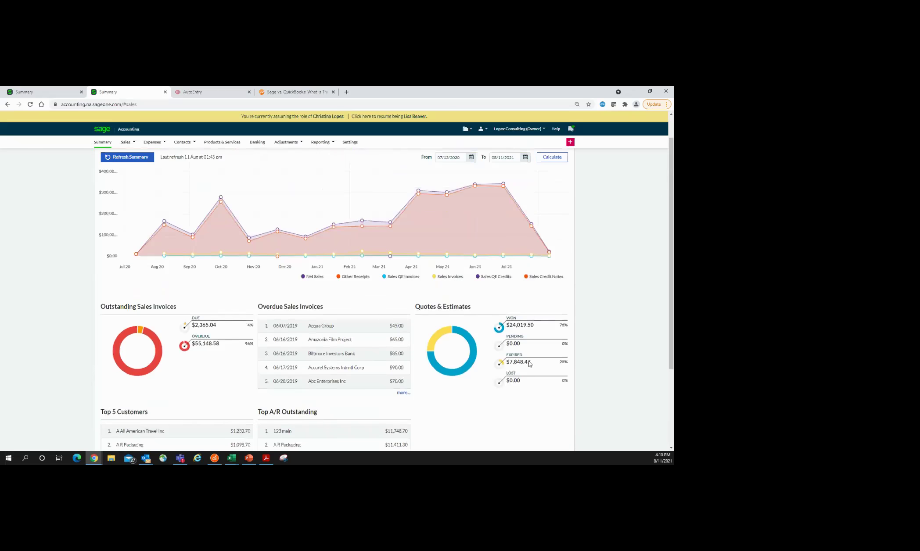
pyautogui.click(467, 173)
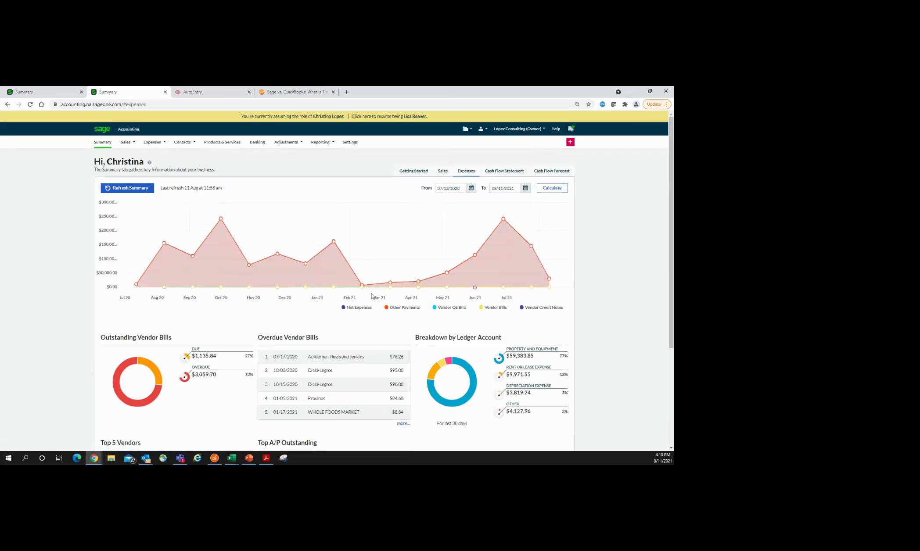
# Step: Review the Expenses summary, then view the Cash Flow Statement with its $302,324.03 closing balance
pyautogui.scroll(-2, 367, 295)
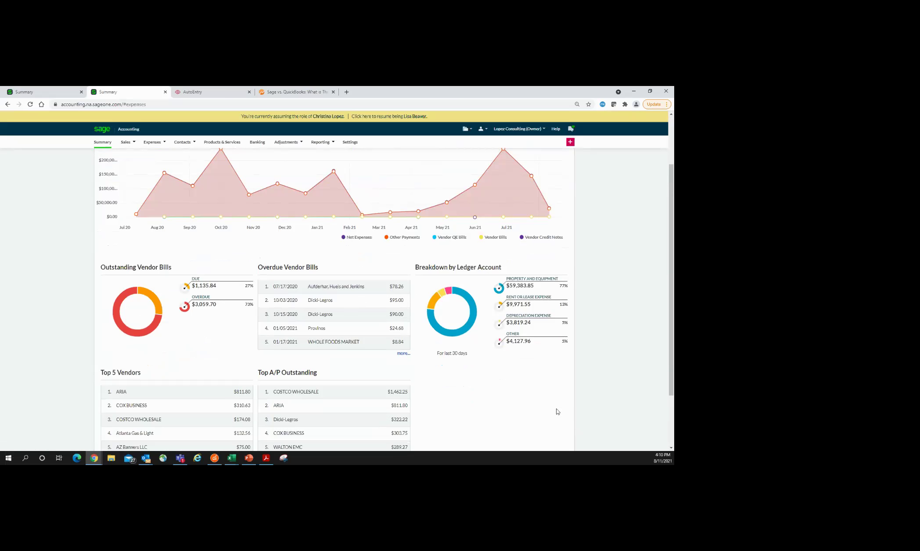
pyautogui.scroll(2, 560, 415)
pyautogui.click(515, 178)
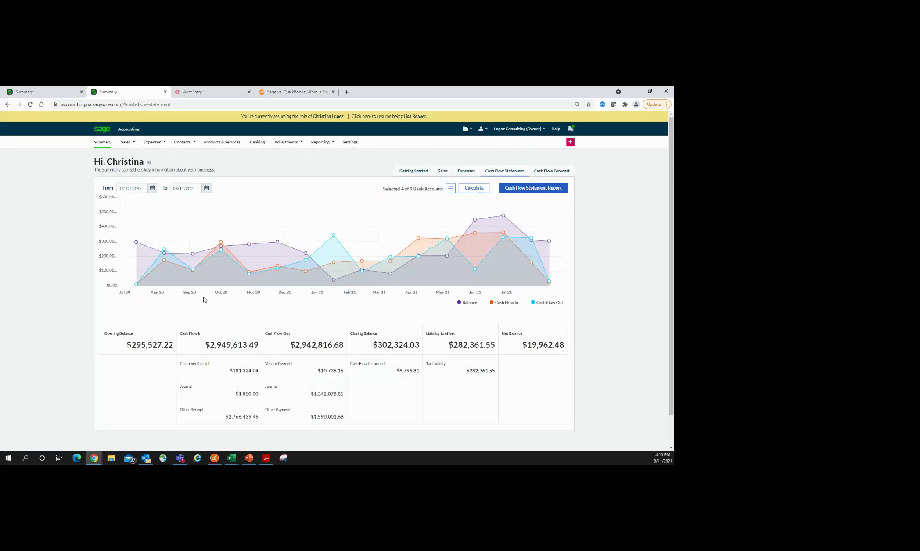
# Step: Check the cash flow chart values, then show the Cash Flow Forecast for 08/11/2020–09/10/2021
pyautogui.moveTo(532, 280)
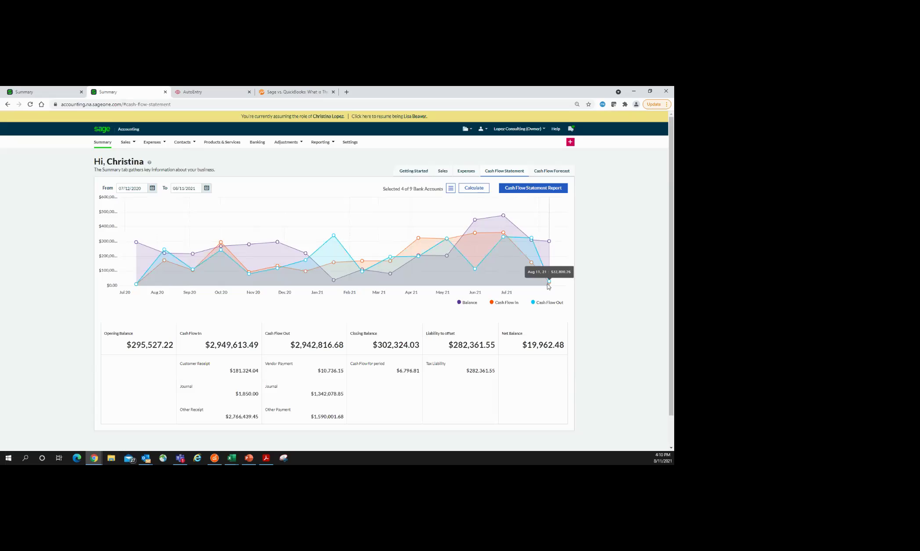
pyautogui.moveTo(506, 230)
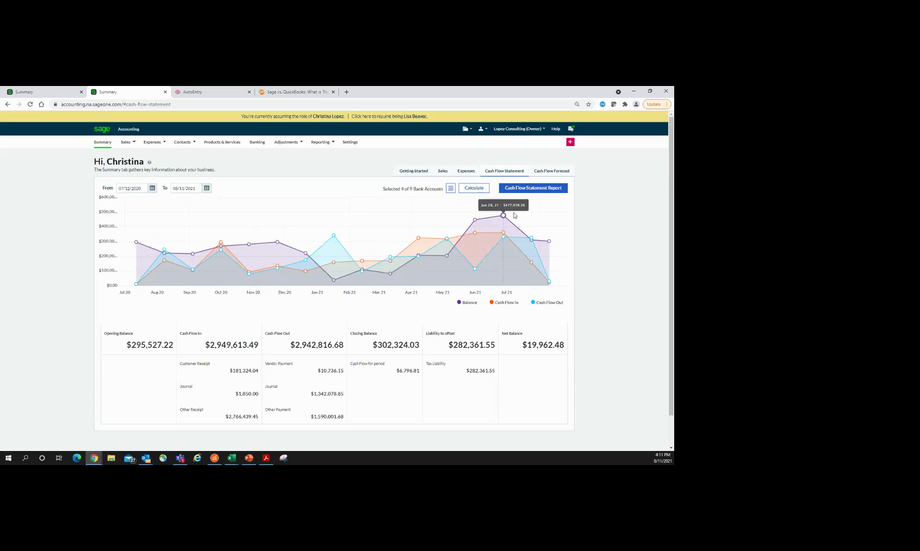
pyautogui.click(552, 171)
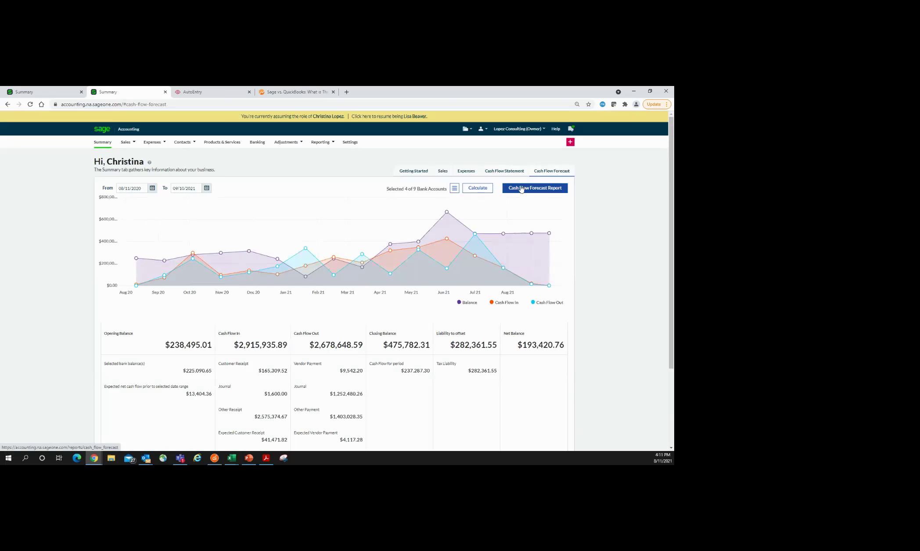
# Step: Review the forecast totals: $2,915,935.89 cash in, $2,678,648.59 out, $193,420.76 net
pyautogui.scroll(-2, 418, 375)
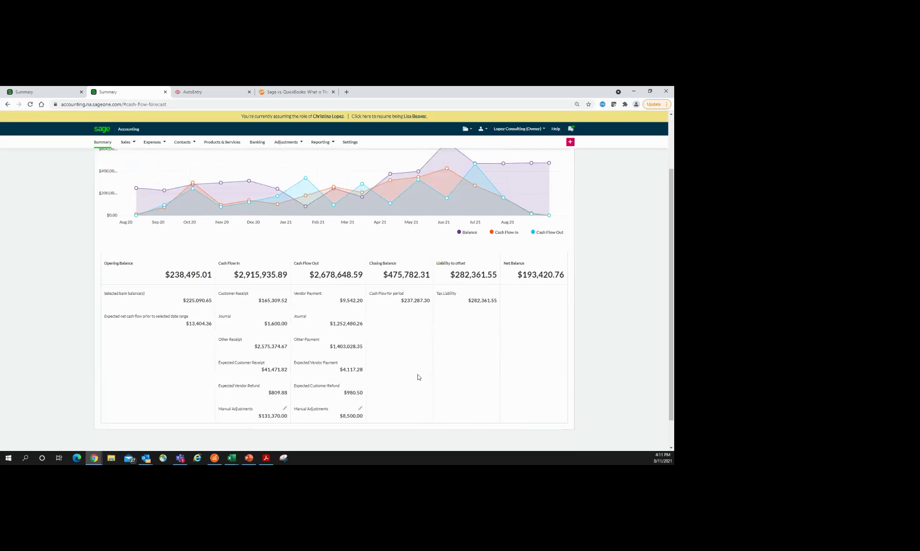
pyautogui.scroll(-1, 418, 378)
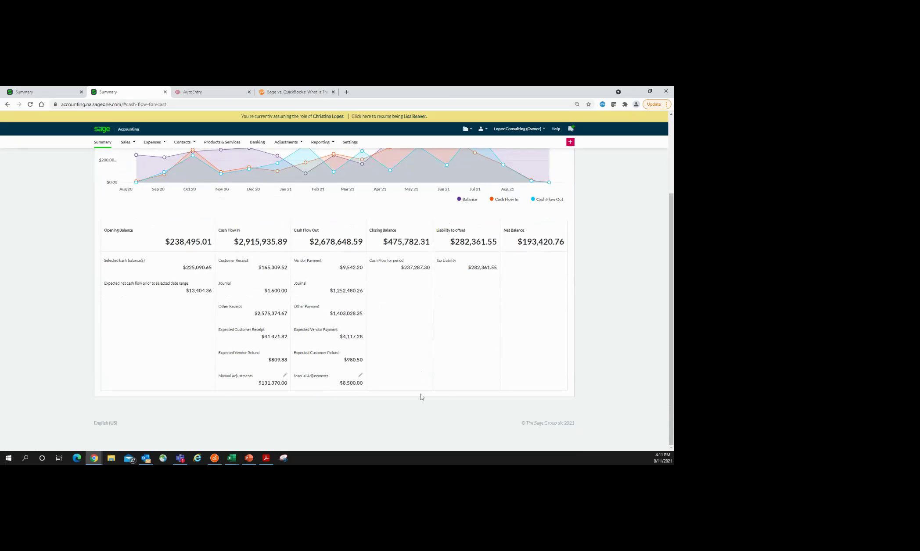
pyautogui.scroll(2, 428, 391)
pyautogui.moveTo(532, 254)
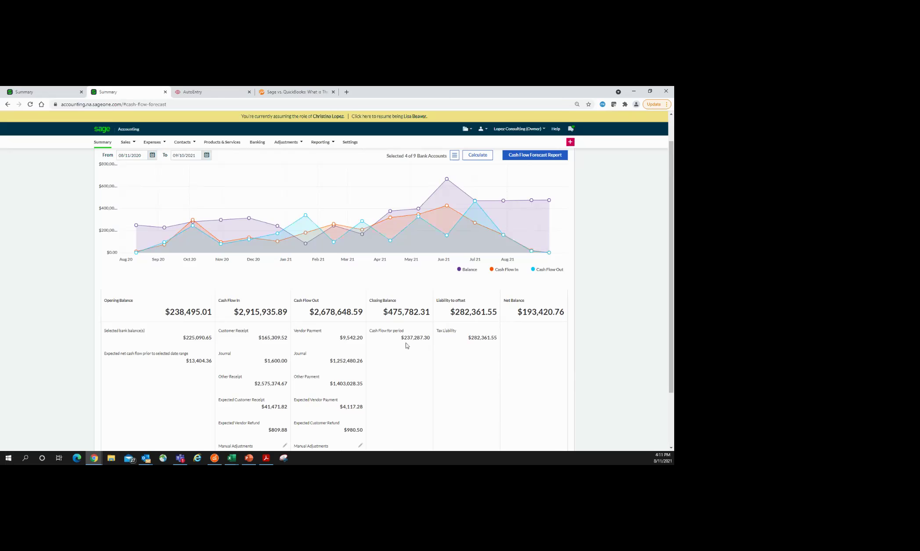
pyautogui.scroll(-2, 406, 347)
pyautogui.scroll(3, 463, 352)
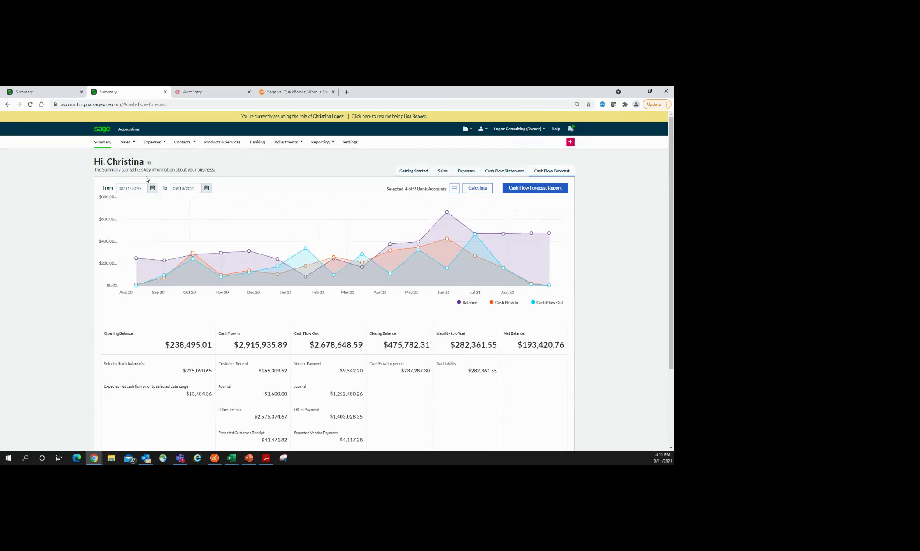
pyautogui.moveTo(130, 145)
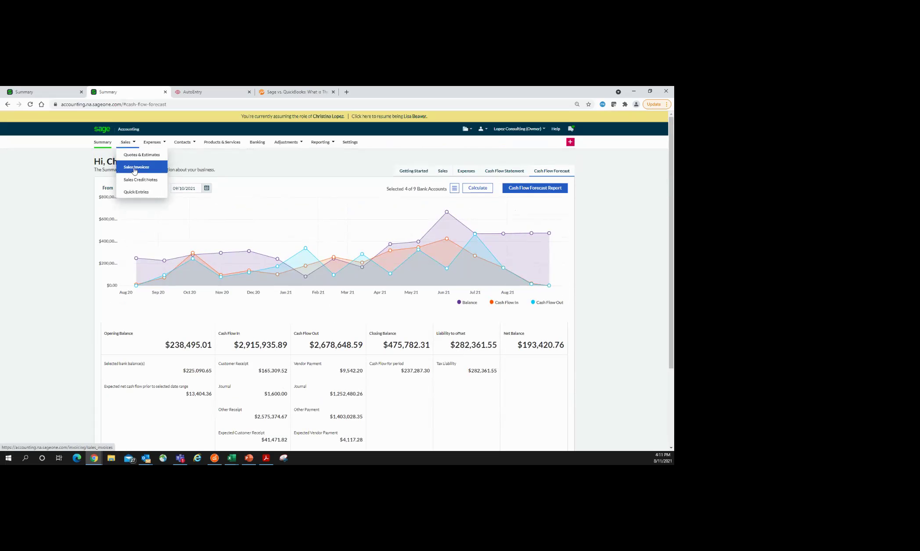
# Step: Check the Ace Signs Inc recurring invoice's options, then start a new sales invoice
pyautogui.click(135, 170)
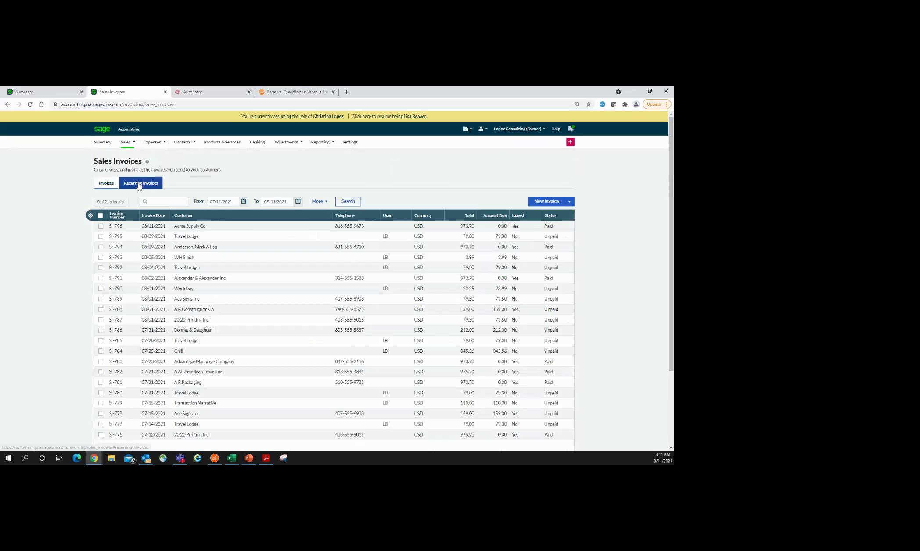
pyautogui.click(140, 183)
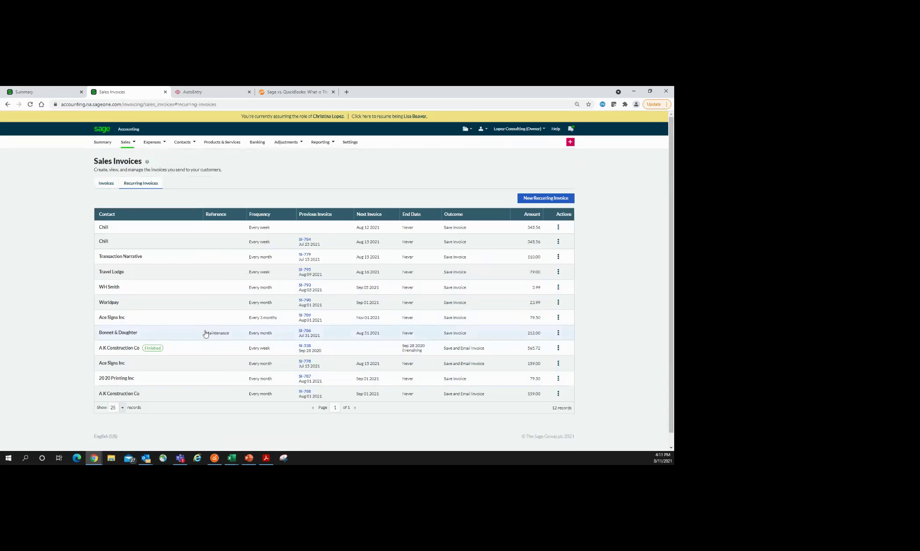
pyautogui.click(557, 319)
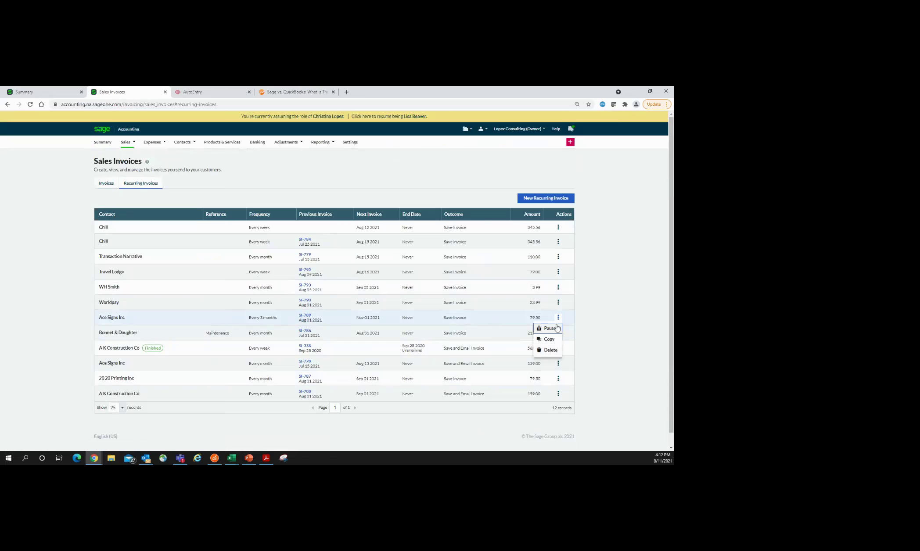
pyautogui.click(106, 183)
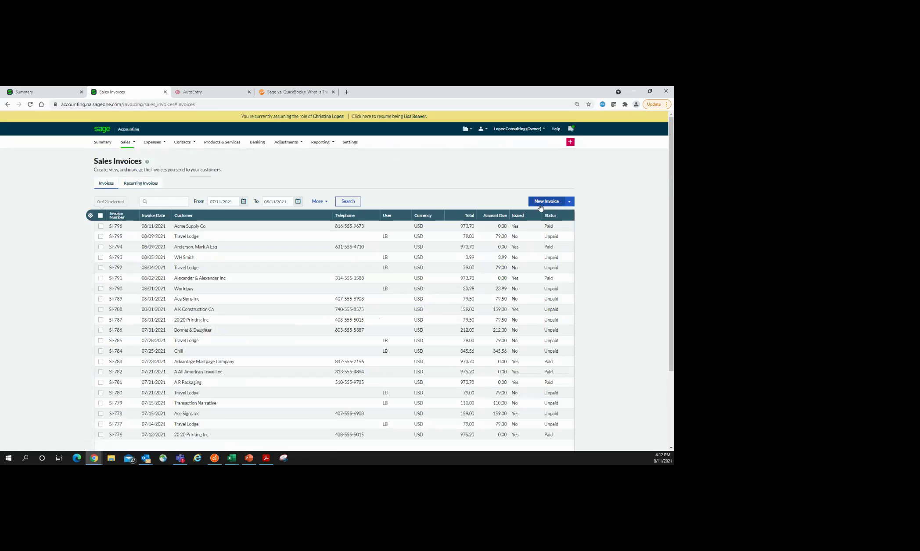
pyautogui.click(543, 205)
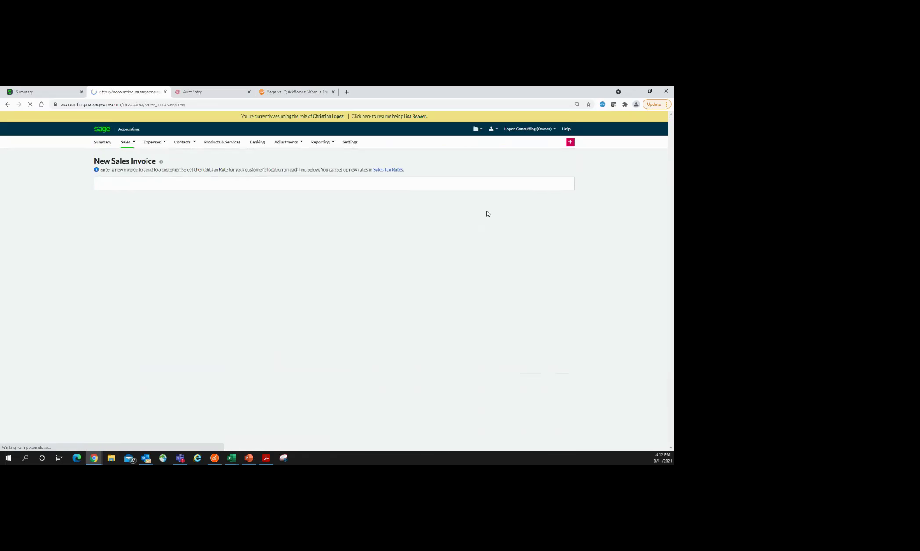
# Step: Choose Amazonia Film Project as customer and add a Dell Laptop line
pyautogui.click(209, 195)
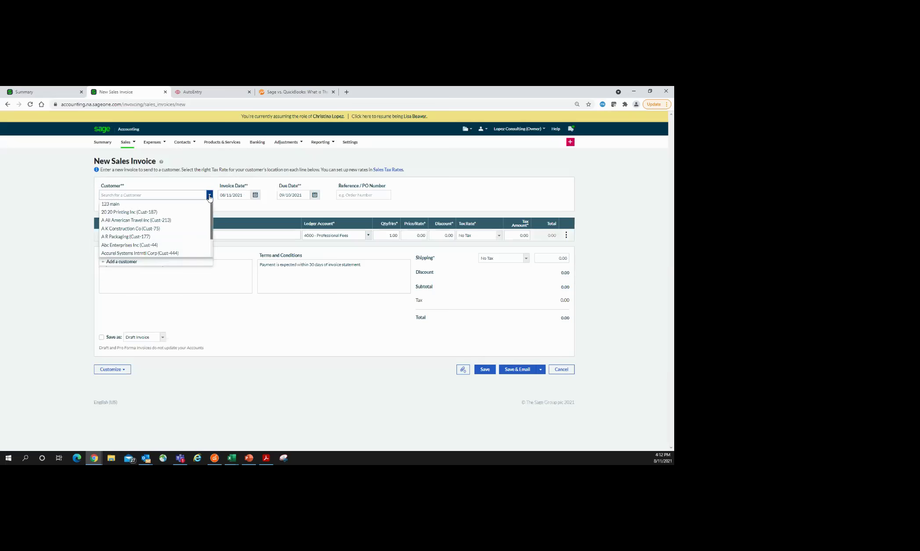
pyautogui.scroll(-5, 185, 233)
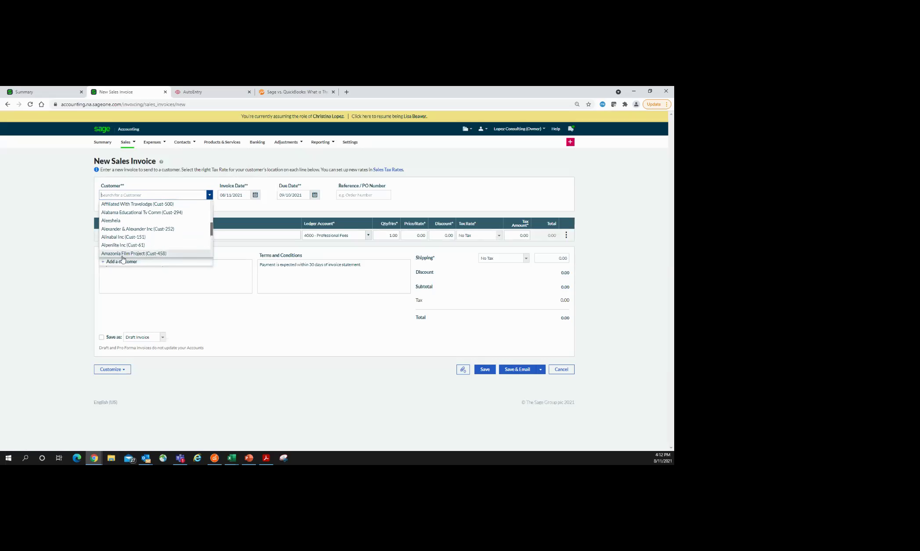
pyautogui.click(119, 254)
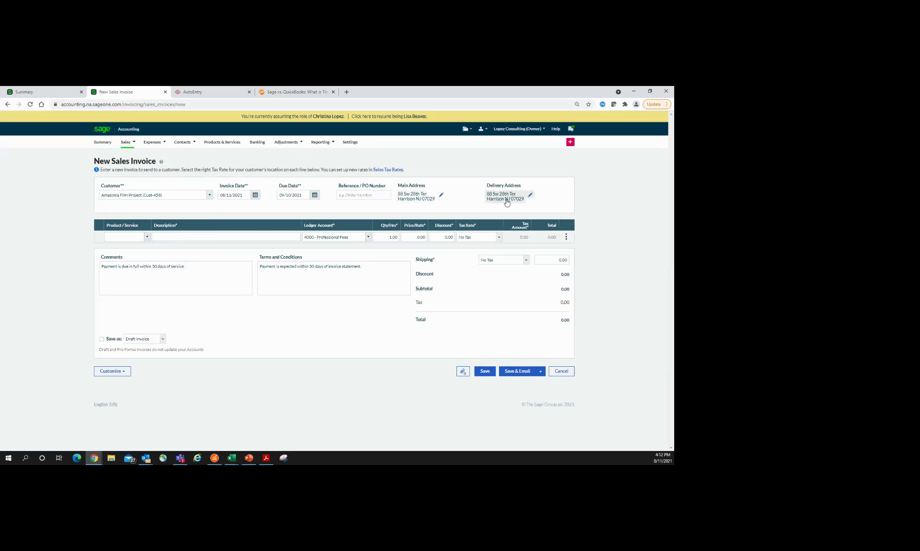
pyautogui.click(147, 237)
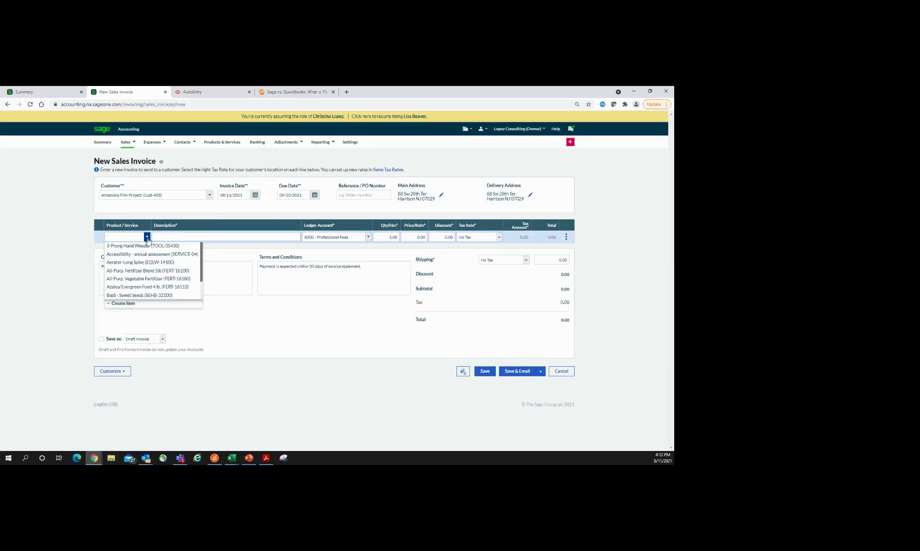
pyautogui.write('laptop')
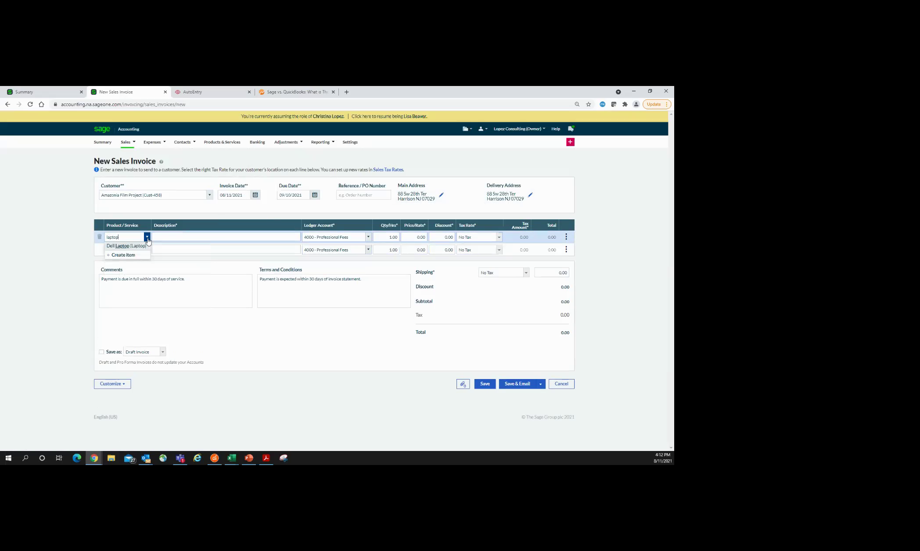
pyautogui.click(117, 246)
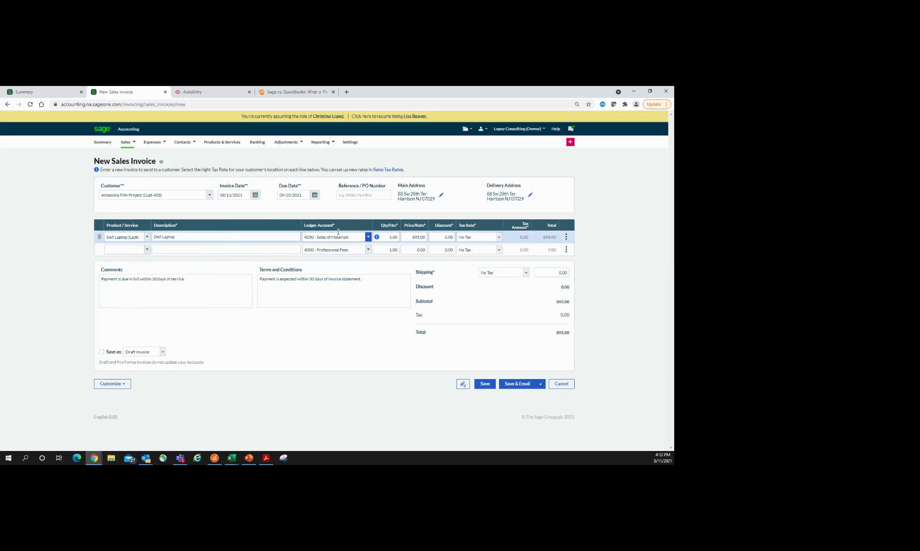
# Step: Keep the laptop's 895.00 selling price and apply Lawrenceville, GA 6.00% tax
pyautogui.moveTo(377, 238)
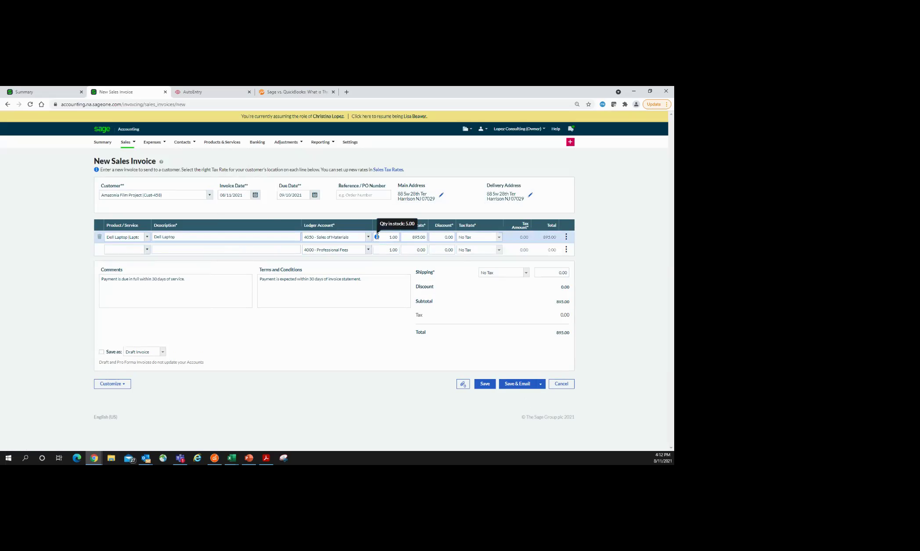
pyautogui.click(414, 237)
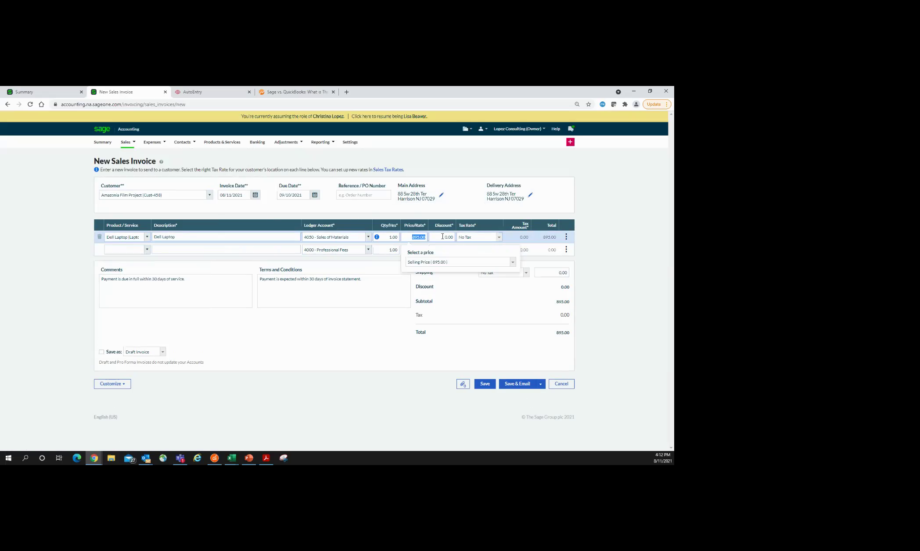
pyautogui.click(513, 263)
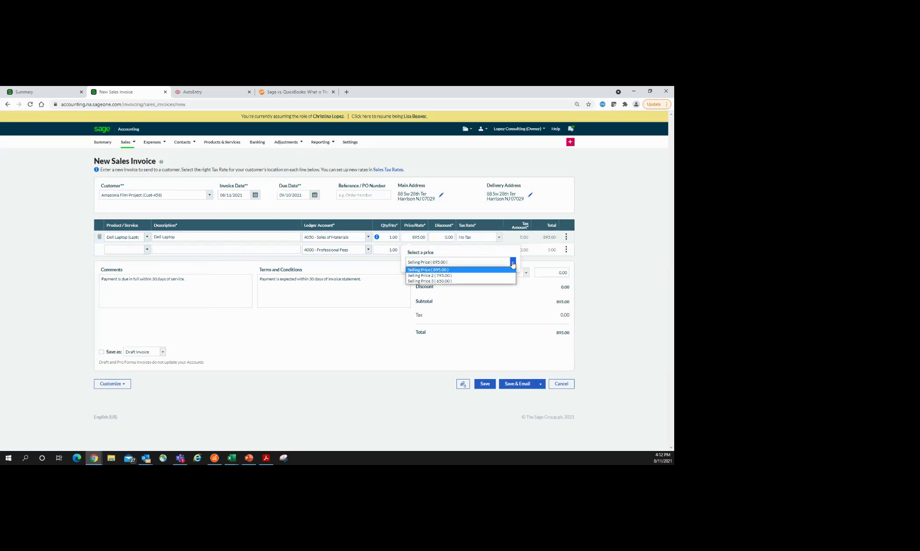
pyautogui.click(443, 238)
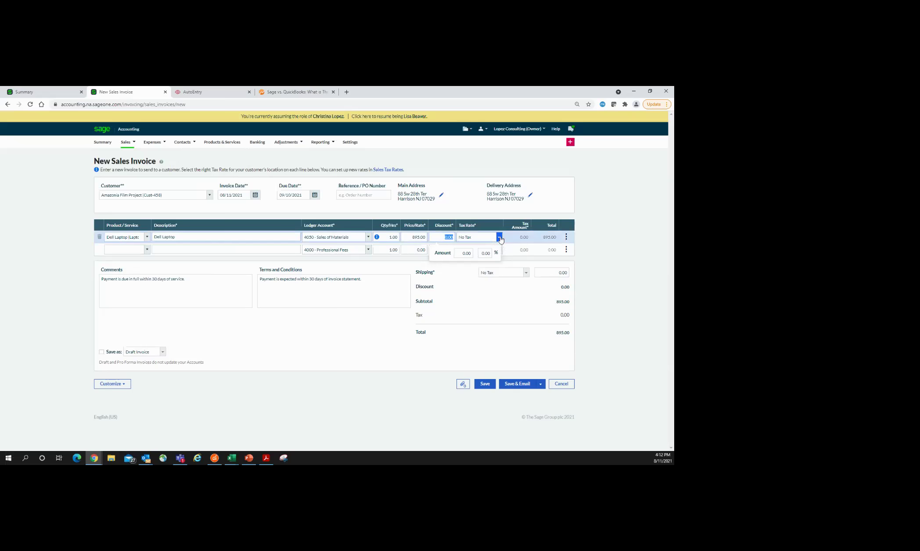
pyautogui.click(499, 237)
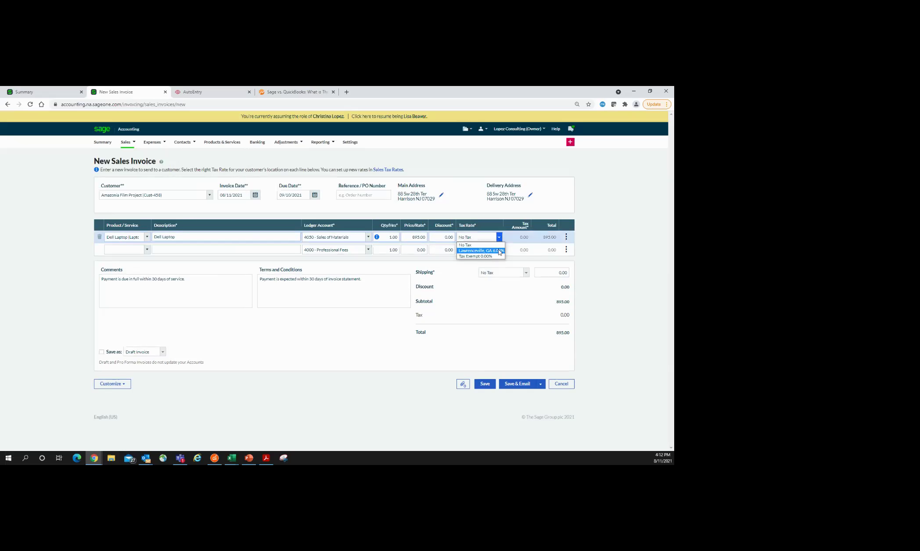
pyautogui.click(499, 251)
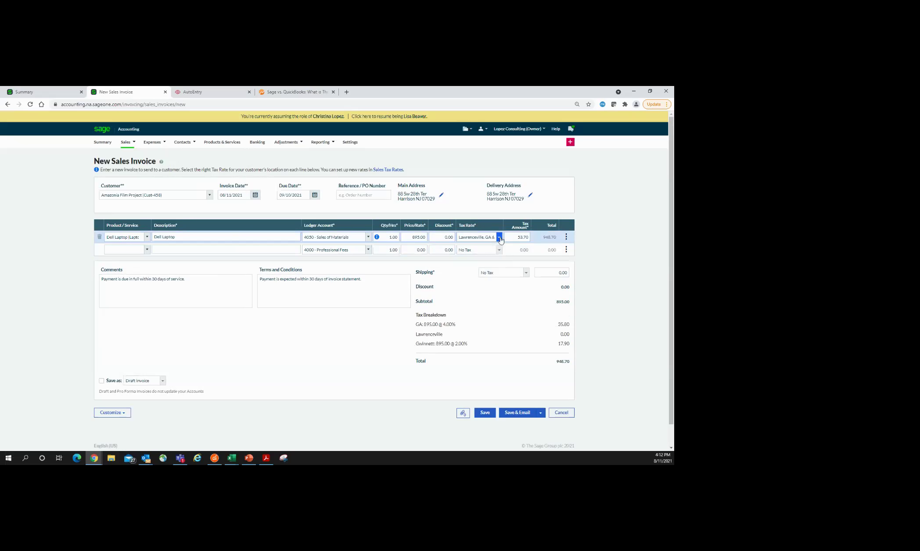
# Step: Tag the laptop line with Rentals (03) Vinings, Services (03) Paint, Projects (03) Consultations
pyautogui.click(566, 239)
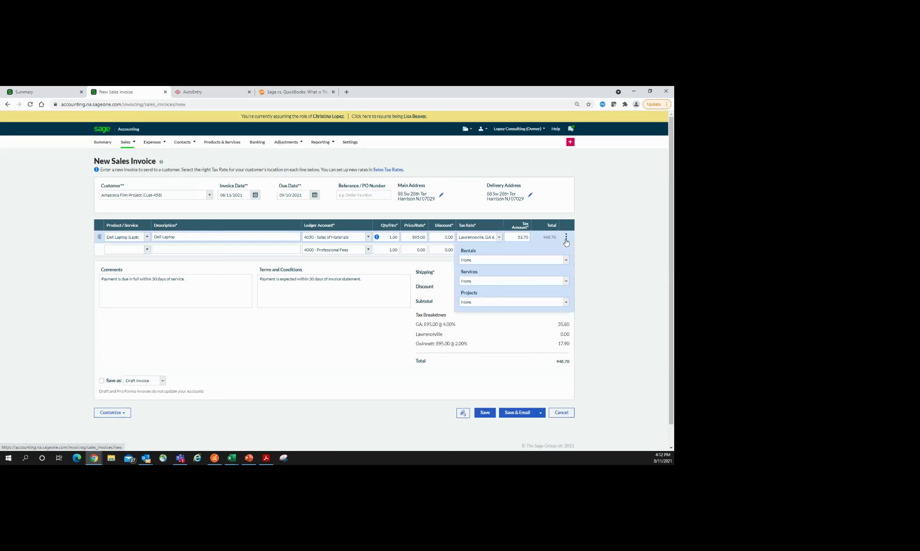
pyautogui.click(565, 260)
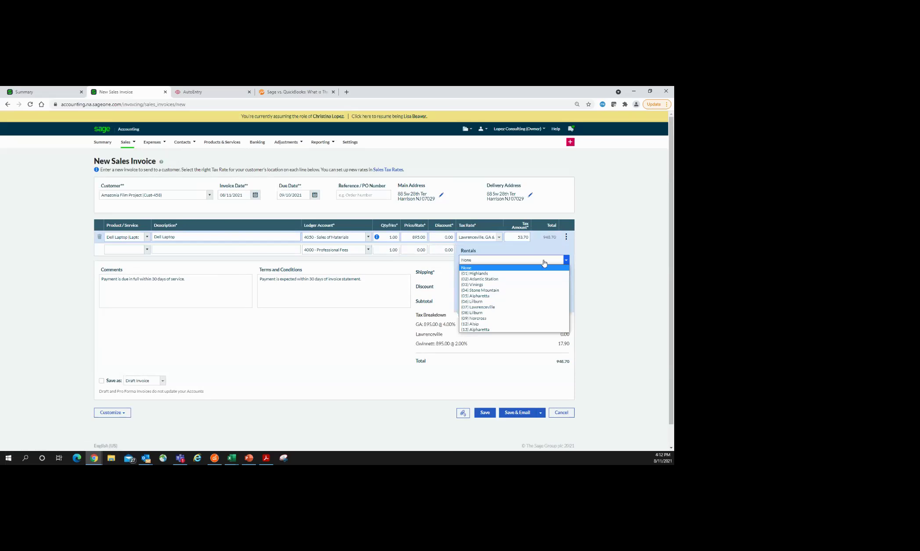
pyautogui.click(485, 285)
pyautogui.click(566, 281)
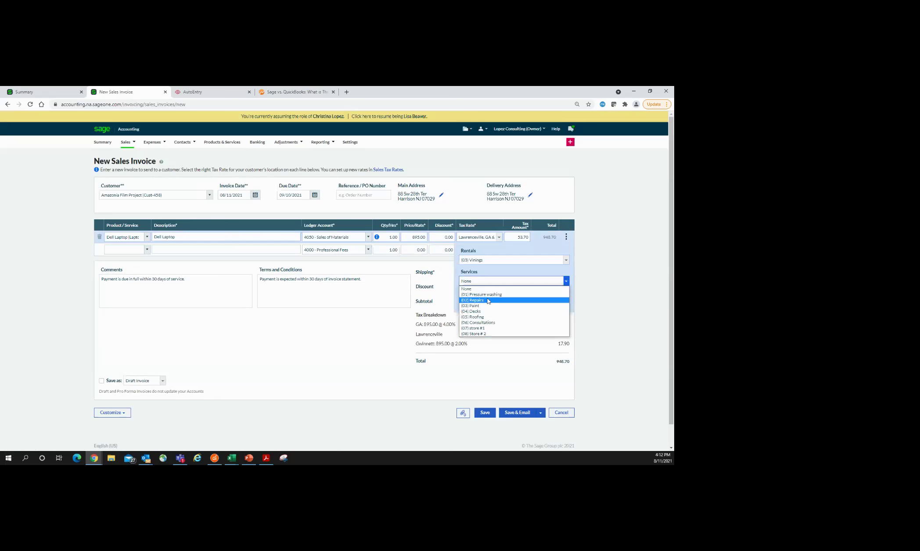
pyautogui.click(479, 305)
pyautogui.click(564, 303)
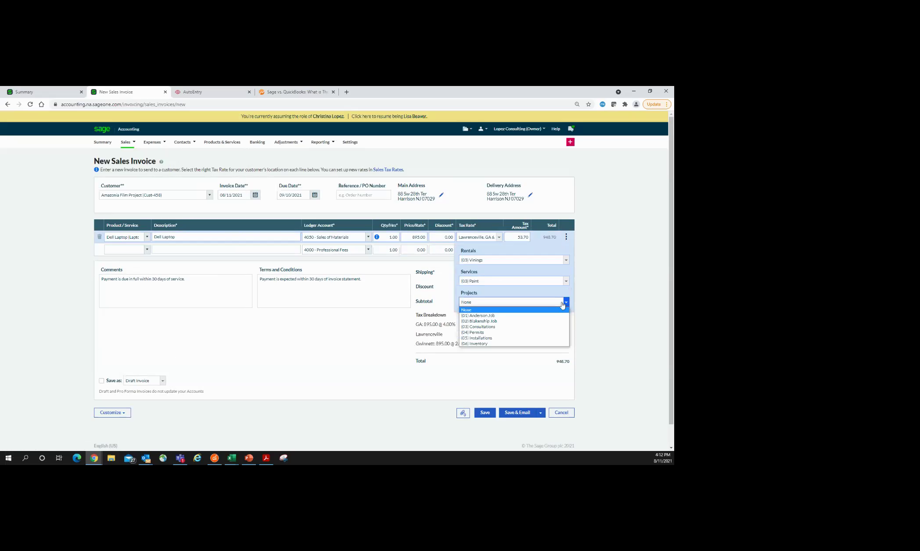
pyautogui.click(491, 327)
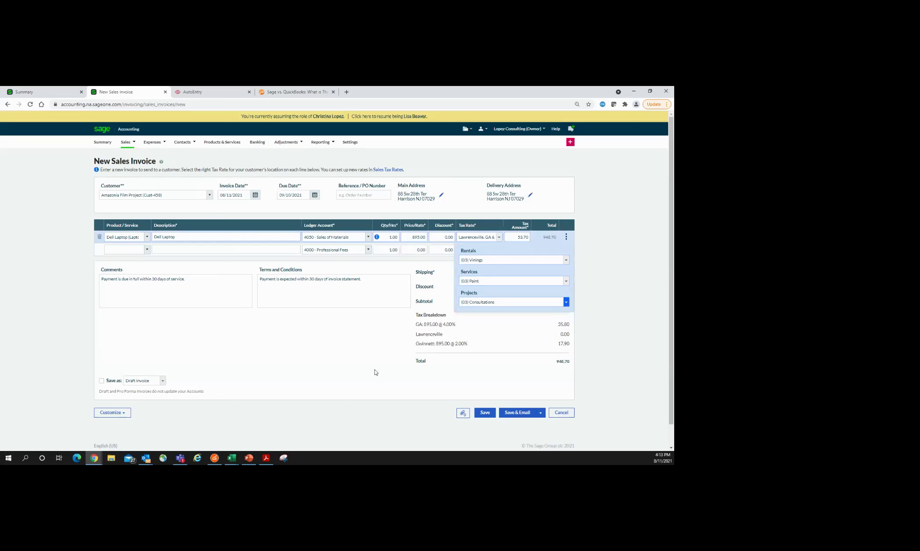
pyautogui.click(632, 284)
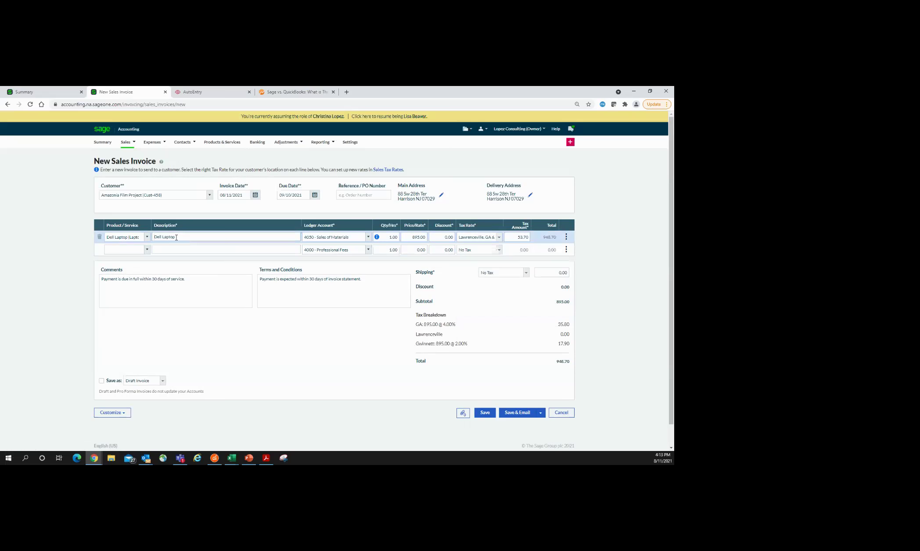
# Step: Add an 'Install fee' line at 25.00 and save the 973.70 invoice for emailing
pyautogui.click(169, 248)
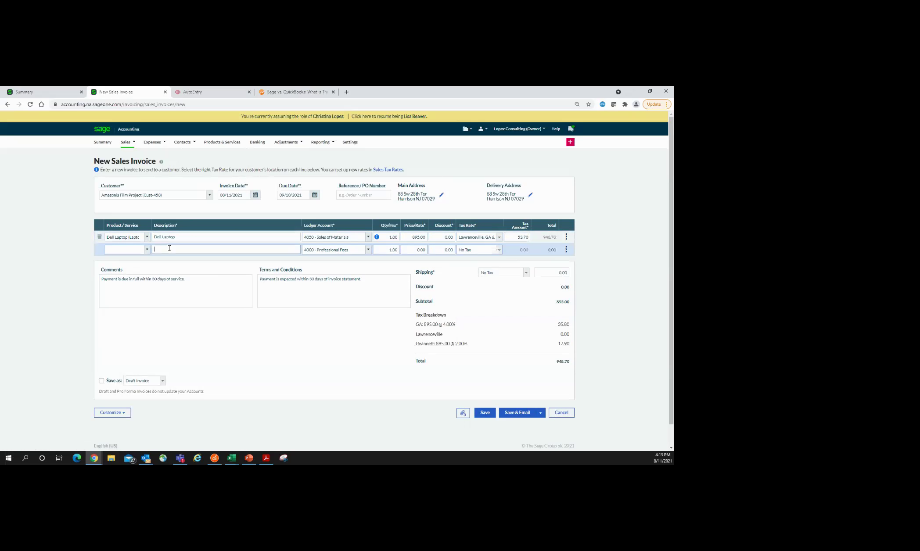
pyautogui.write('install fee')
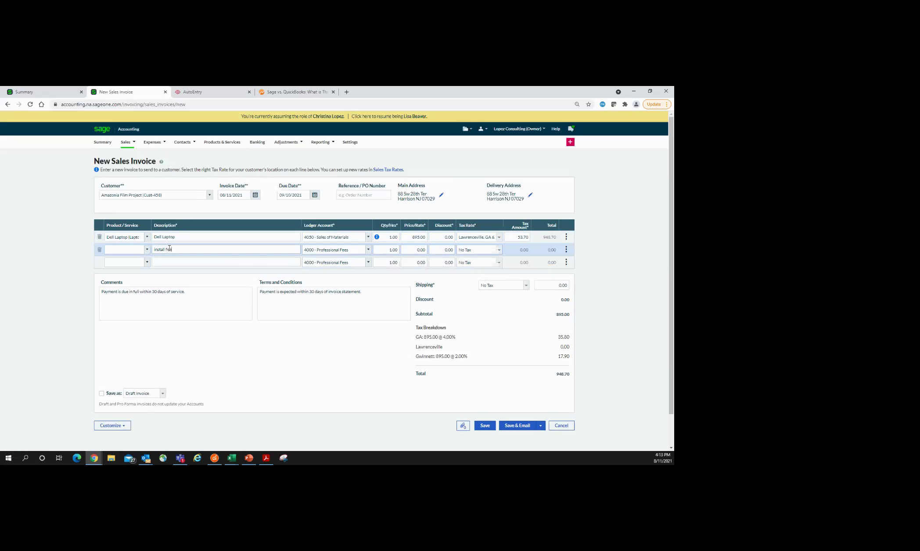
pyautogui.click(409, 251)
pyautogui.write('25.00')
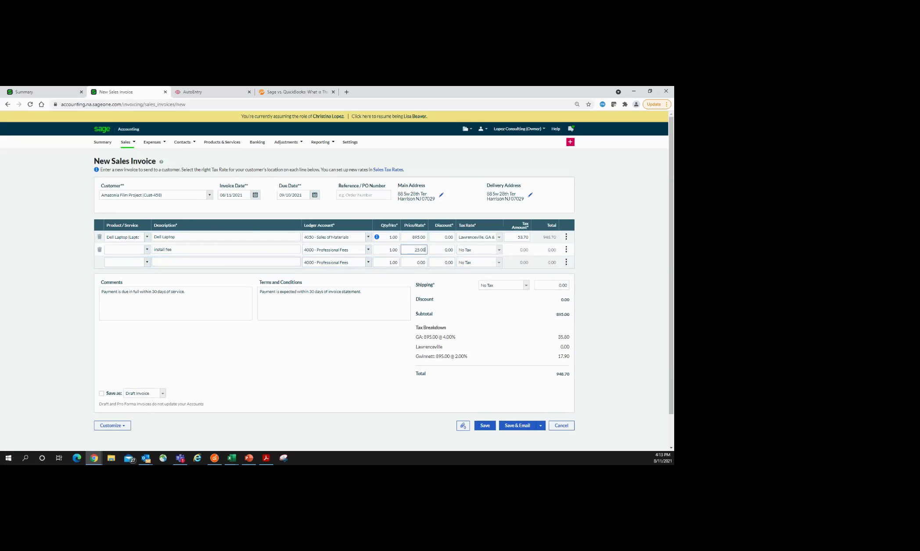
pyautogui.click(522, 430)
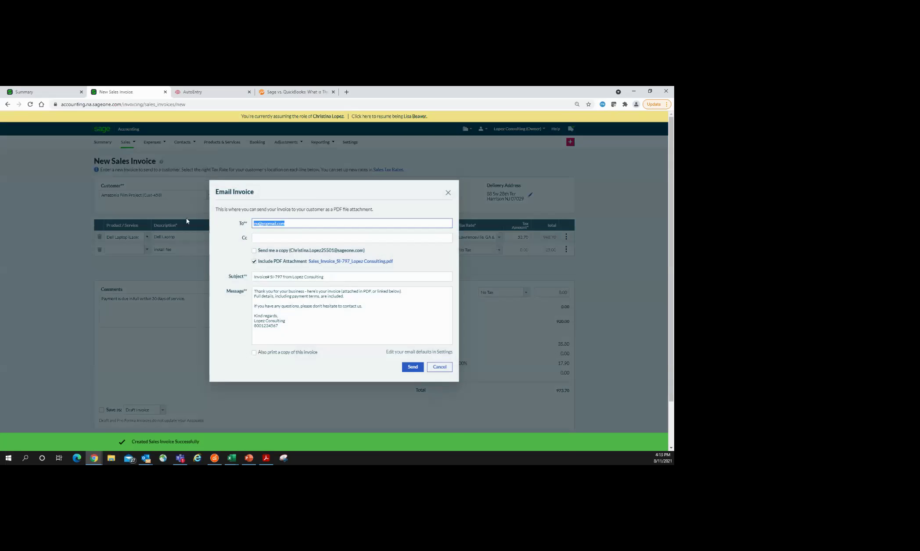
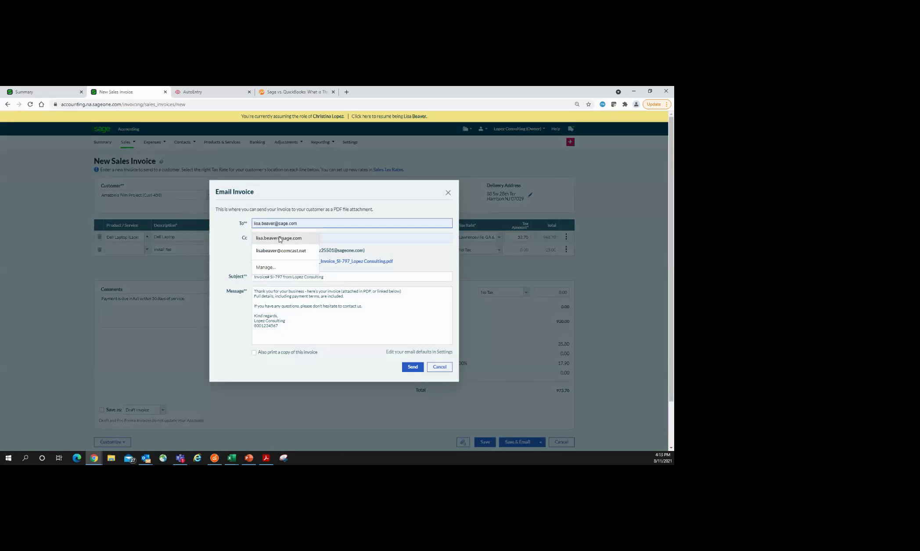
# Step: Address invoice SI-797 to the customer contact's e-mail address and send it
pyautogui.click(287, 239)
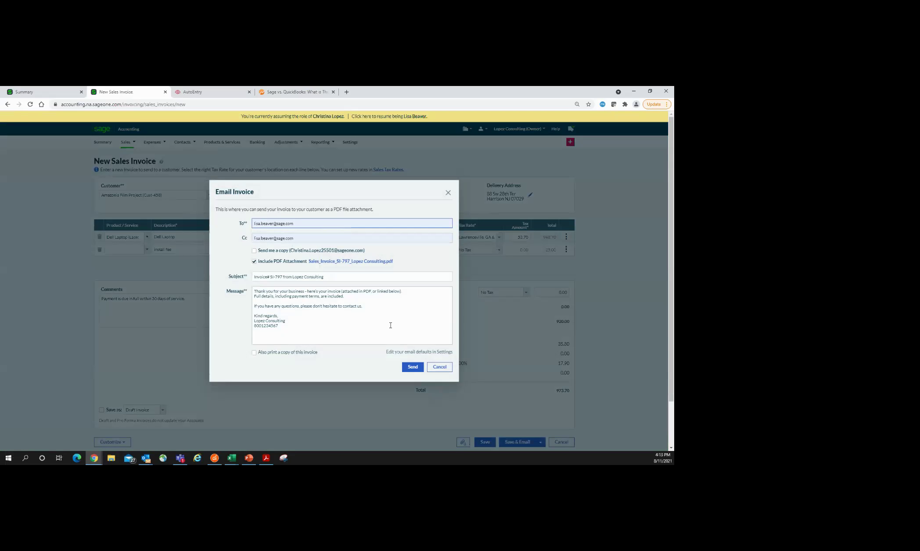
pyautogui.click(411, 367)
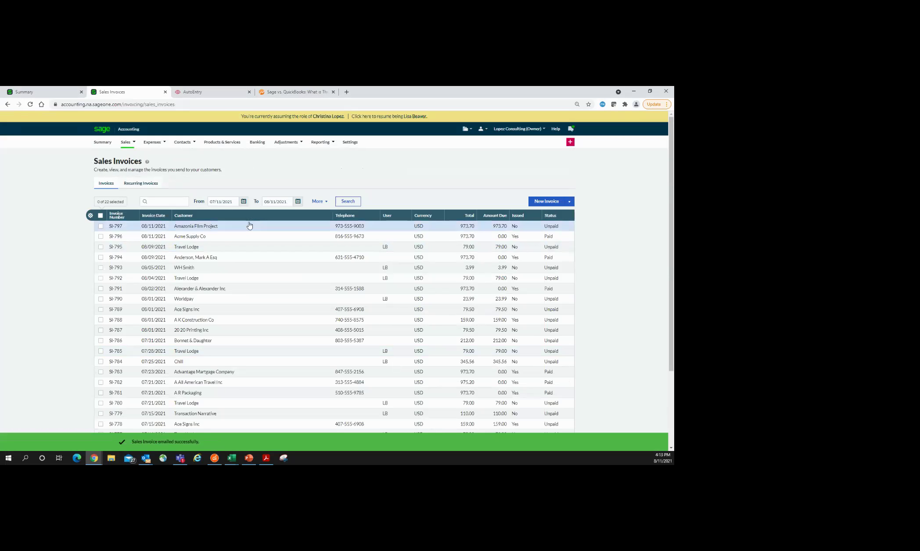
# Step: Open invoice SI-797, toggle online card payment off and on, then switch to Outlook
pyautogui.click(204, 228)
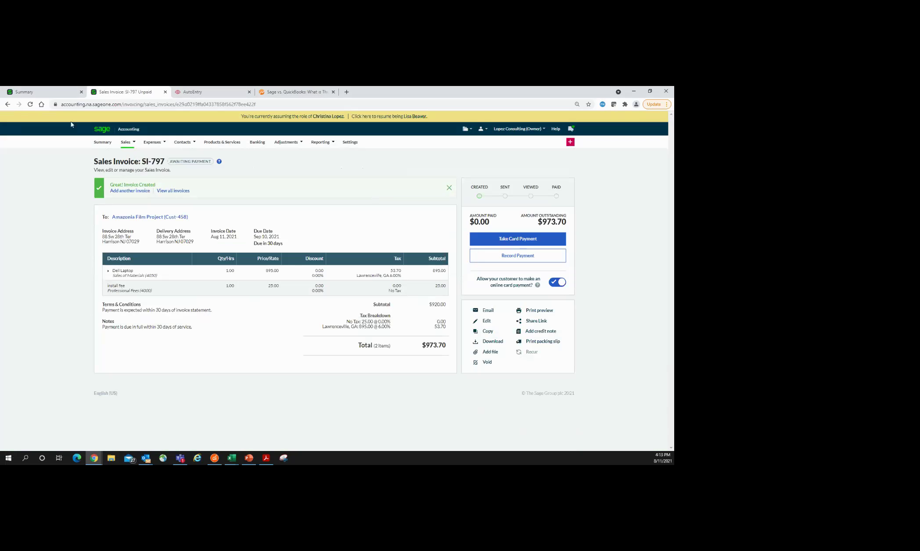
pyautogui.click(30, 105)
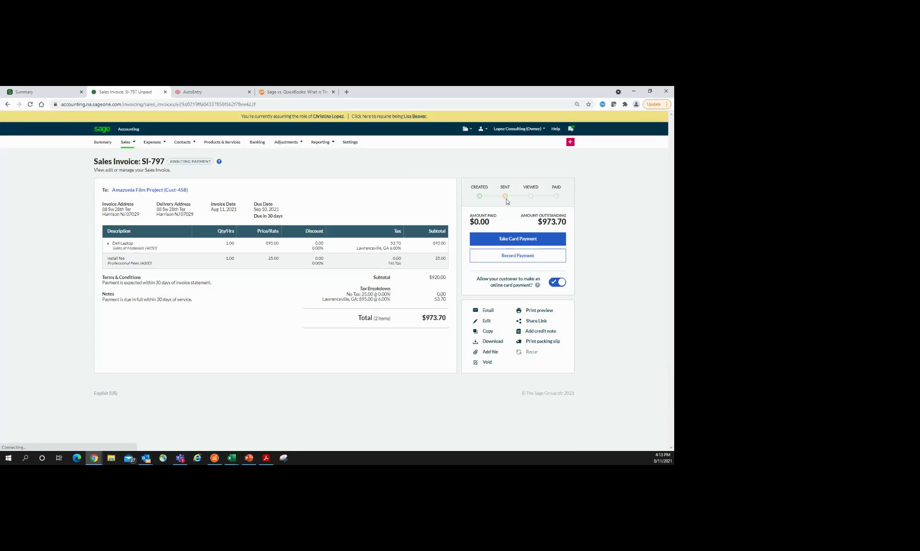
pyautogui.moveTo(480, 197)
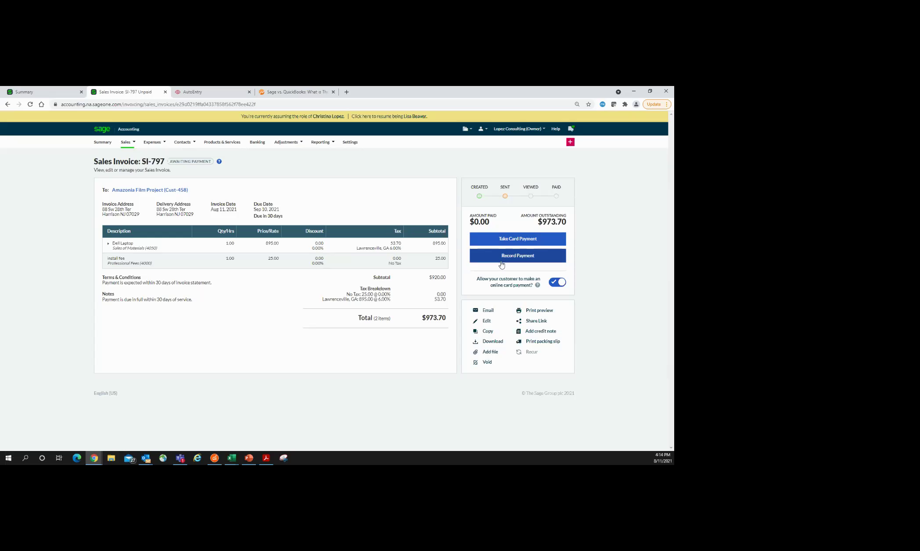
pyautogui.click(555, 284)
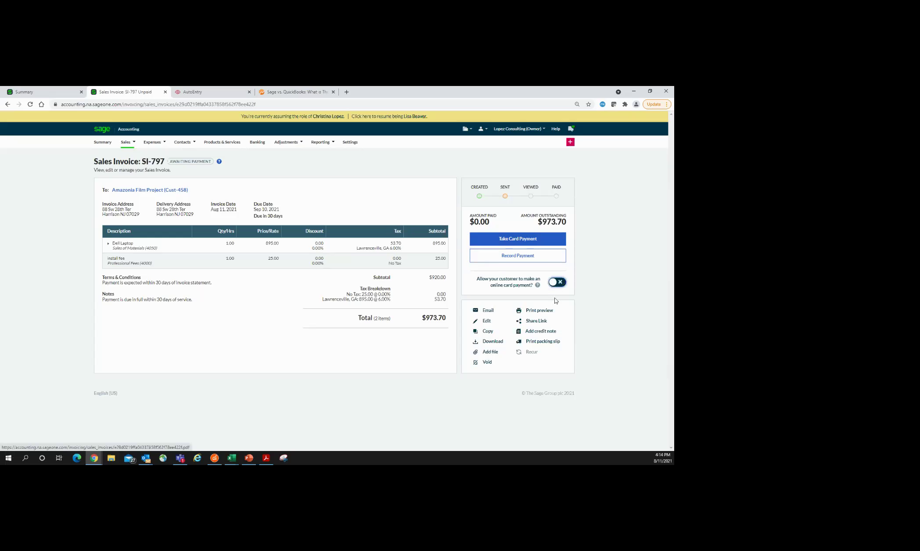
pyautogui.click(562, 286)
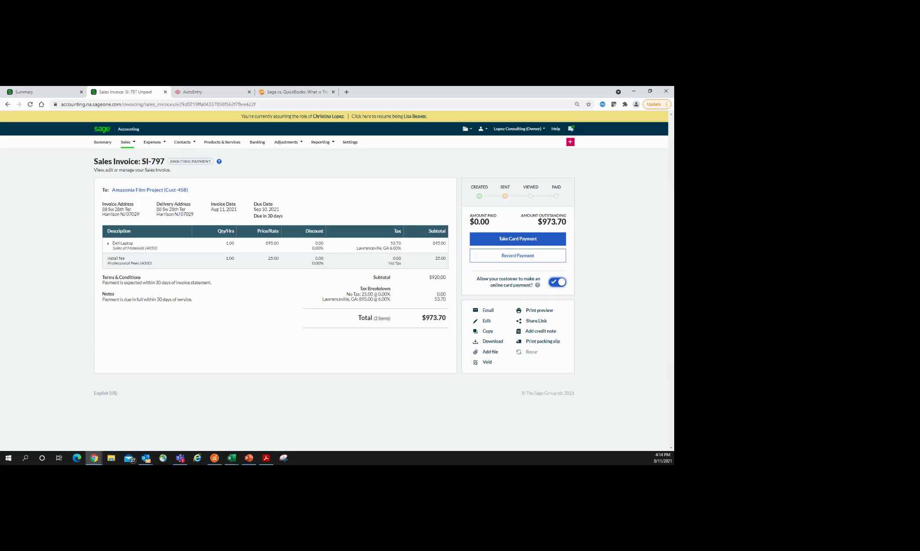
pyautogui.hotkey('alt', 'Tab')
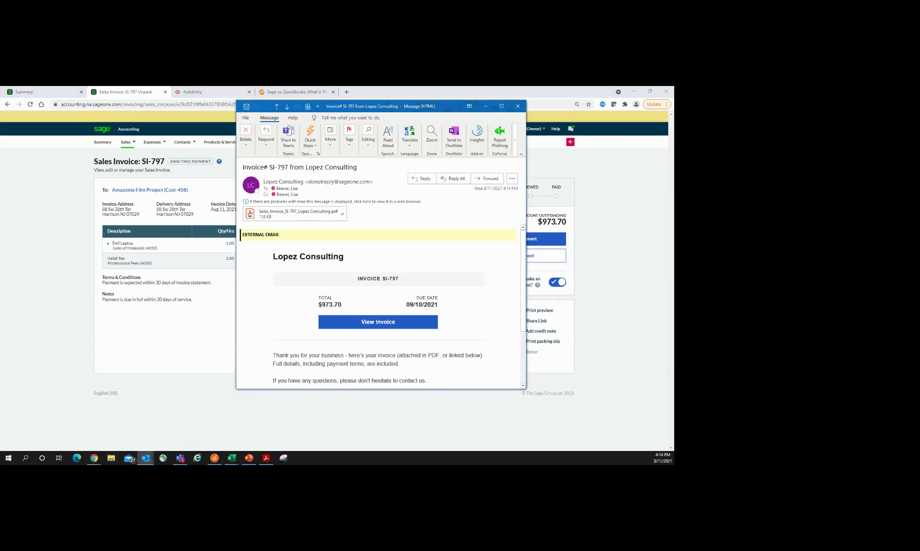
# Step: Maximize the SI-797 email and choose Preview for its PDF attachment
pyautogui.click(501, 107)
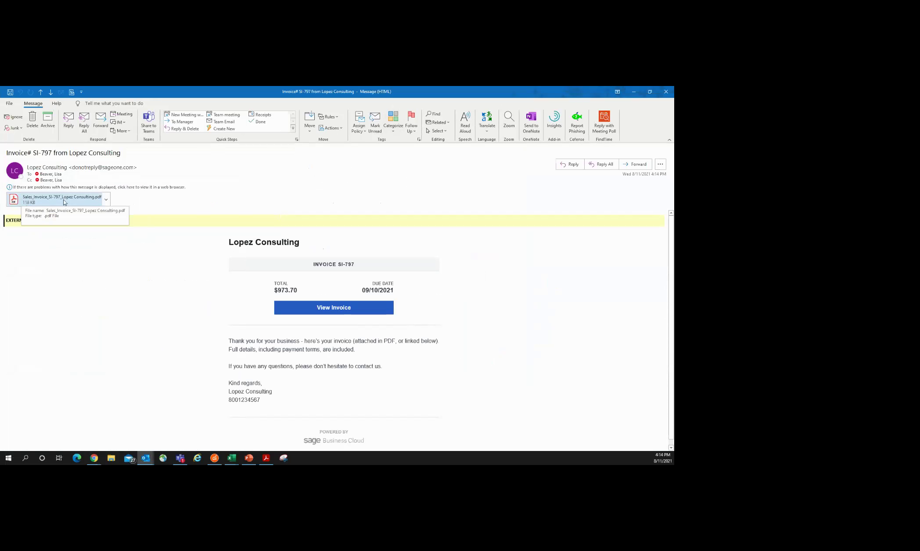
pyautogui.click(107, 201)
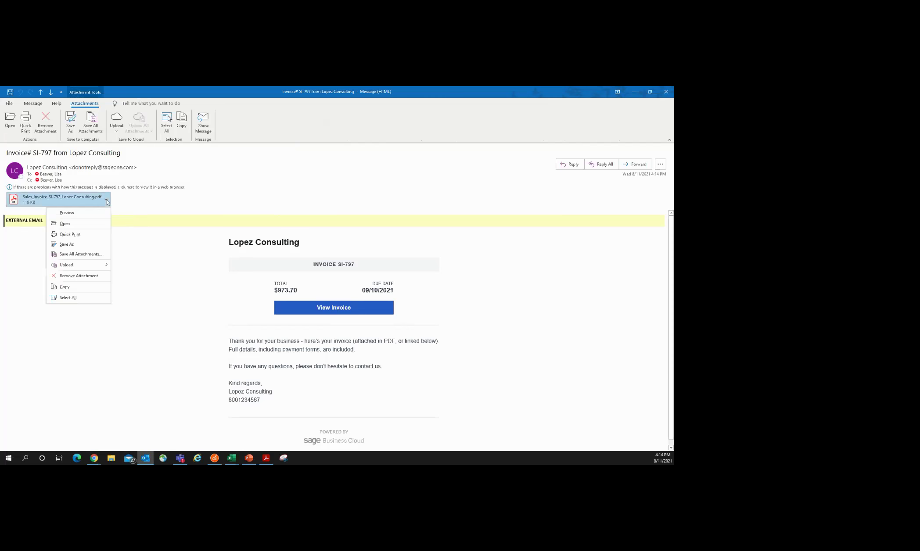
pyautogui.click(73, 211)
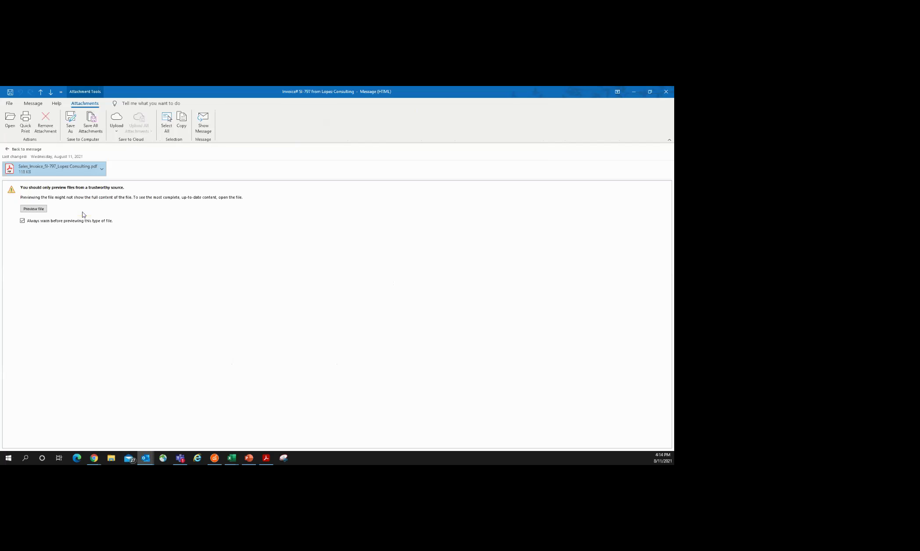
# Step: Preview the SI-797 PDF down to the $973.70 total, then return to the message
pyautogui.click(31, 208)
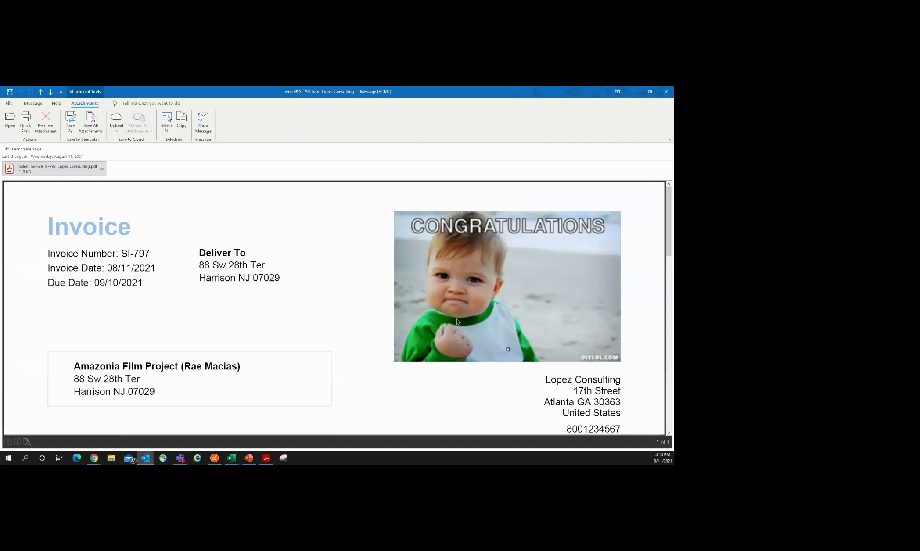
pyautogui.scroll(-2, 359, 323)
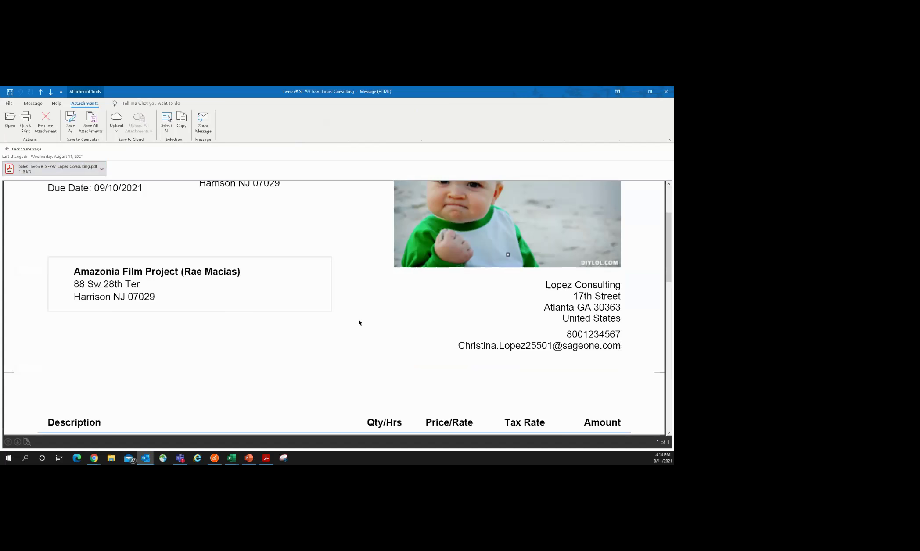
pyautogui.scroll(-4, 359, 322)
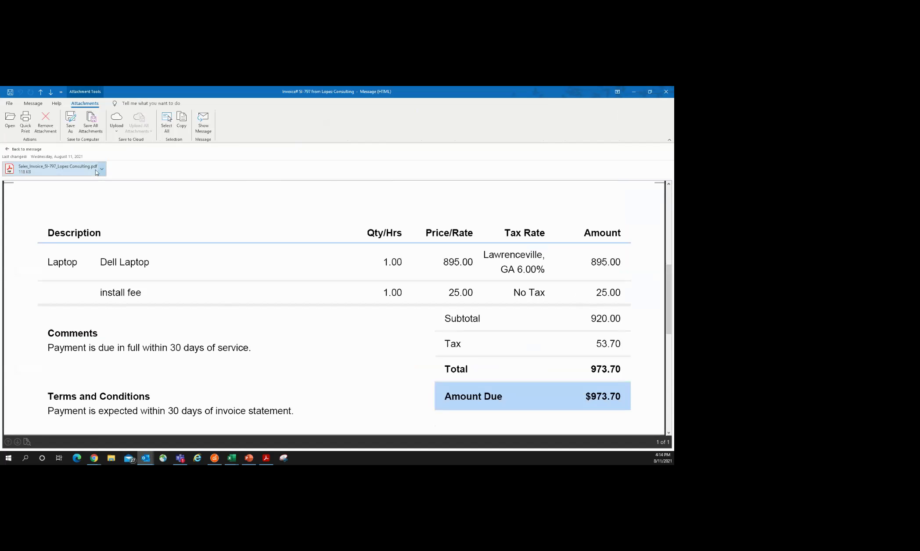
pyautogui.click(27, 149)
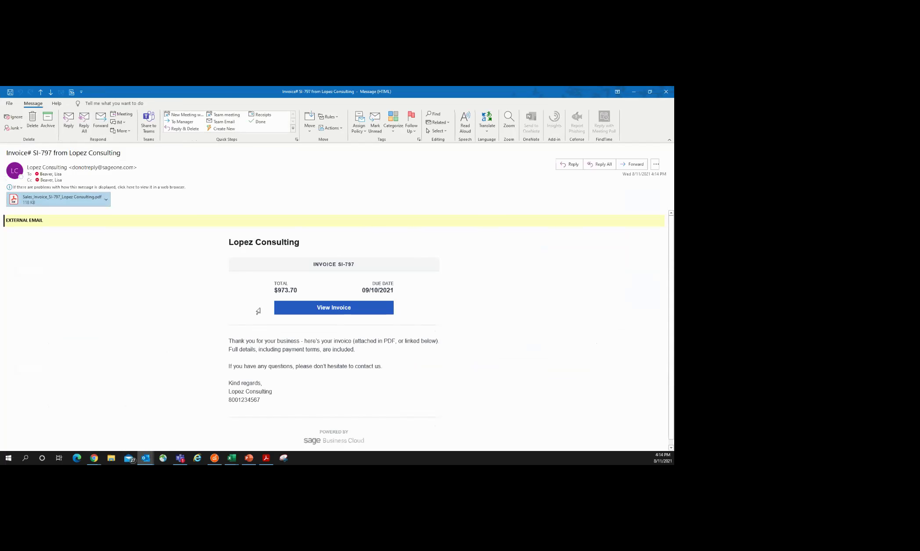
# Step: Open the online SI-797 invoice via the email's View Invoice button
pyautogui.click(344, 310)
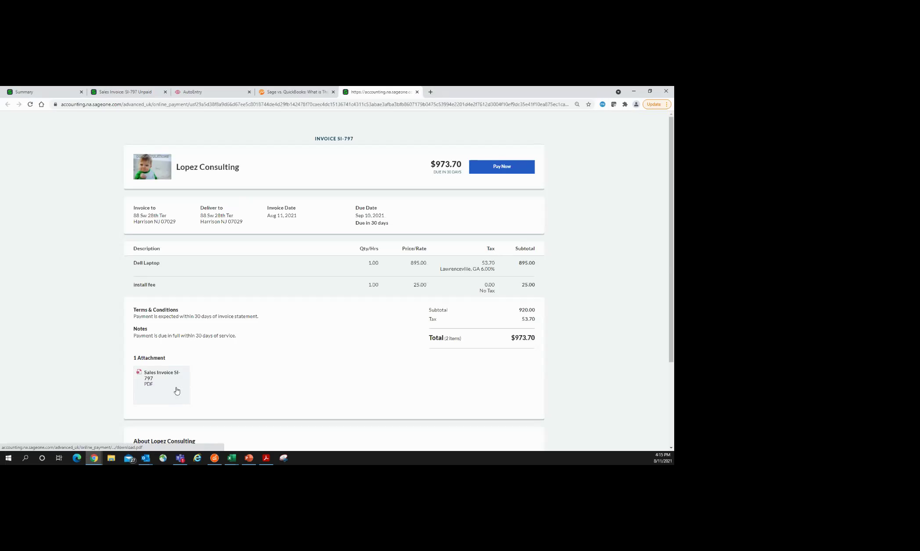
# Step: Pay the $973.70 invoice by card with autofilled details and close the approval
pyautogui.click(496, 169)
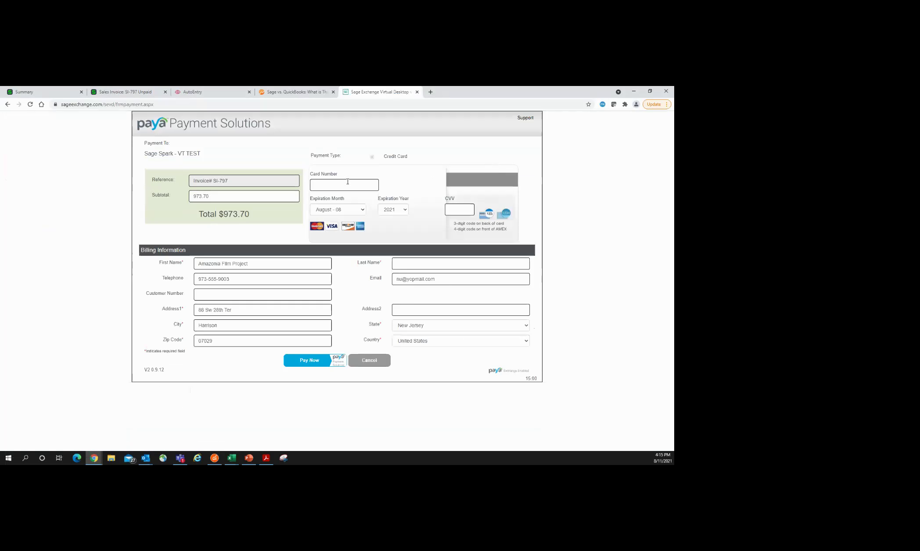
pyautogui.click(348, 185)
pyautogui.click(334, 202)
pyautogui.click(324, 363)
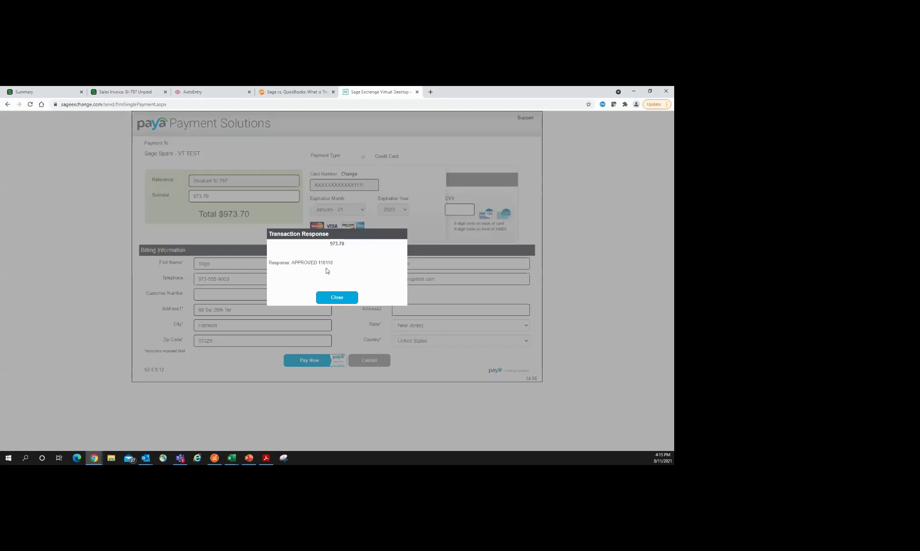
pyautogui.click(345, 300)
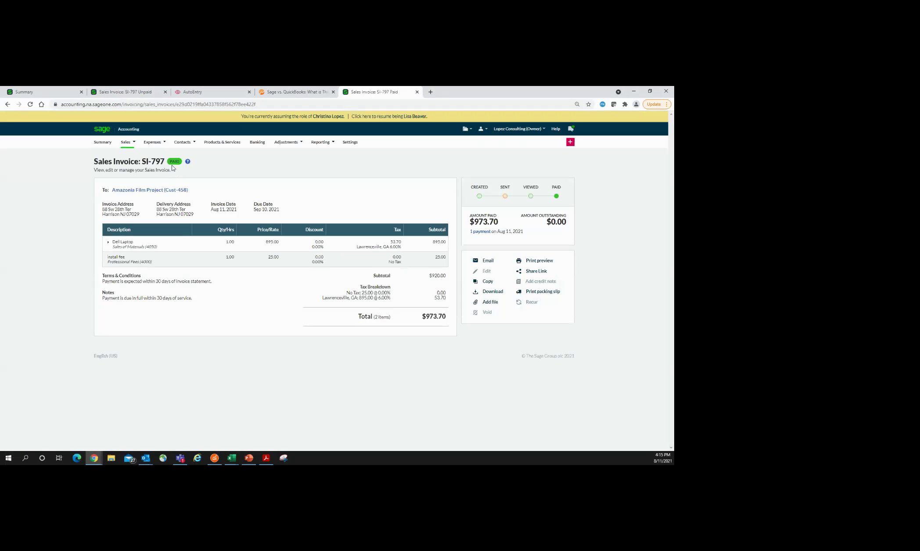
# Step: Open the Sales menu from the paid SI-797 invoice page
pyautogui.moveTo(540, 198)
pyautogui.click(126, 142)
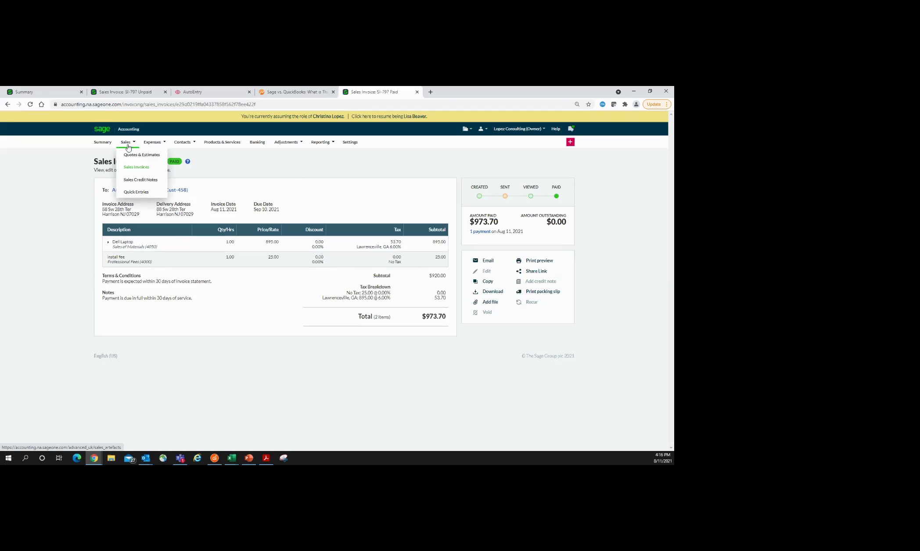
# Step: Go to the sales Quick Entries list and start a new batch with one empty Bill line
pyautogui.click(139, 193)
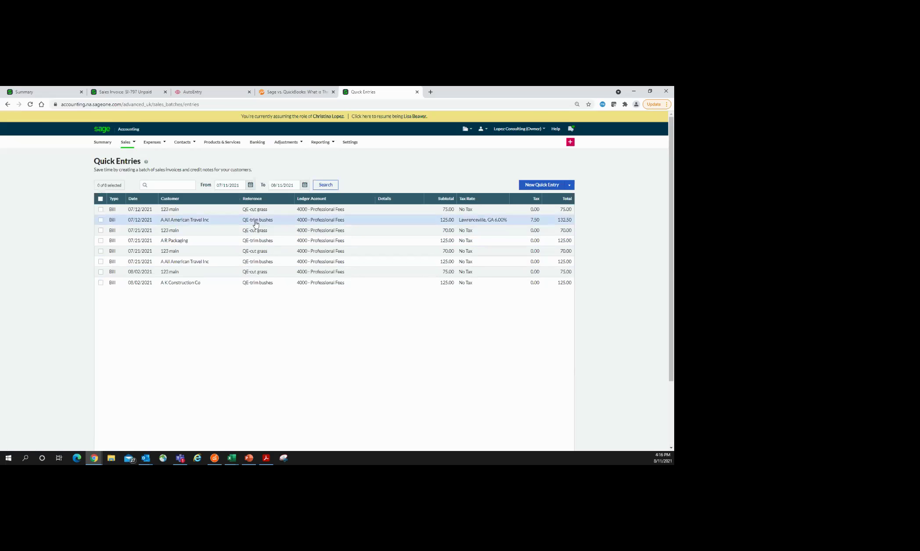
pyautogui.click(538, 186)
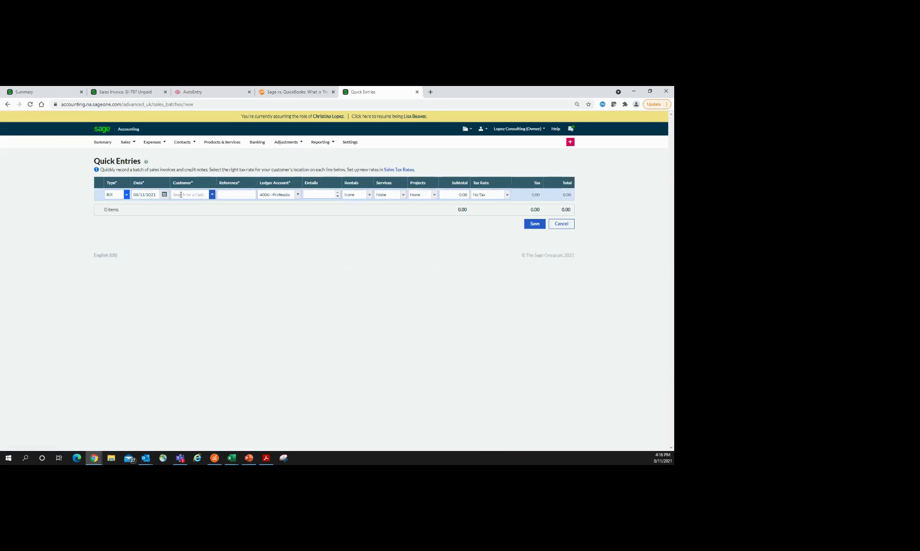
# Step: Fill the first Bill row: customer 123 main, reference 'cut grass', subtotal 70.00
pyautogui.click(208, 195)
pyautogui.click(212, 195)
pyautogui.click(190, 203)
pyautogui.click(235, 194)
pyautogui.write('cut g')
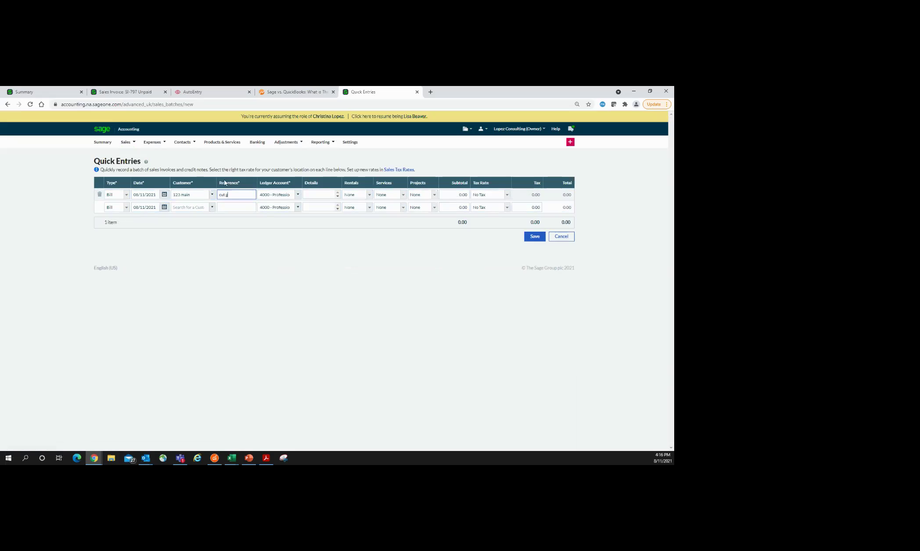
pyautogui.press('Tab')
pyautogui.press('Tab')
pyautogui.press('Tab')
pyautogui.press('Tab')
pyautogui.press('Tab')
pyautogui.press('Tab')
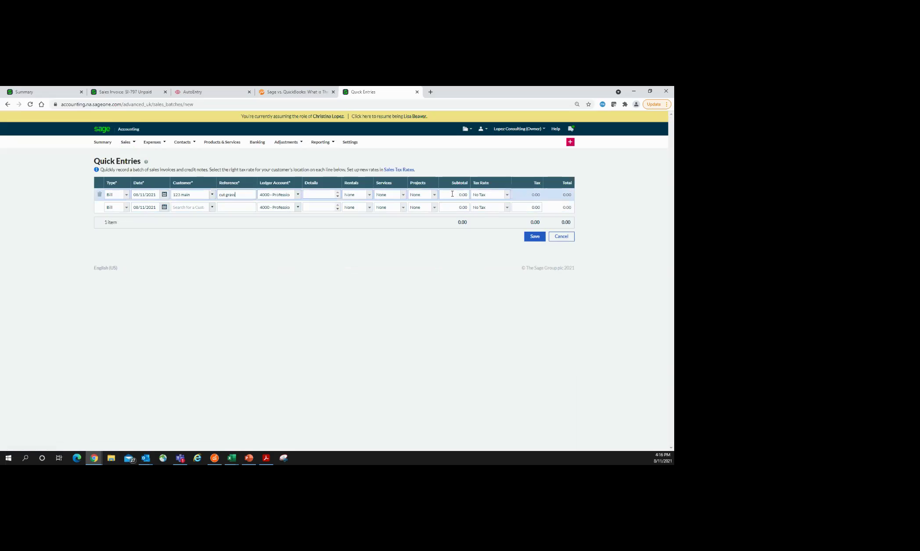
pyautogui.write('7')
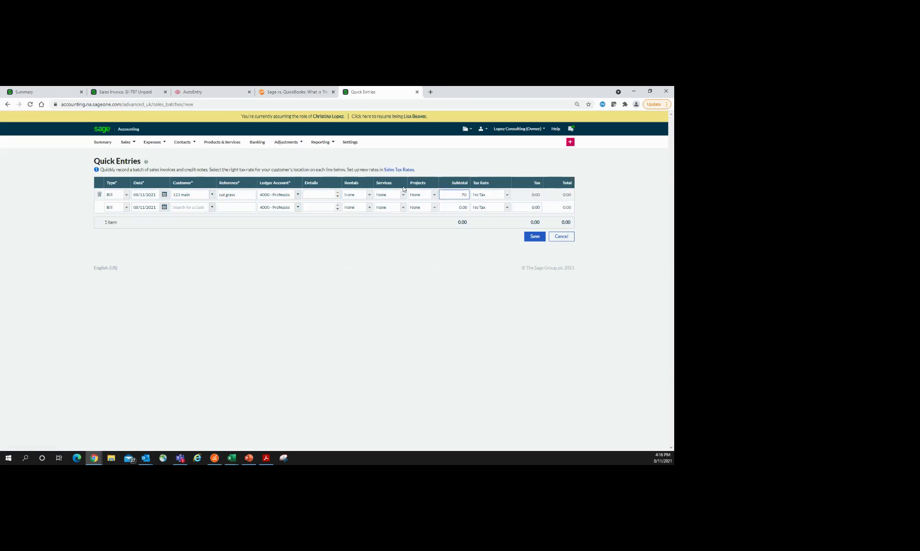
# Step: Add a second row for A R Packaging, 'trim bushes', 125.00, and save the batch
pyautogui.click(212, 207)
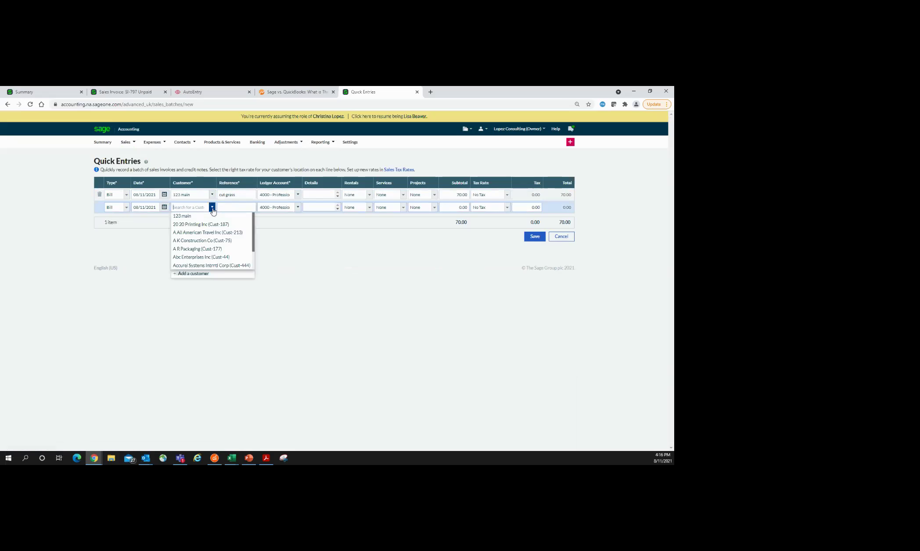
pyautogui.click(197, 249)
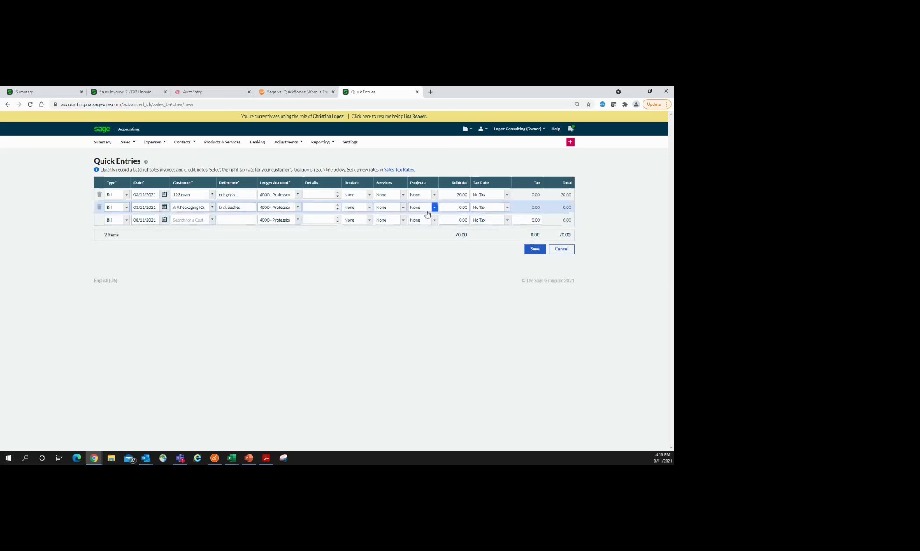
pyautogui.click(451, 208)
pyautogui.write('125.')
pyautogui.click(534, 249)
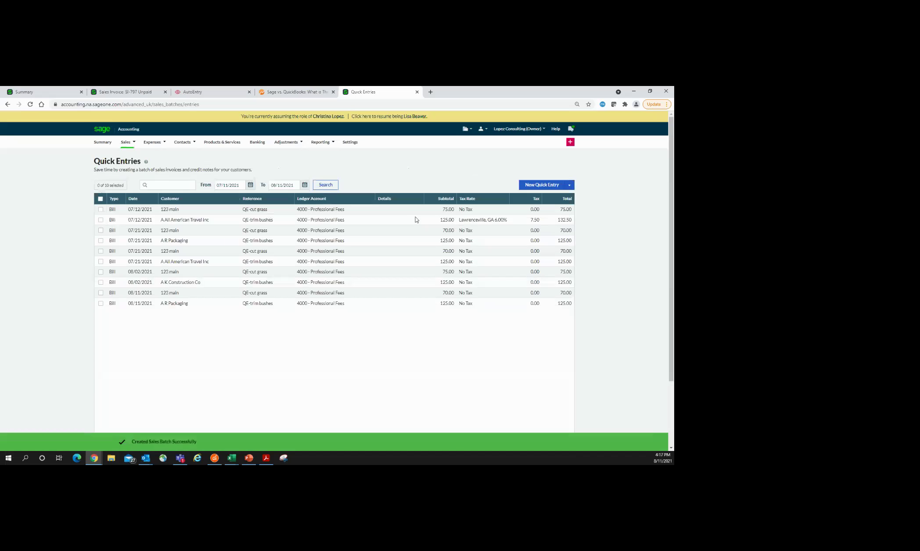
# Step: Reveal the Import Quick Entries option, then bring up the Expenses menu's list of areas
pyautogui.click(569, 186)
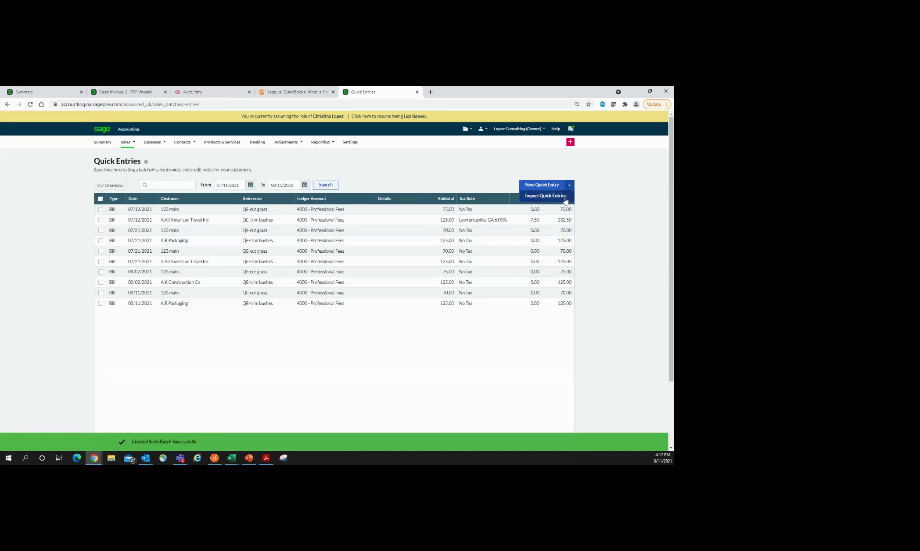
pyautogui.moveTo(153, 142)
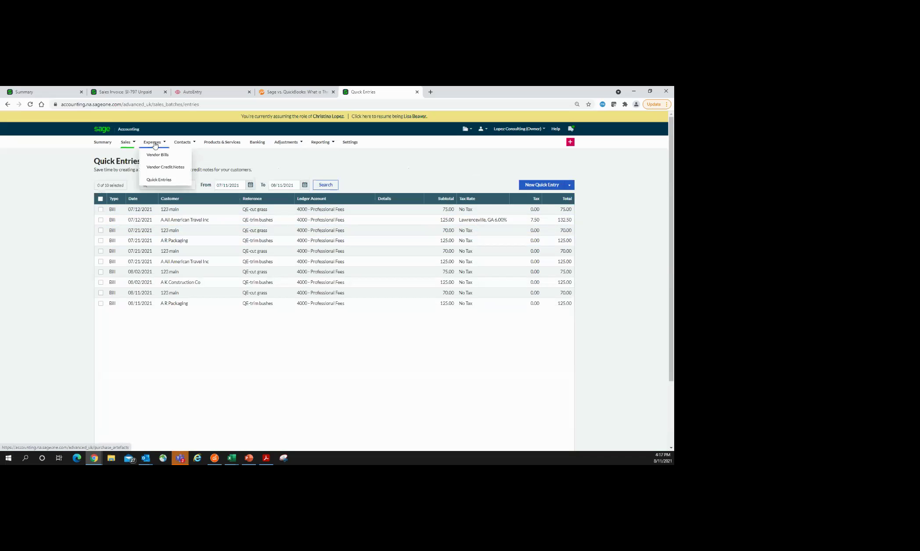
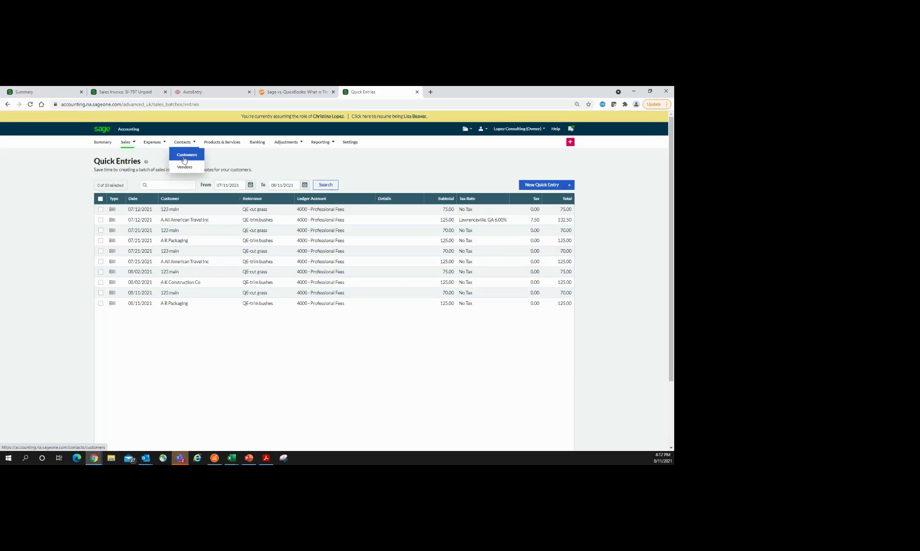
# Step: Sort the customer list by Business Name and open A K Construction Co
pyautogui.click(184, 160)
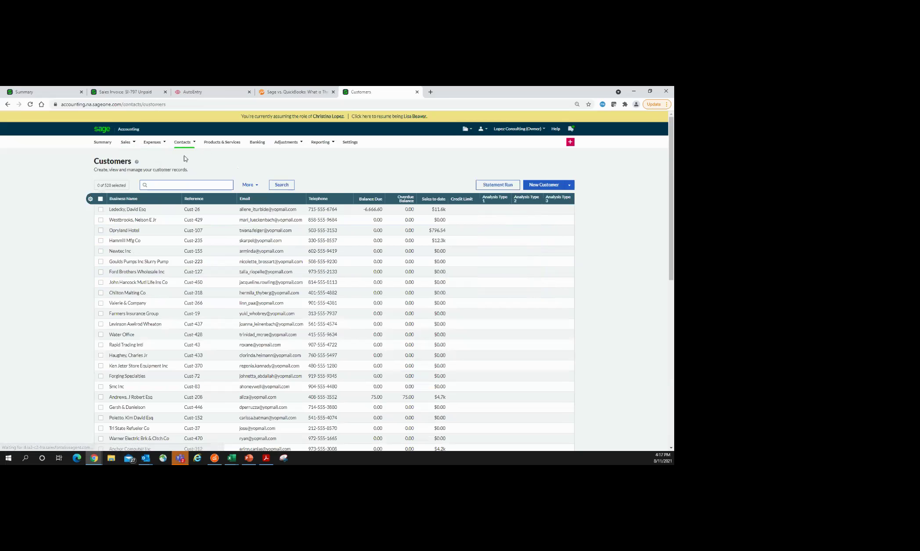
pyautogui.click(129, 200)
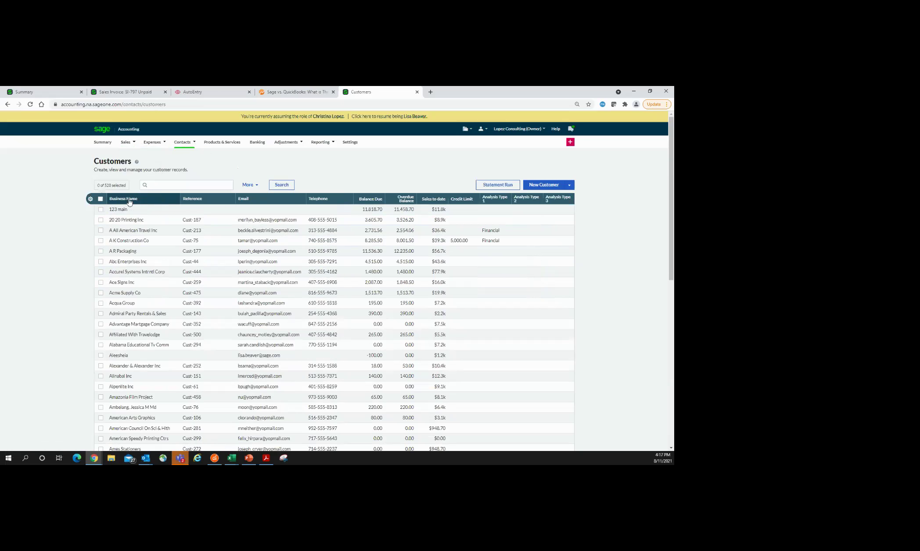
pyautogui.click(119, 242)
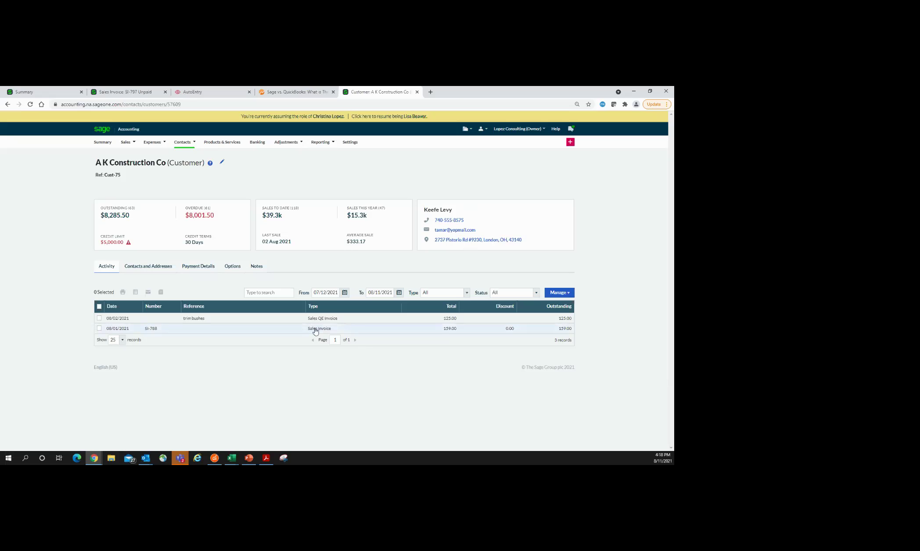
# Step: Review the Type, Status and Manage options on the A K Construction Co record
pyautogui.click(468, 296)
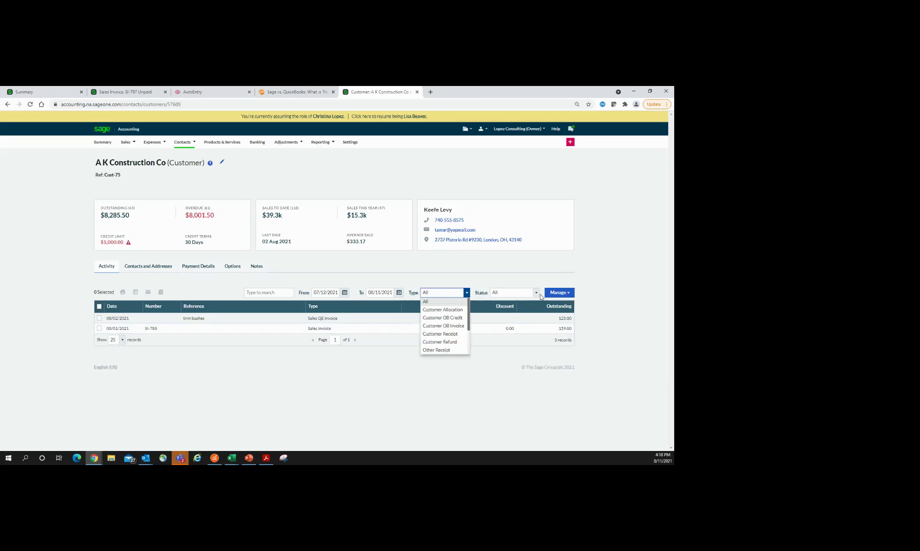
pyautogui.click(537, 294)
pyautogui.click(558, 293)
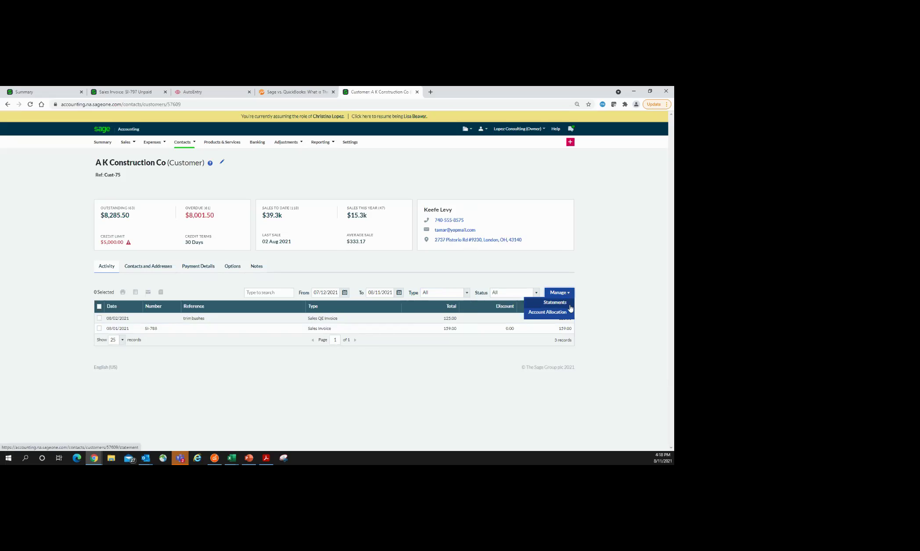
# Step: View the customer's Contacts and Addresses, Payment Details and Options tabs, then list Vendors
pyautogui.click(162, 268)
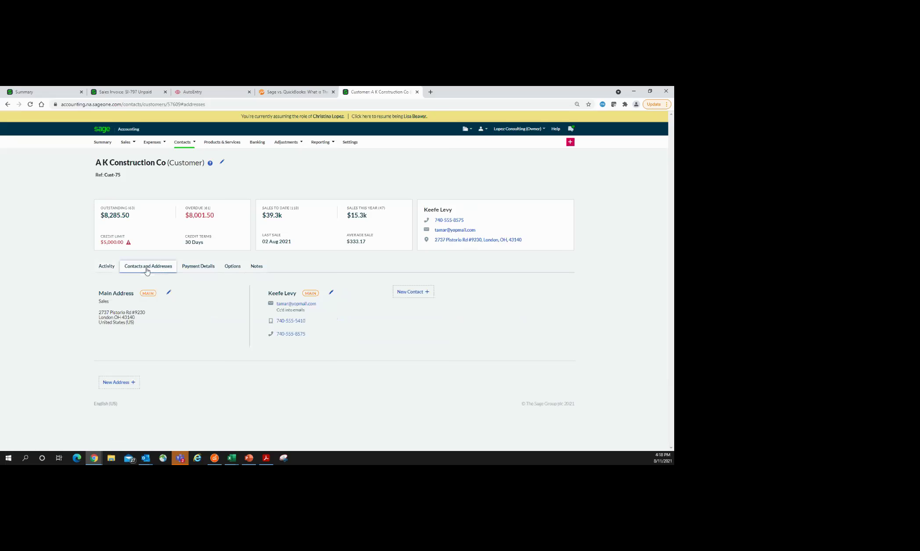
pyautogui.click(196, 272)
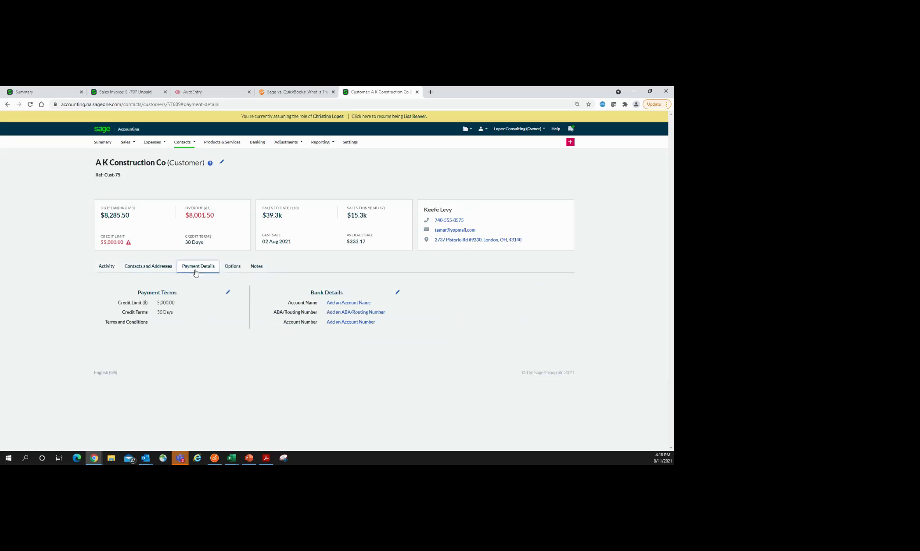
pyautogui.click(231, 271)
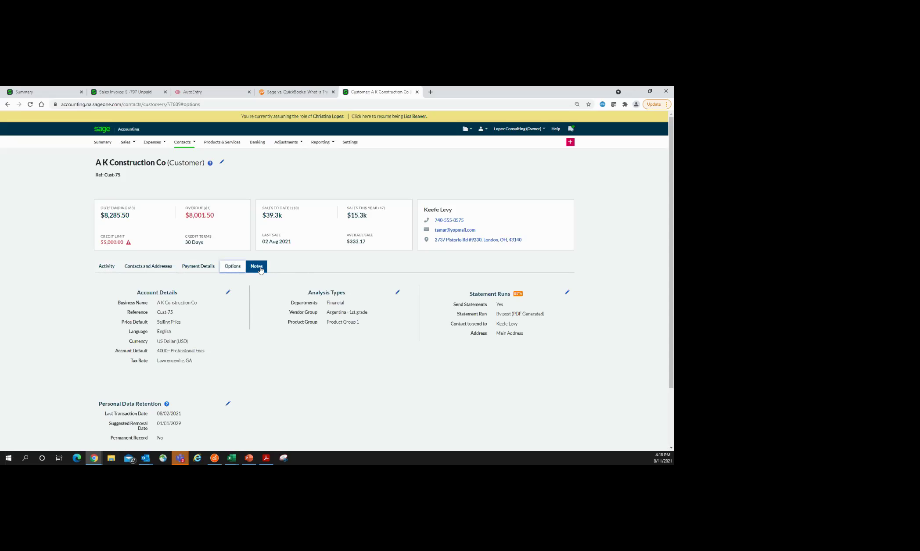
pyautogui.click(183, 170)
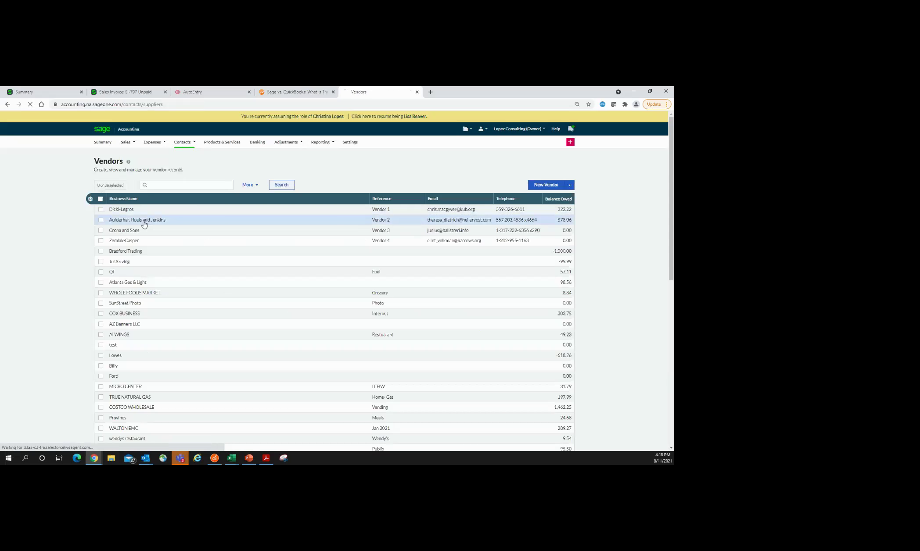
# Step: Check vendor Aufderhar, Huels and Jenkins's Options tab and 1099 info, then list Products & Services
pyautogui.click(145, 222)
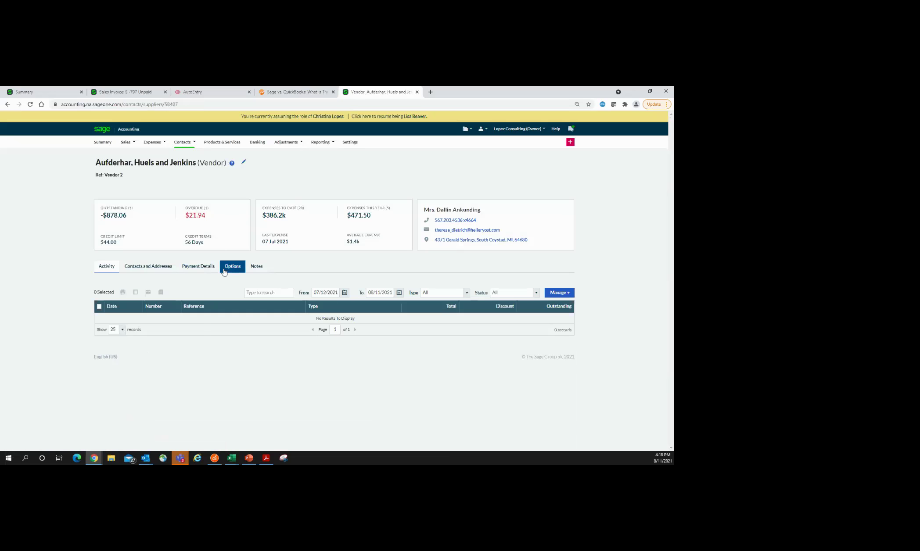
pyautogui.click(225, 271)
pyautogui.moveTo(170, 360)
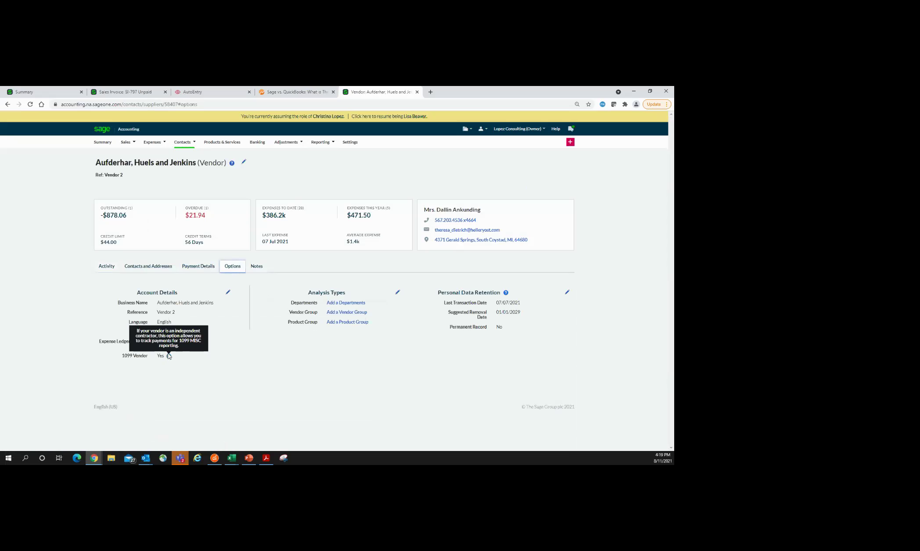
pyautogui.click(224, 144)
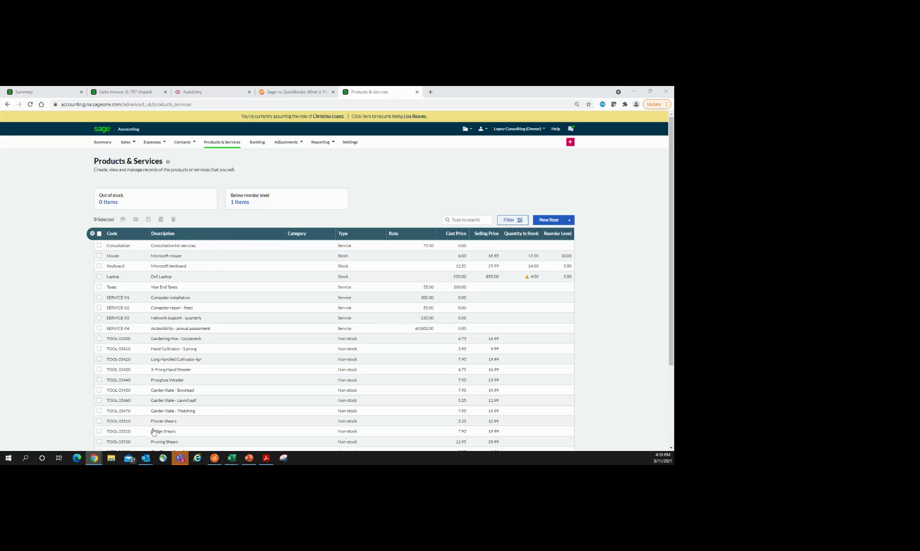
# Step: Preview the Import Items window, then inspect the Dell Laptop's below-reorder-level warning in the list
pyautogui.click(570, 222)
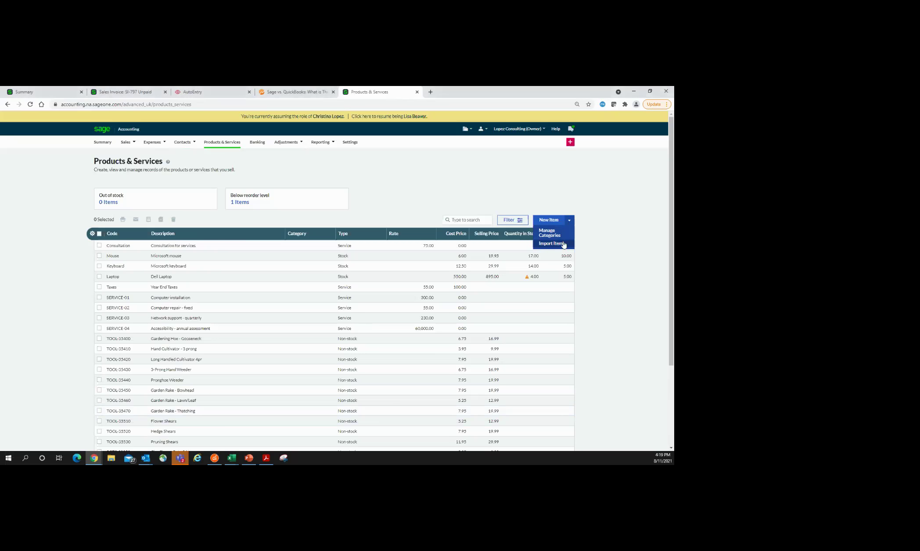
pyautogui.click(564, 244)
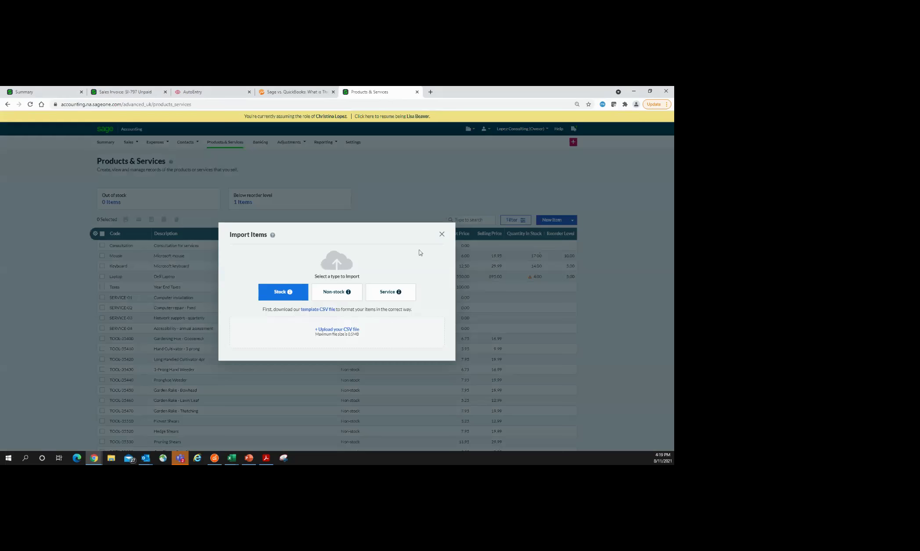
pyautogui.click(442, 235)
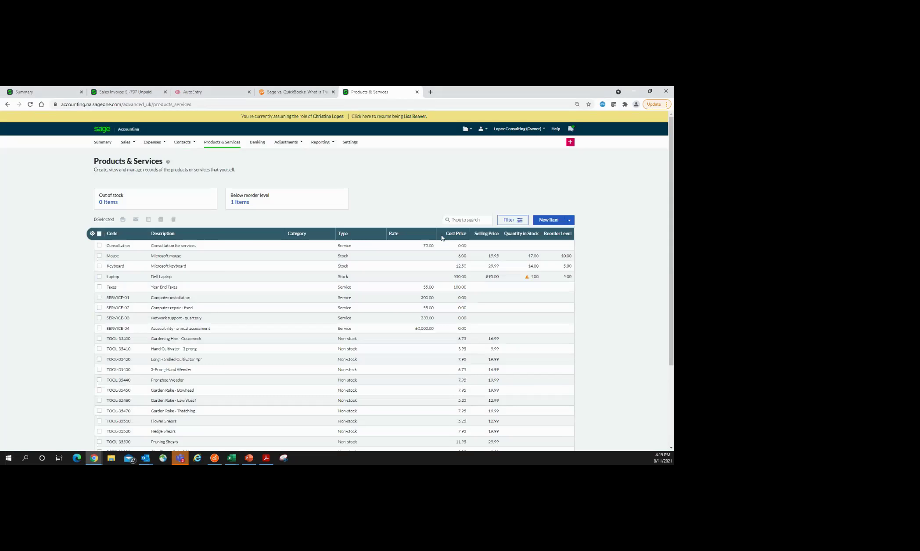
pyautogui.scroll(-3, 456, 382)
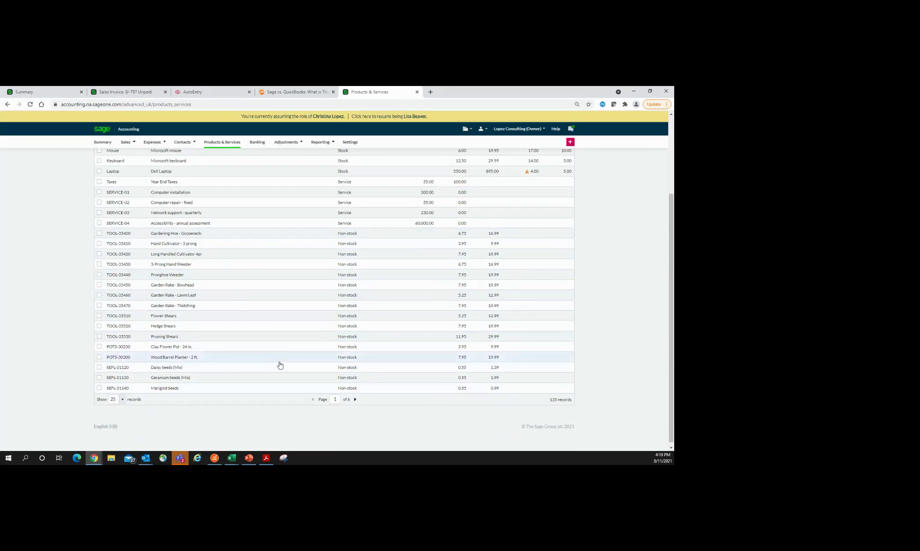
pyautogui.scroll(2, 338, 297)
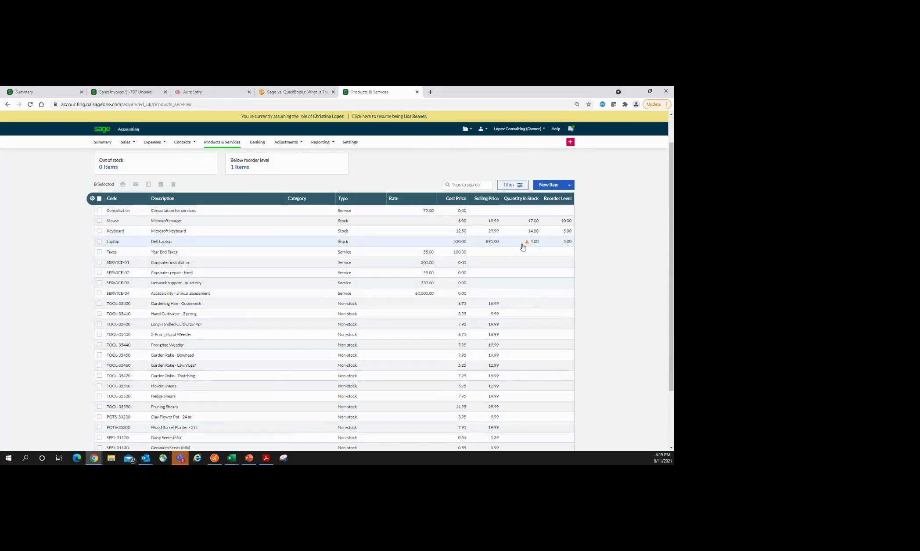
pyautogui.moveTo(528, 244)
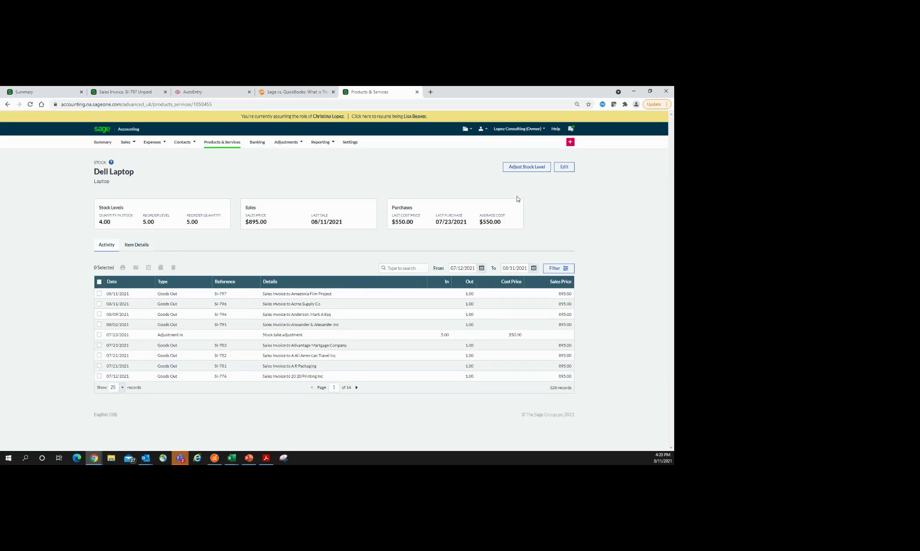
# Step: Increase Dell Laptop stock by 5 to 9.00, then bring up its Edit Item form
pyautogui.click(514, 166)
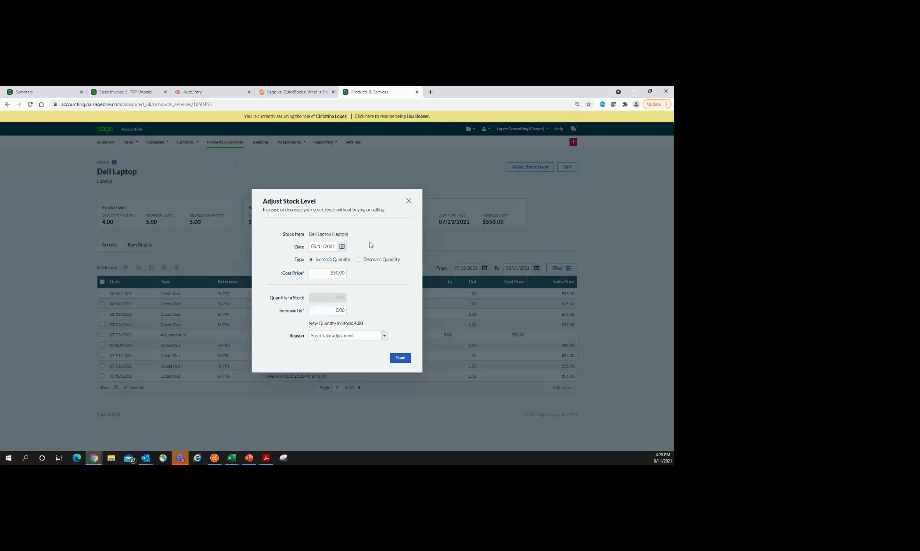
pyautogui.click(332, 310)
pyautogui.write('5')
pyautogui.click(397, 359)
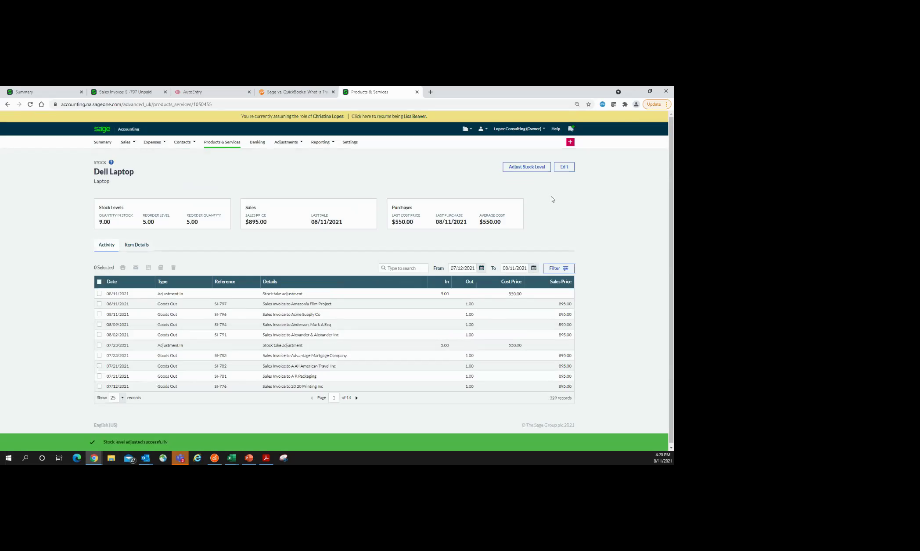
pyautogui.click(570, 167)
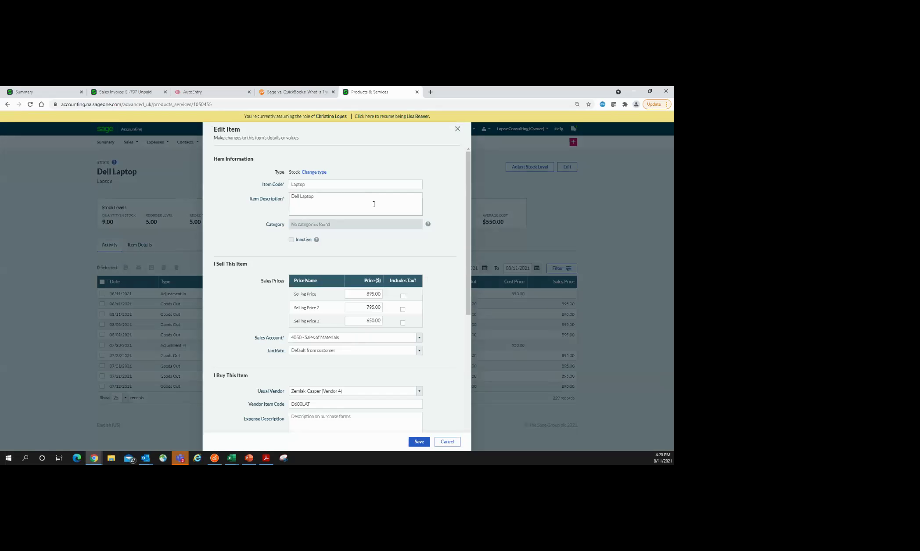
# Step: Browse the Dell Laptop Edit Item form, leave Departments as None, and close without saving
pyautogui.scroll(-1, 448, 277)
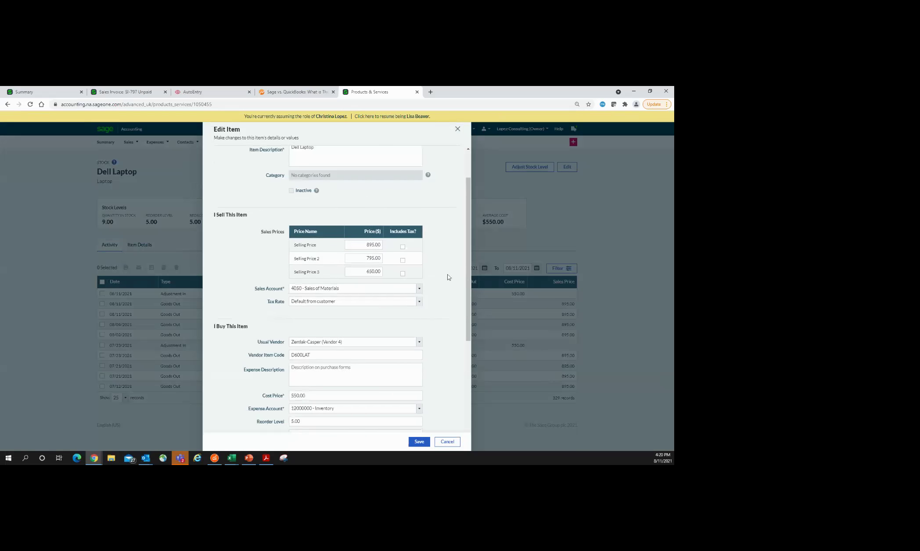
pyautogui.scroll(-1, 448, 278)
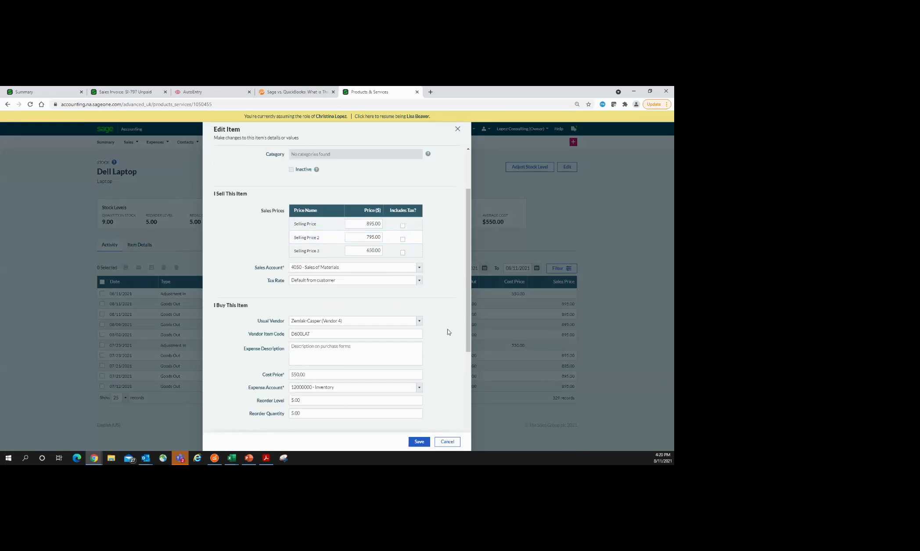
pyautogui.scroll(-2, 414, 282)
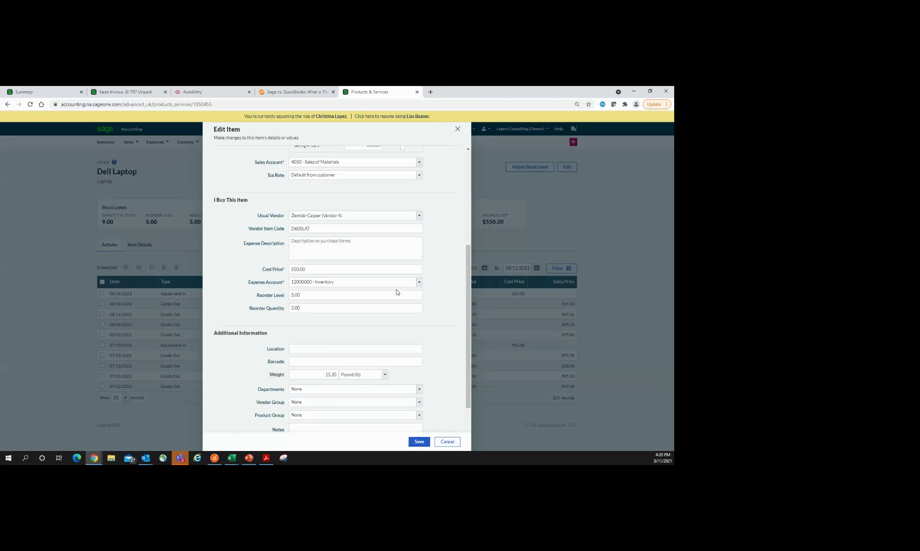
pyautogui.scroll(-2, 439, 348)
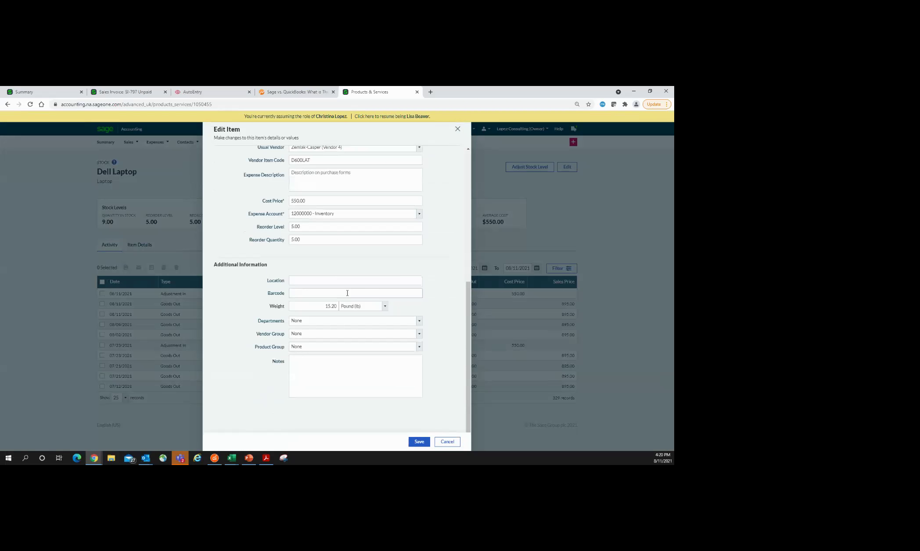
pyautogui.click(392, 322)
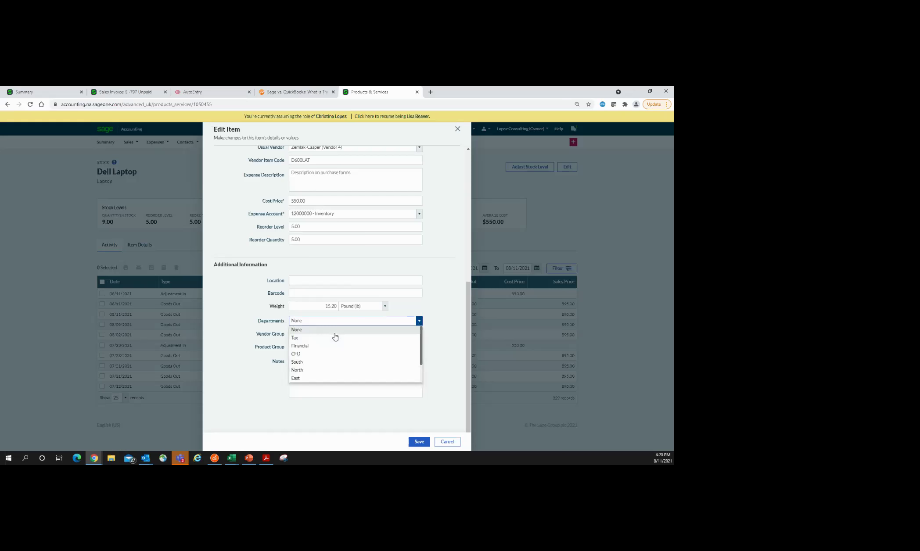
pyautogui.click(441, 273)
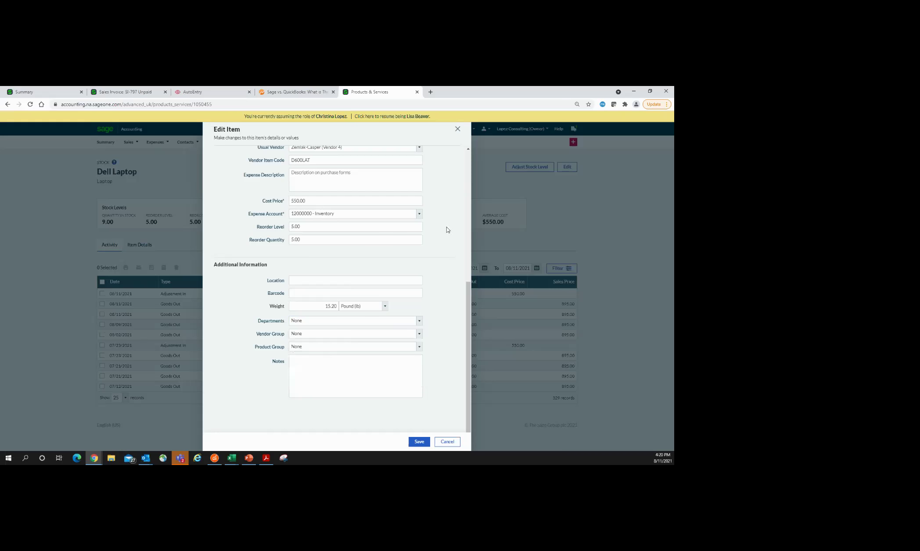
pyautogui.click(457, 129)
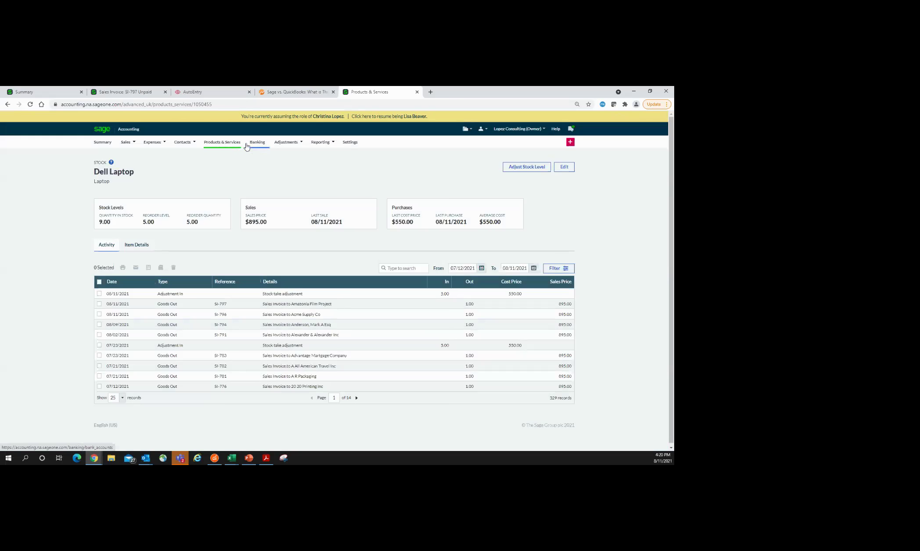
# Step: Open the Payroll for July 01, 2021 journal from the journals list
pyautogui.moveTo(276, 147)
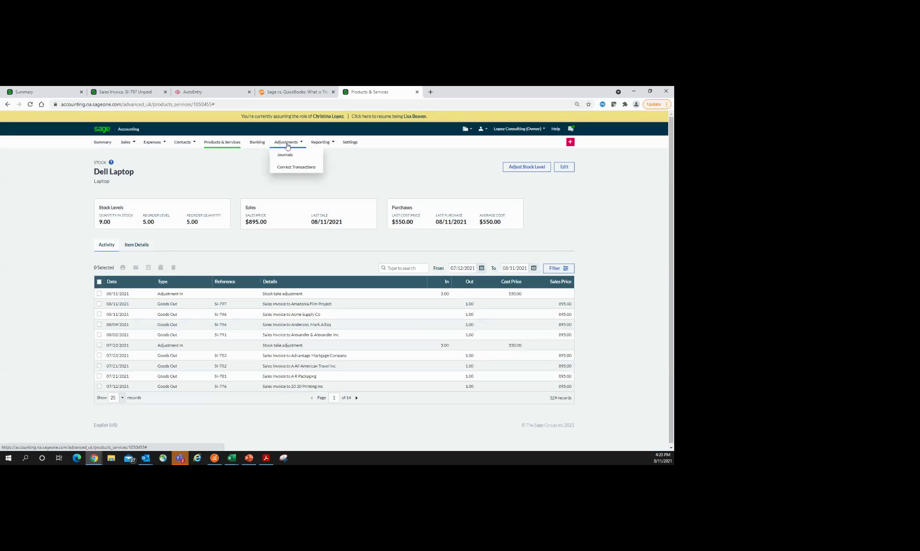
pyautogui.click(289, 156)
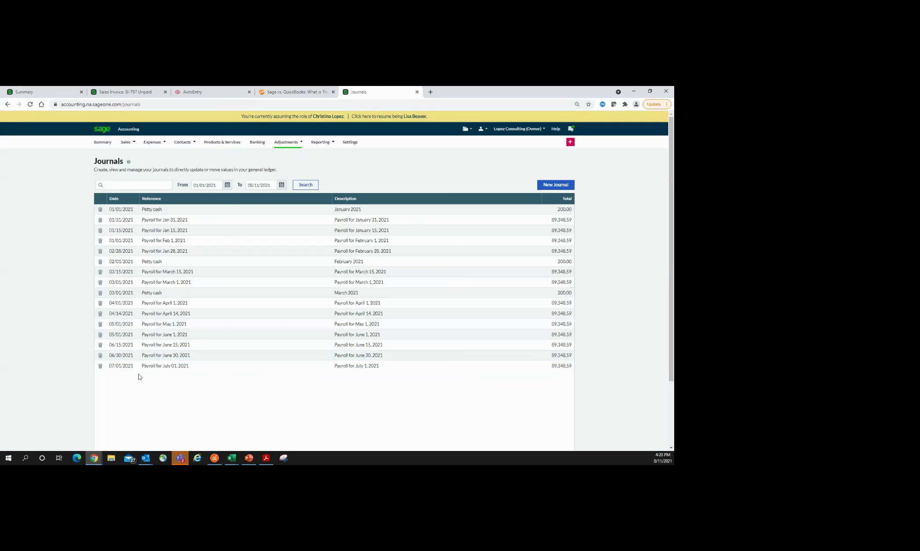
pyautogui.click(153, 369)
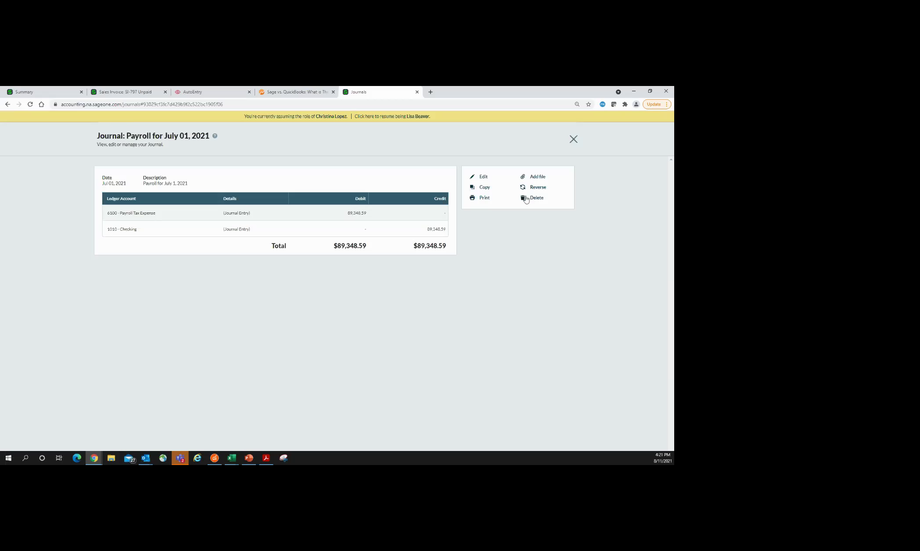
# Step: Close the payroll journal and go to Adjustments > Correct Transactions
pyautogui.click(573, 139)
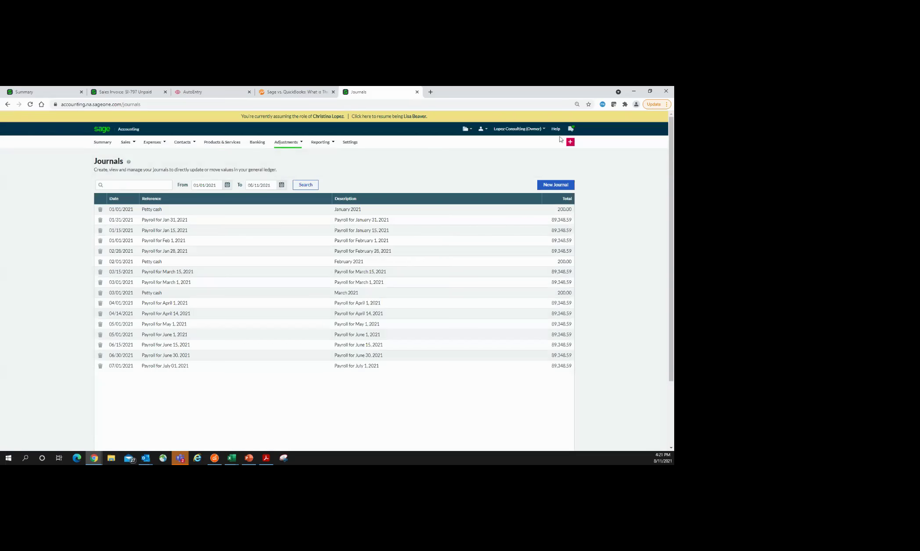
pyautogui.moveTo(289, 147)
pyautogui.click(290, 168)
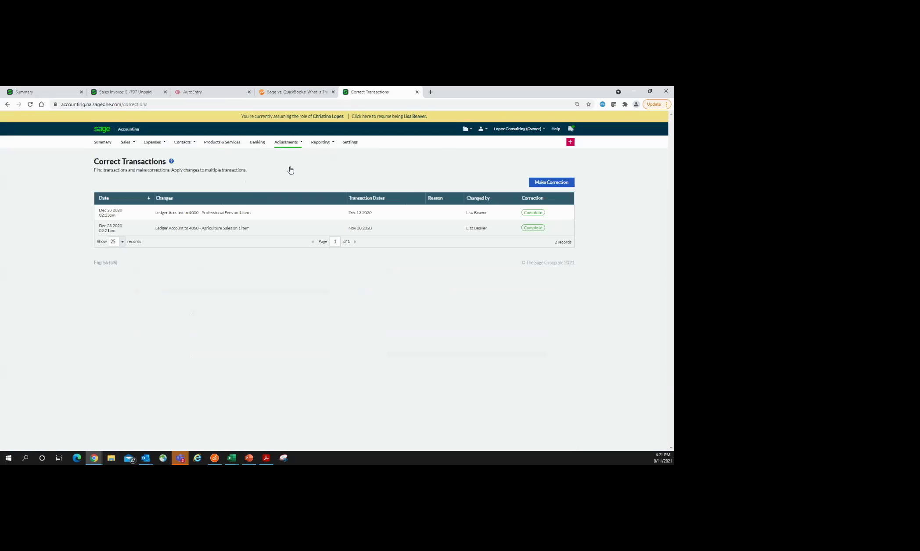
# Step: Review the 4060 - Agriculture Sales correction details, then go to Reporting
pyautogui.click(202, 231)
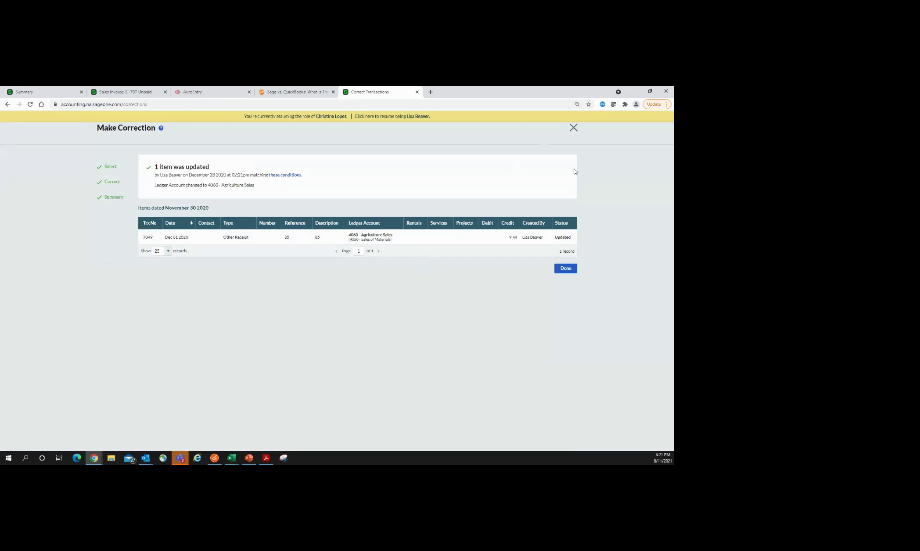
pyautogui.click(565, 269)
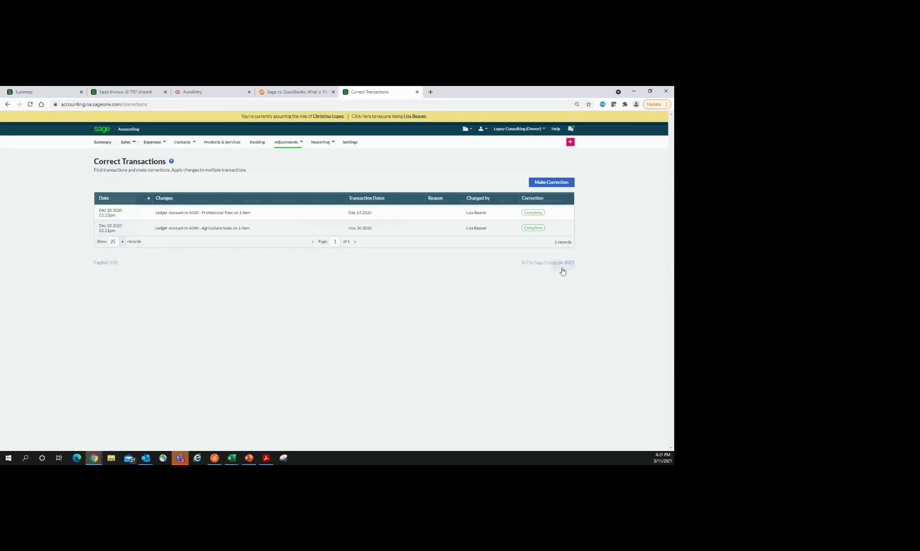
pyautogui.moveTo(323, 145)
pyautogui.click(327, 145)
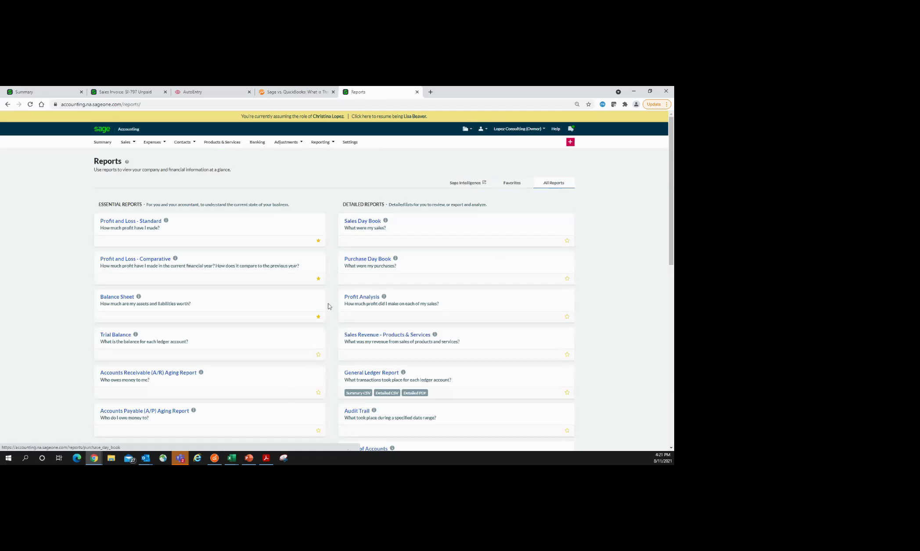
# Step: Switch to the Sage Intelligence Reporting Cloud browser window
pyautogui.moveTo(94, 459)
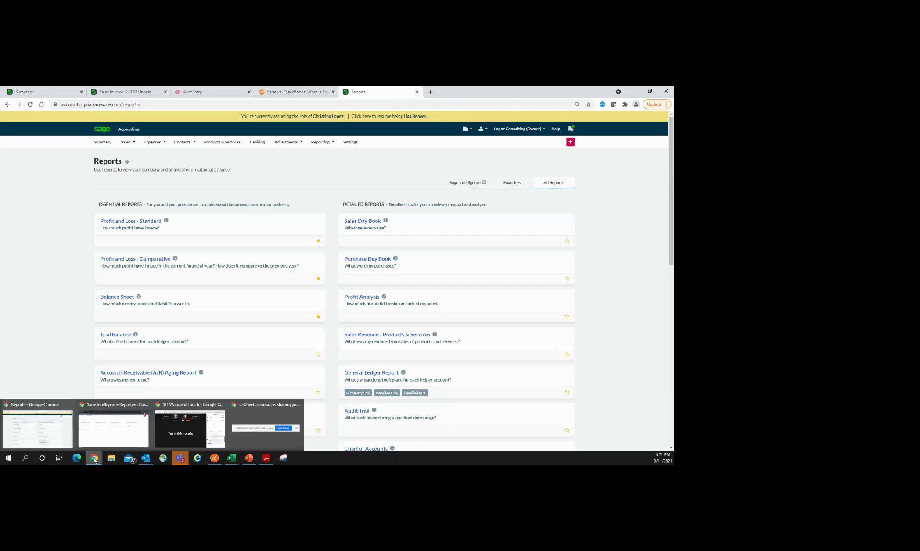
pyautogui.click(119, 439)
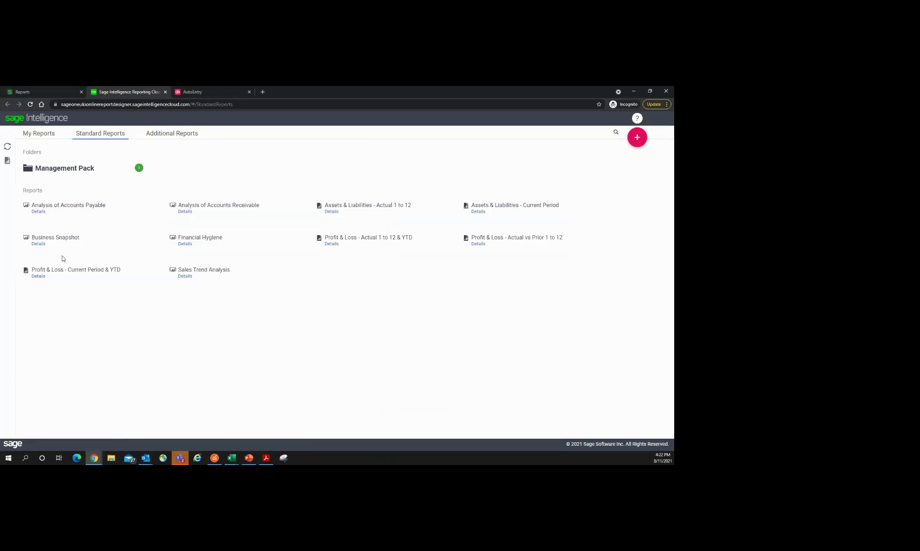
# Step: Run the Business Snapshot report for fiscal year 2019, fiscal month December
pyautogui.click(118, 241)
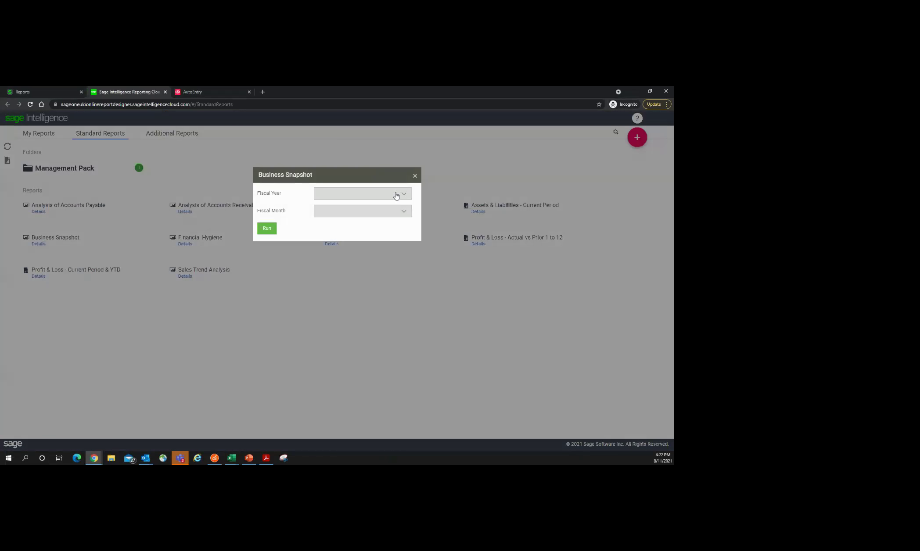
pyautogui.click(342, 194)
pyautogui.click(359, 222)
pyautogui.click(403, 211)
pyautogui.moveTo(412, 252); pyautogui.dragTo(411, 287)
pyautogui.click(381, 304)
pyautogui.click(266, 229)
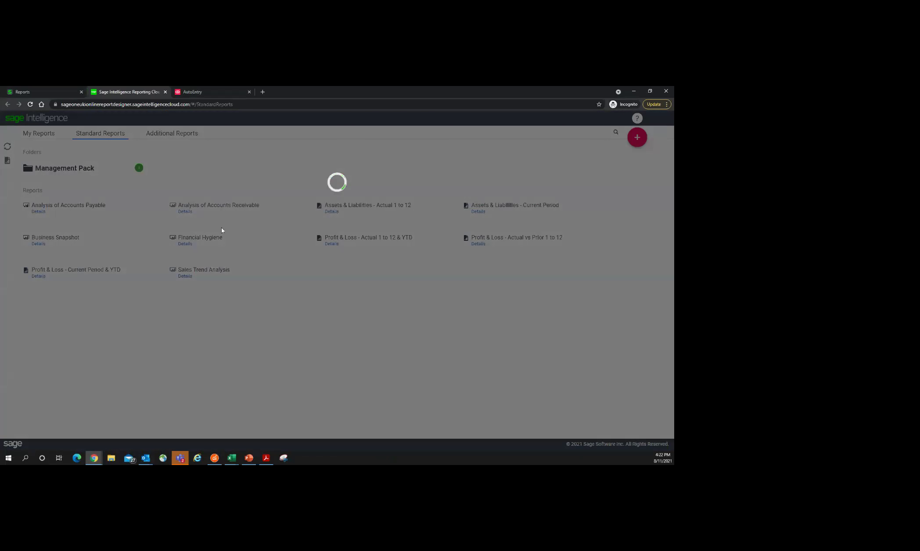
pyautogui.click(94, 459)
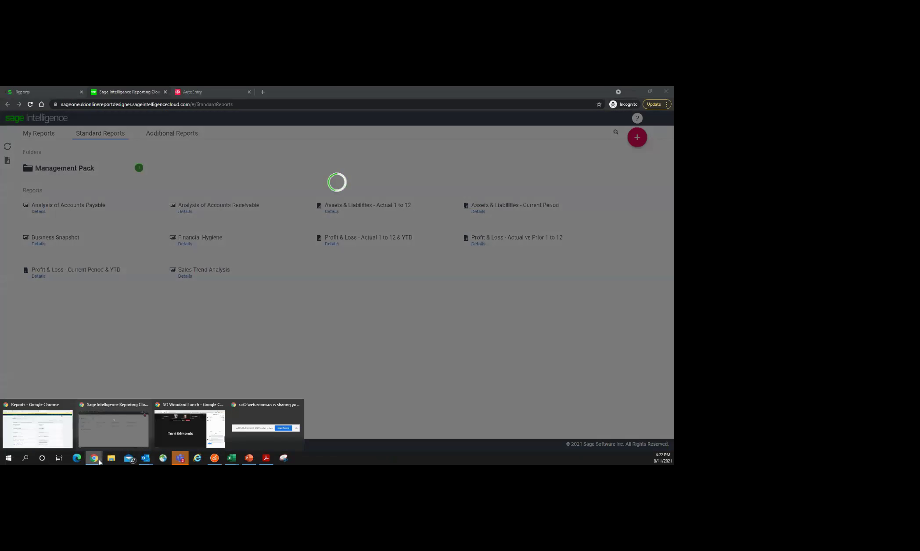
# Step: Open the standard Profit and Loss report and look at the period choices without changing them
pyautogui.click(44, 441)
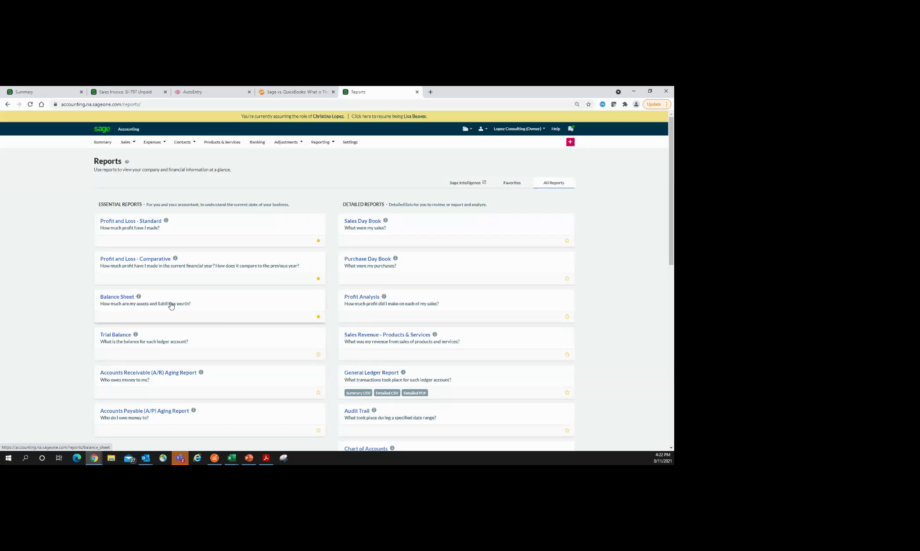
pyautogui.click(134, 224)
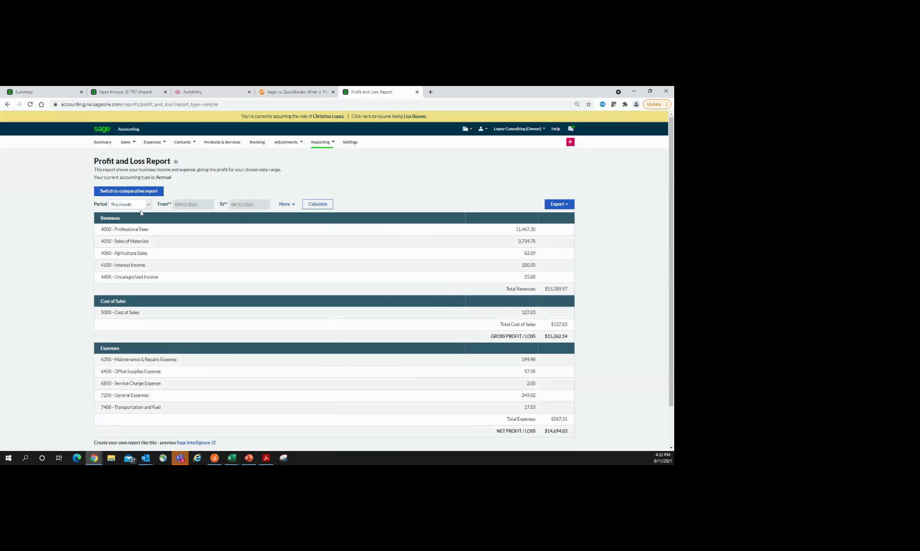
pyautogui.click(148, 206)
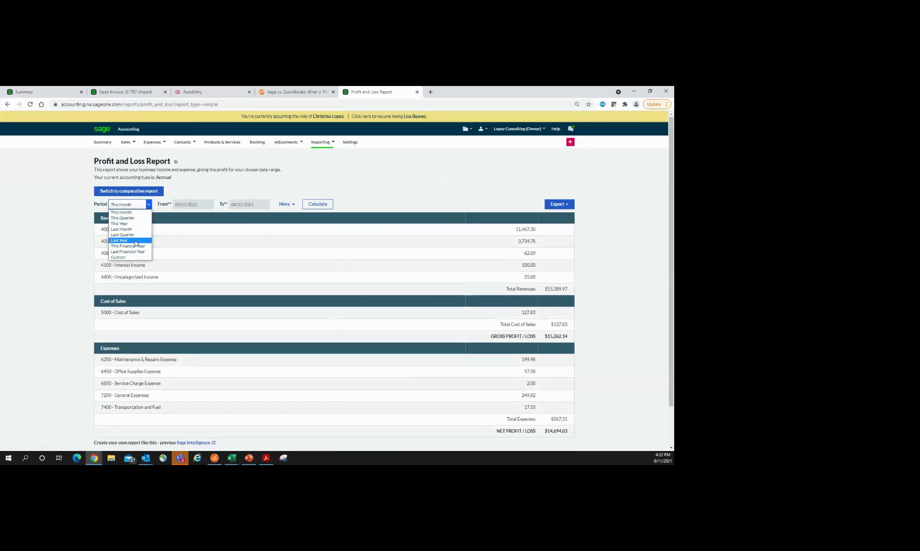
pyautogui.click(315, 176)
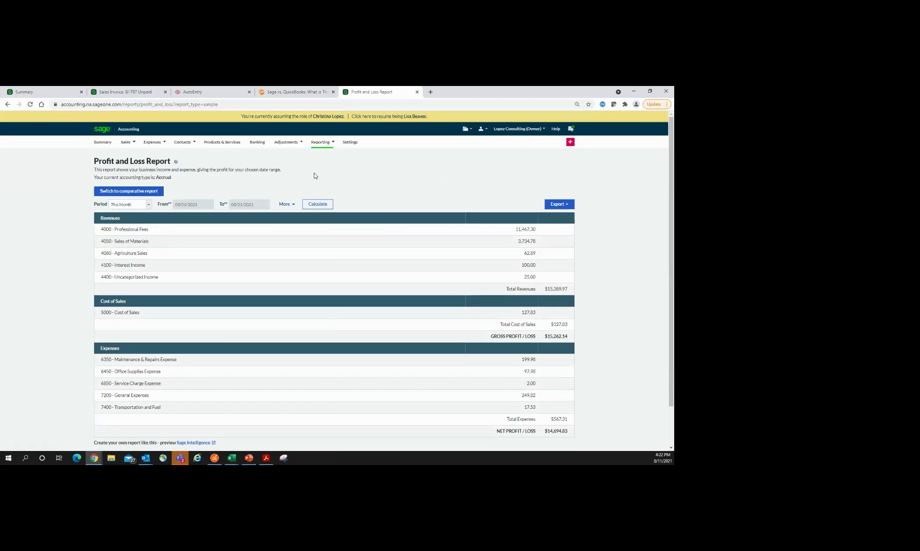
# Step: Explore the analysis type and category filters, leaving the analysis type set to All
pyautogui.click(287, 205)
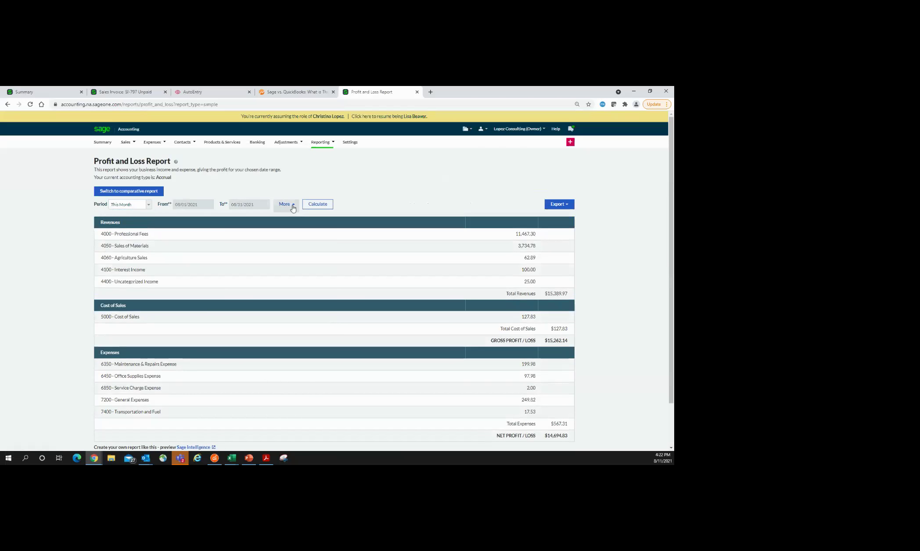
pyautogui.click(152, 221)
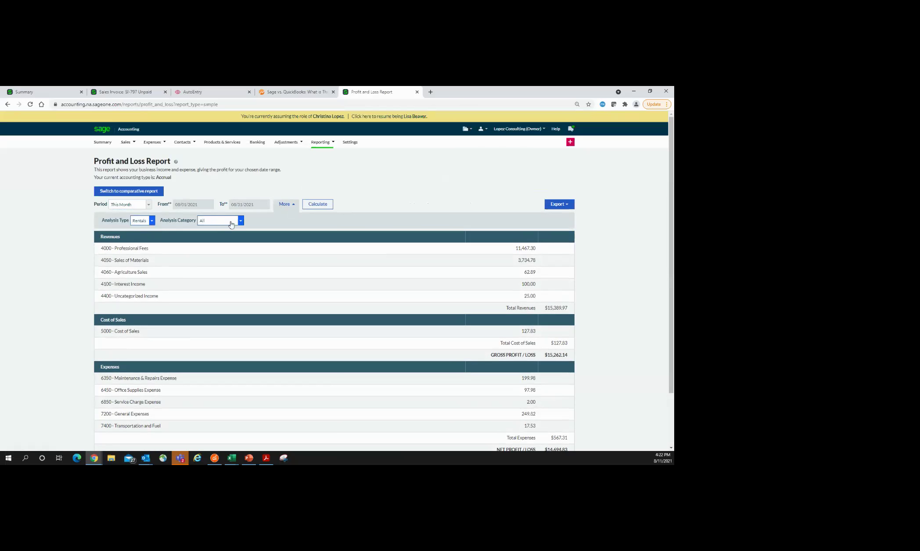
pyautogui.click(233, 221)
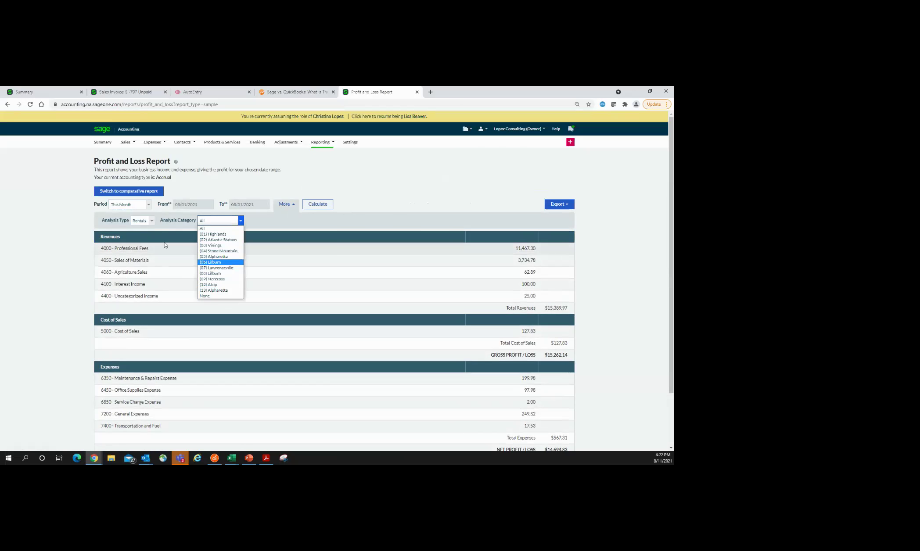
pyautogui.click(145, 221)
pyautogui.click(146, 229)
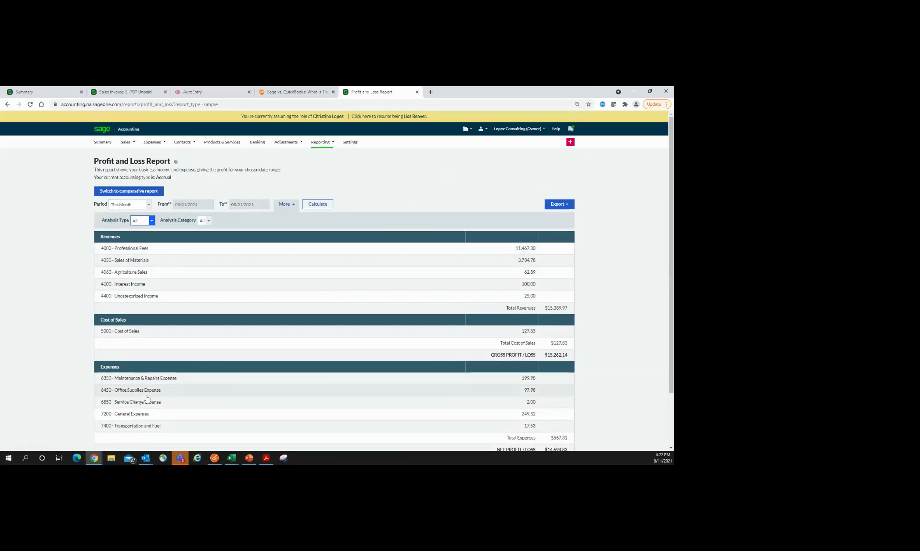
# Step: Check the export formats, then drill into the 4000 Professional Fees ledger for August 2021
pyautogui.click(570, 205)
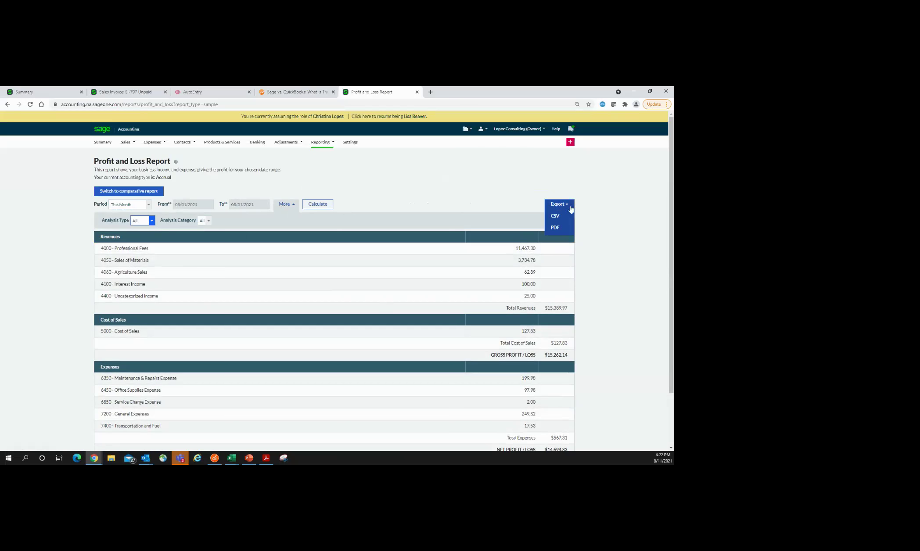
pyautogui.click(565, 238)
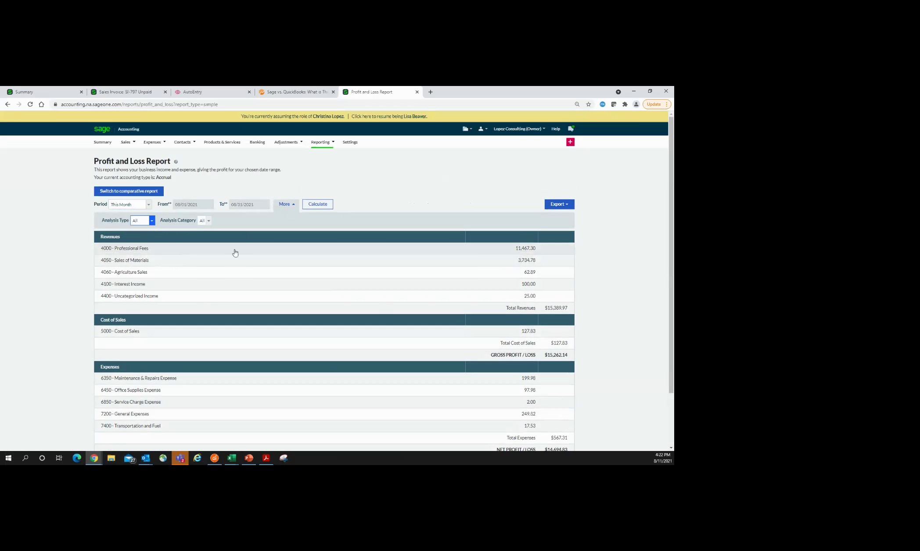
pyautogui.click(135, 249)
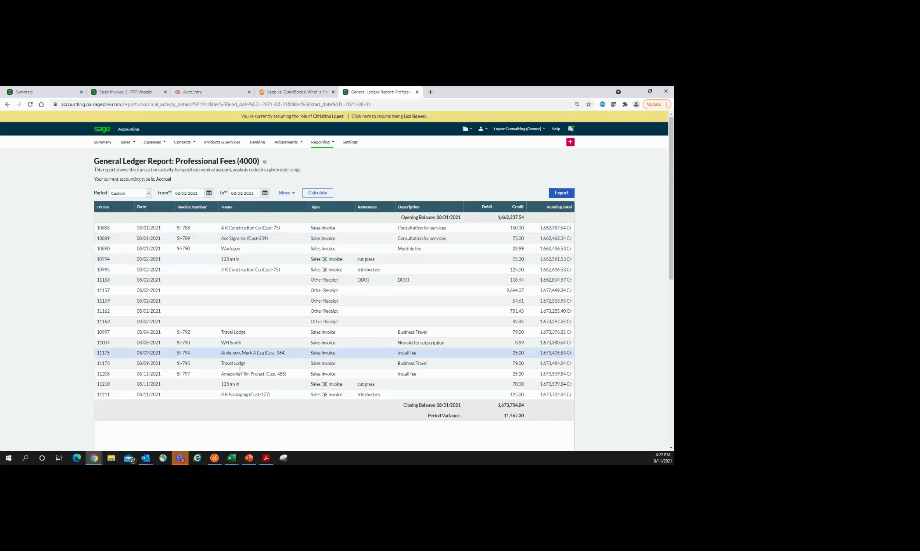
# Step: View sales invoice SI-788 ($159.00 awaiting payment) from the ledger, then return to Reports
pyautogui.click(241, 233)
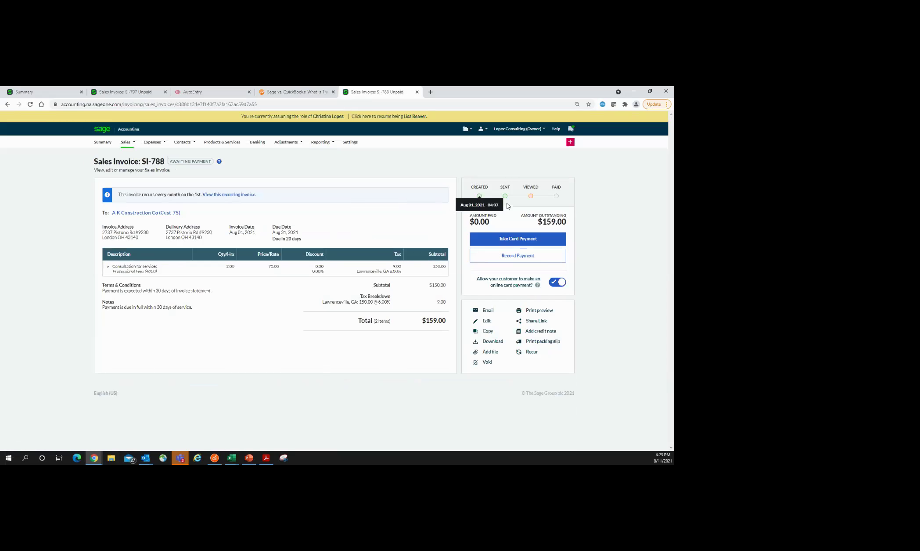
pyautogui.moveTo(531, 200)
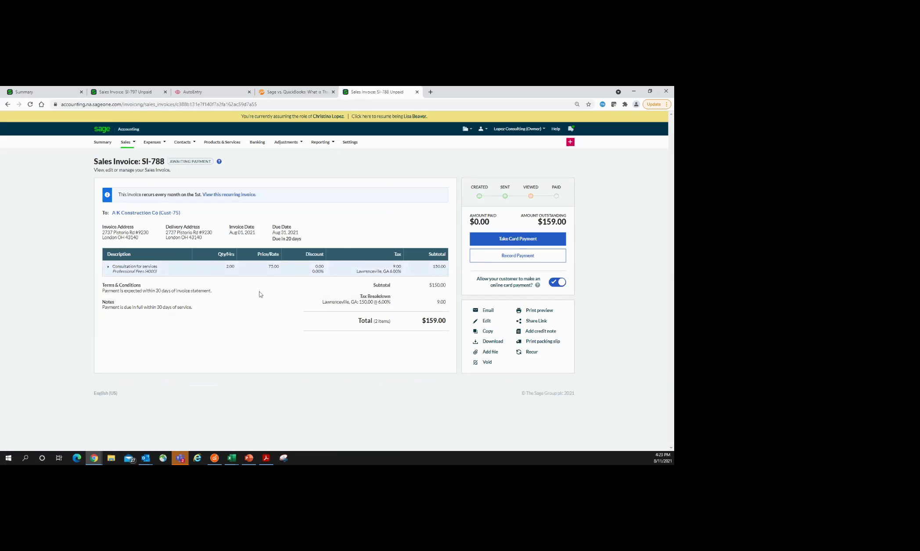
pyautogui.click(318, 145)
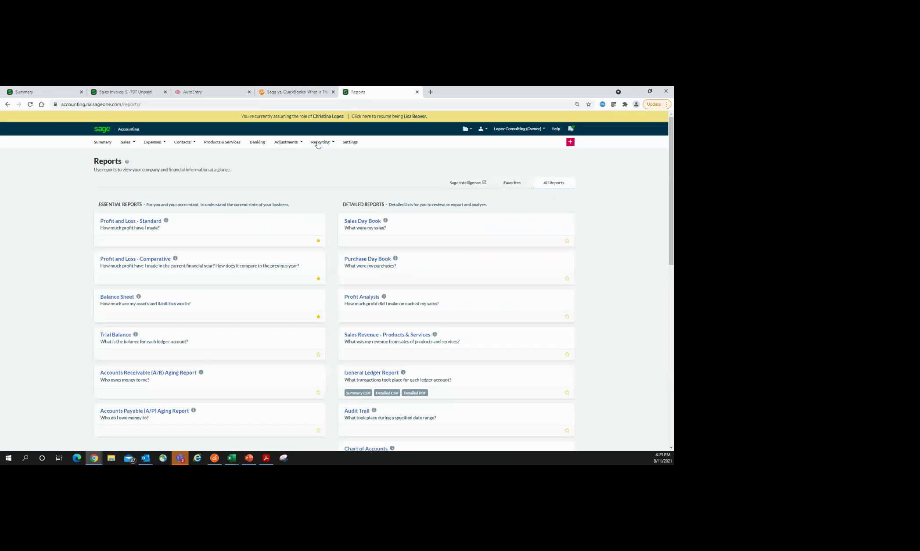
# Step: Calculate the comparative Profit and Loss for financial year 2020 with cumulative values and Profit and Total percentages
pyautogui.click(149, 262)
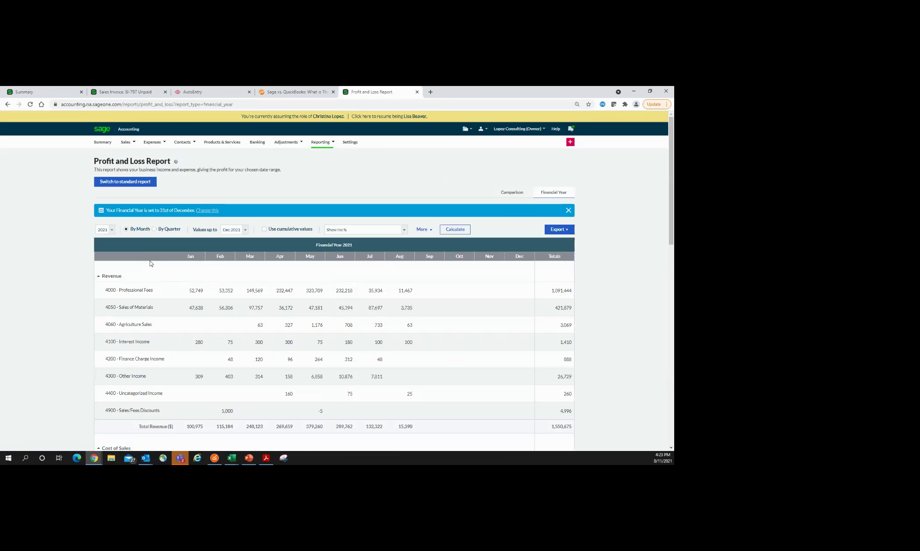
pyautogui.click(108, 230)
pyautogui.click(105, 247)
pyautogui.click(264, 229)
pyautogui.click(404, 229)
pyautogui.click(387, 249)
pyautogui.click(422, 230)
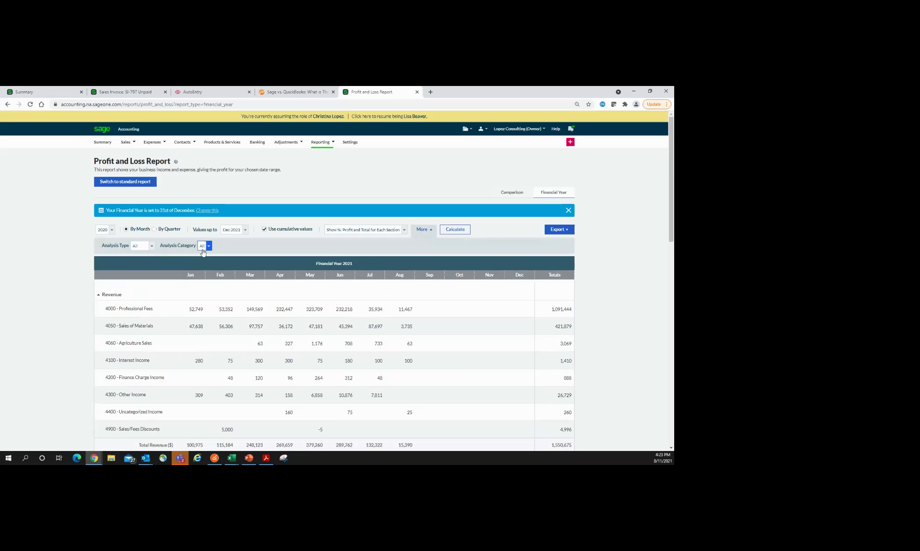
pyautogui.click(462, 230)
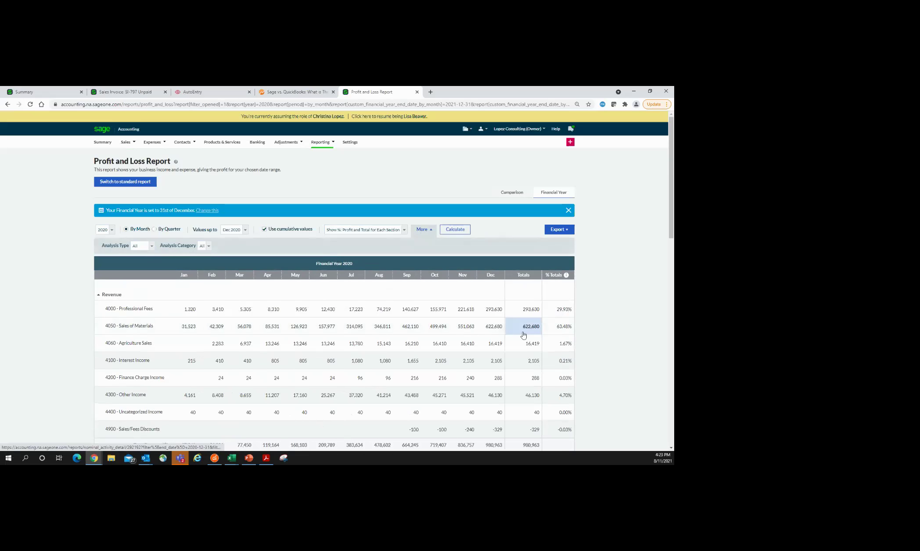
# Step: Review the cumulative figures, then switch to the August 2021 versus July 2021 comparison
pyautogui.scroll(-3, 523, 334)
pyautogui.scroll(-4, 165, 367)
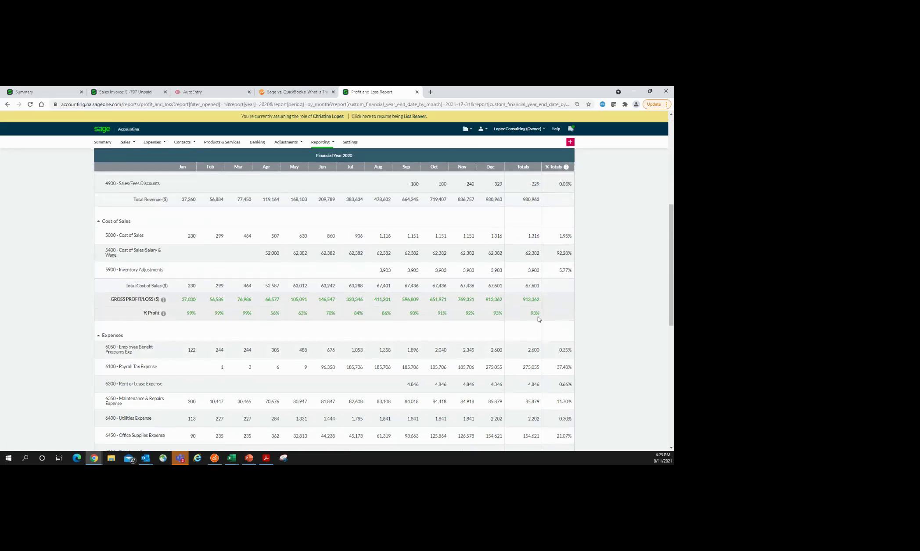
pyautogui.scroll(-10, 512, 342)
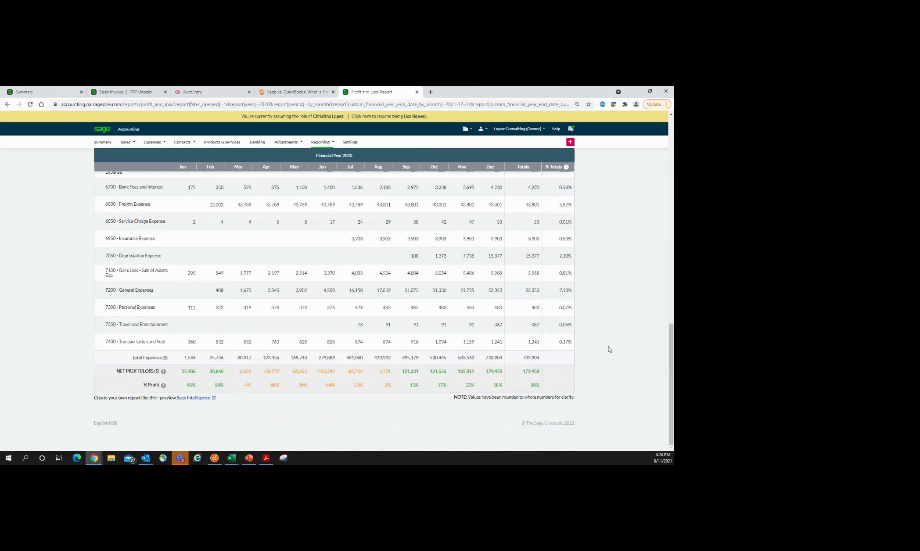
pyautogui.scroll(20, 610, 349)
pyautogui.click(513, 194)
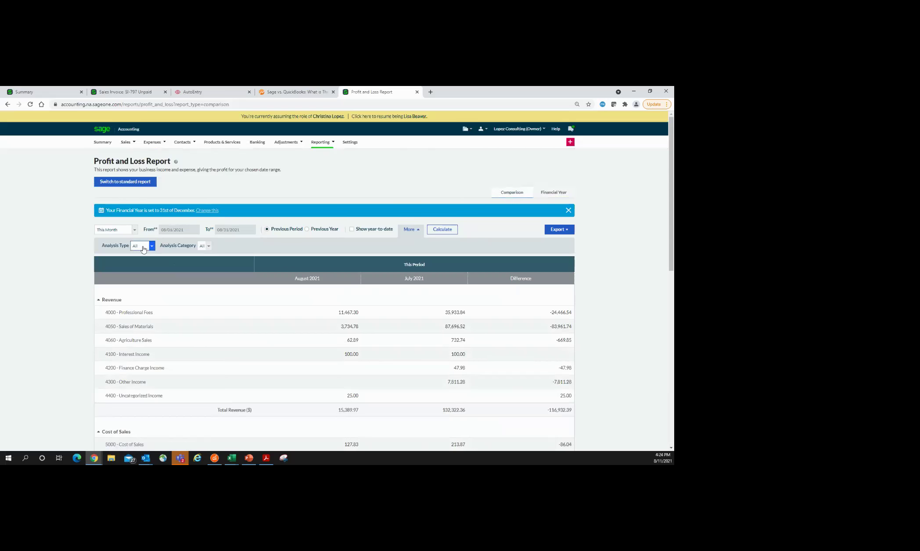
# Step: Review the August-versus-July comparison, keeping the period at This Month, then return to the Reports overview
pyautogui.click(135, 230)
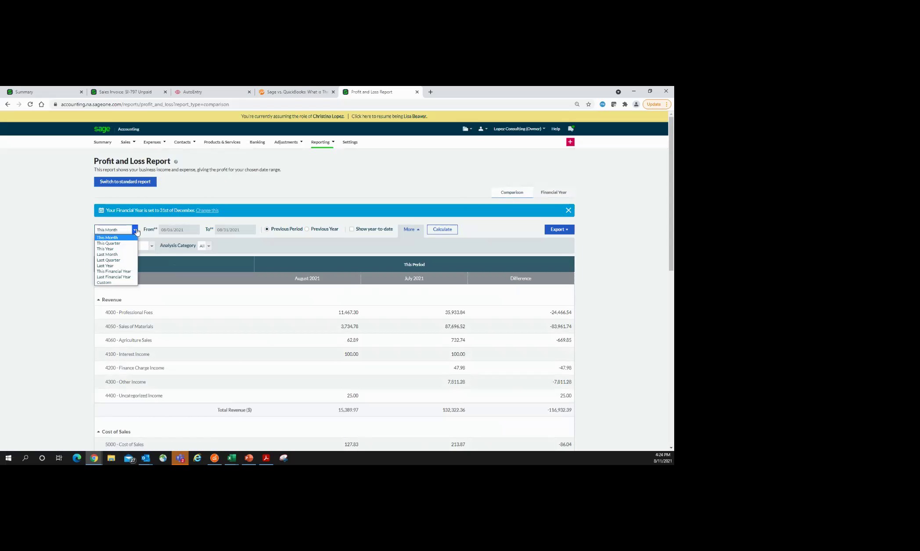
pyautogui.click(135, 230)
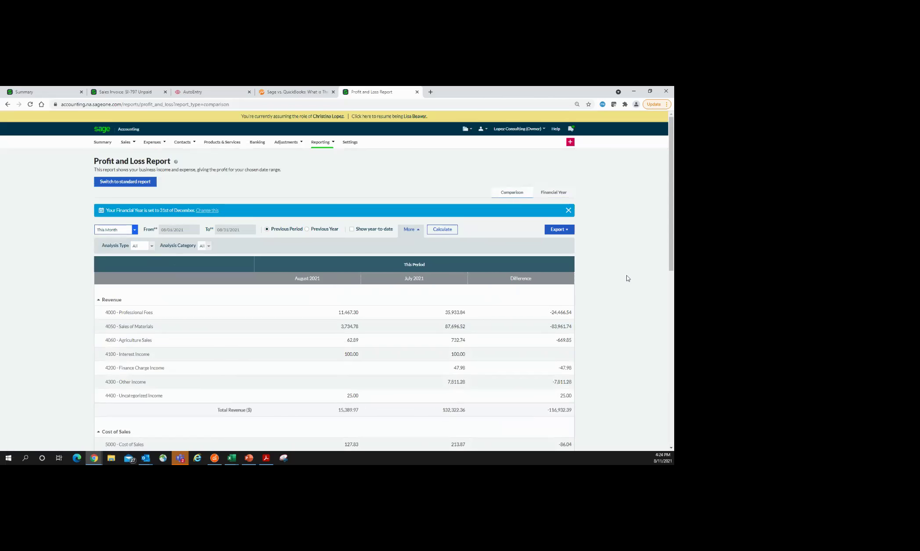
pyautogui.scroll(-3, 628, 278)
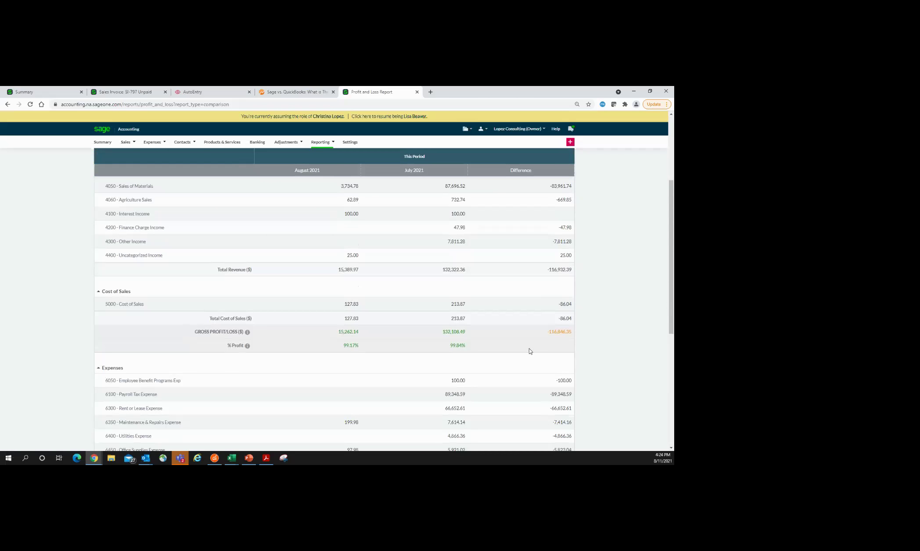
pyautogui.scroll(-5, 610, 347)
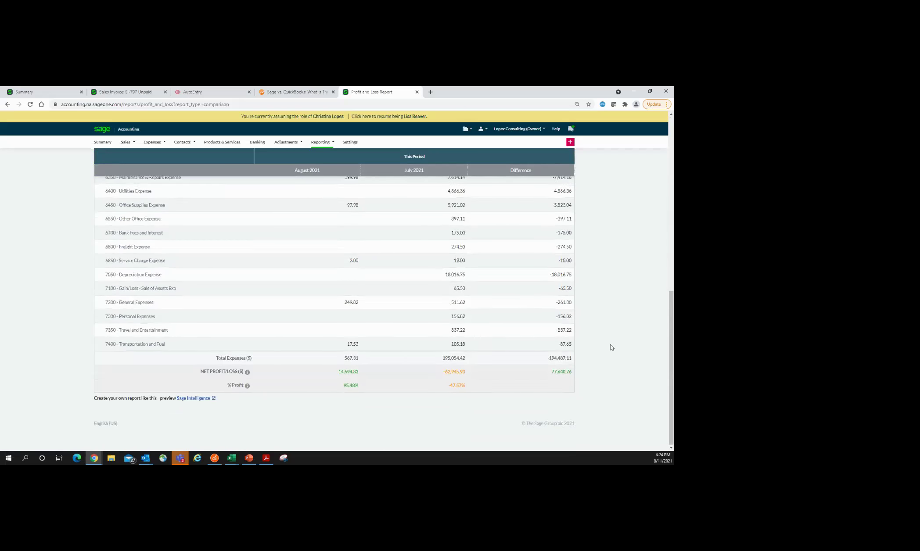
pyautogui.scroll(5, 611, 345)
pyautogui.click(315, 143)
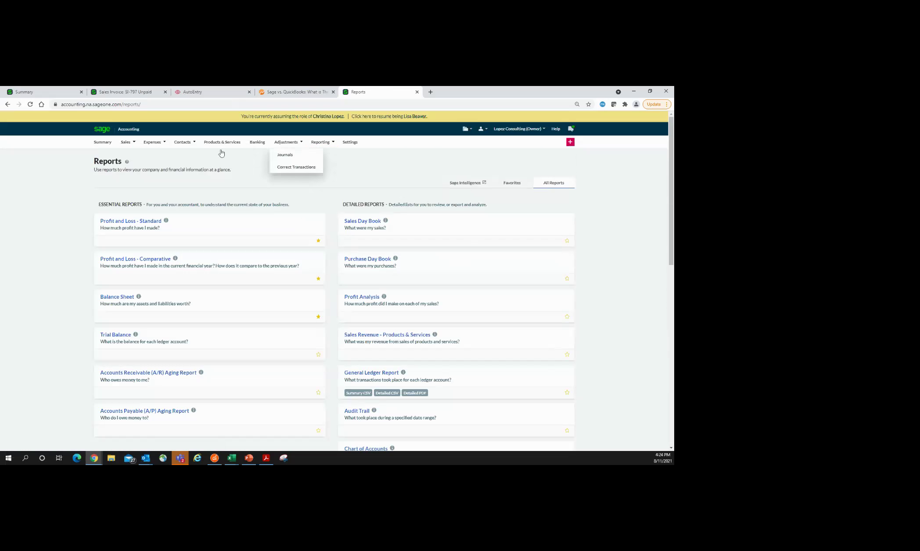
# Step: Open and cancel the Business Snapshot parameters in Sage Intelligence, then close its tab
pyautogui.moveTo(91, 463)
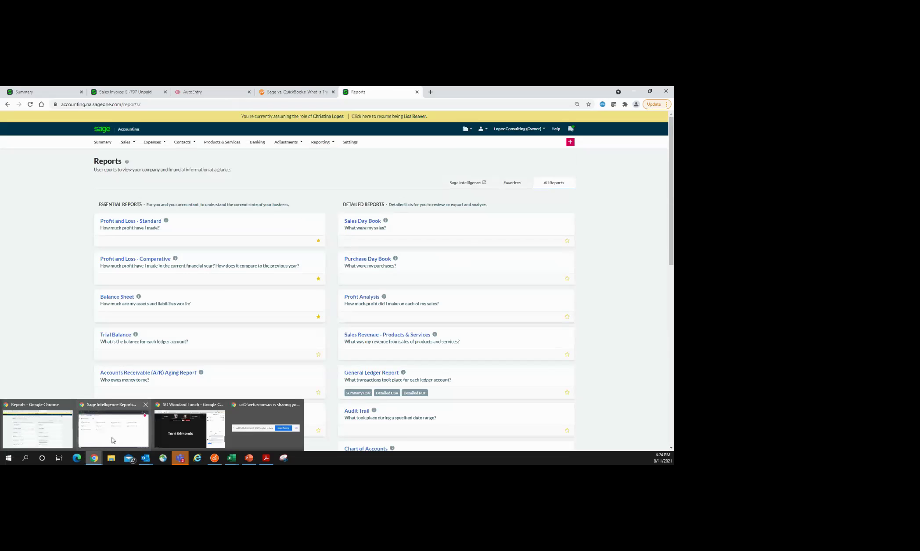
pyautogui.click(113, 440)
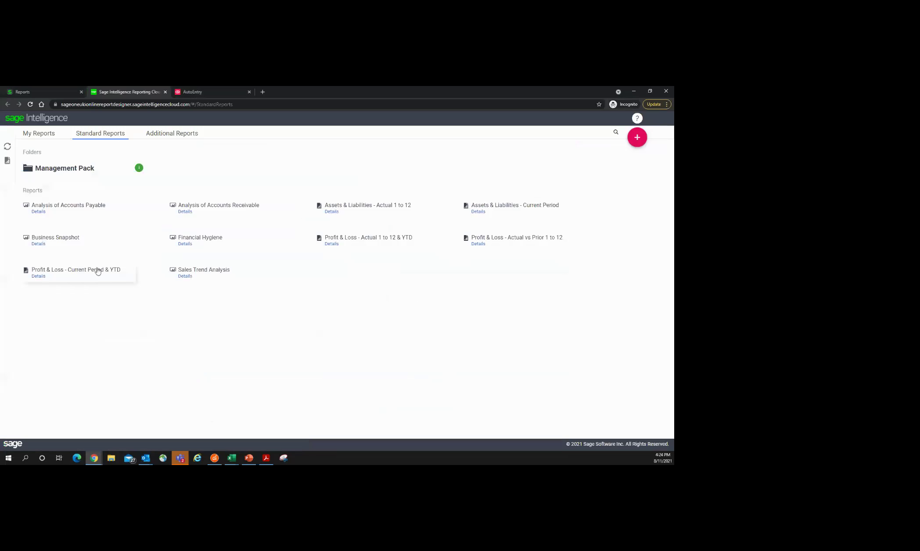
pyautogui.click(124, 242)
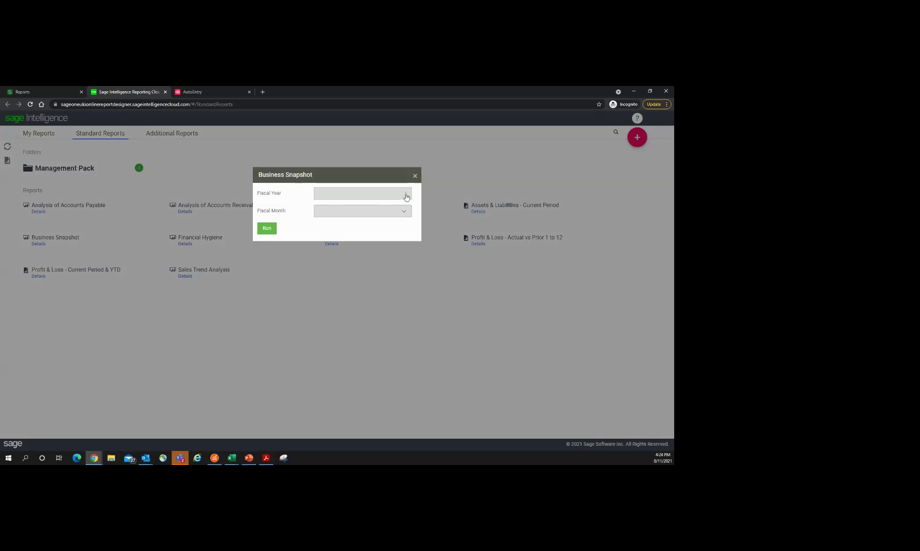
pyautogui.click(415, 177)
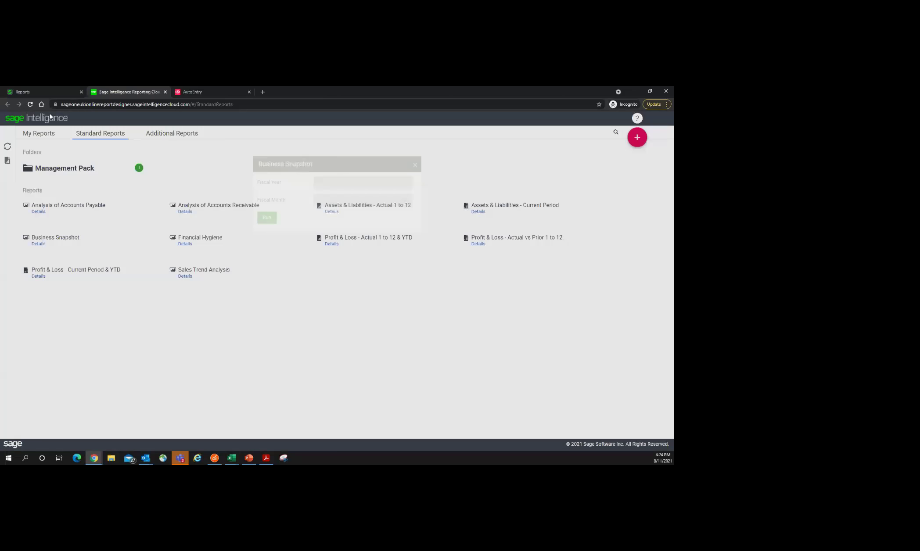
pyautogui.click(163, 92)
pyautogui.click(57, 92)
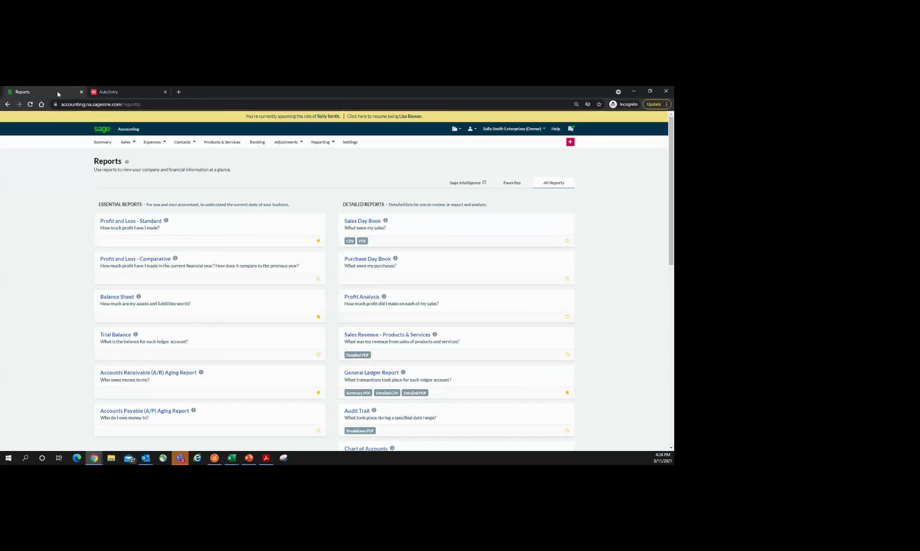
# Step: Reload Reports, launch Sage Intelligence in a new tab, and bring the other company's Reports window forward
pyautogui.click(30, 105)
pyautogui.click(319, 147)
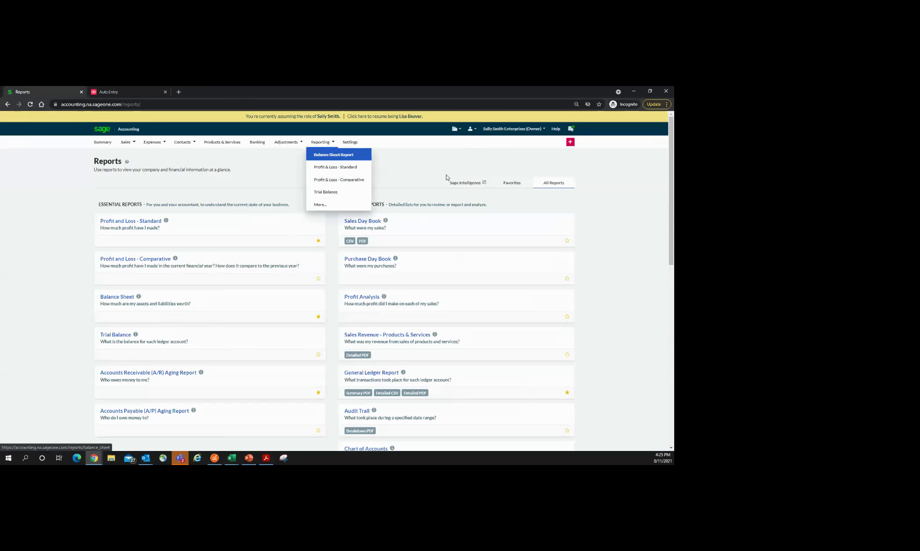
pyautogui.click(468, 183)
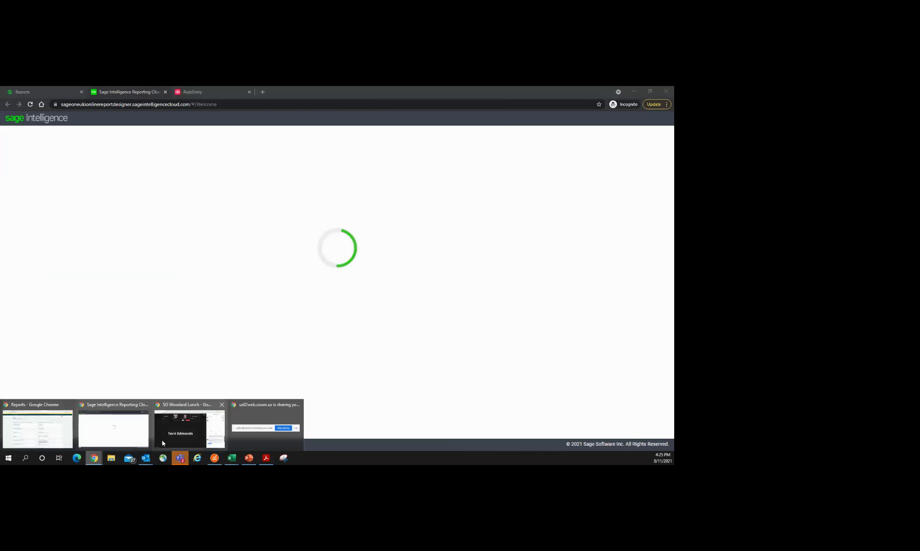
pyautogui.click(44, 435)
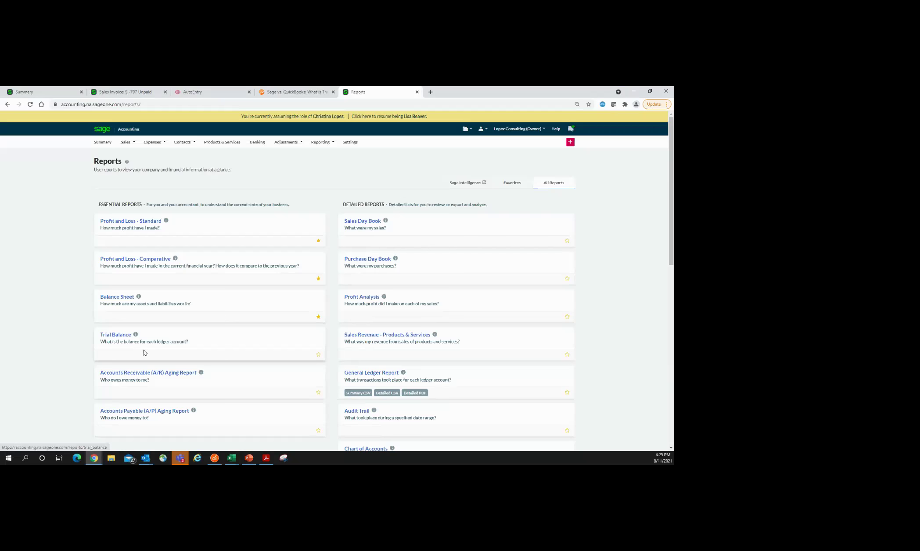
# Step: Browse all report categories and open the Audit Trail Breakdown for August 2021
pyautogui.scroll(-2, 269, 385)
pyautogui.scroll(-1, 265, 377)
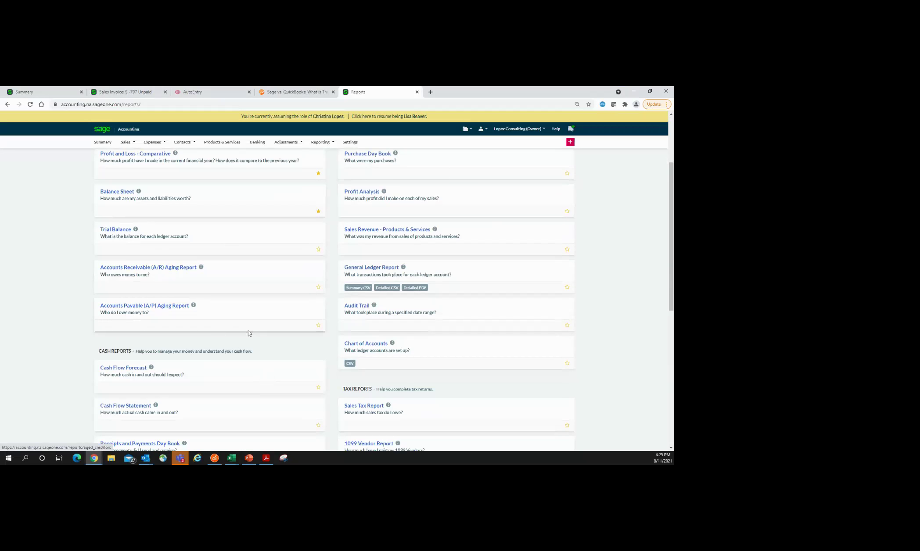
pyautogui.scroll(-5, 283, 325)
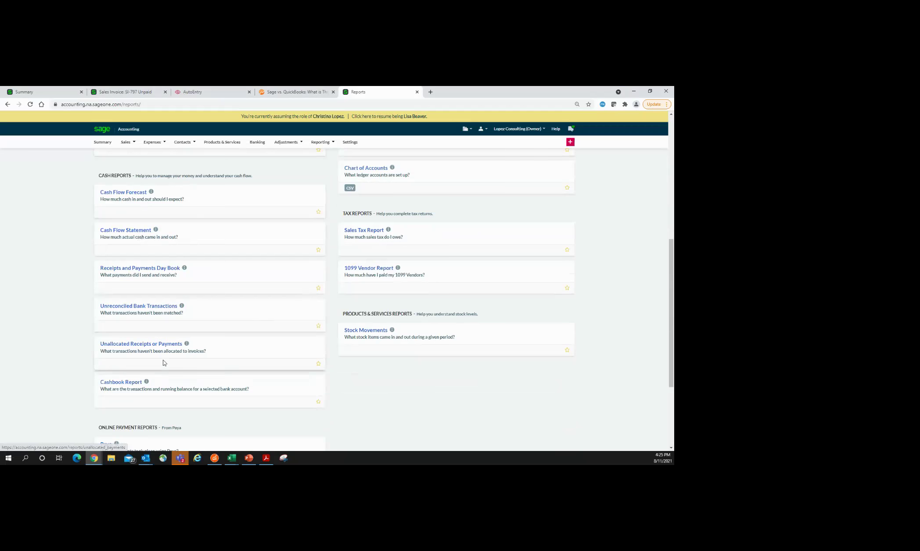
pyautogui.scroll(-1, 278, 350)
pyautogui.scroll(-3, 279, 350)
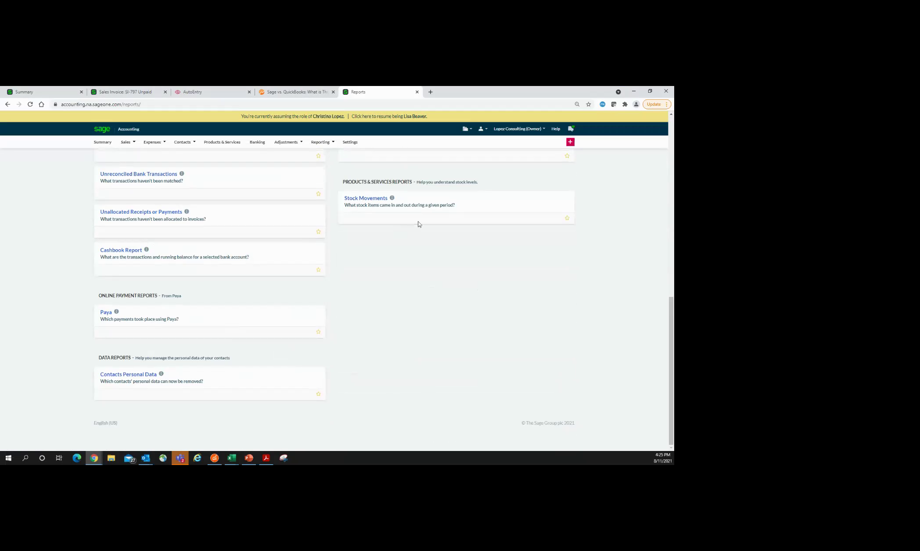
pyautogui.scroll(4, 608, 327)
pyautogui.scroll(2, 621, 343)
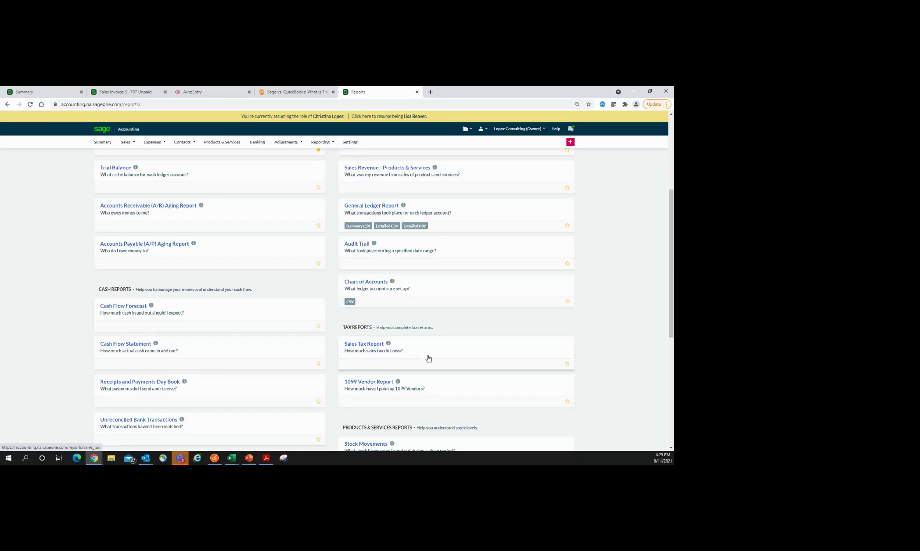
pyautogui.scroll(1, 459, 303)
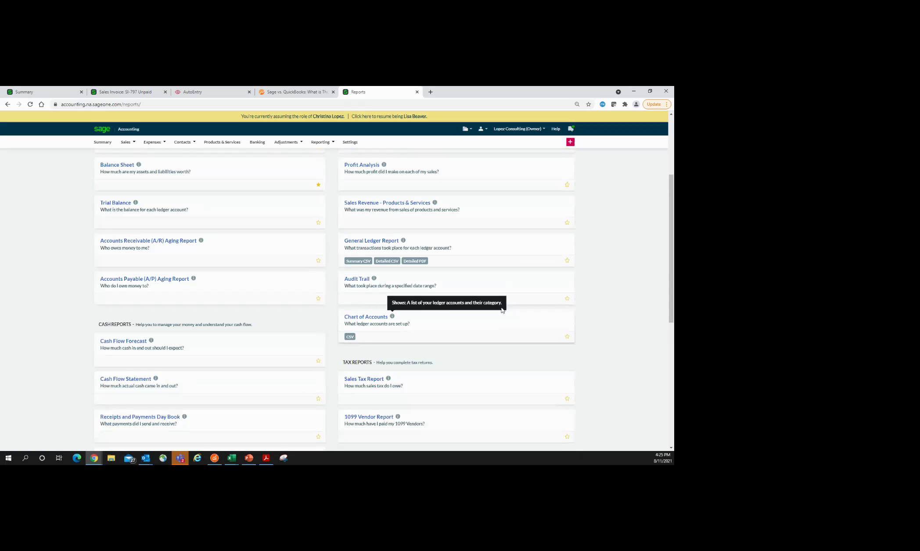
pyautogui.click(357, 279)
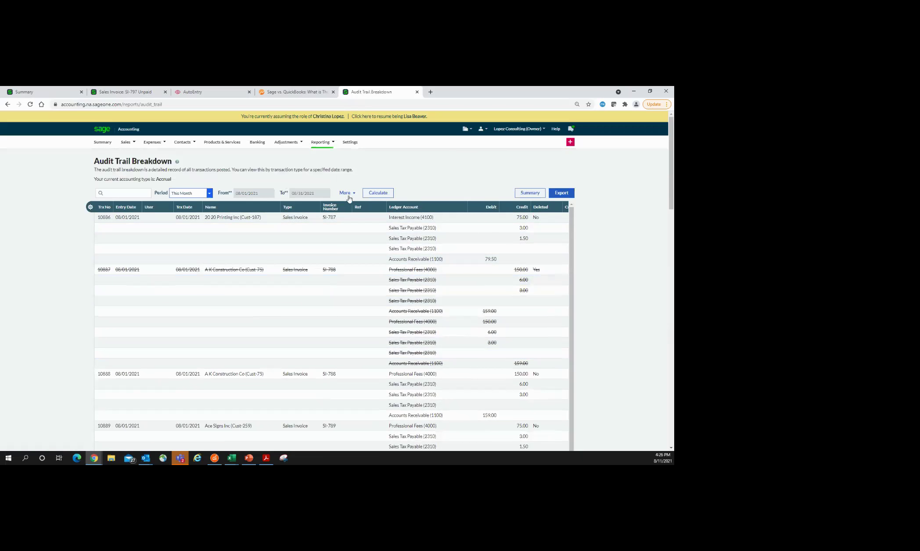
# Step: Filter the audit trail to Vendor Payment transactions (three results), then return to the Reports overview
pyautogui.click(346, 193)
pyautogui.click(165, 210)
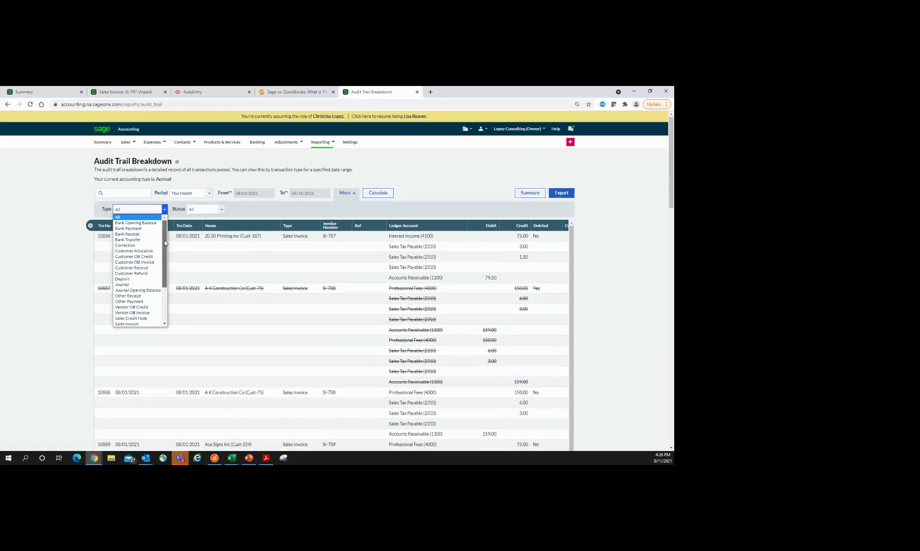
pyautogui.scroll(-5, 158, 304)
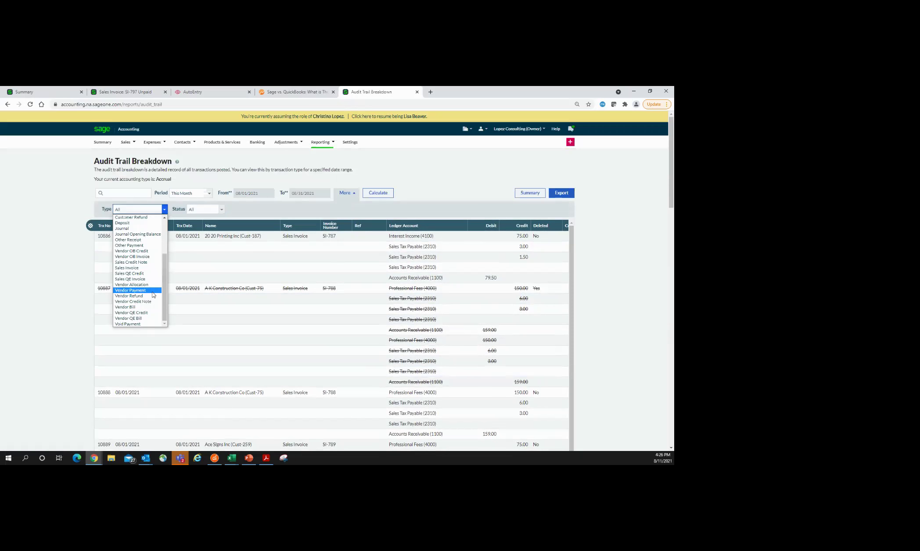
pyautogui.click(153, 293)
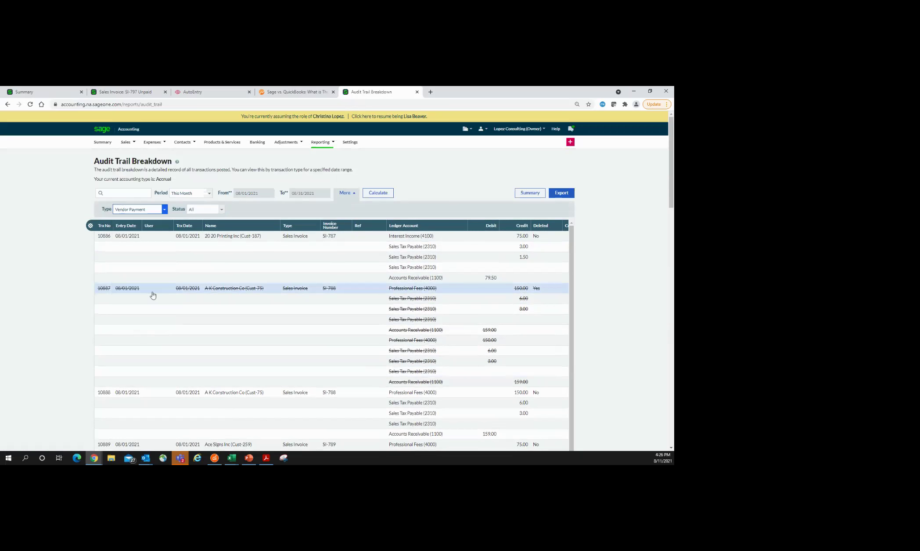
pyautogui.click(382, 196)
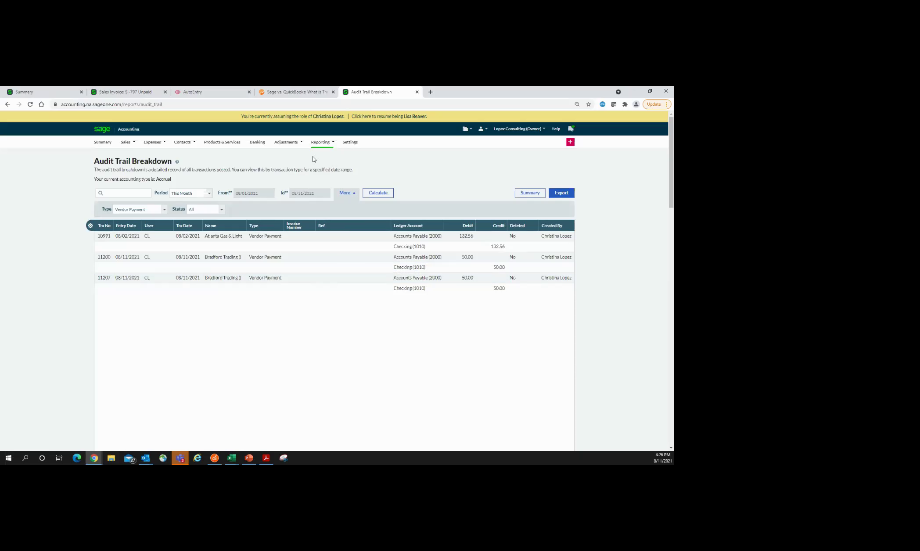
pyautogui.click(325, 147)
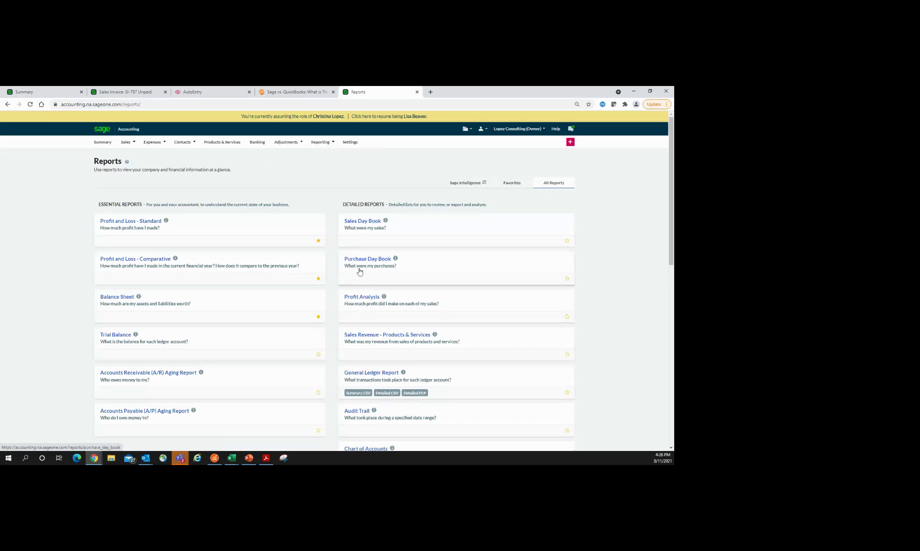
# Step: Run the Sage Intelligence Business Snapshot for fiscal year 2019, fiscal month December
pyautogui.click(94, 458)
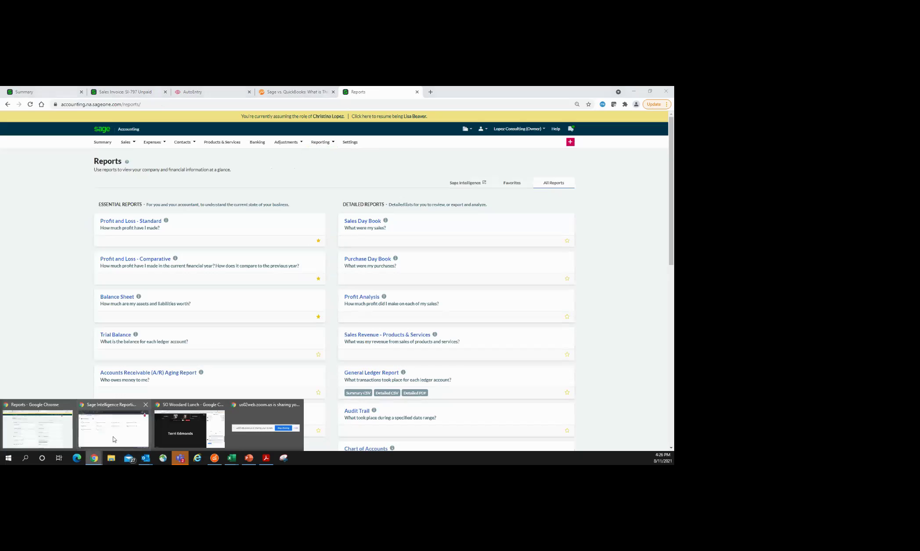
pyautogui.click(114, 440)
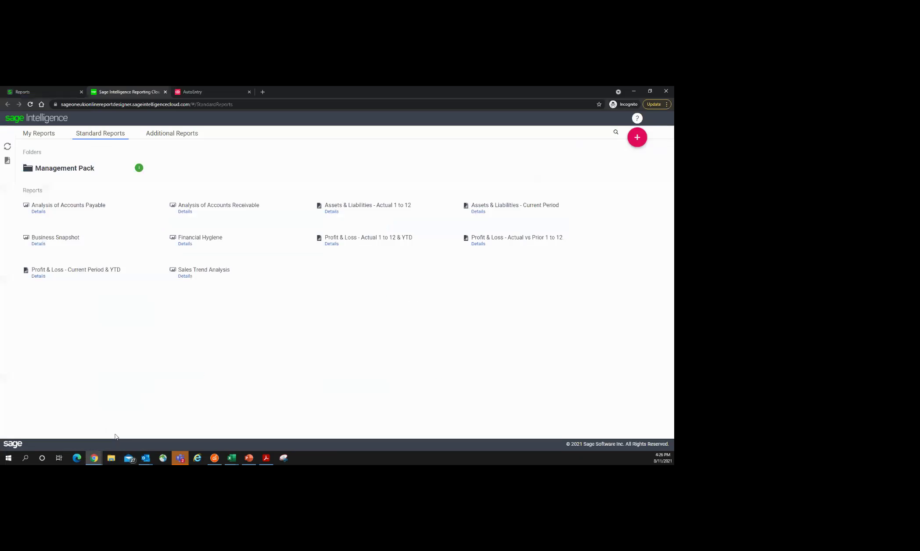
pyautogui.click(113, 241)
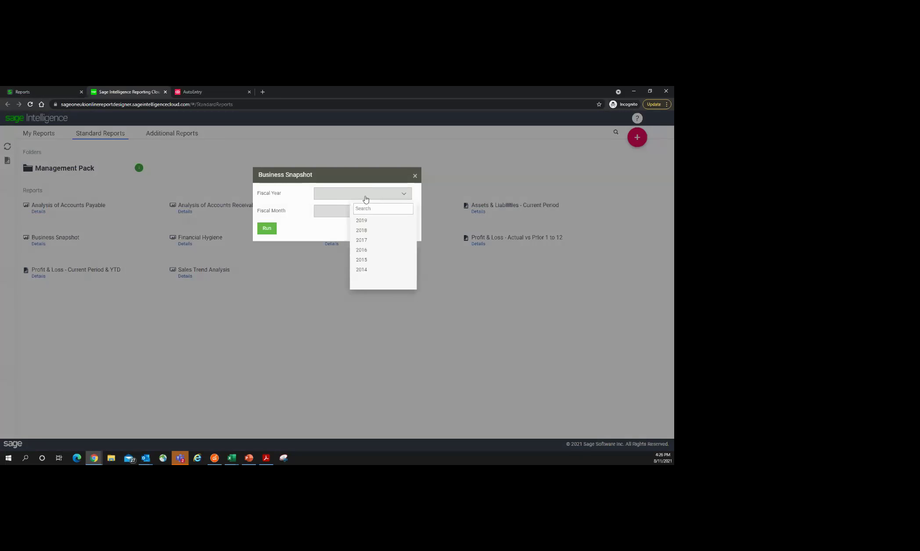
pyautogui.click(360, 219)
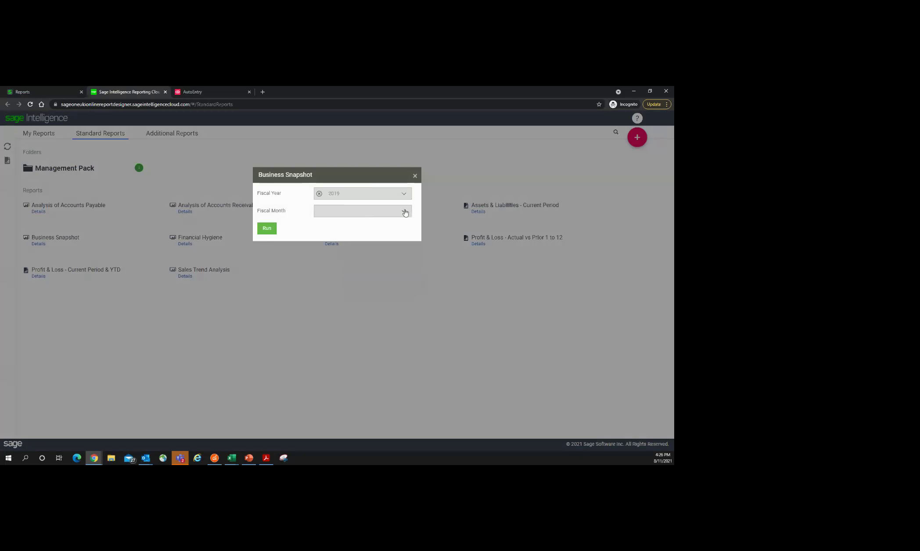
pyautogui.click(397, 214)
pyautogui.scroll(-3, 368, 286)
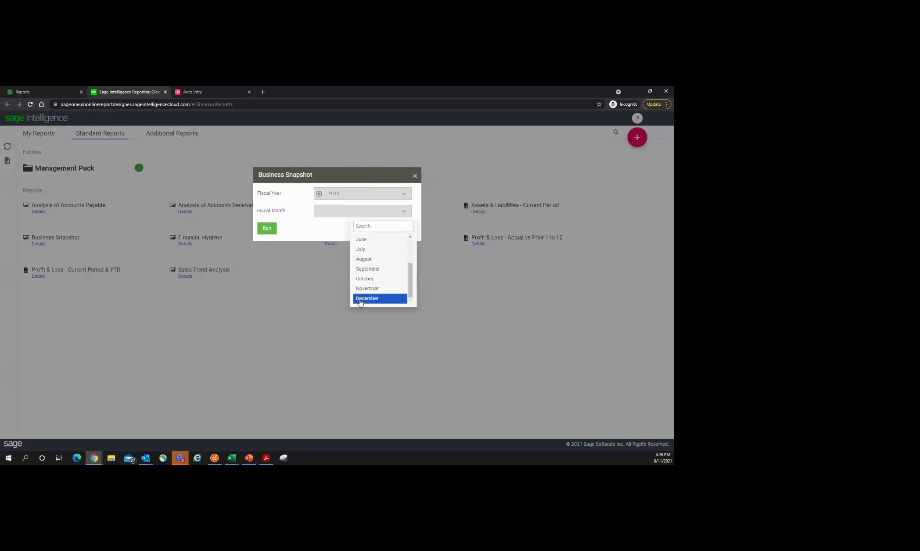
pyautogui.click(361, 298)
pyautogui.click(267, 229)
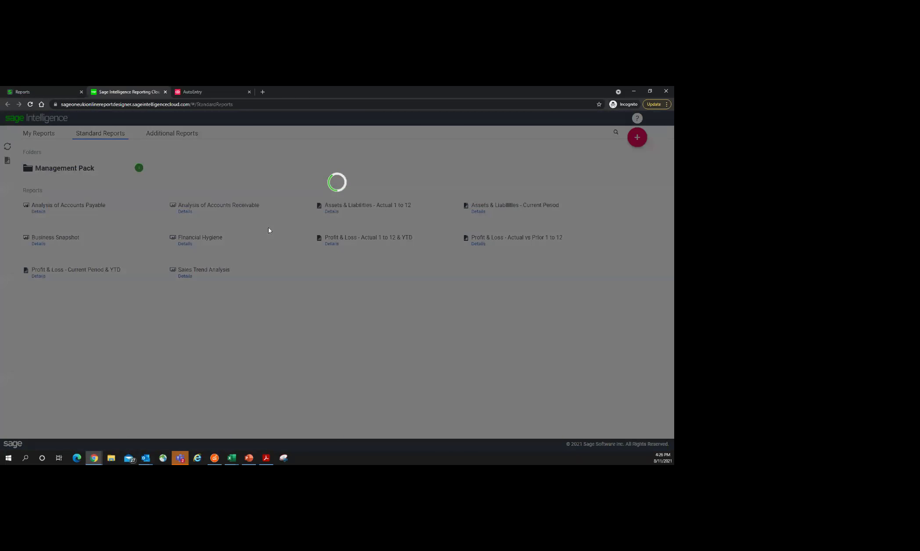
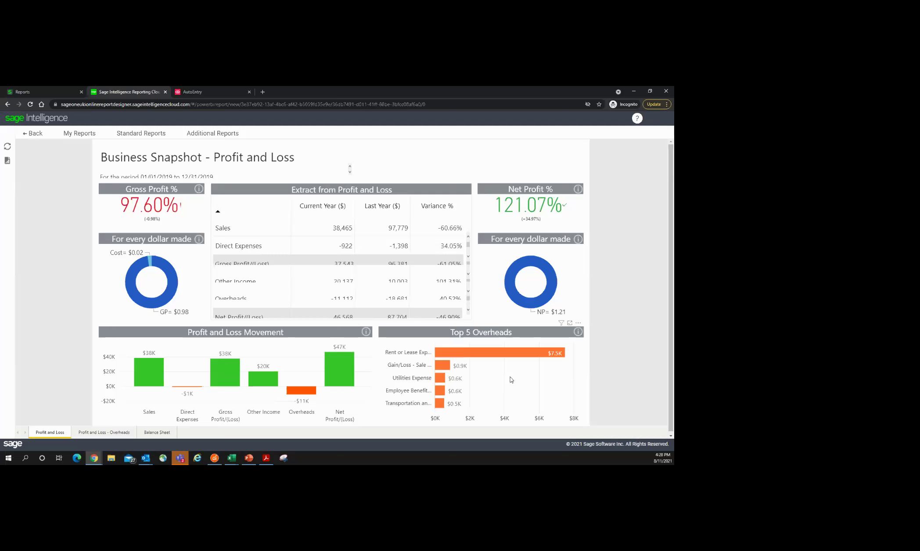
# Step: Review the Overheads page's account filter and the Balance Sheet, then return to Standard Reports
pyautogui.click(100, 434)
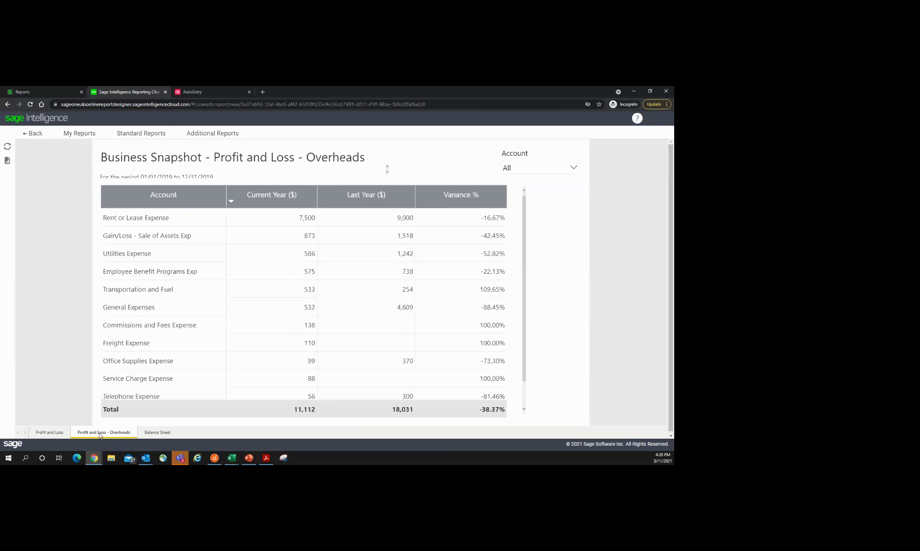
pyautogui.click(574, 168)
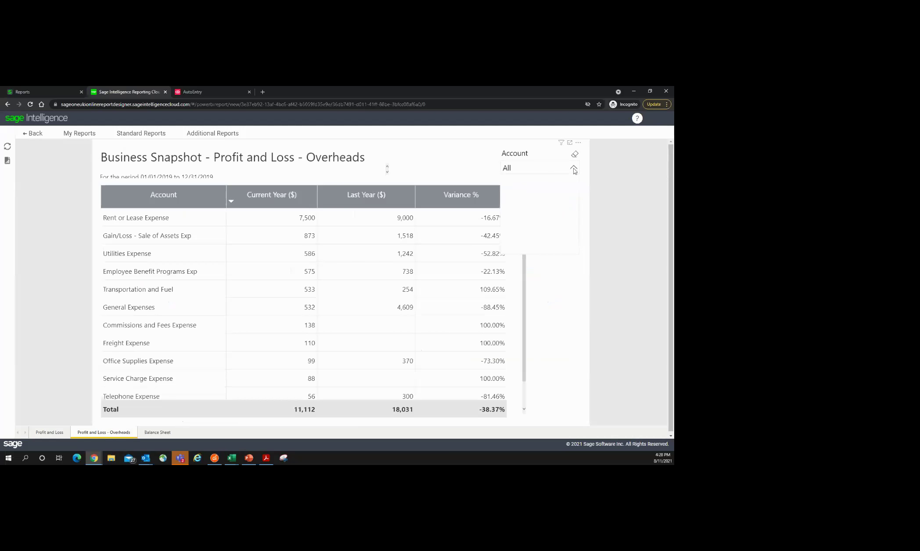
pyautogui.moveTo(577, 188); pyautogui.dragTo(577, 230)
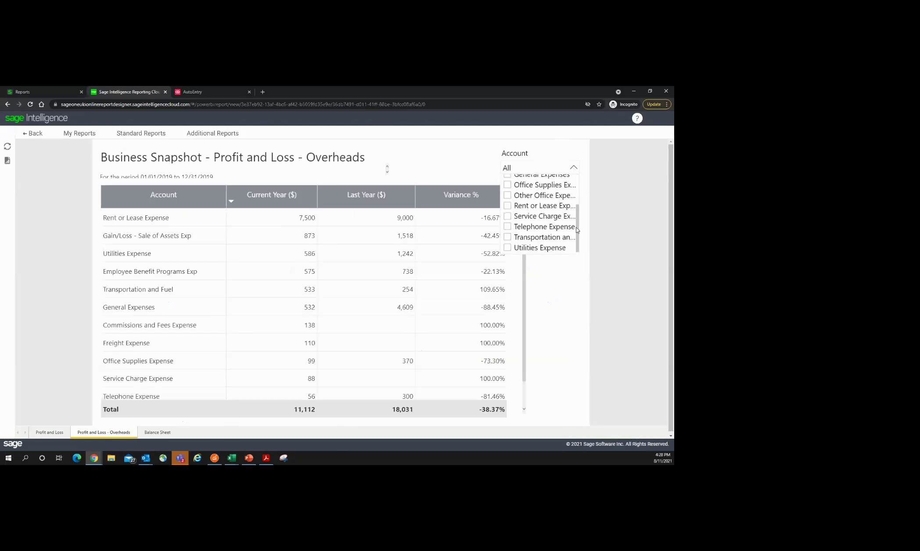
pyautogui.click(162, 435)
pyautogui.click(159, 434)
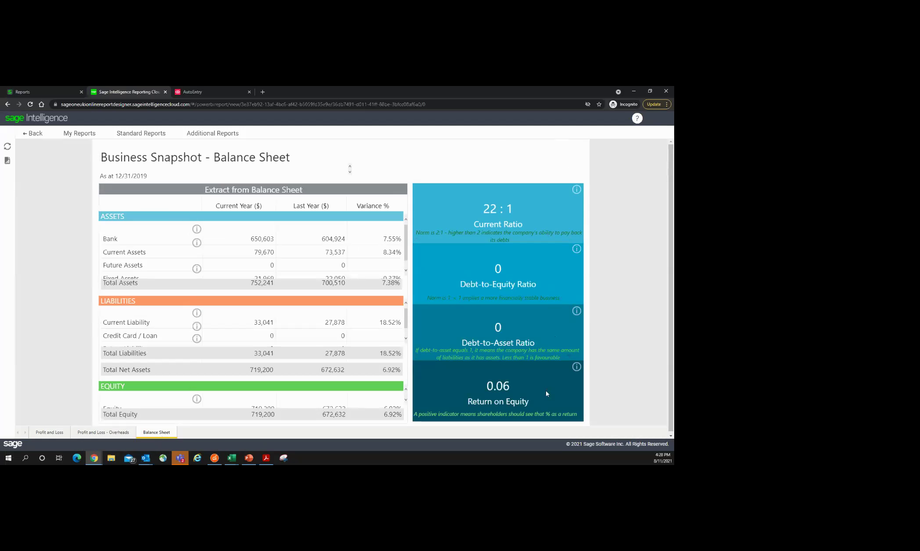
pyautogui.click(49, 432)
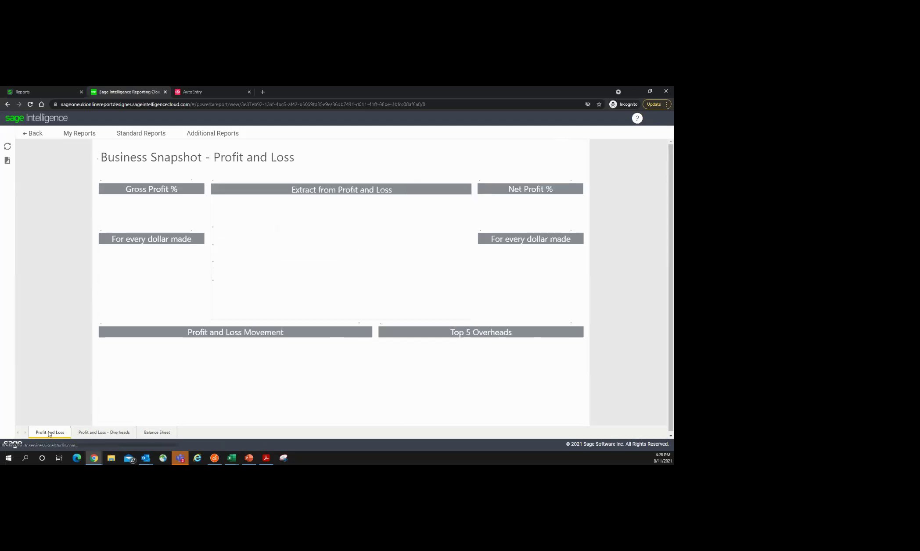
pyautogui.click(38, 140)
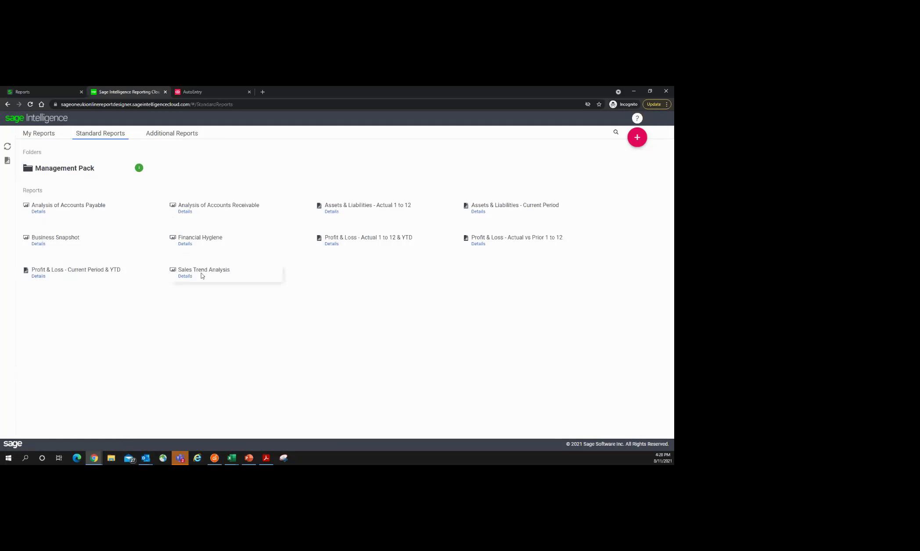
# Step: Show the Additional Reports list and open the pink + new-report menu
pyautogui.click(176, 136)
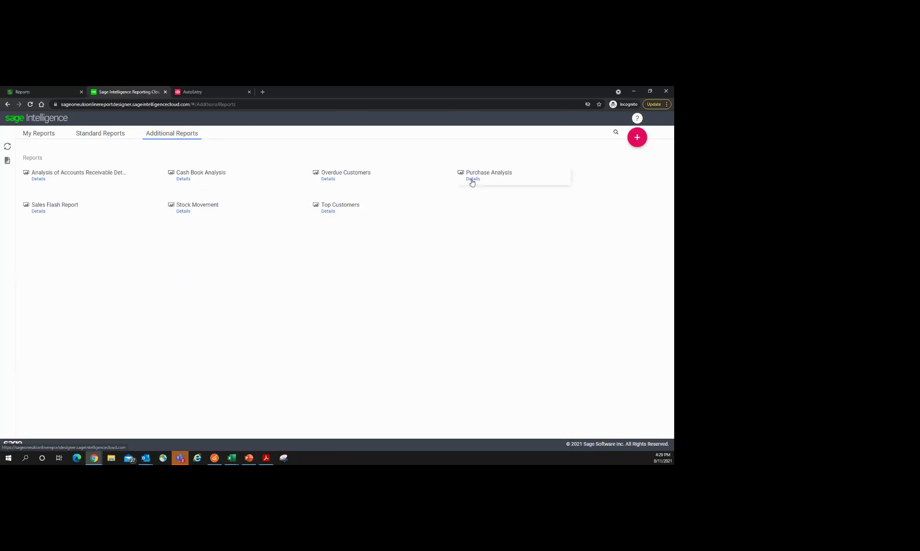
pyautogui.click(638, 139)
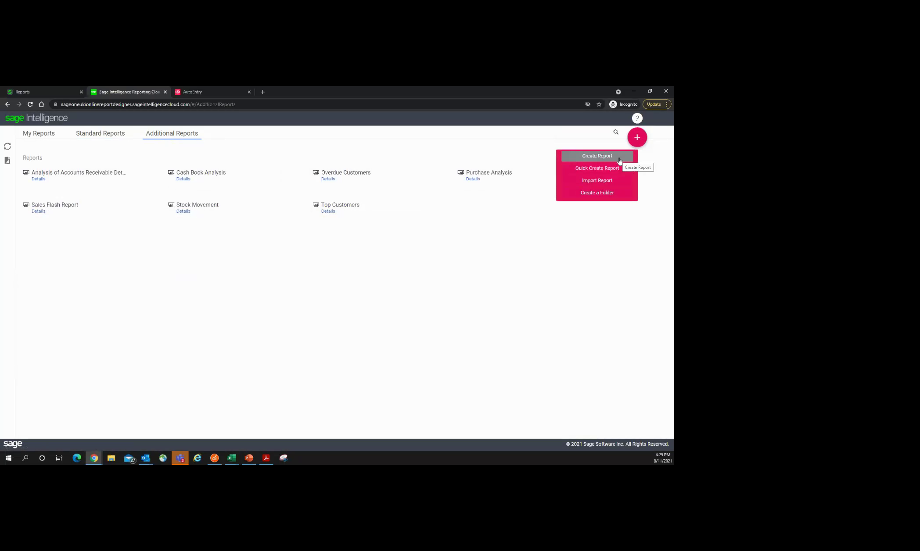
# Step: Preview Quick Create Report's Rows and Columns options, cancel it, and show My Reports
pyautogui.click(609, 168)
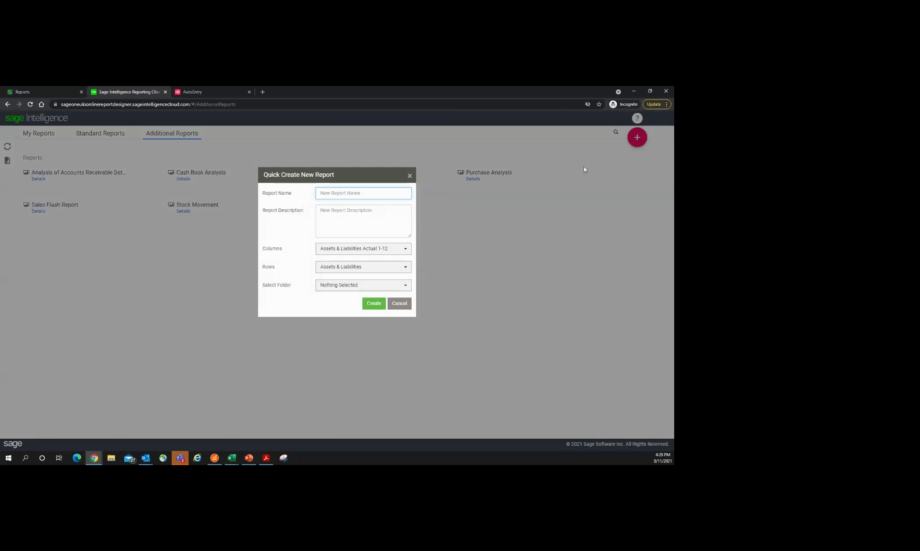
pyautogui.click(400, 269)
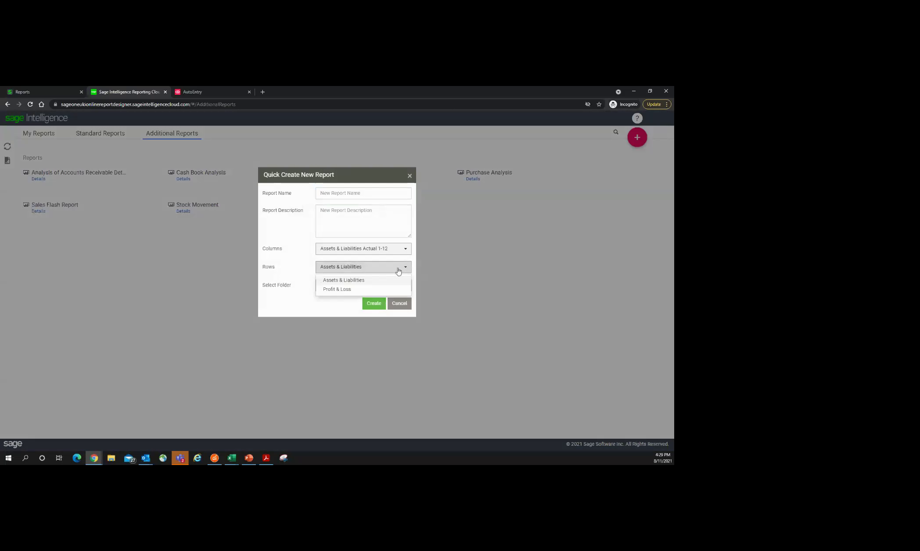
pyautogui.click(403, 249)
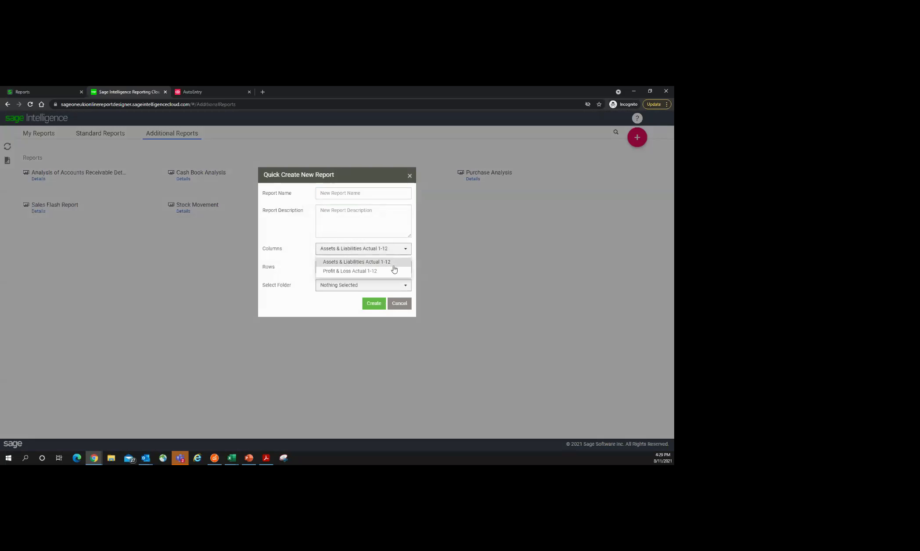
pyautogui.click(409, 176)
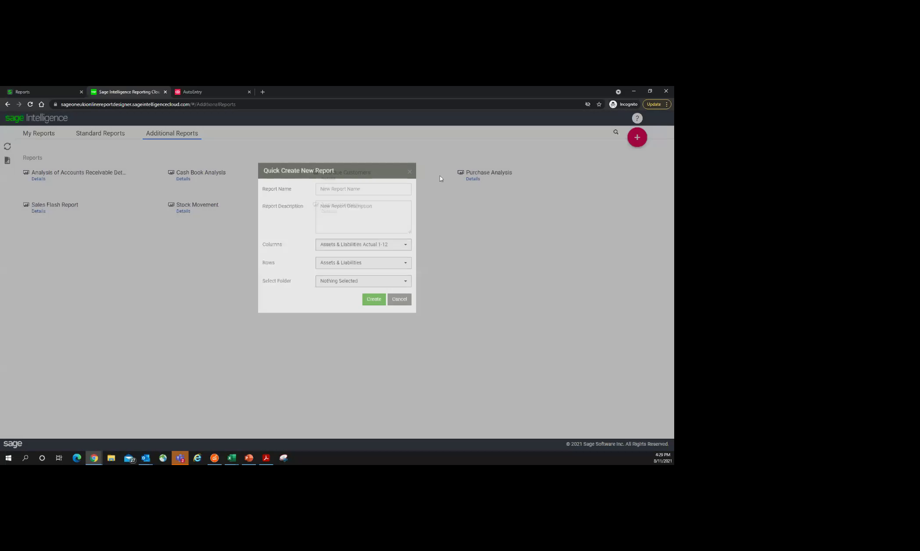
pyautogui.click(638, 146)
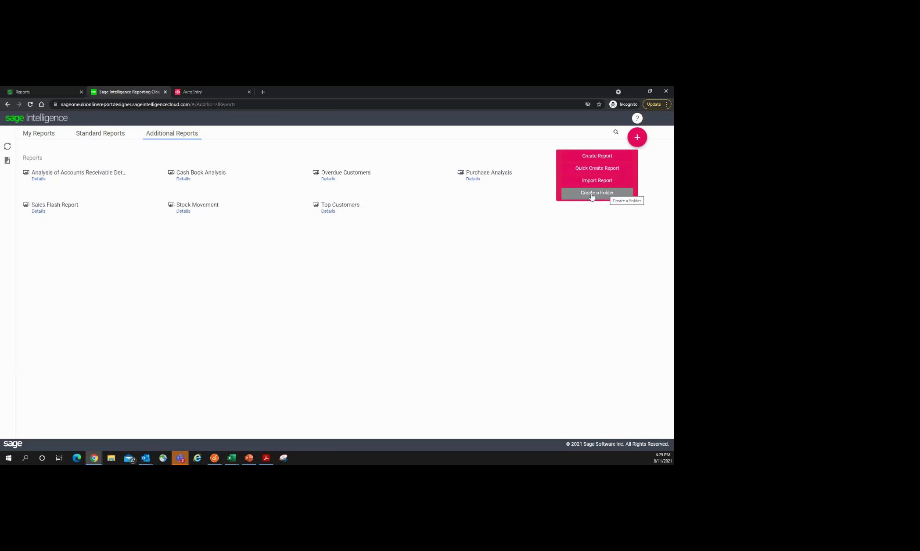
pyautogui.click(39, 133)
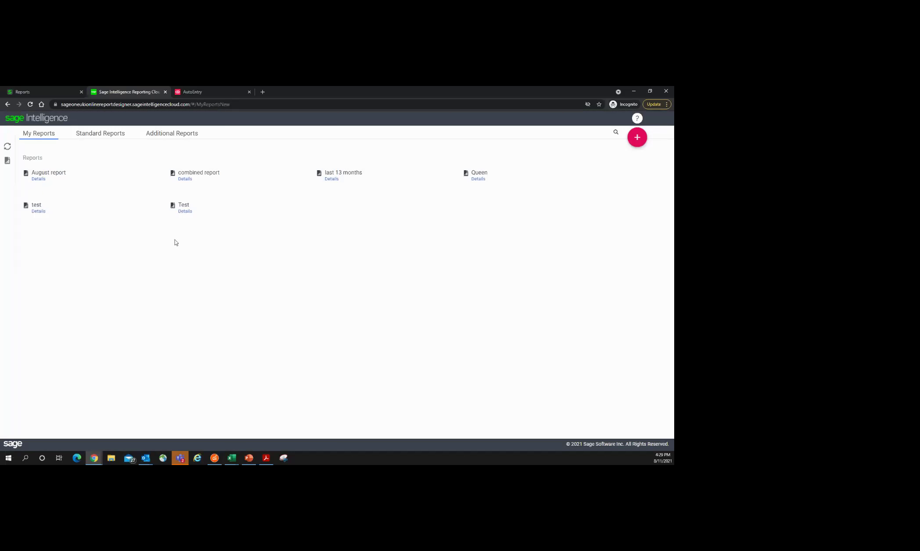
pyautogui.click(93, 459)
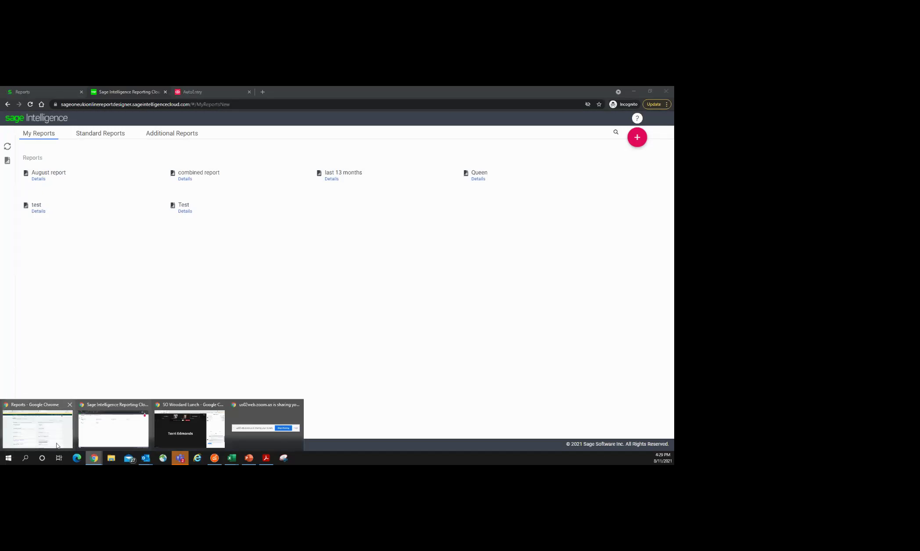
# Step: Browse the default customer, vendor, payment and product ledger accounts in Record and Transactions Settings
pyautogui.click(38, 427)
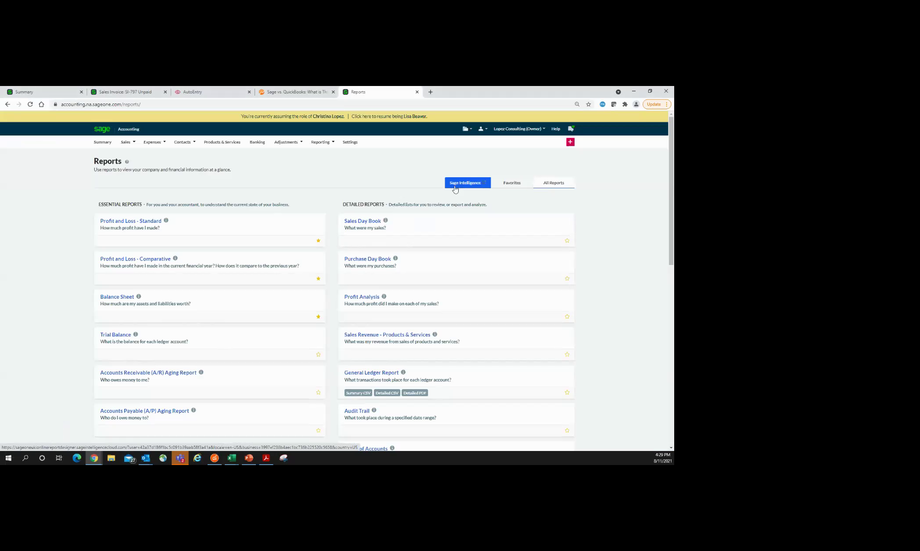
pyautogui.click(351, 143)
pyautogui.moveTo(303, 150)
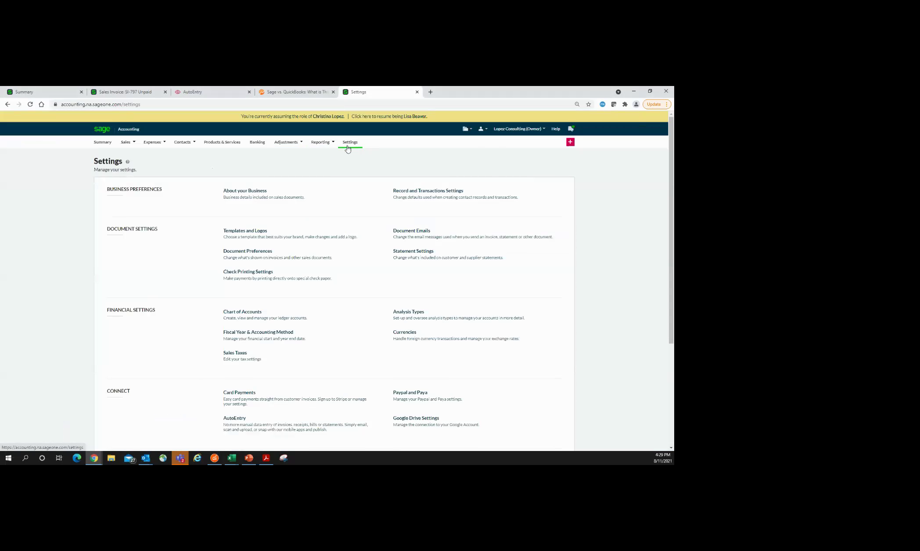
pyautogui.click(422, 201)
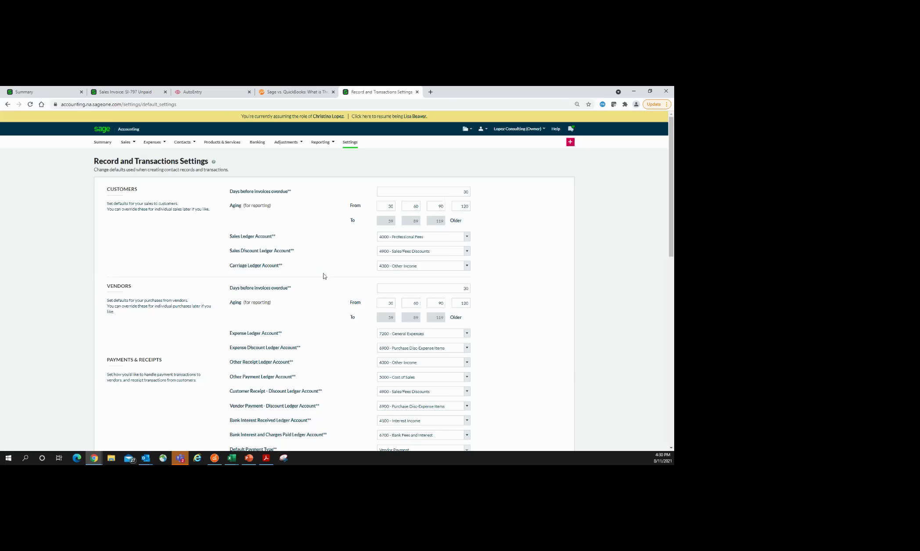
pyautogui.scroll(-3, 597, 310)
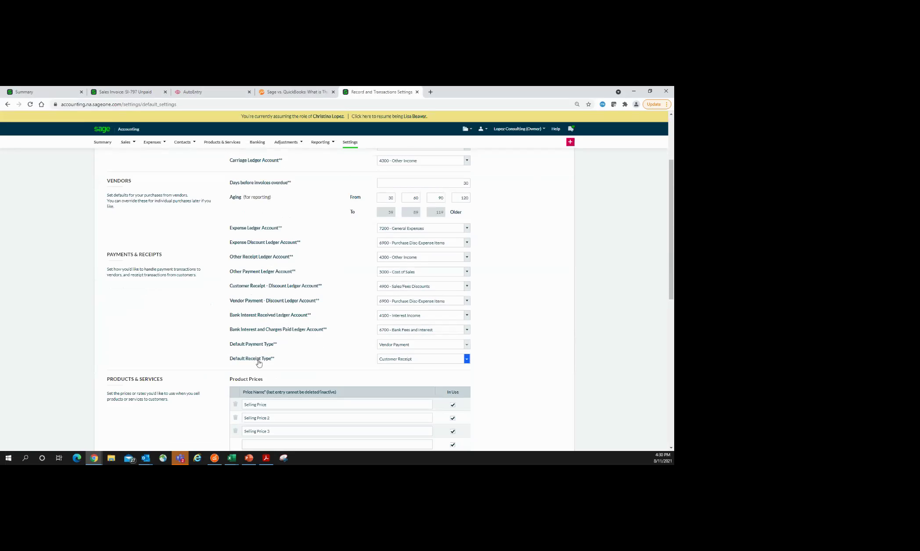
pyautogui.scroll(-3, 211, 335)
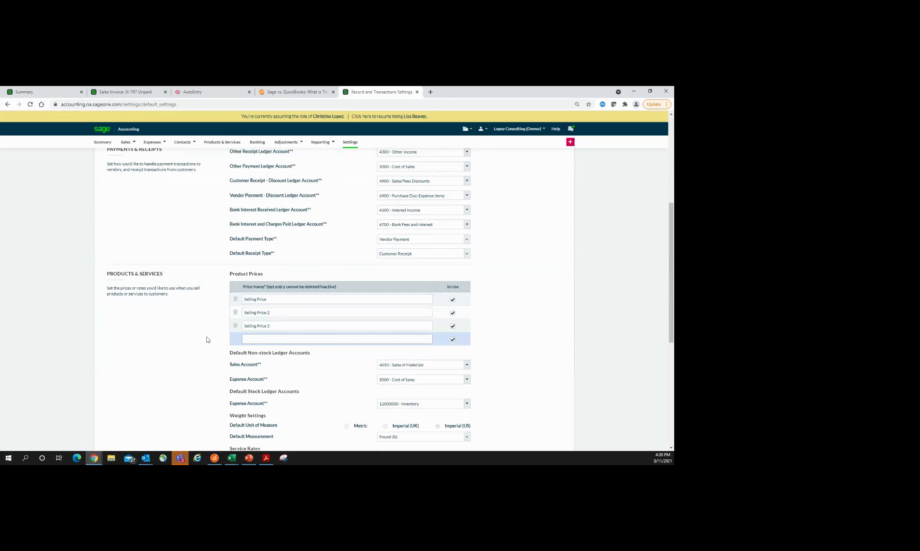
pyautogui.scroll(-3, 148, 342)
pyautogui.scroll(-4, 154, 340)
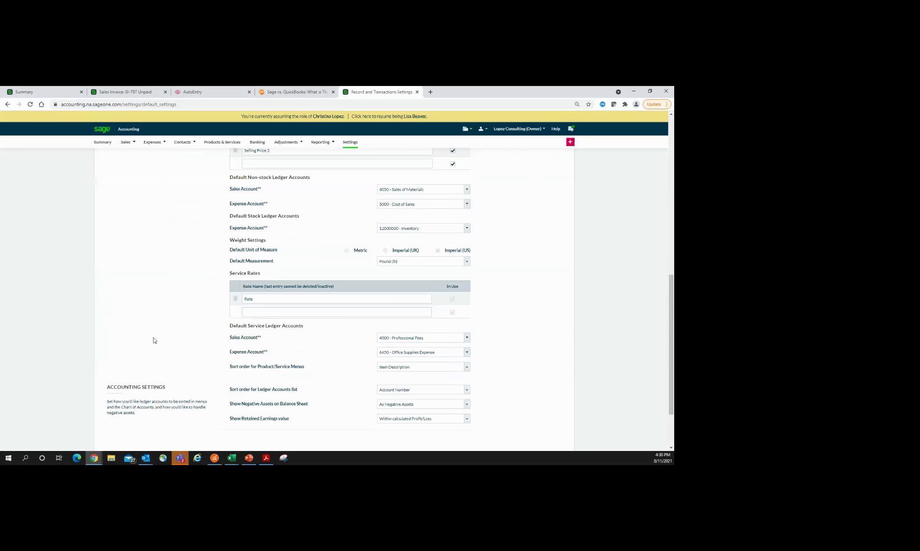
pyautogui.scroll(4, 189, 337)
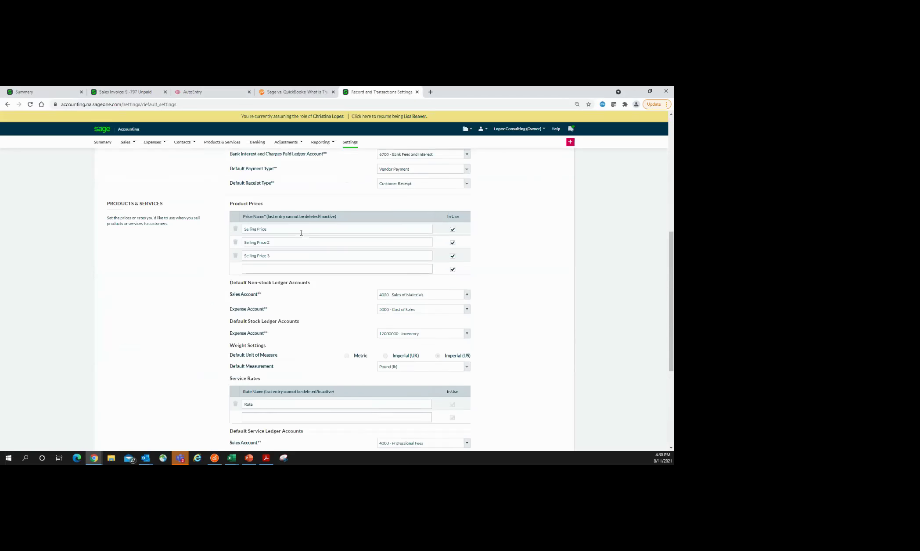
pyautogui.click(349, 143)
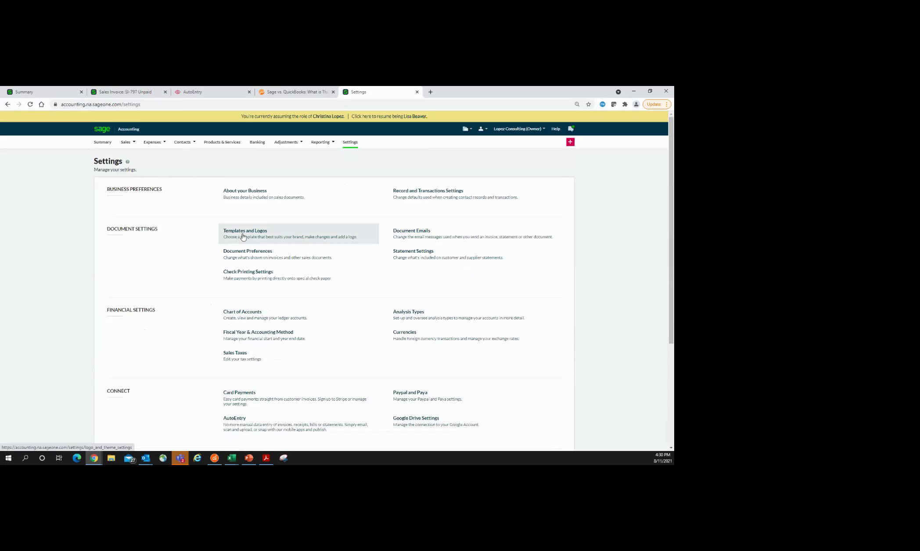
# Step: Look through the Templates and Logos settings and return to Settings
pyautogui.click(243, 238)
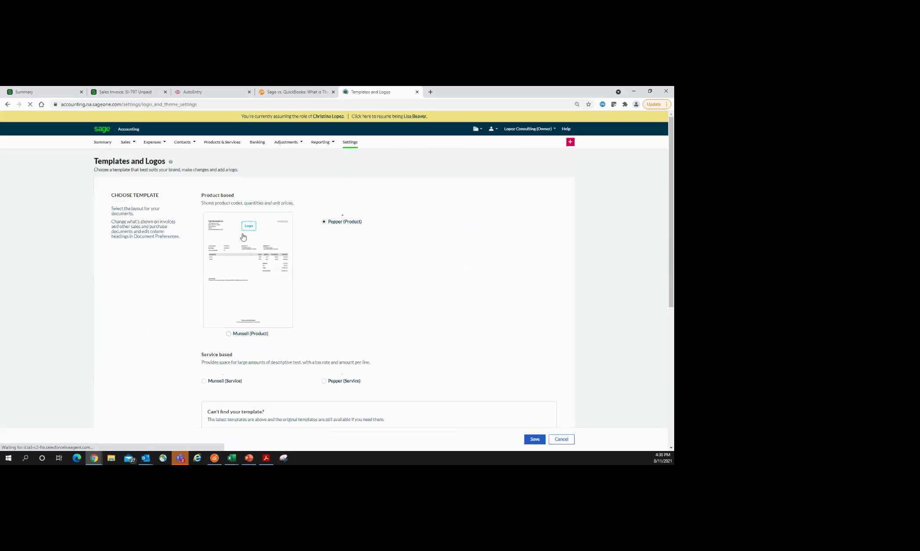
pyautogui.scroll(-5, 182, 345)
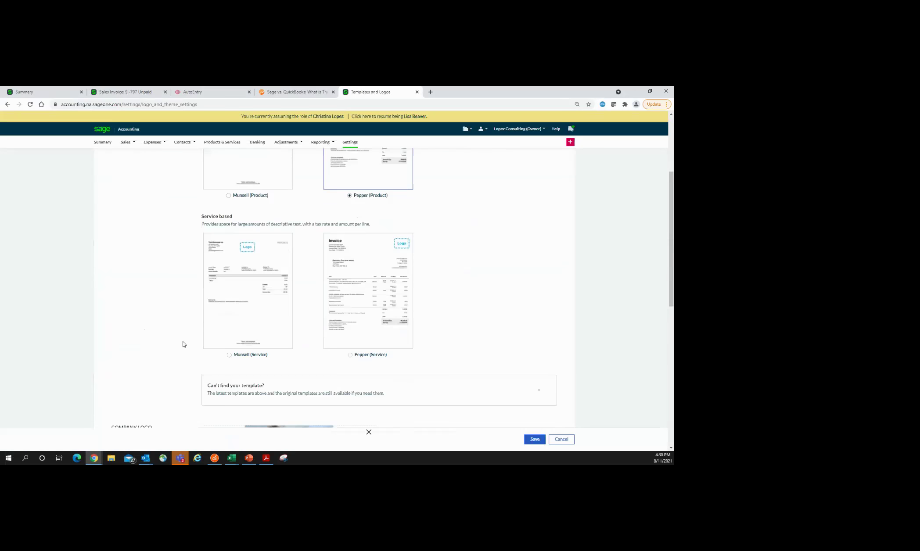
pyautogui.scroll(-3, 183, 346)
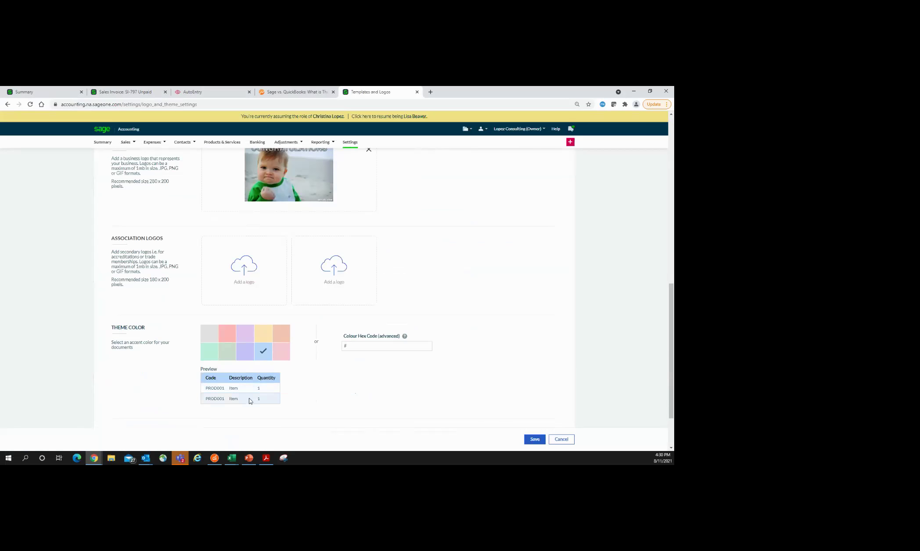
pyautogui.click(351, 147)
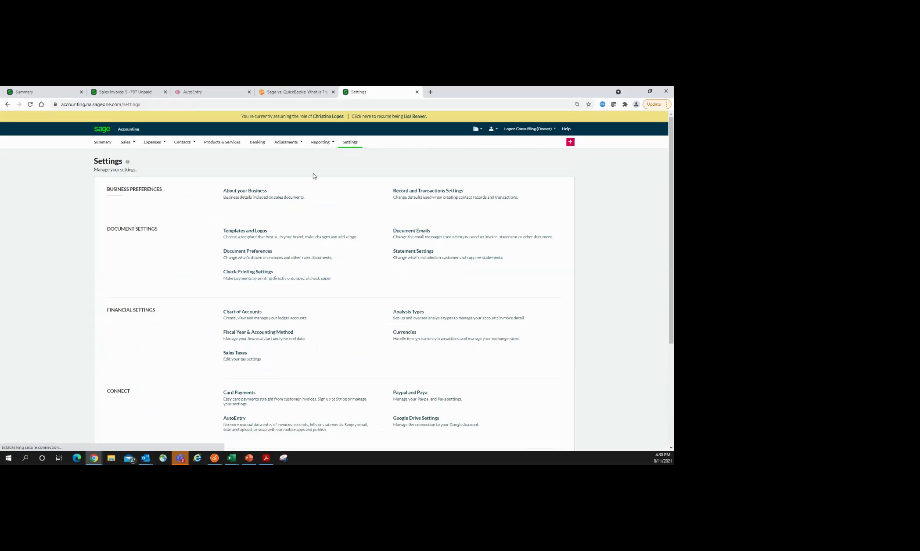
# Step: Review Document Preferences, including tax display options and the Price/Rate label, without changes
pyautogui.click(261, 262)
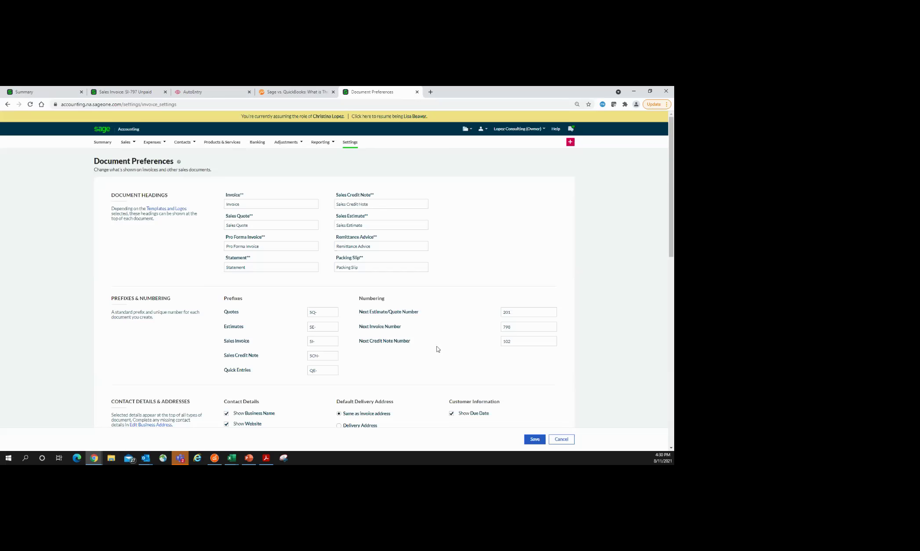
pyautogui.scroll(-1, 435, 350)
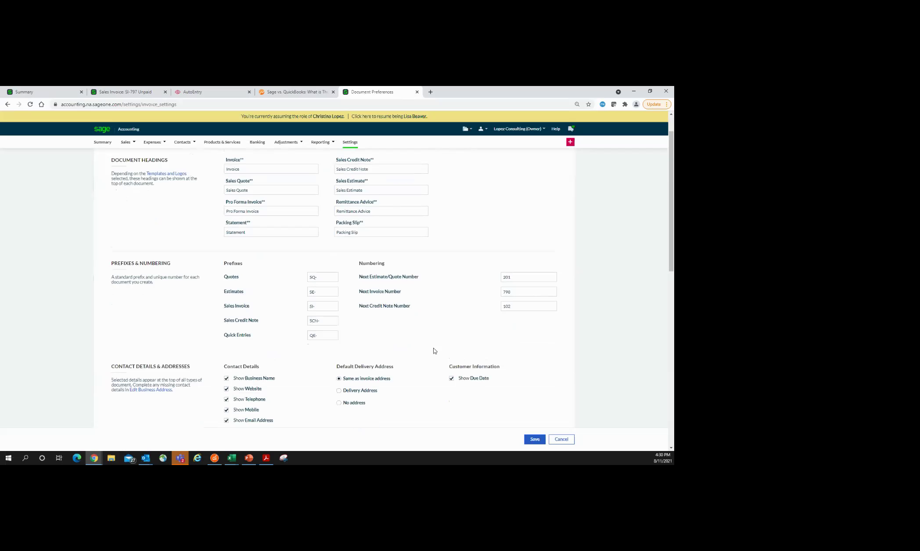
pyautogui.scroll(-5, 434, 351)
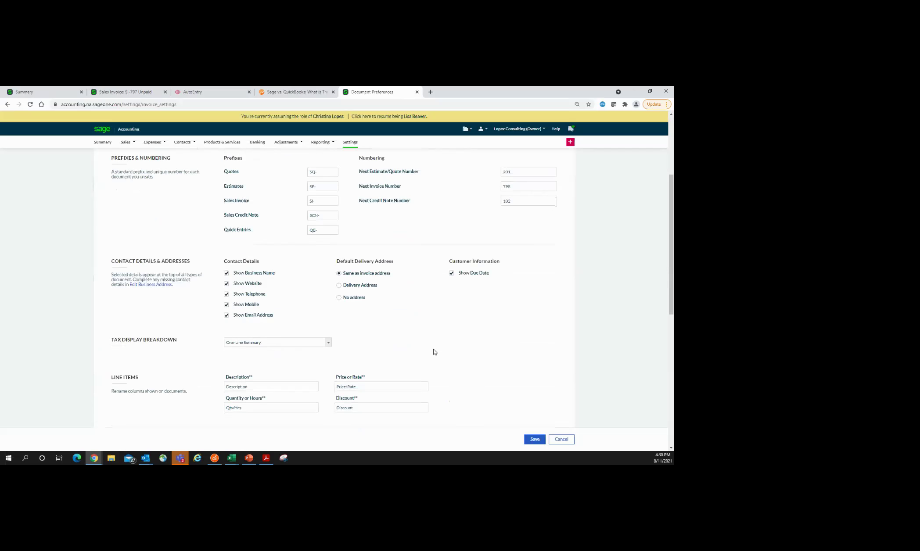
pyautogui.click(328, 273)
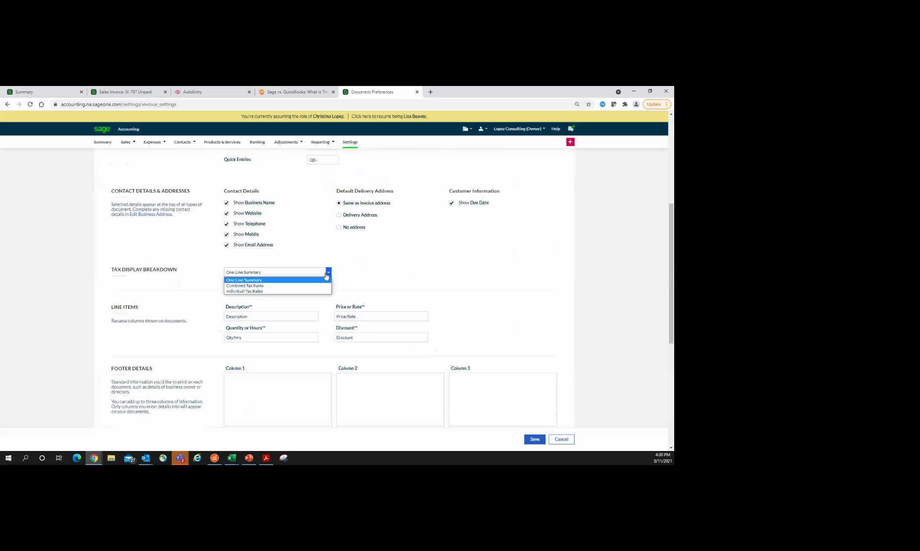
pyautogui.click(455, 278)
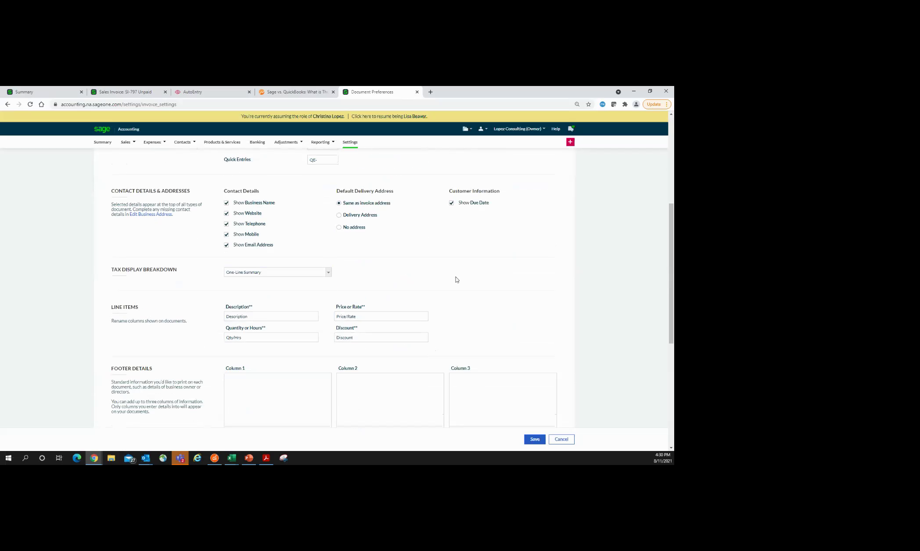
pyautogui.moveTo(385, 317); pyautogui.dragTo(321, 317)
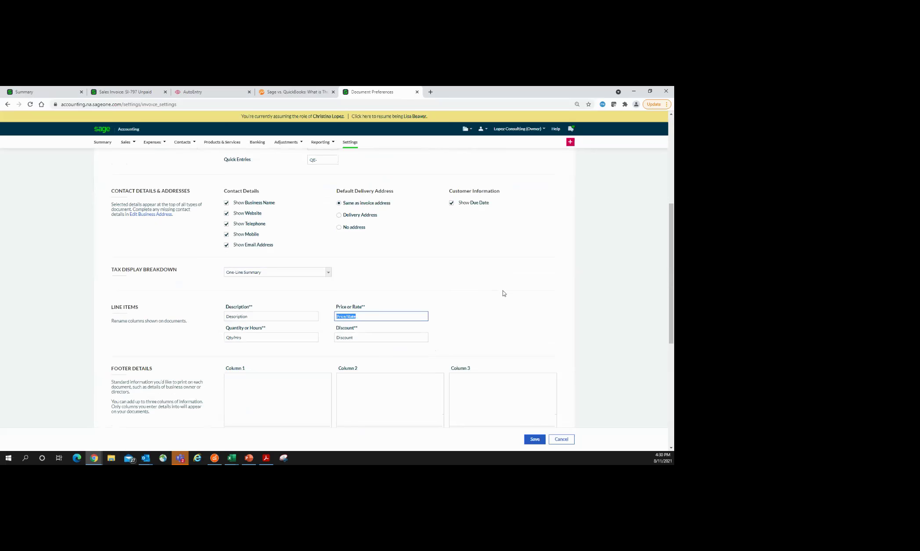
pyautogui.scroll(-3, 503, 293)
pyautogui.scroll(-2, 529, 297)
pyautogui.scroll(4, 525, 295)
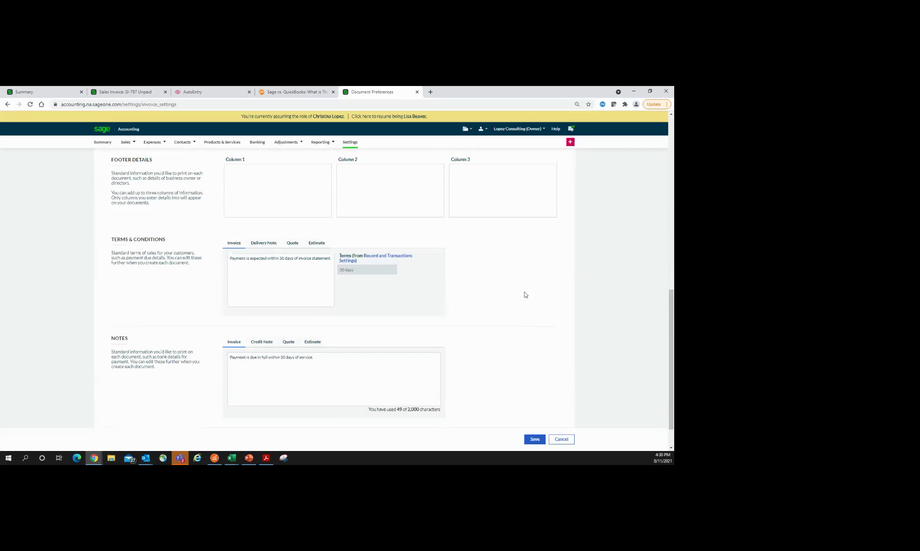
pyautogui.click(357, 145)
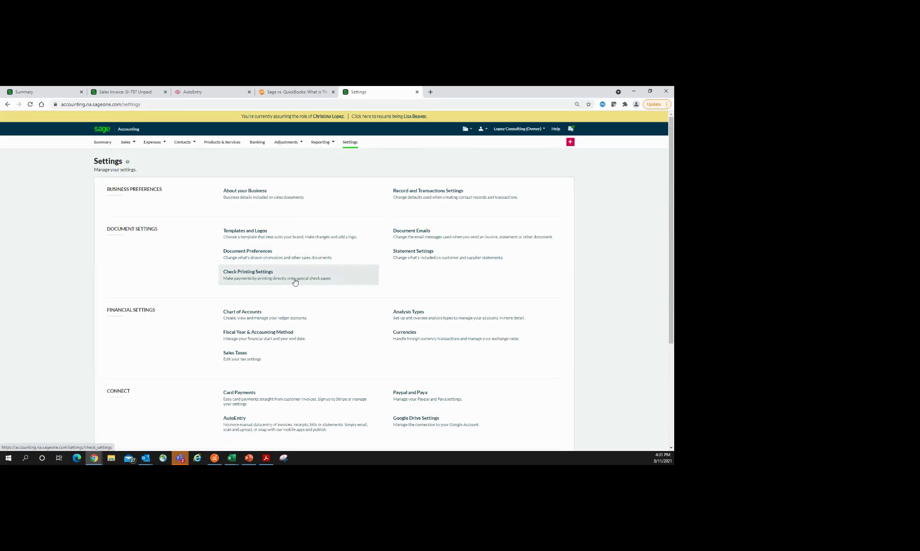
pyautogui.click(425, 238)
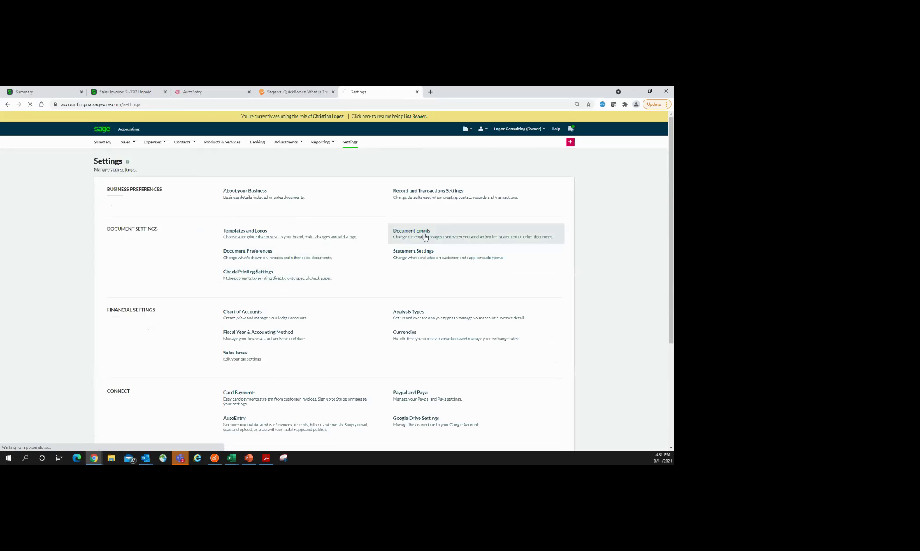
pyautogui.scroll(-1, 302, 355)
pyautogui.scroll(-3, 302, 355)
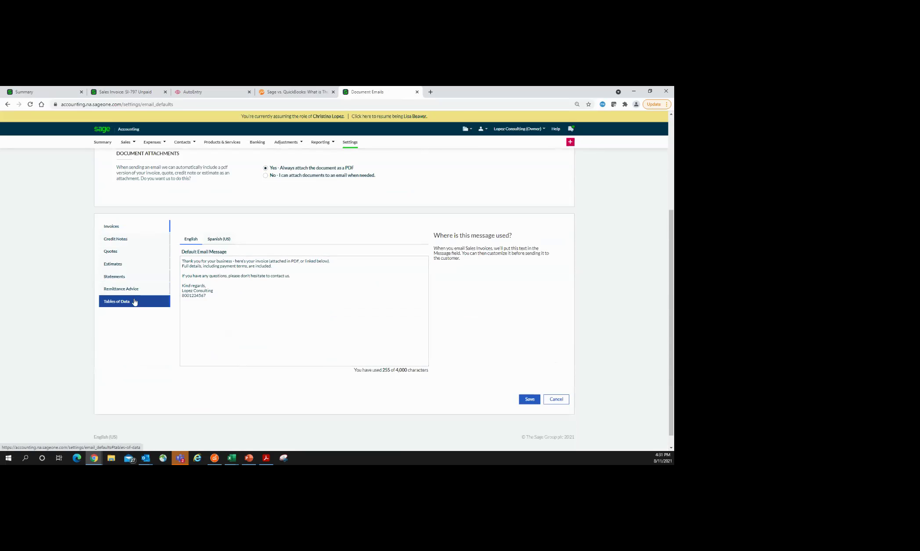
pyautogui.click(220, 241)
pyautogui.scroll(-3, 260, 352)
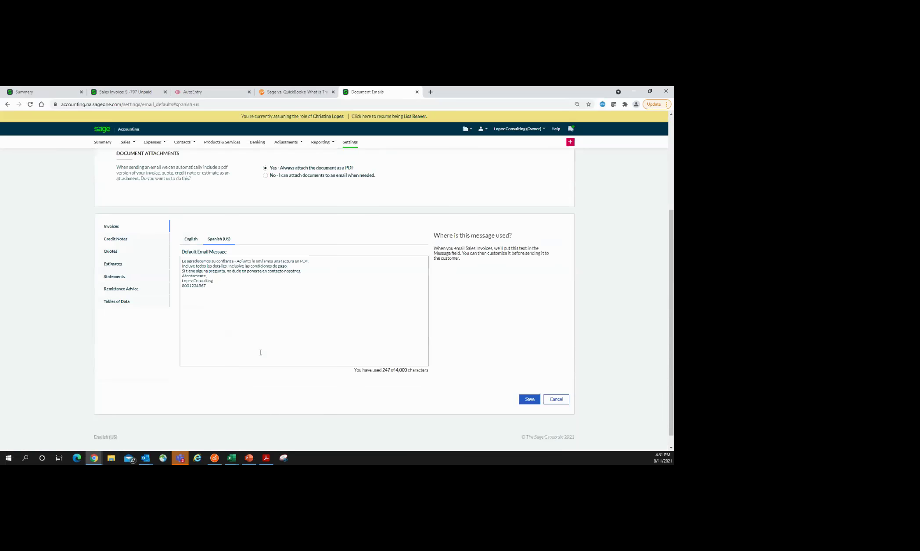
pyautogui.scroll(-1, 258, 327)
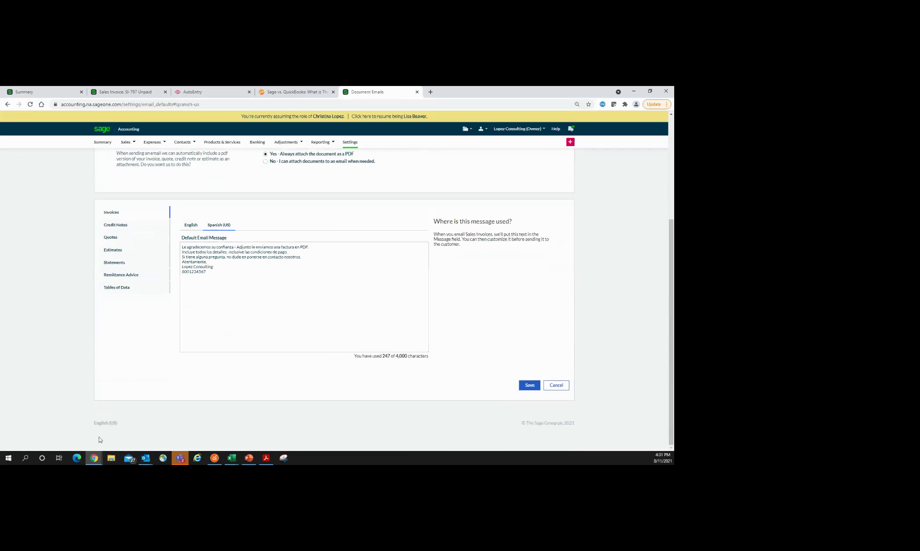
pyautogui.click(103, 424)
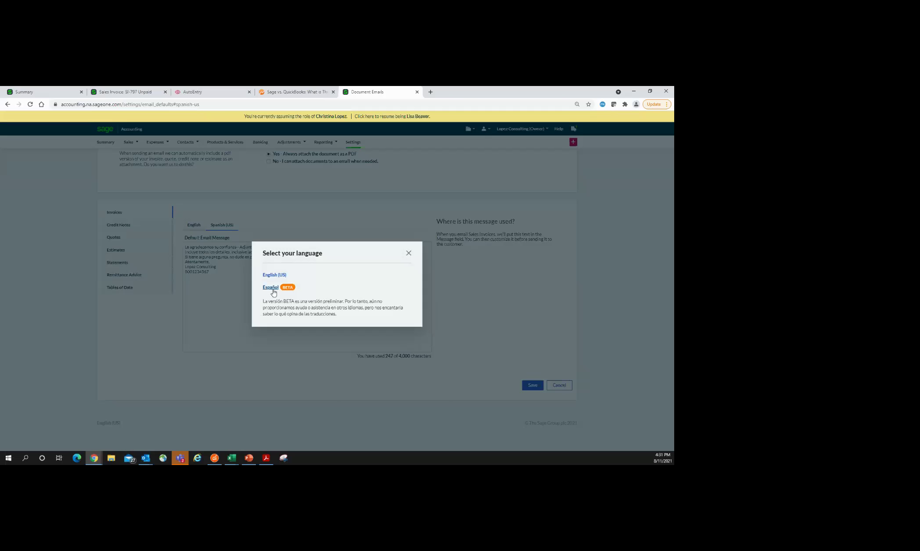
pyautogui.click(409, 254)
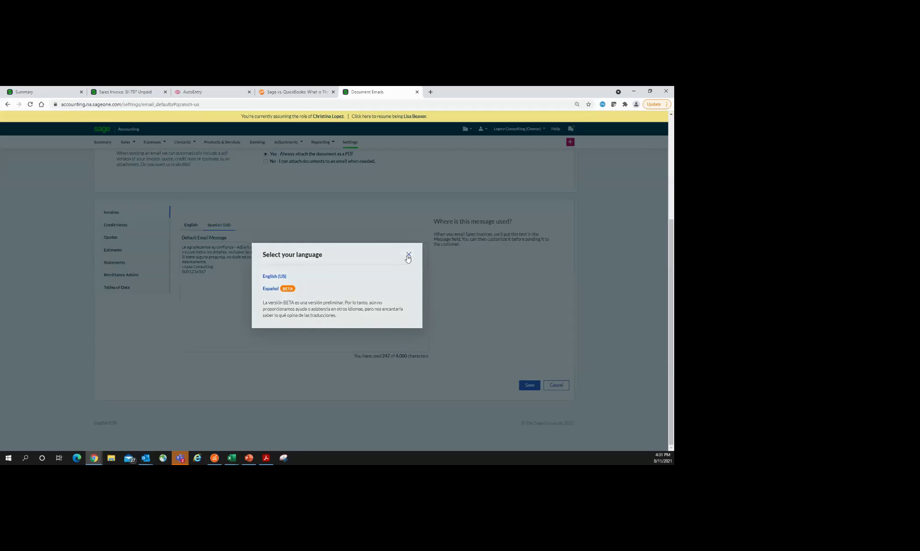
pyautogui.click(356, 146)
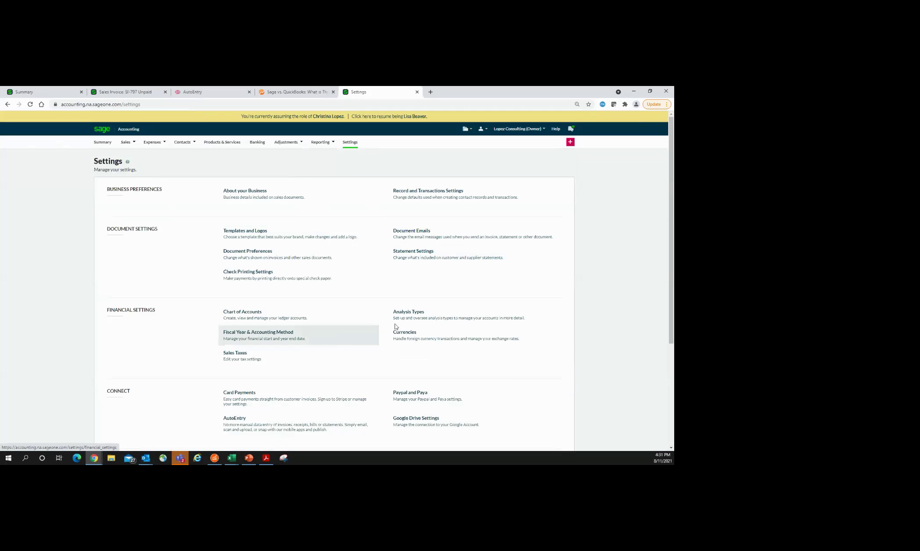
# Step: Open Analysis Types and inspect the Rentals type name, leaving it unchanged
pyautogui.click(409, 319)
pyautogui.click(408, 312)
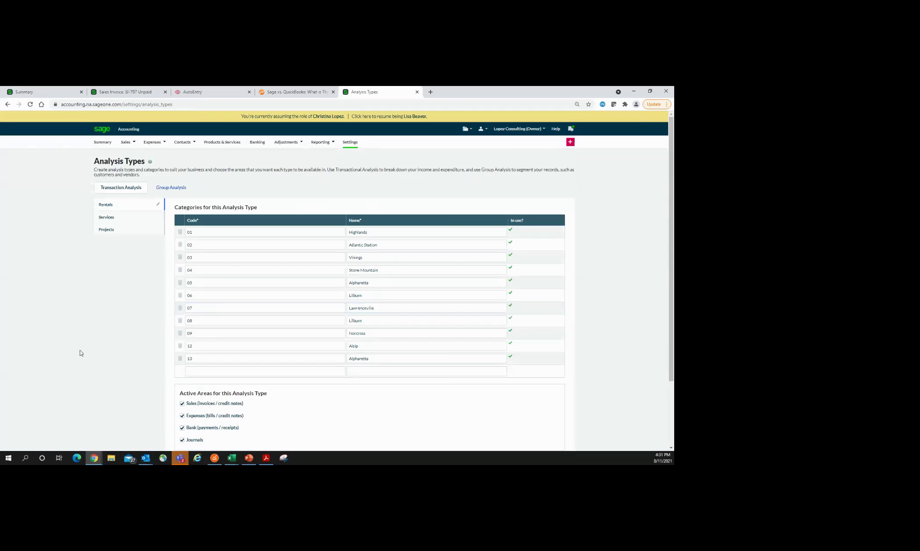
pyautogui.scroll(-2, 88, 351)
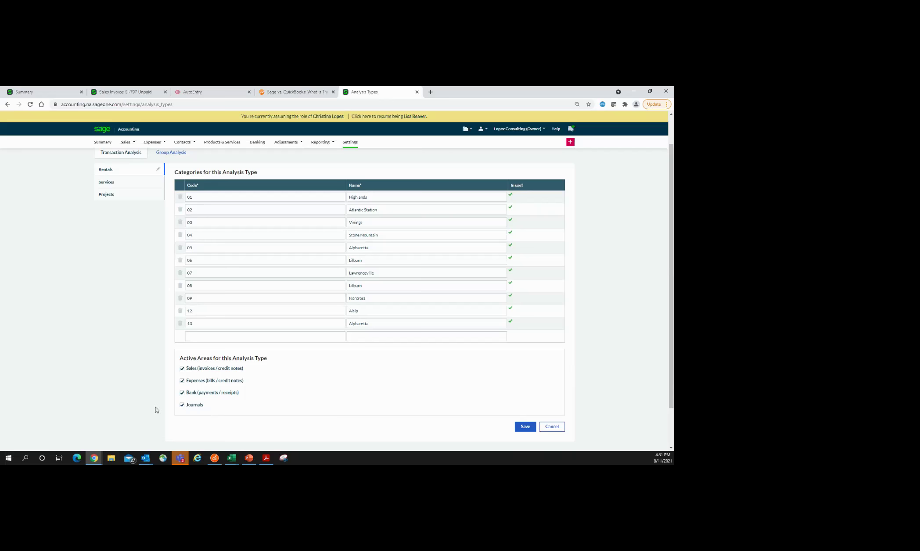
pyautogui.scroll(2, 124, 399)
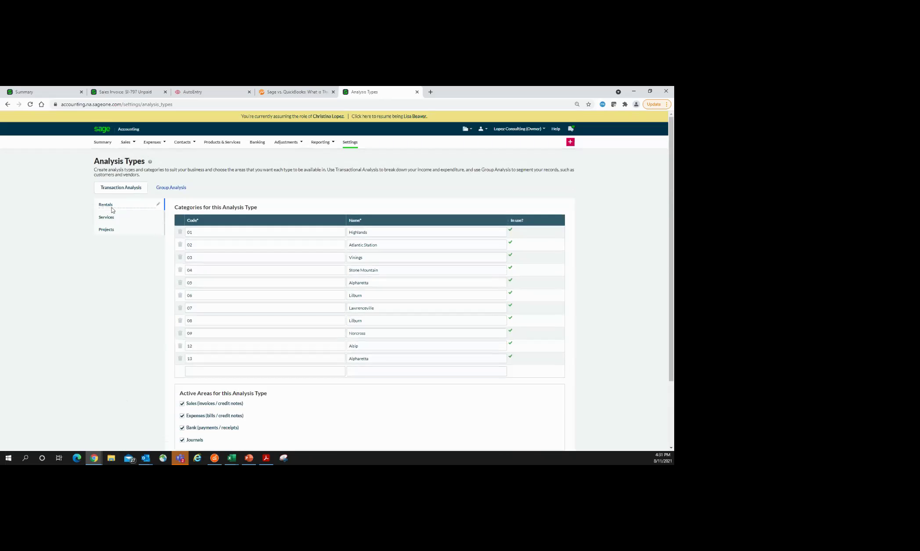
pyautogui.click(159, 205)
pyautogui.moveTo(128, 204); pyautogui.dragTo(93, 205)
pyautogui.click(109, 294)
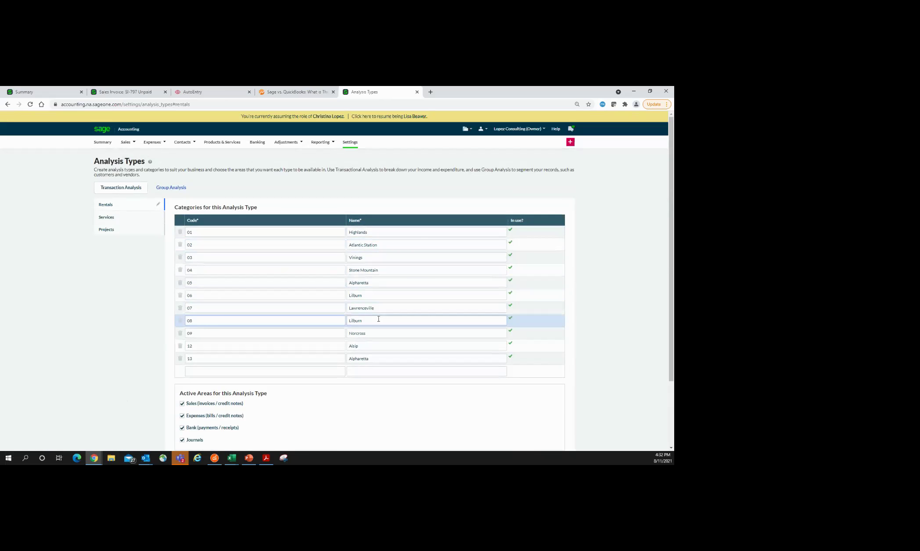
# Step: Review the Services categories such as Roofing and Store # 2, then select Projects
pyautogui.scroll(-1, 382, 357)
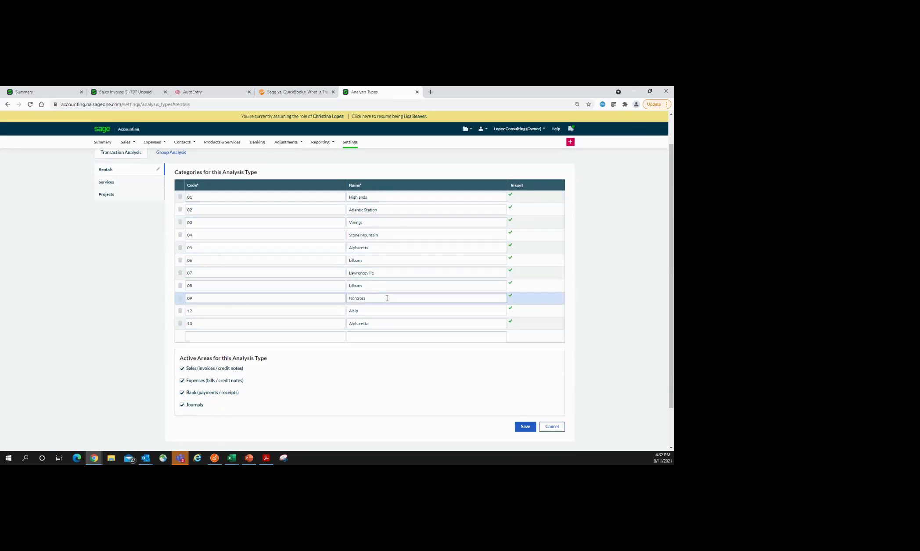
pyautogui.click(125, 182)
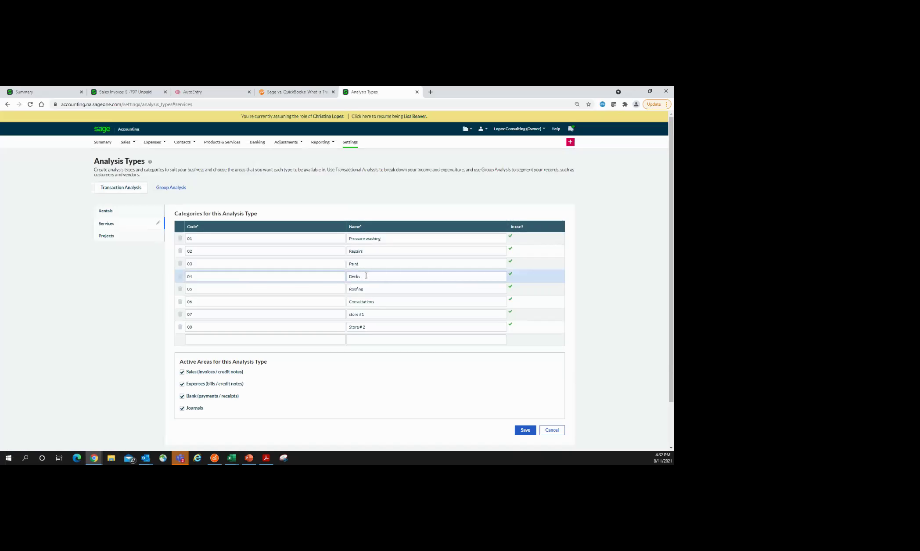
pyautogui.click(364, 289)
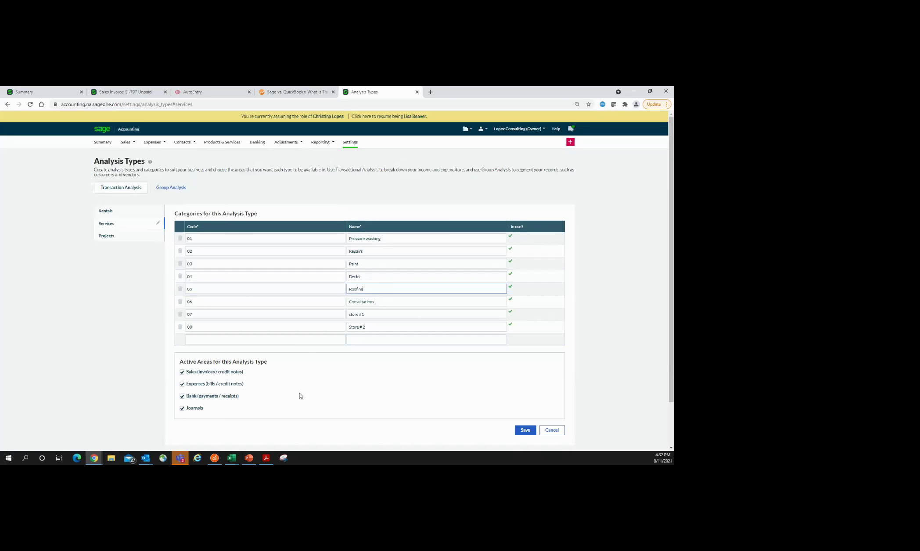
pyautogui.click(376, 313)
pyautogui.click(376, 327)
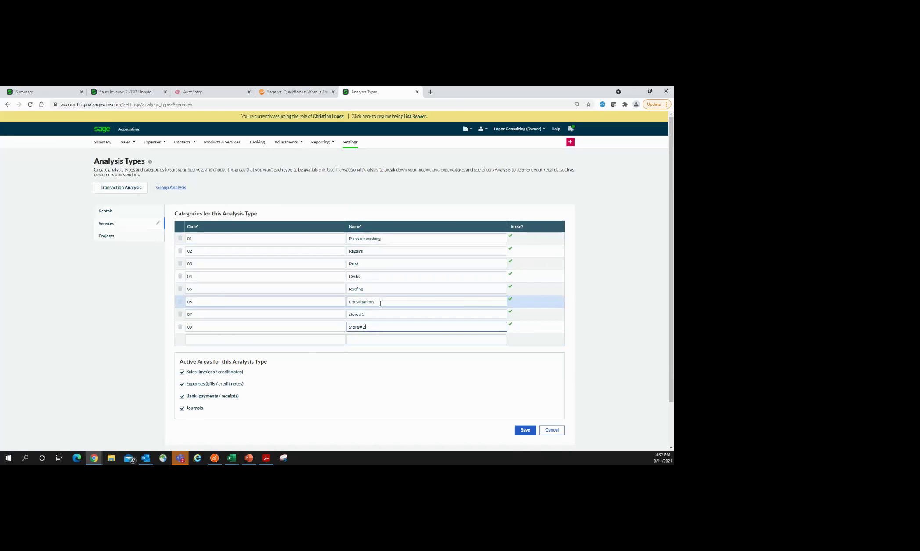
pyautogui.click(113, 240)
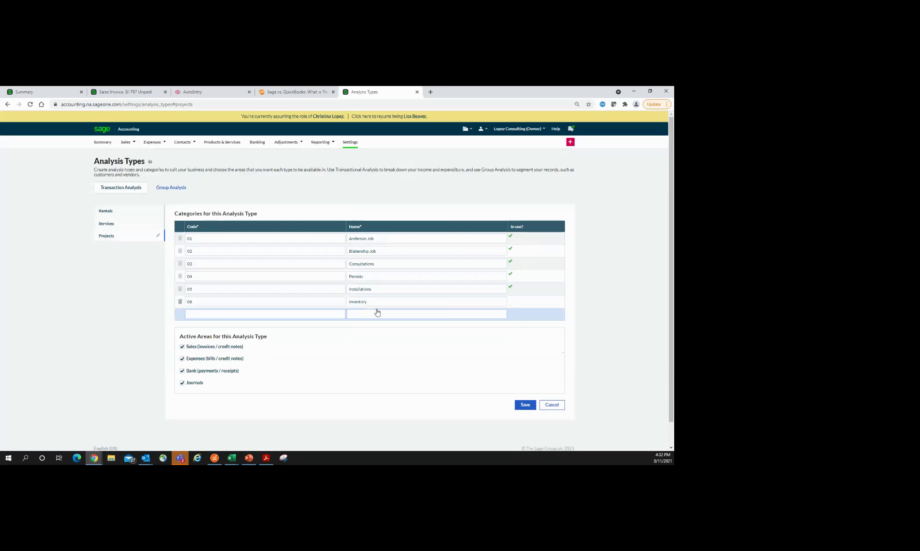
# Step: Switch to Group Analysis and view the Vendor Group and Product Group categories
pyautogui.click(174, 191)
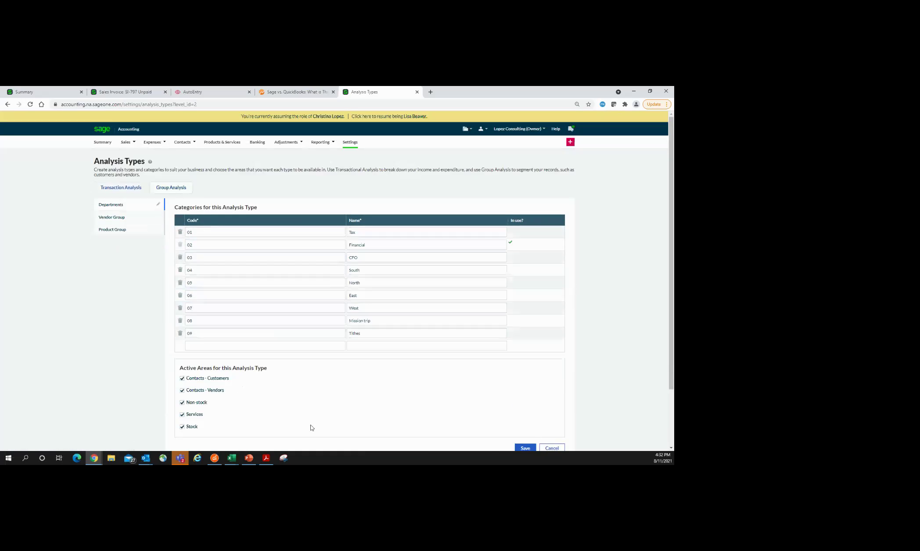
pyautogui.scroll(-1, 242, 356)
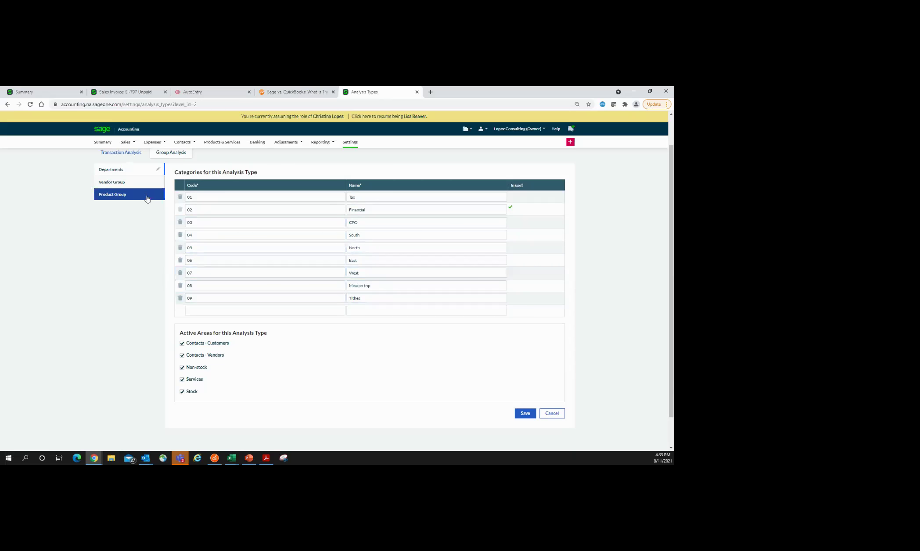
pyautogui.click(111, 182)
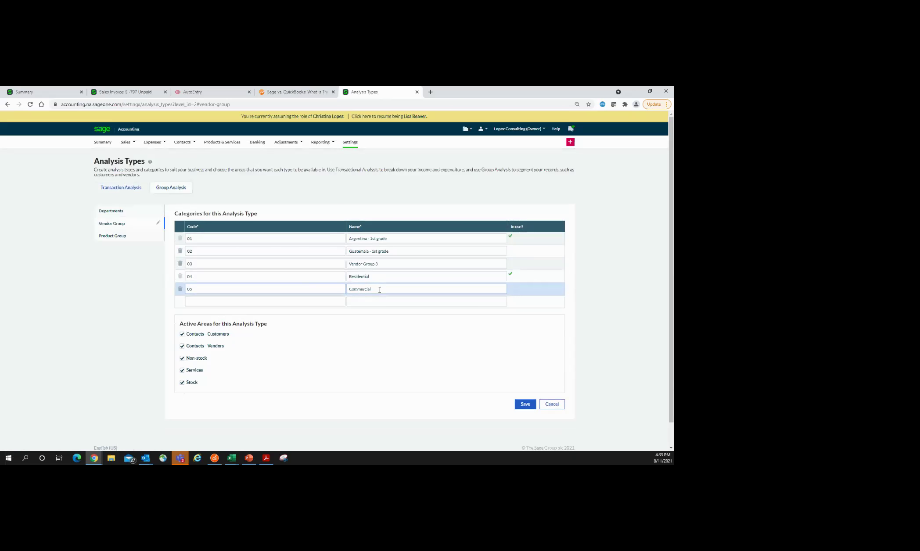
pyautogui.click(127, 239)
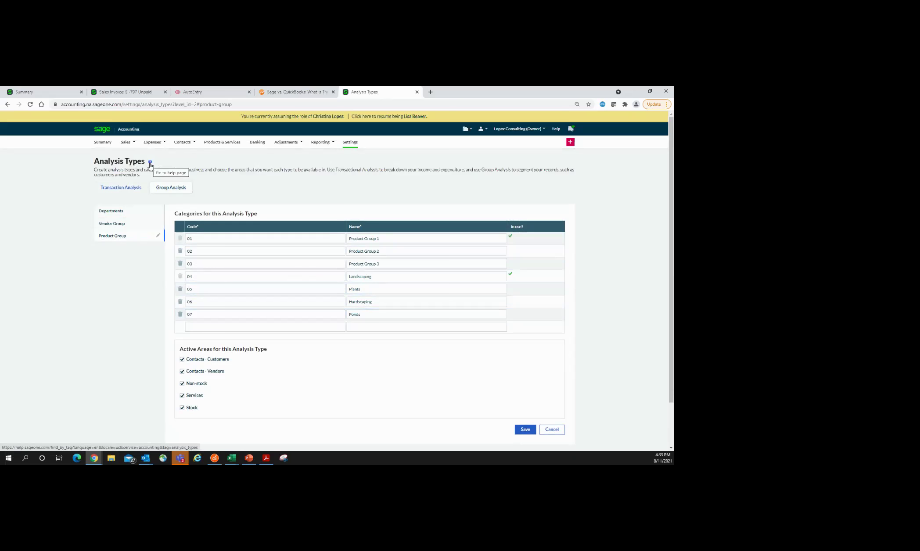
pyautogui.click(150, 163)
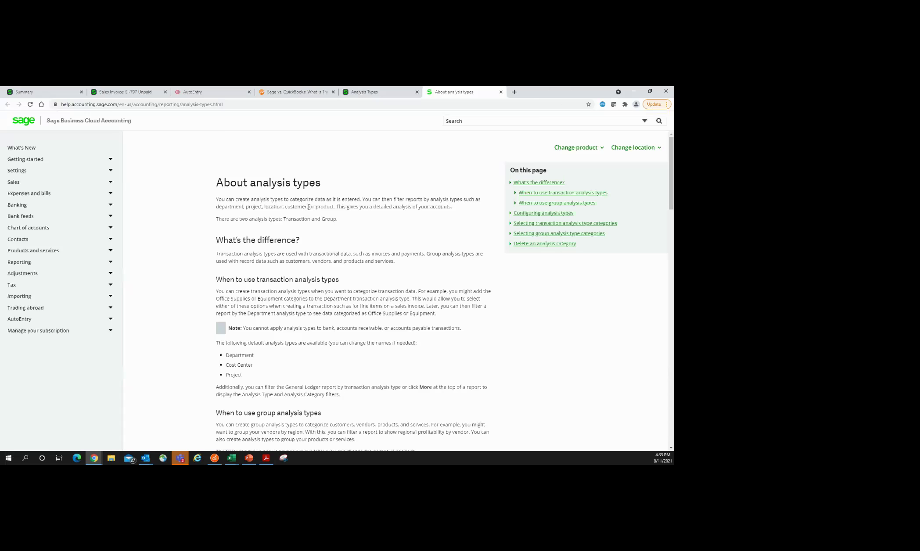
pyautogui.scroll(-4, 371, 236)
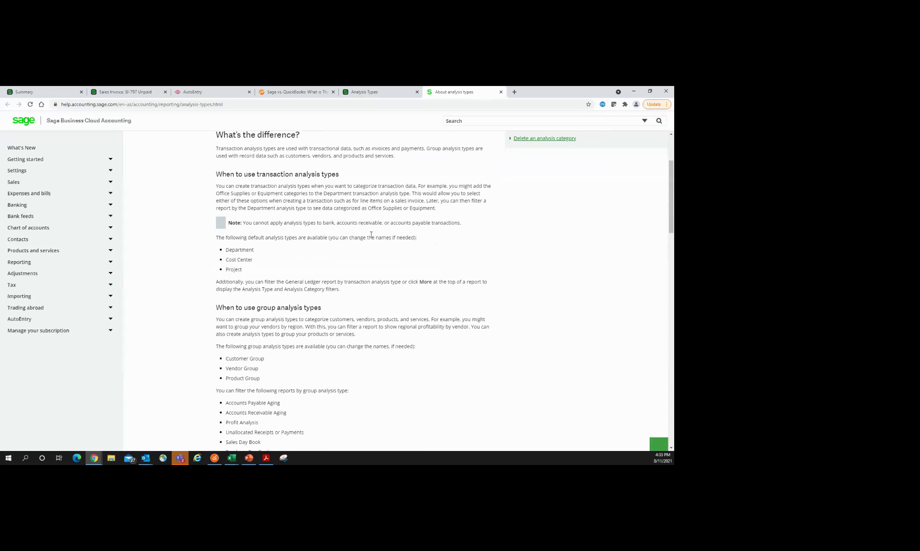
pyautogui.scroll(-3, 371, 235)
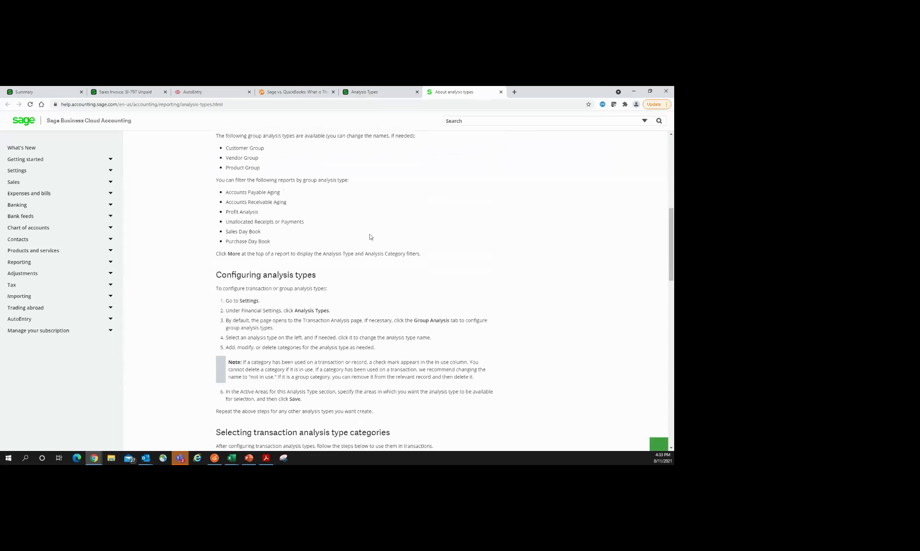
pyautogui.scroll(-2, 370, 345)
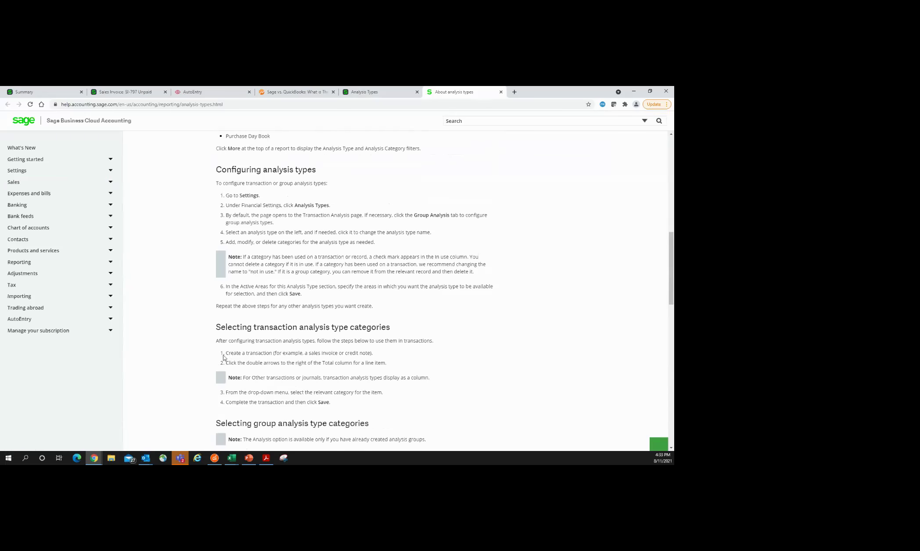
pyautogui.scroll(-2, 224, 353)
pyautogui.scroll(-1, 224, 352)
pyautogui.scroll(4, 224, 352)
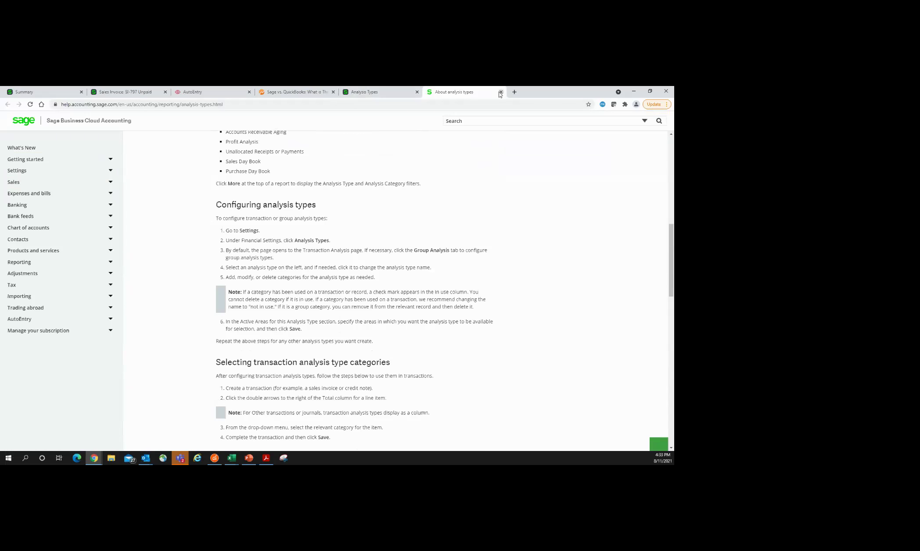
pyautogui.click(500, 92)
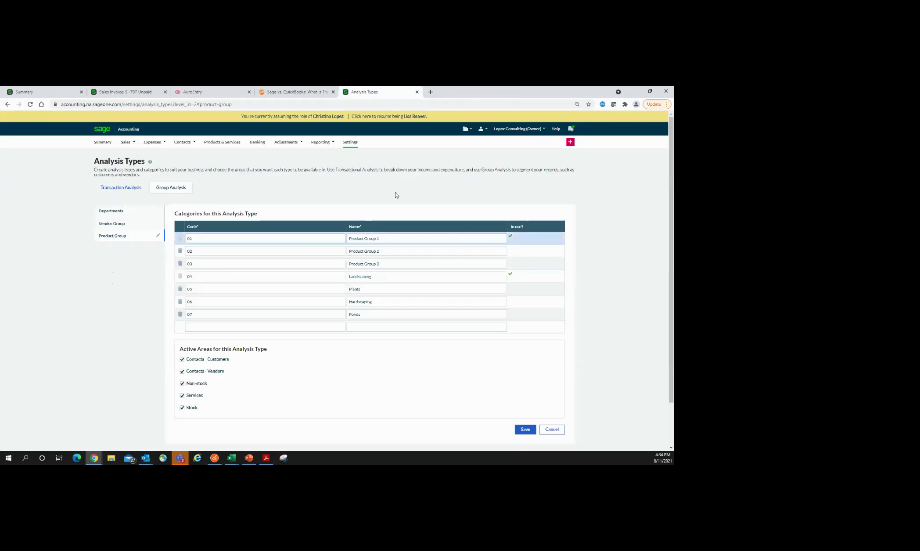
# Step: Open Currency Settings, close the new row's currency list unselected, and return to Settings
pyautogui.click(354, 145)
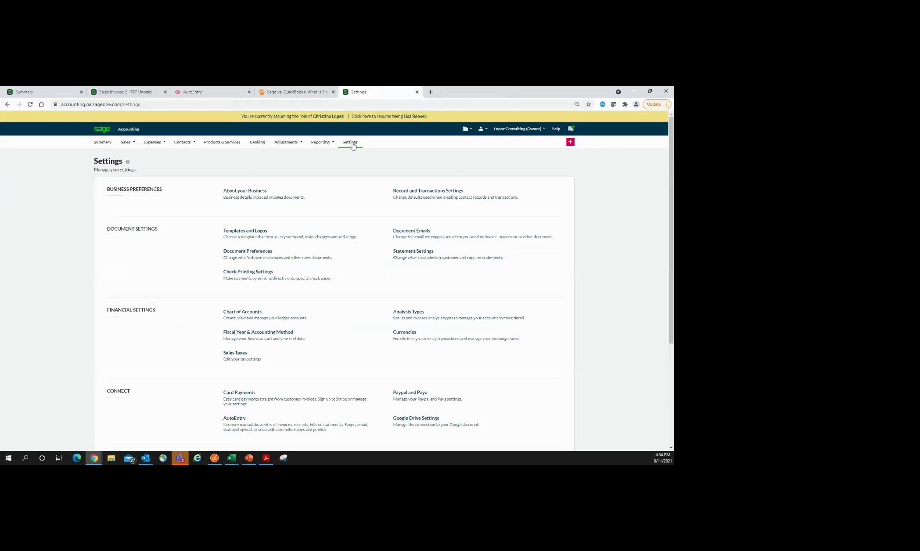
pyautogui.click(412, 341)
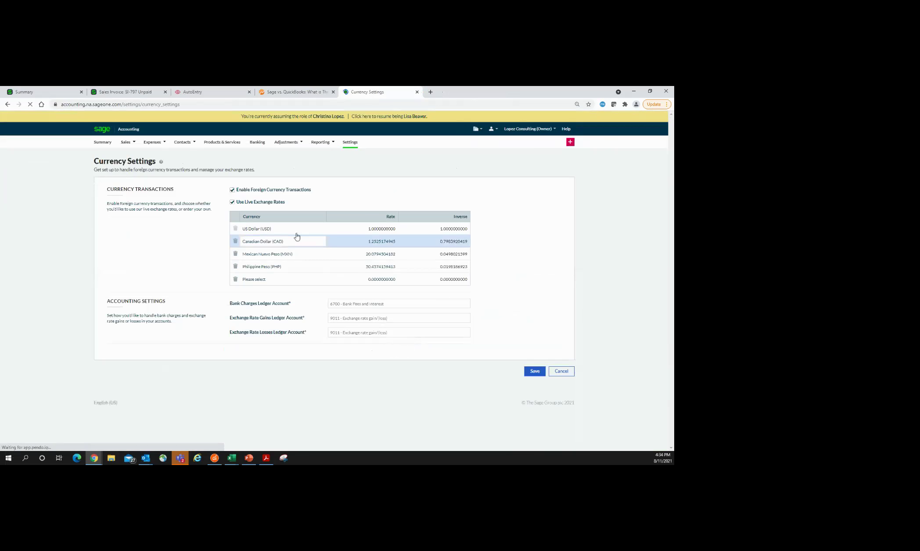
pyautogui.click(322, 297)
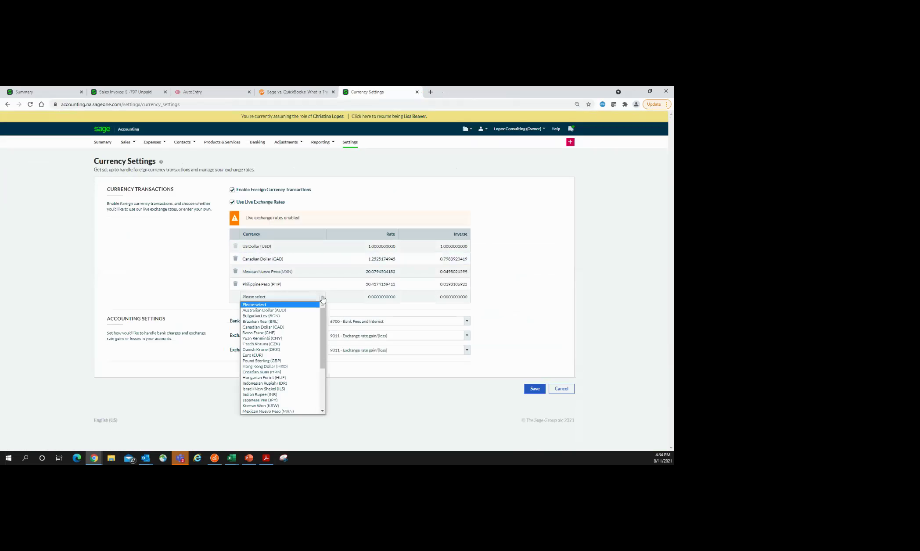
pyautogui.moveTo(325, 319); pyautogui.dragTo(324, 313)
pyautogui.click(174, 280)
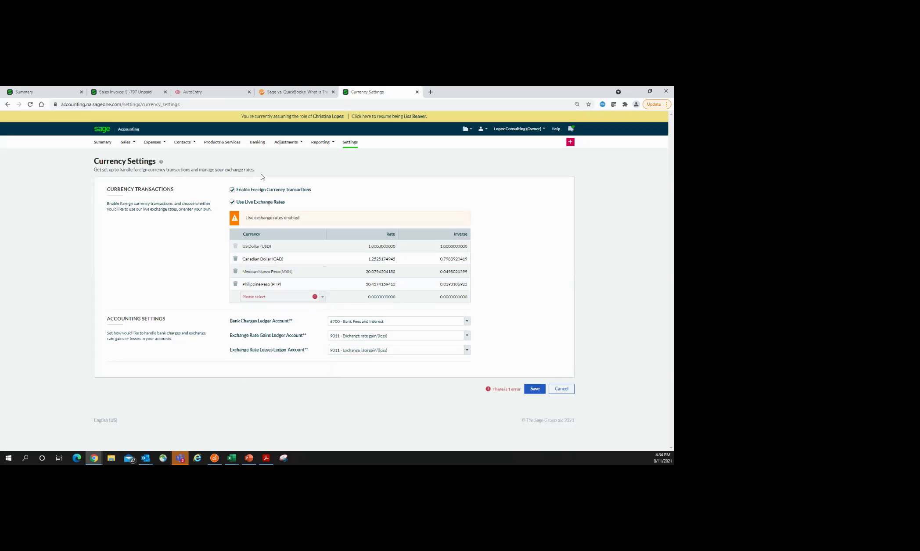
pyautogui.click(351, 144)
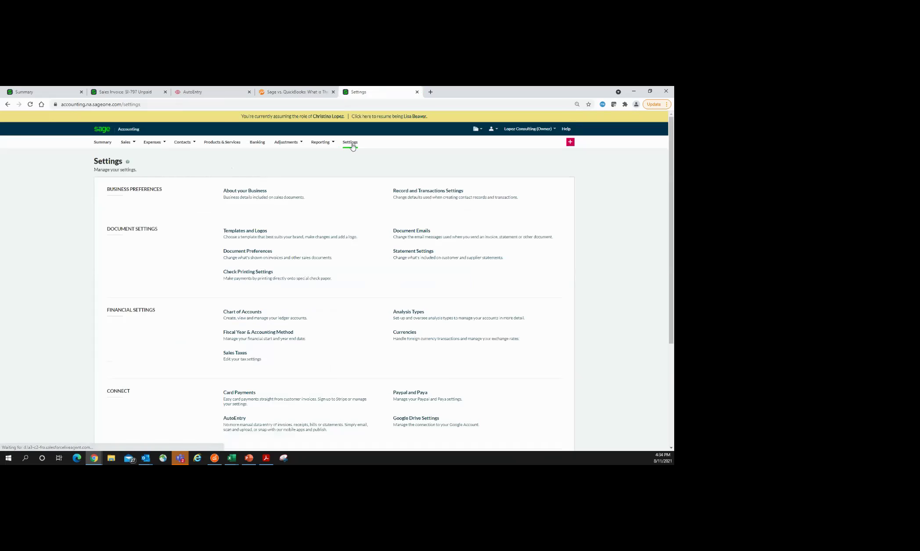
pyautogui.scroll(-3, 331, 308)
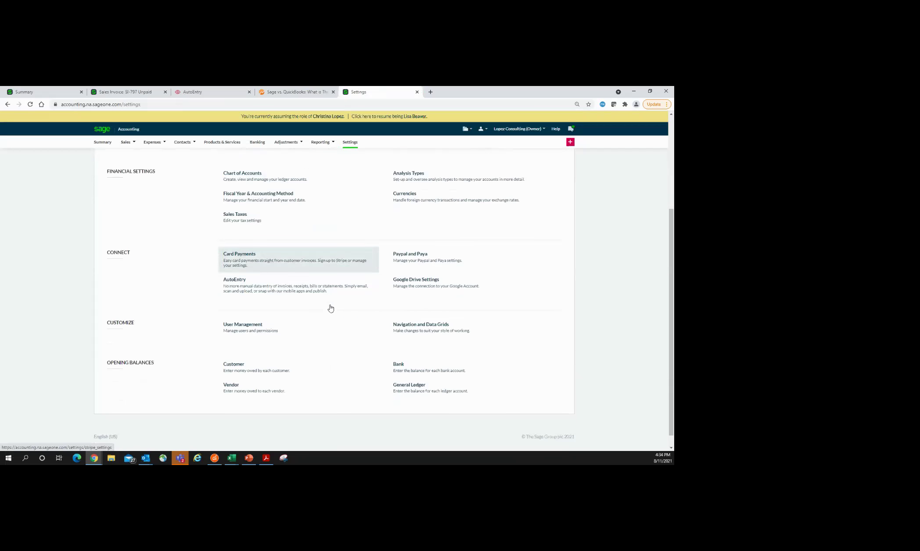
pyautogui.click(250, 261)
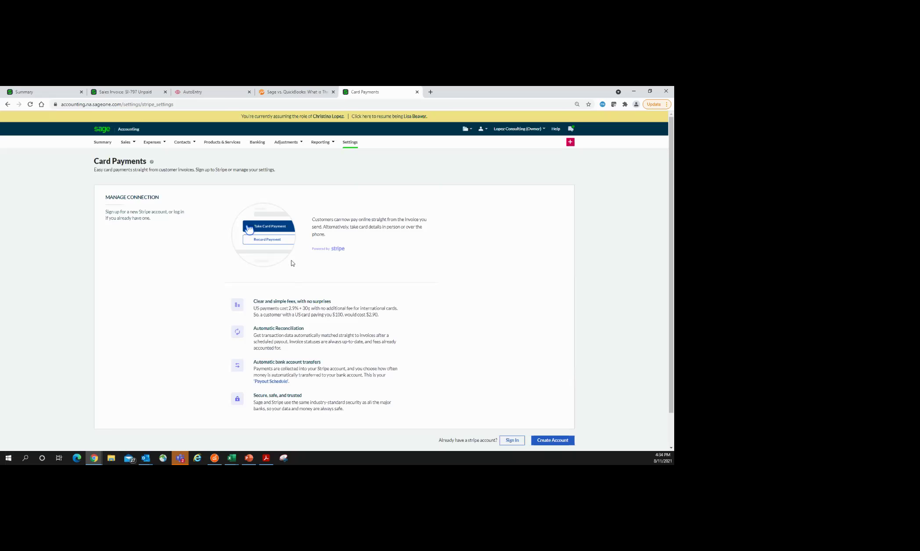
pyautogui.click(351, 144)
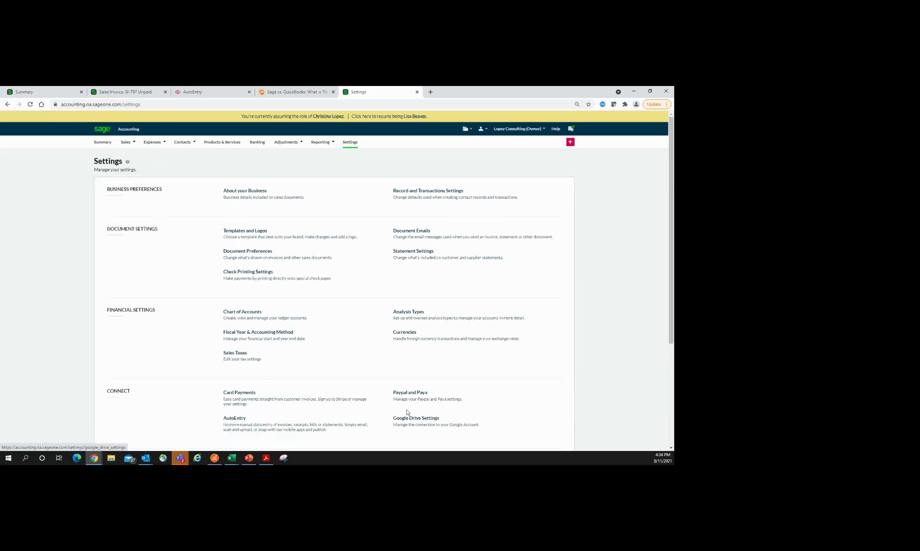
pyautogui.click(409, 405)
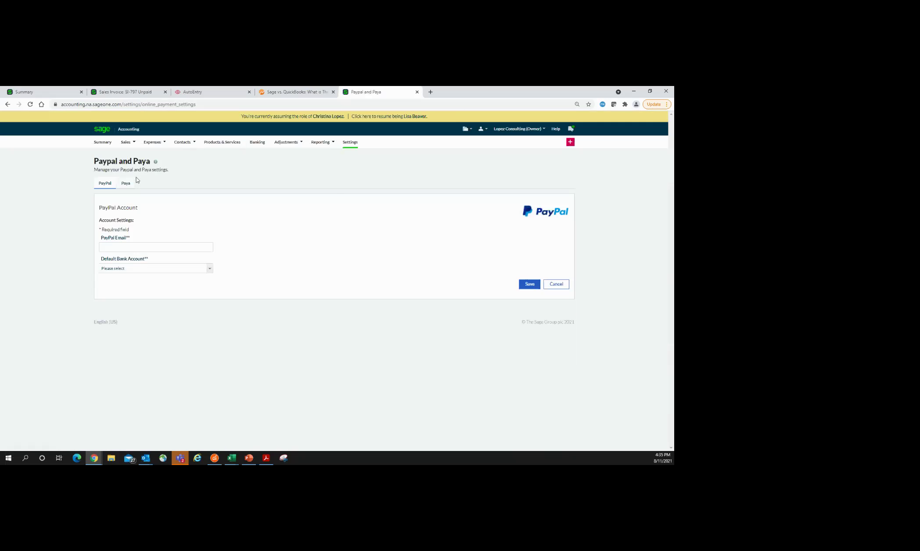
pyautogui.click(129, 185)
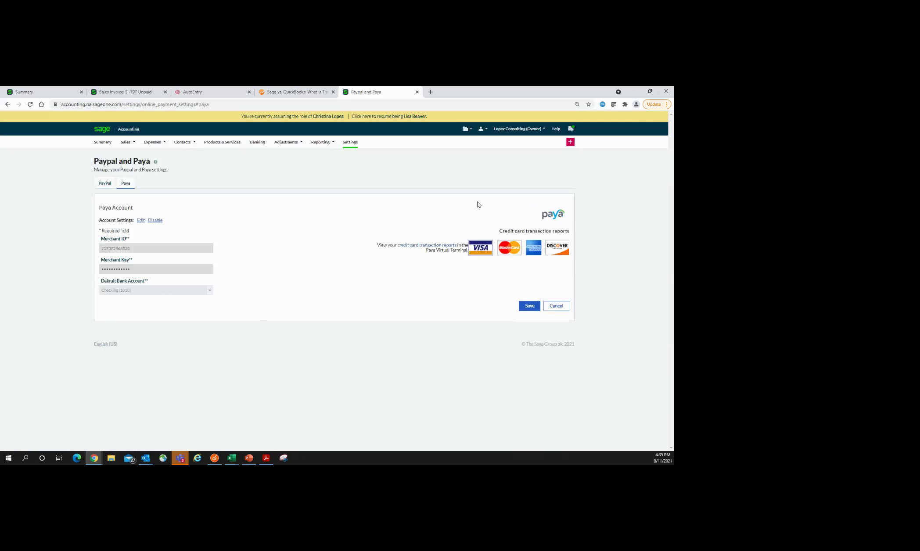
pyautogui.click(348, 145)
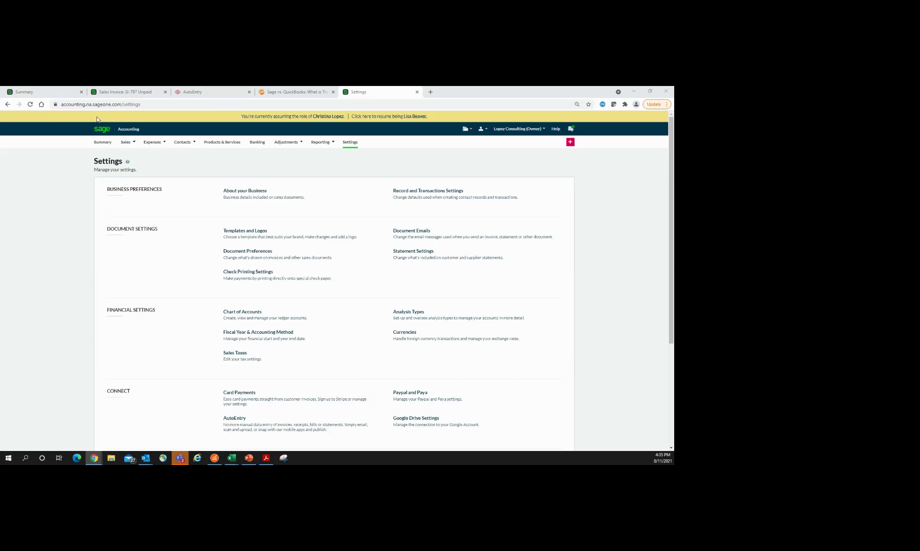
# Step: Open sales invoice SI-795 for Travel Lodge in edit mode
pyautogui.click(126, 142)
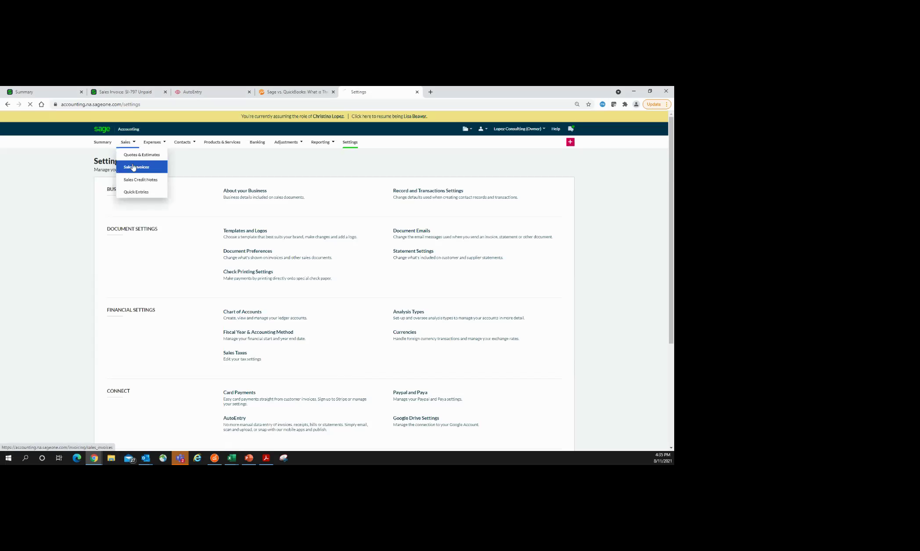
pyautogui.click(134, 167)
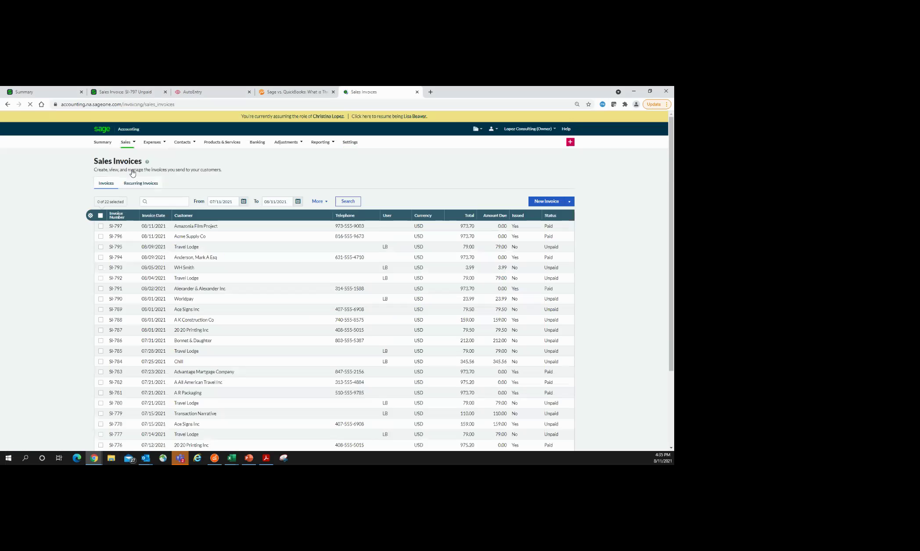
pyautogui.click(187, 249)
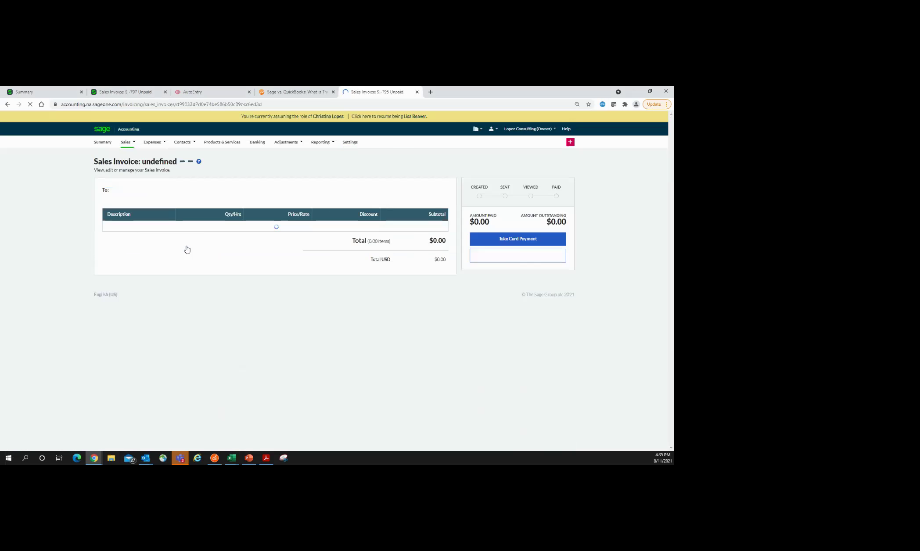
pyautogui.click(487, 323)
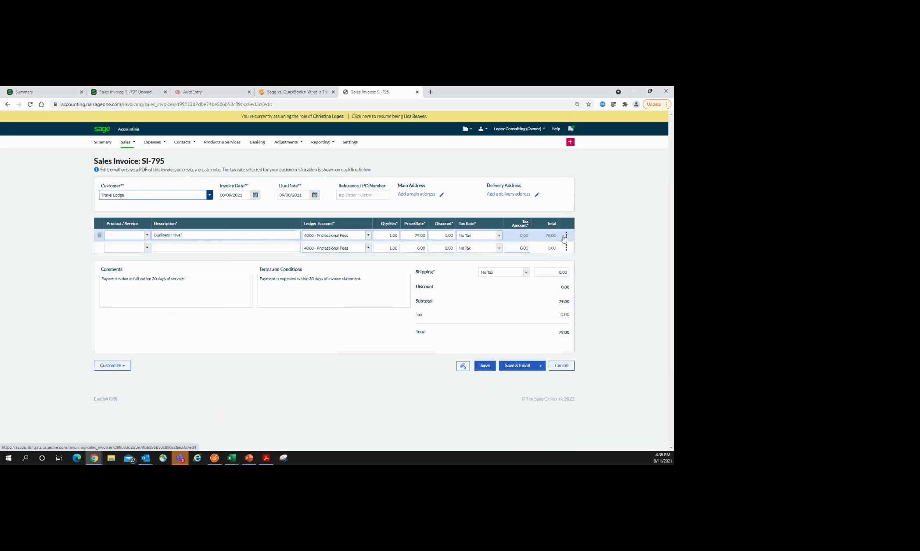
# Step: Tag the Business Travel line with (01) Highlands, (01) Pressure washing and (01) Anderson Job
pyautogui.click(566, 236)
pyautogui.click(567, 258)
pyautogui.click(502, 274)
pyautogui.click(558, 280)
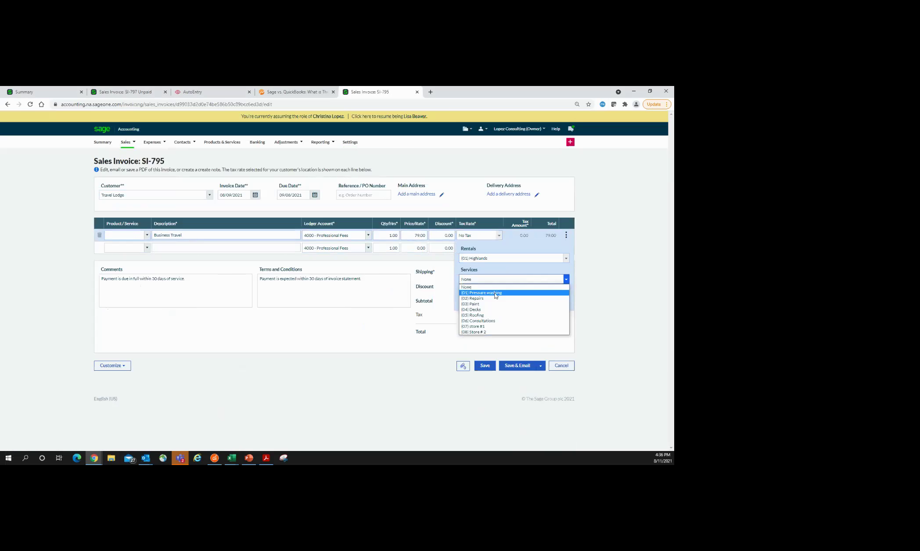
pyautogui.click(496, 296)
pyautogui.click(566, 300)
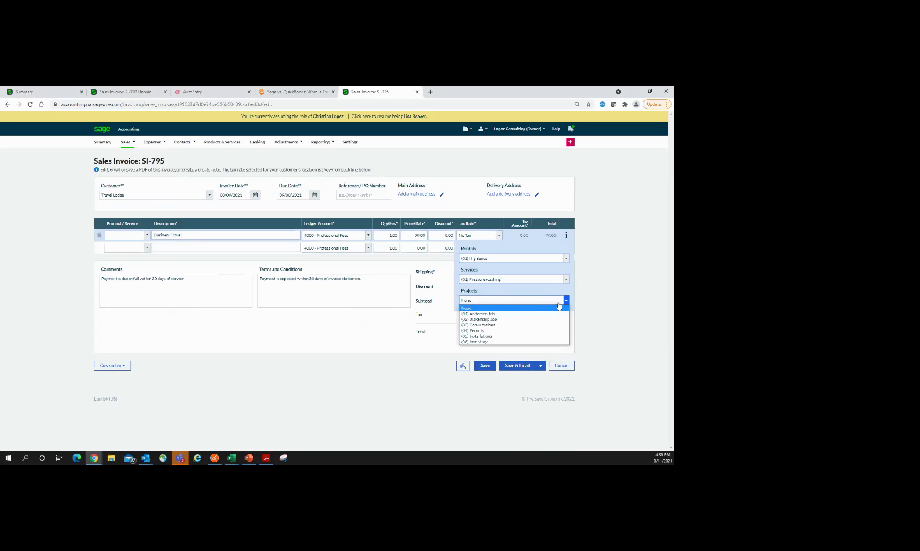
pyautogui.click(505, 317)
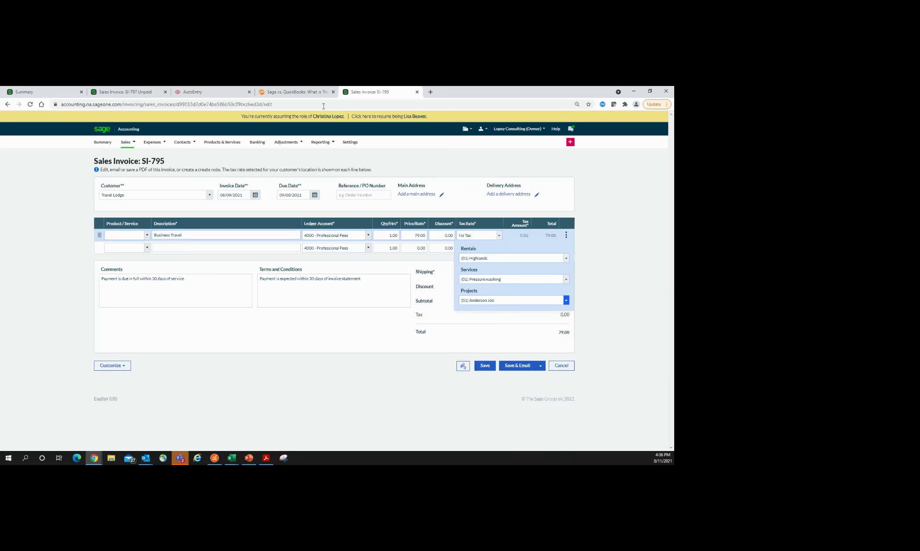
pyautogui.click(368, 142)
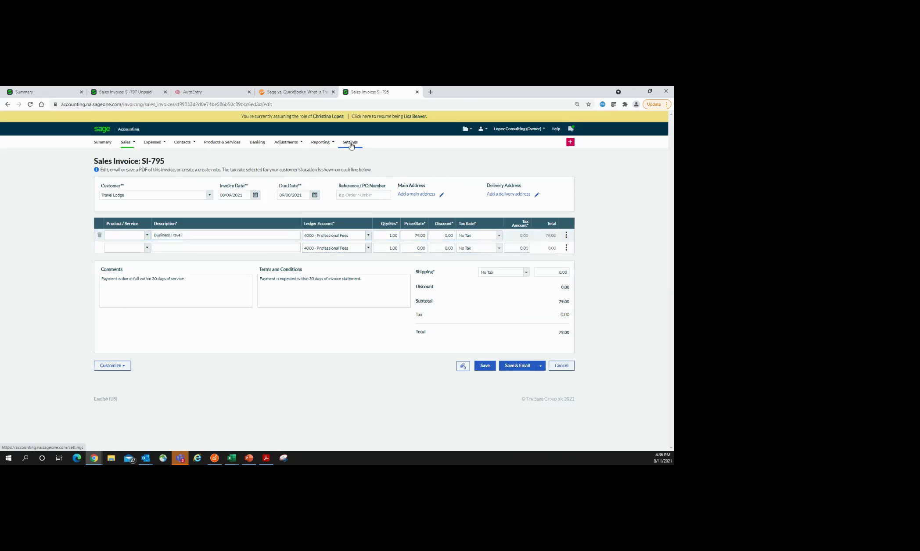
# Step: Leave the unsaved invoice, view Google Drive Settings, and return to Settings
pyautogui.click(371, 145)
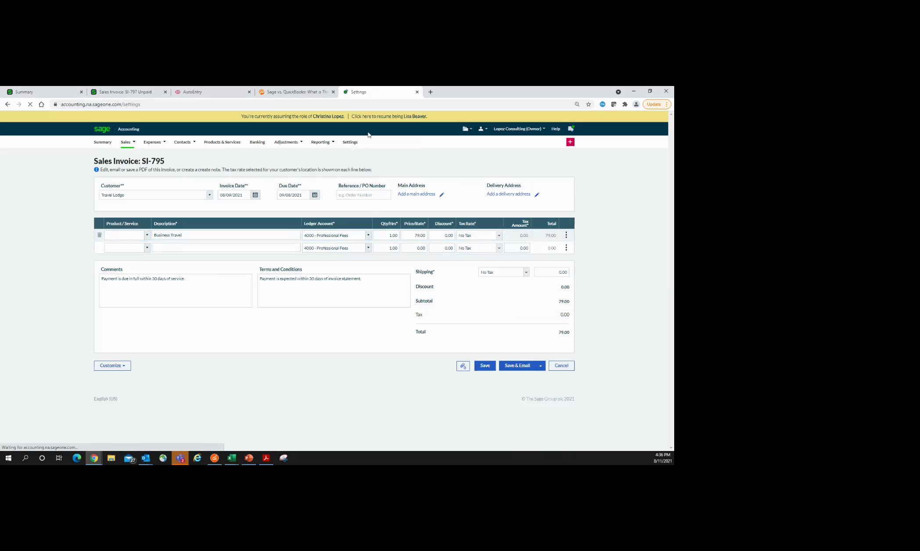
pyautogui.moveTo(337, 141)
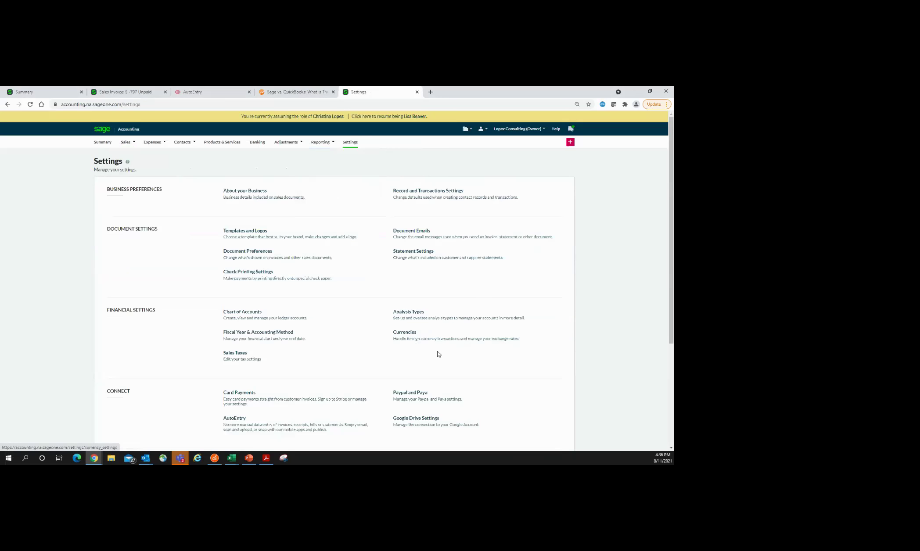
pyautogui.scroll(-1, 528, 367)
pyautogui.scroll(-4, 527, 366)
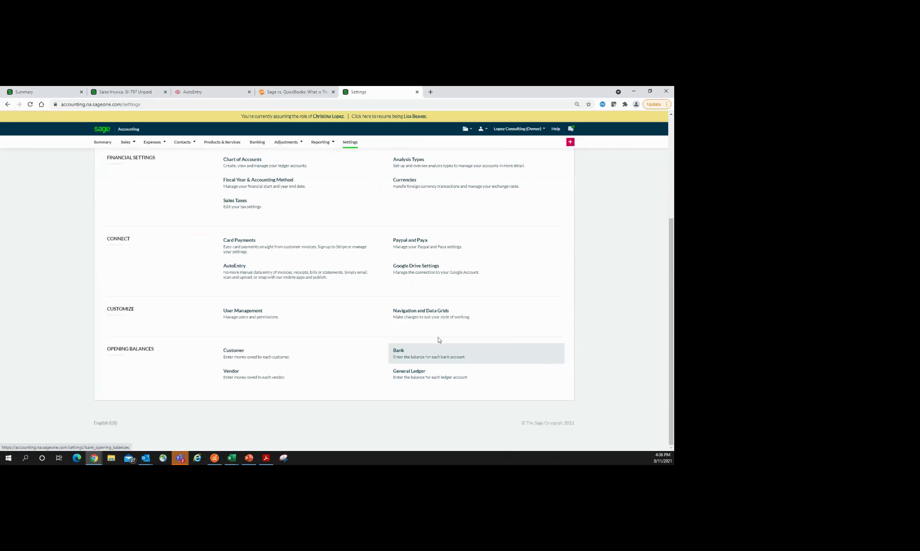
pyautogui.click(417, 272)
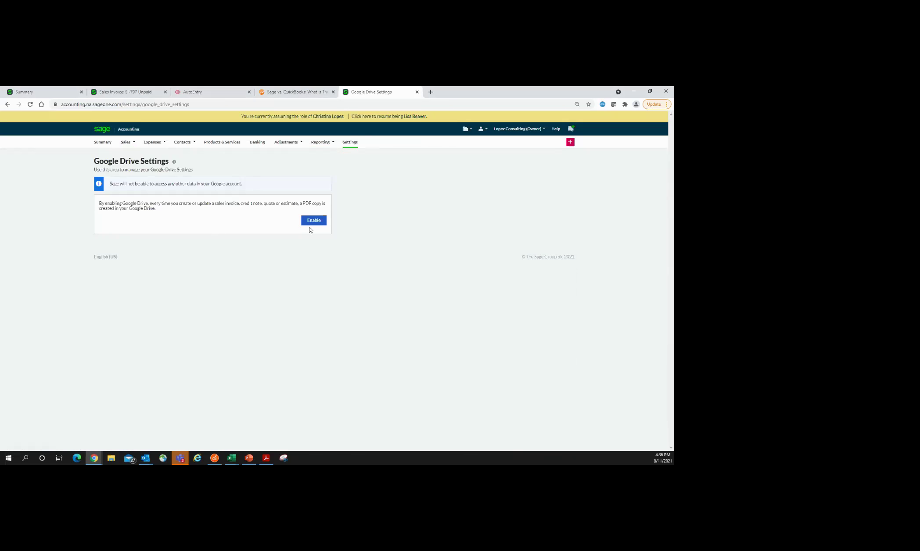
pyautogui.click(351, 143)
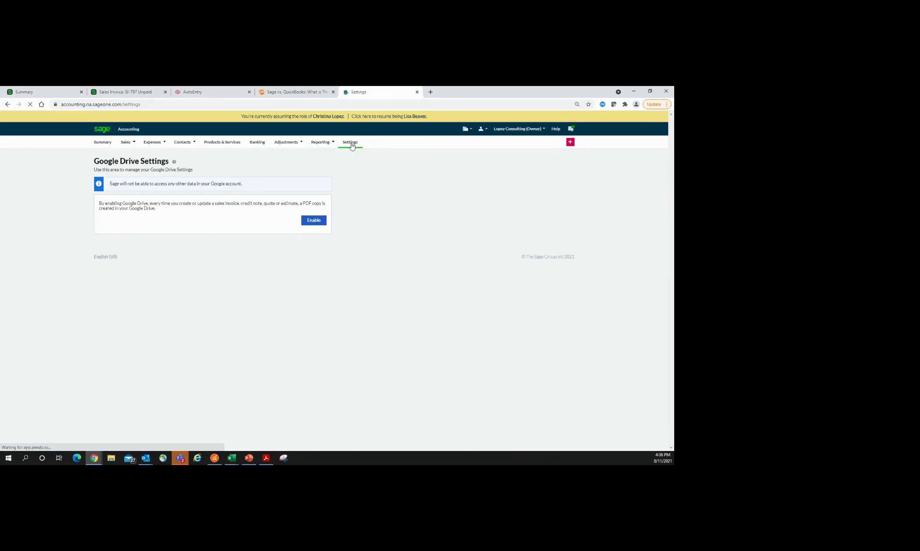
# Step: Check the + quick-create choices, then go to the Summary cash flow dashboard
pyautogui.scroll(-3, 546, 407)
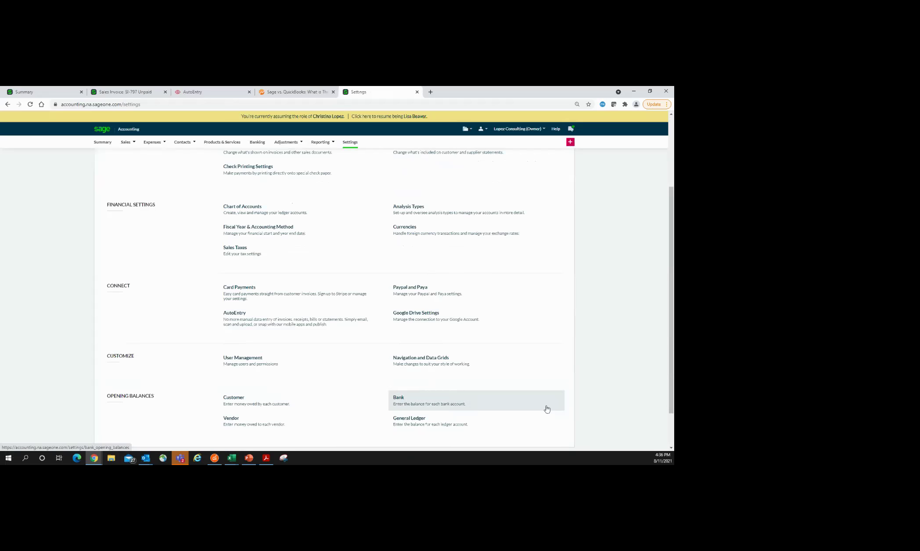
pyautogui.scroll(-2, 572, 346)
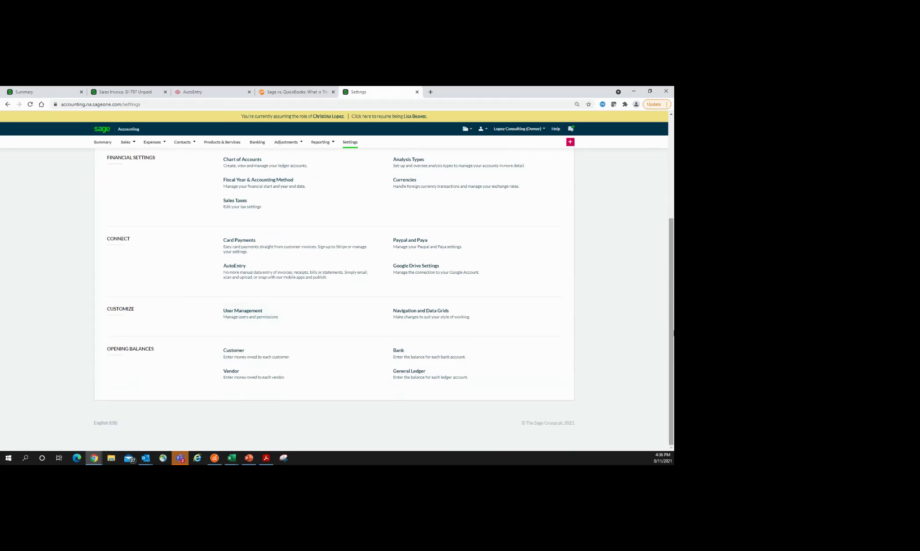
pyautogui.scroll(5, 672, 333)
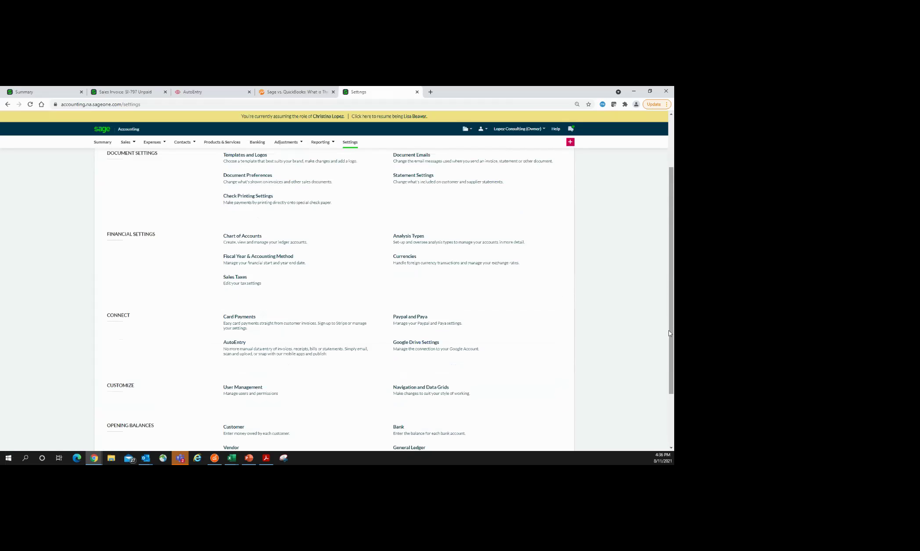
pyautogui.click(572, 144)
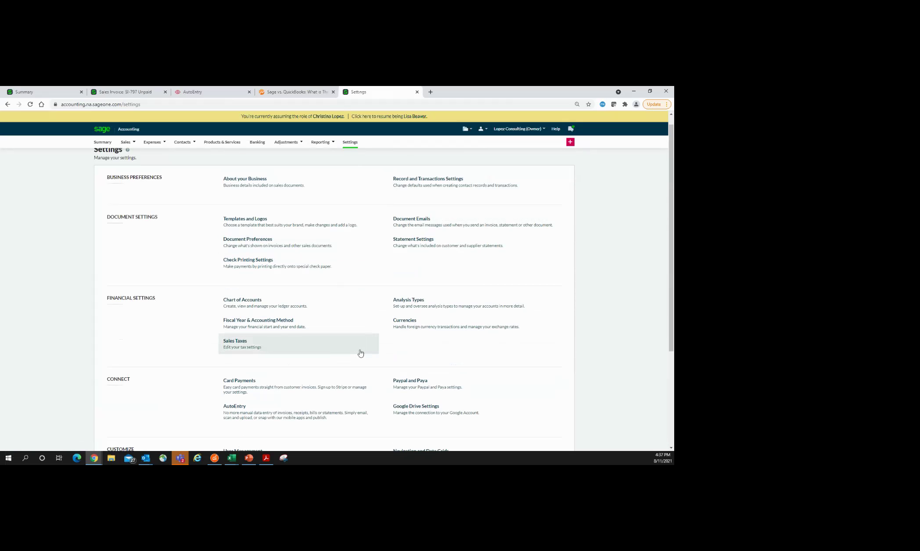
pyautogui.scroll(1, 365, 362)
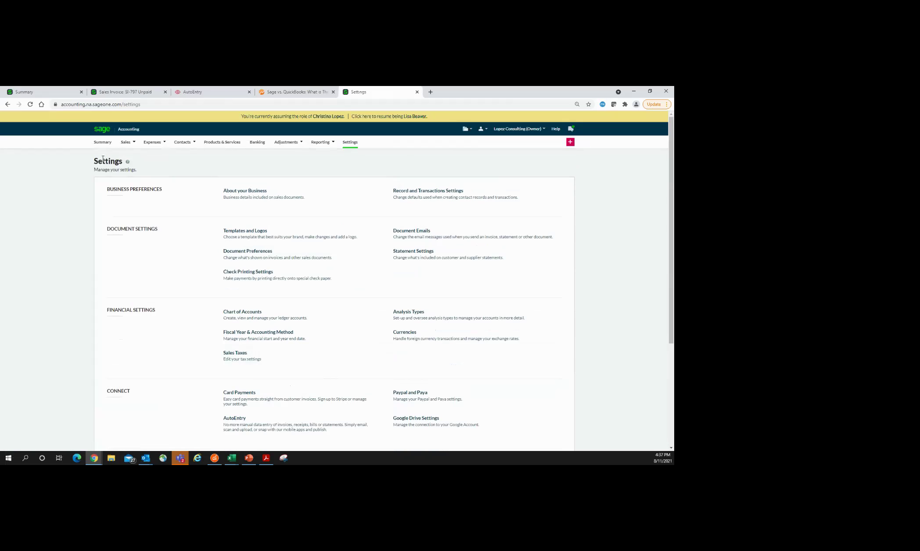
pyautogui.click(105, 146)
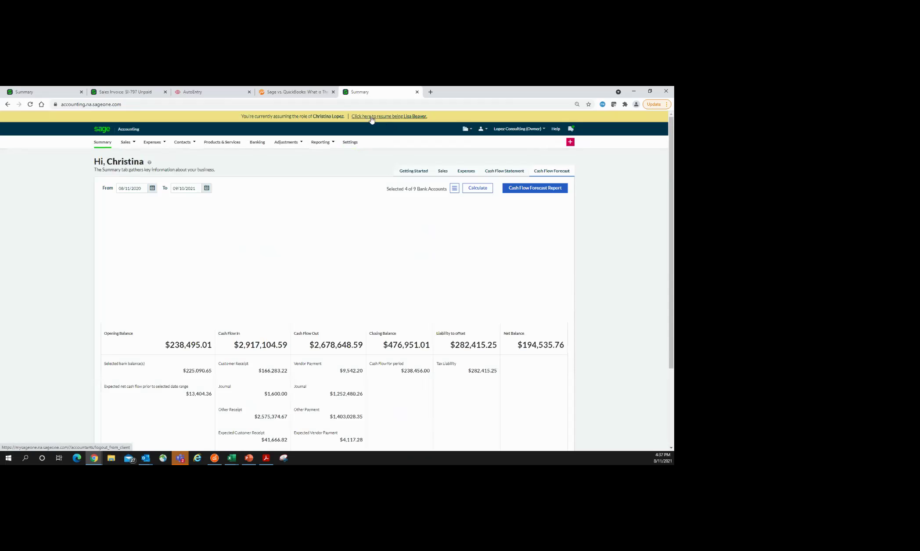
# Step: Resume as accountant on My Clients, then bring back the slide show and advance to the AutoEntry slide
pyautogui.click(382, 119)
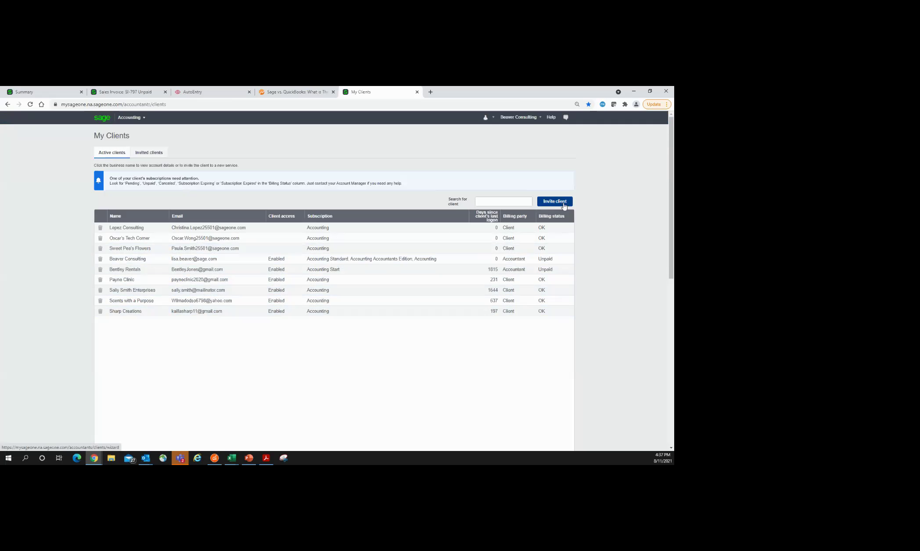
pyautogui.click(253, 458)
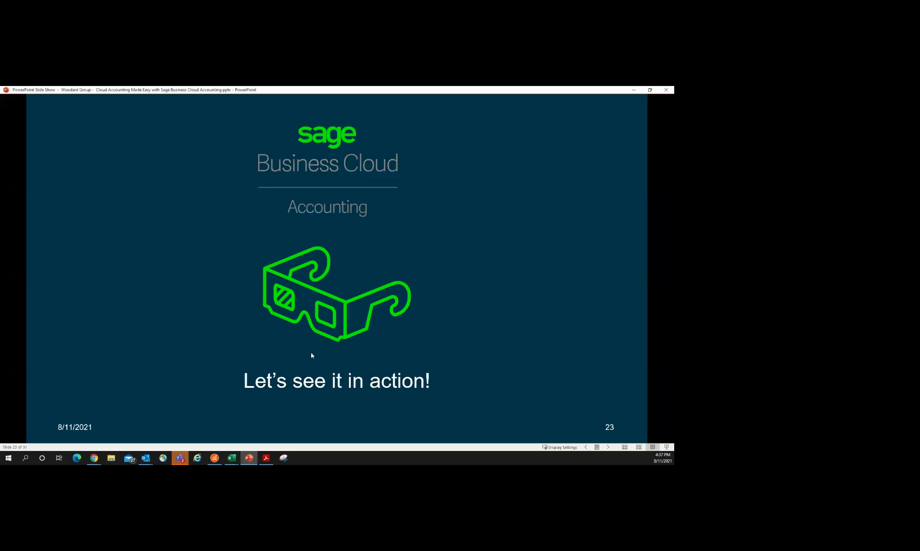
pyautogui.click(312, 355)
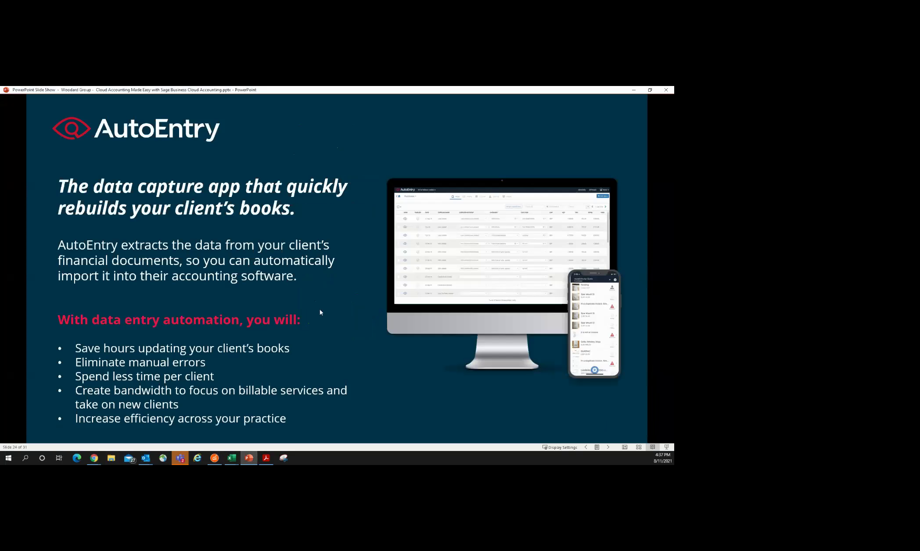
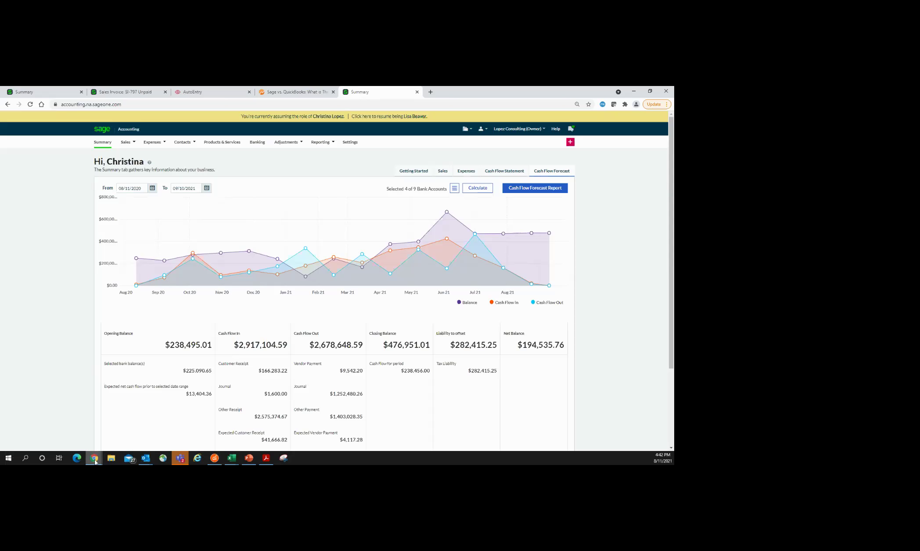
# Step: Resume the accountant's own login from the yellow banner, returning to My Clients with nine clients
pyautogui.moveTo(95, 462)
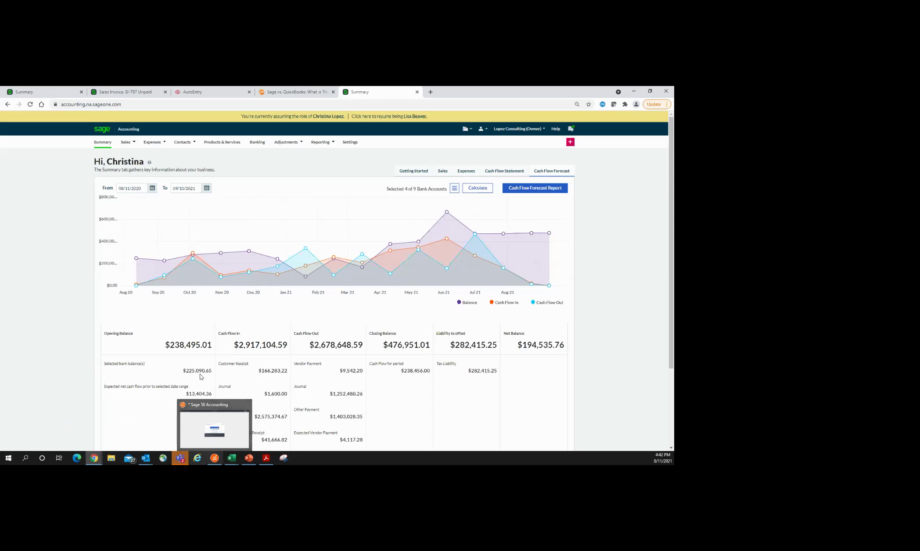
pyautogui.click(386, 116)
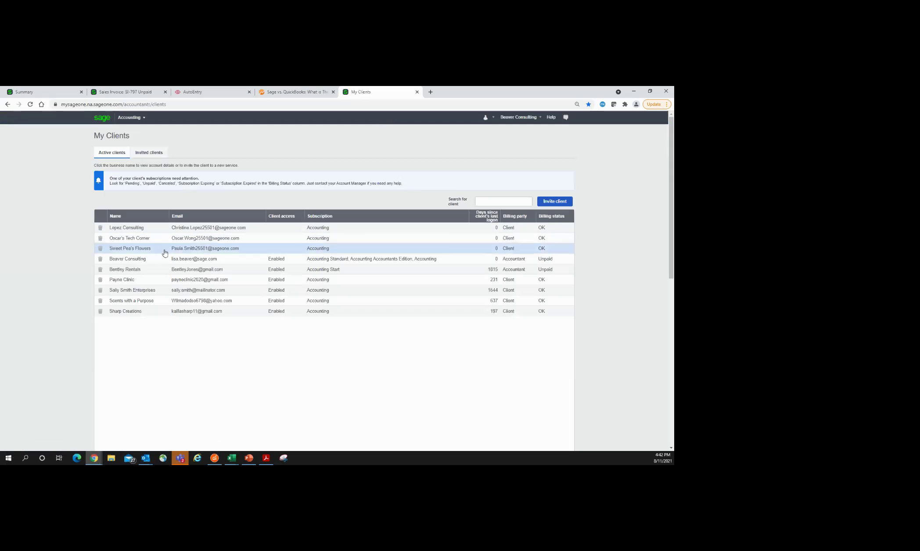
# Step: Open the BETA AE Bellwether Garden Supply company in Sage 50 and log in with the company password
pyautogui.click(220, 458)
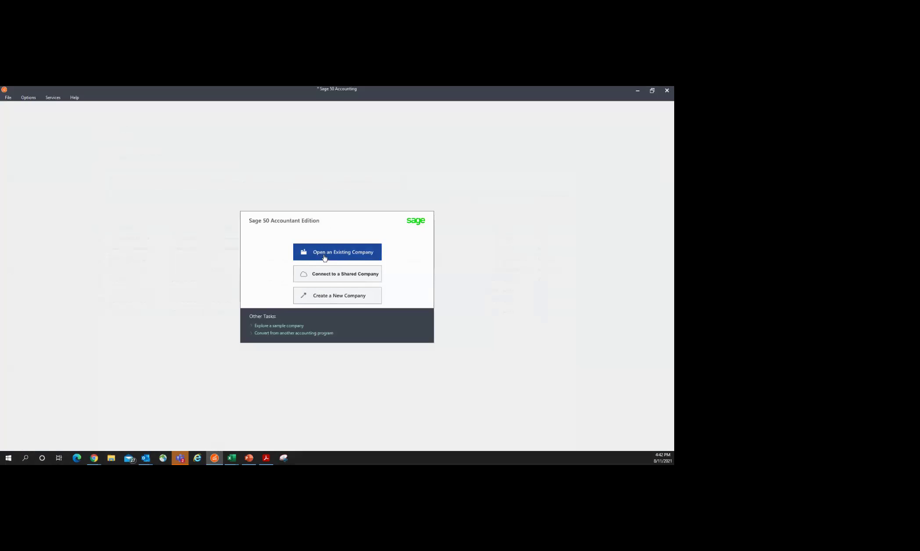
pyautogui.click(324, 258)
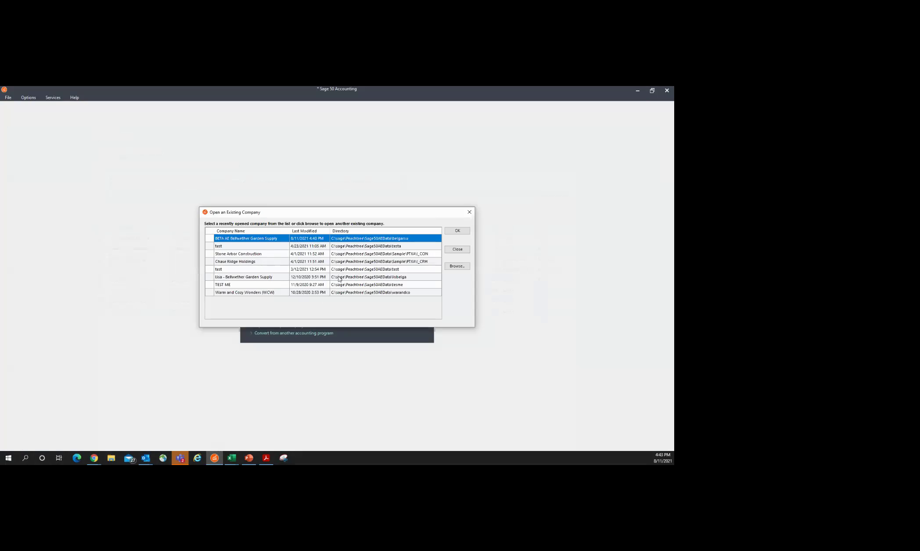
pyautogui.click(457, 231)
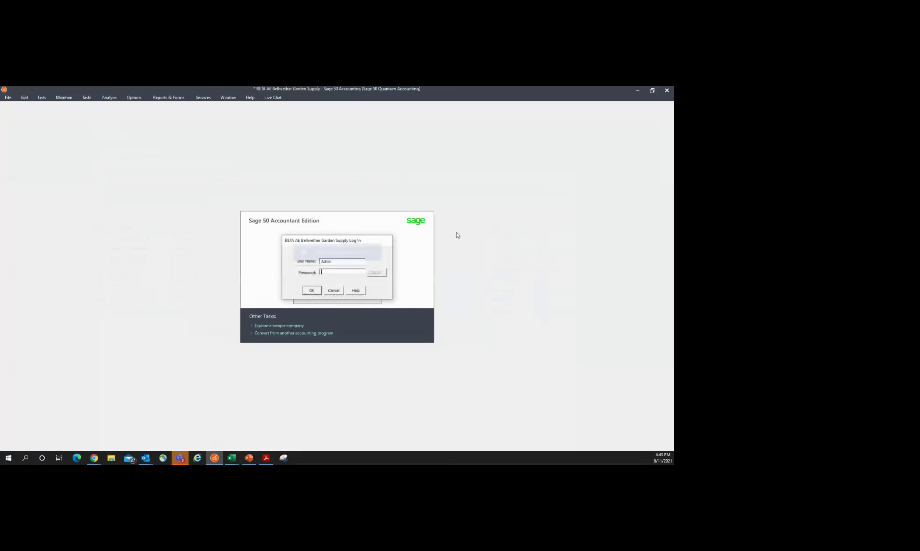
pyautogui.write('*')
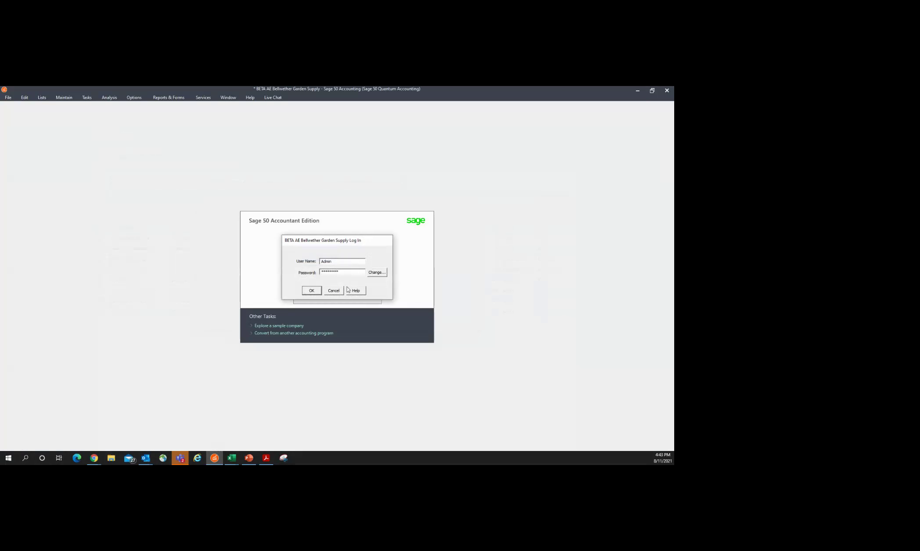
pyautogui.click(312, 291)
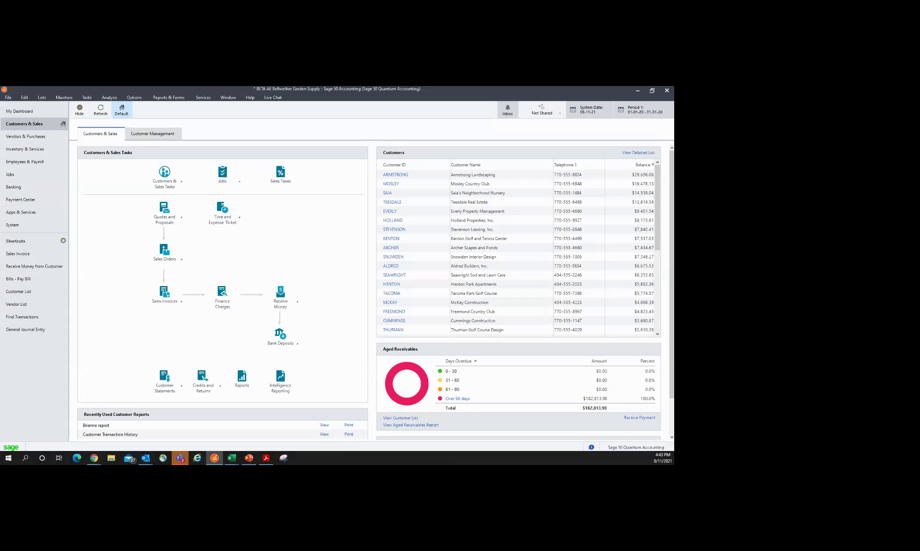
# Step: Tour Employees & Payroll and My Dashboard, then view Banking and its Analysis Tools list
pyautogui.click(94, 458)
pyautogui.click(31, 161)
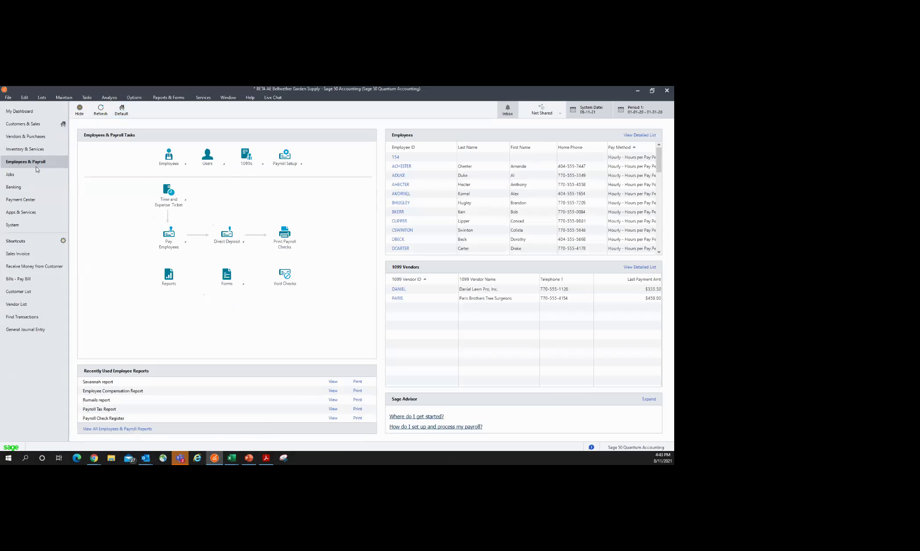
pyautogui.click(27, 111)
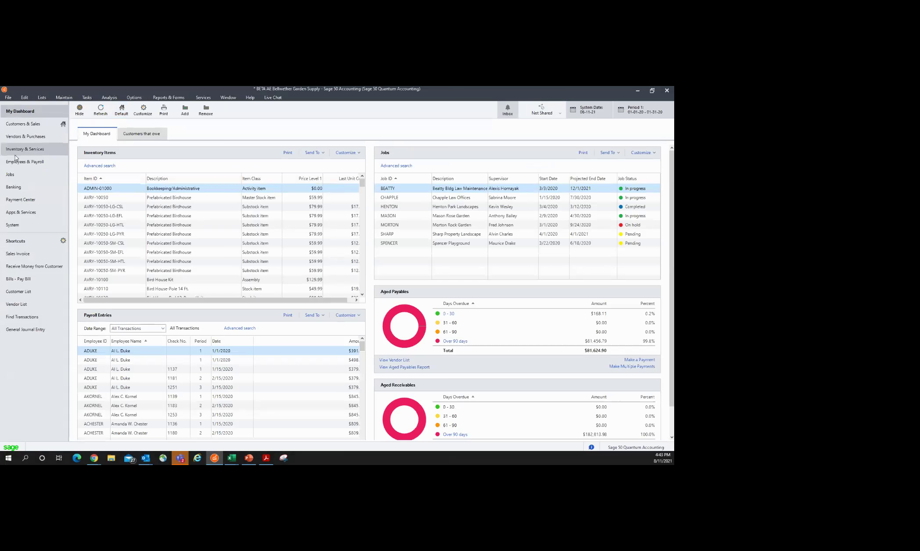
pyautogui.click(21, 185)
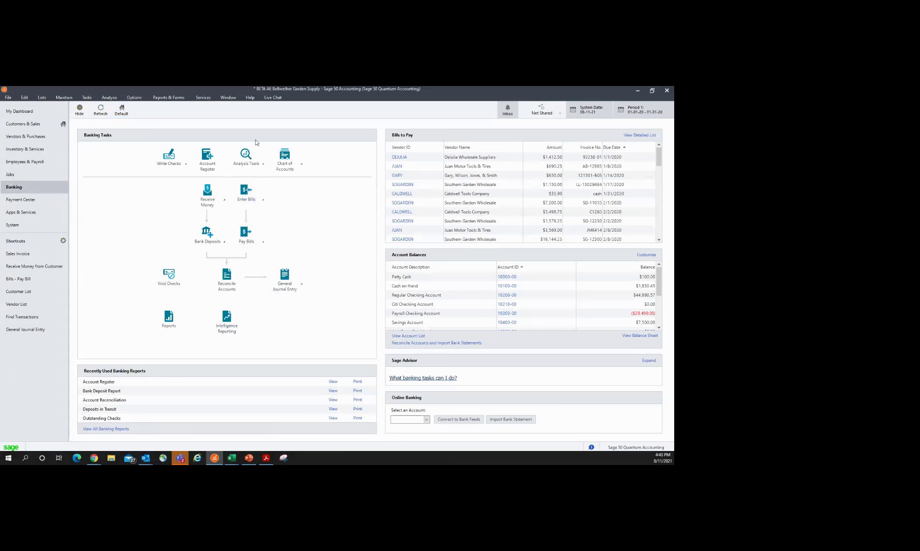
pyautogui.click(254, 167)
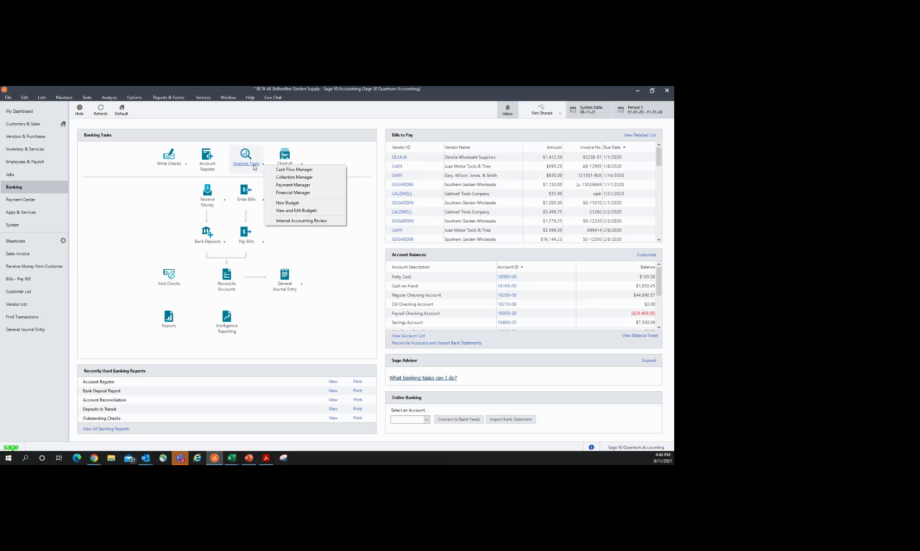
pyautogui.click(351, 147)
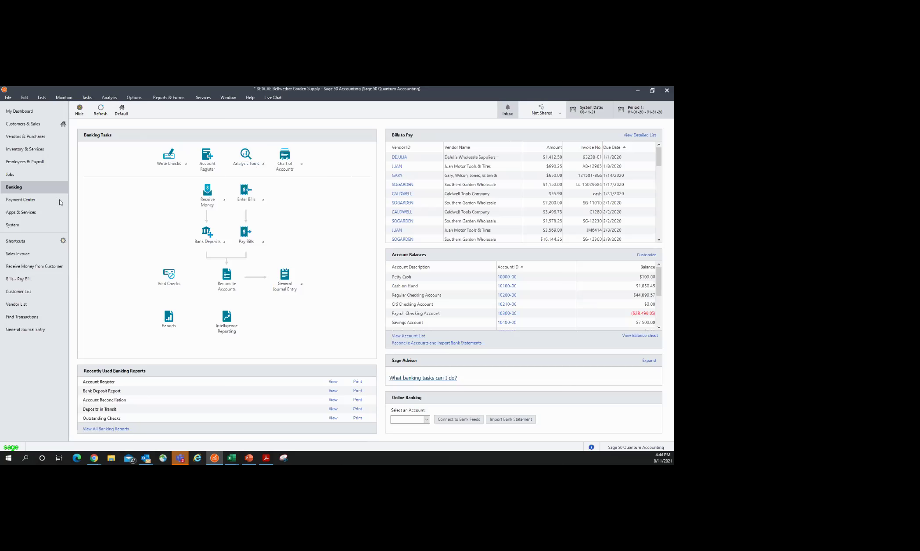
# Step: Preview the Payroll Setup, Forms, Pay Employees and 1099s dropdowns in Employees & Payroll
pyautogui.click(25, 161)
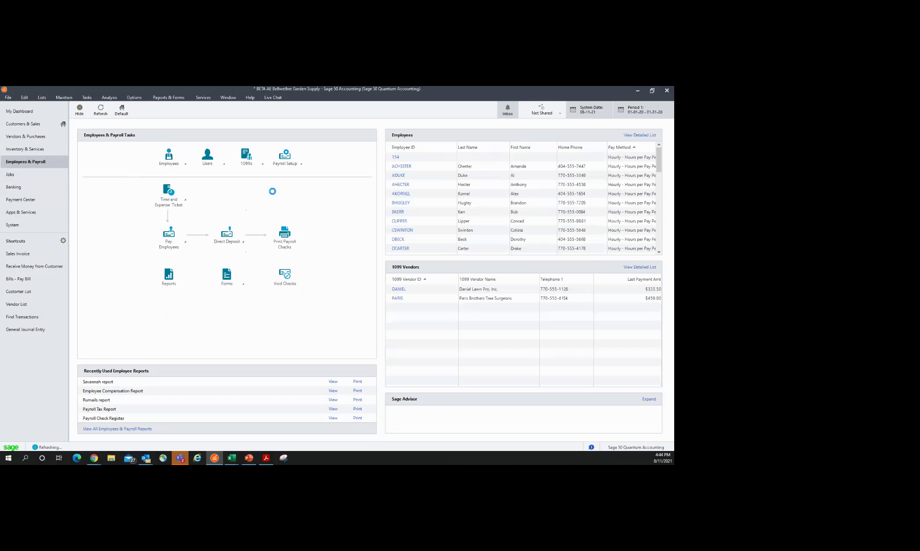
pyautogui.click(293, 167)
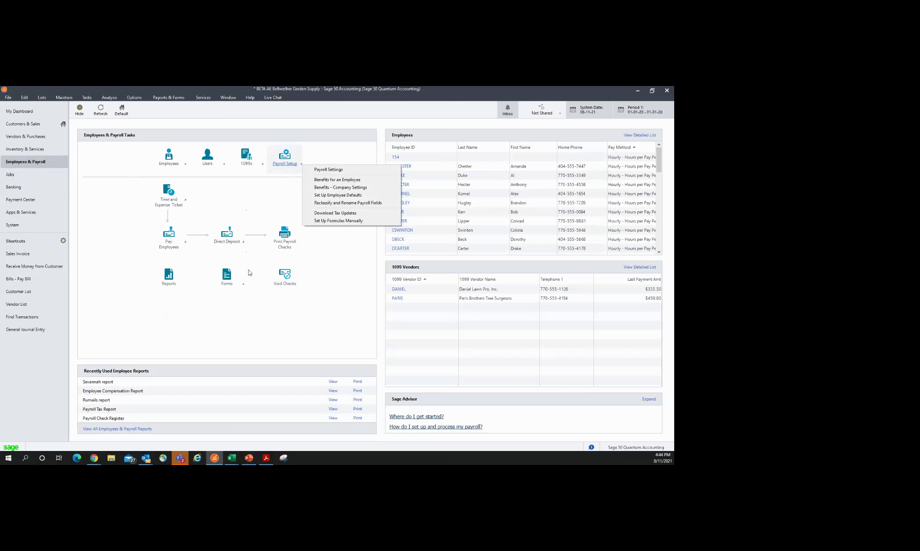
pyautogui.click(228, 281)
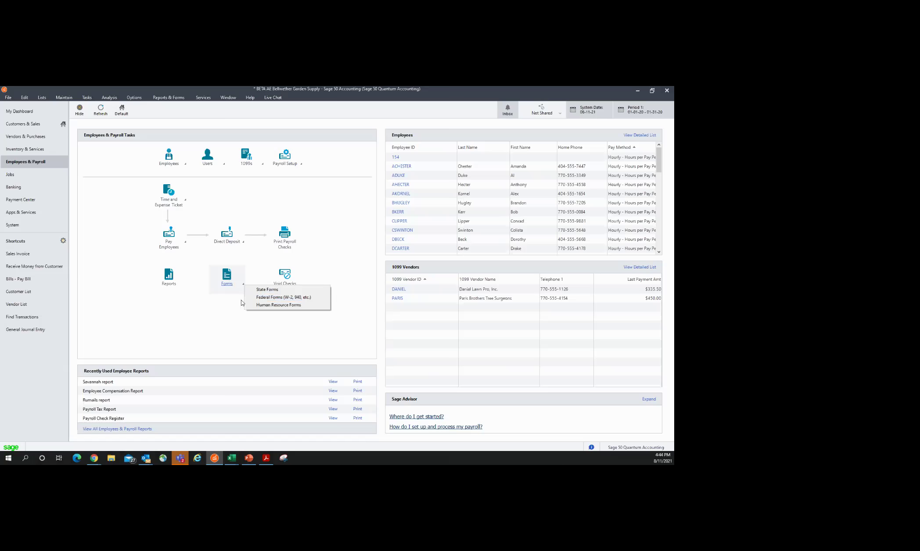
pyautogui.click(172, 245)
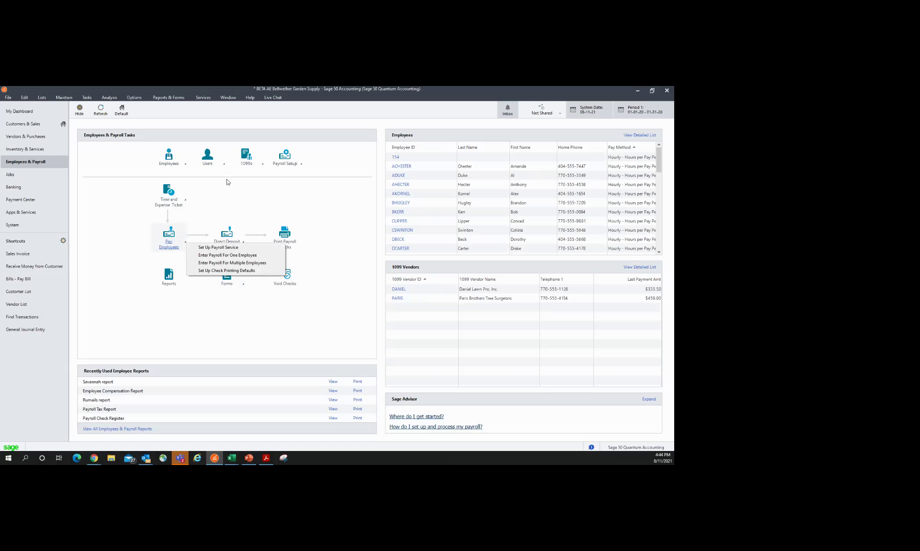
pyautogui.click(241, 166)
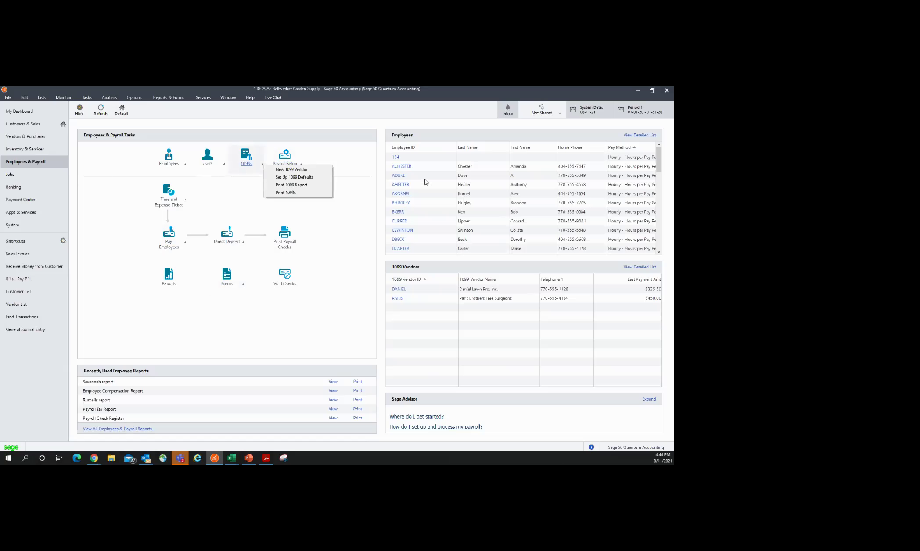
pyautogui.click(560, 116)
pyautogui.click(560, 116)
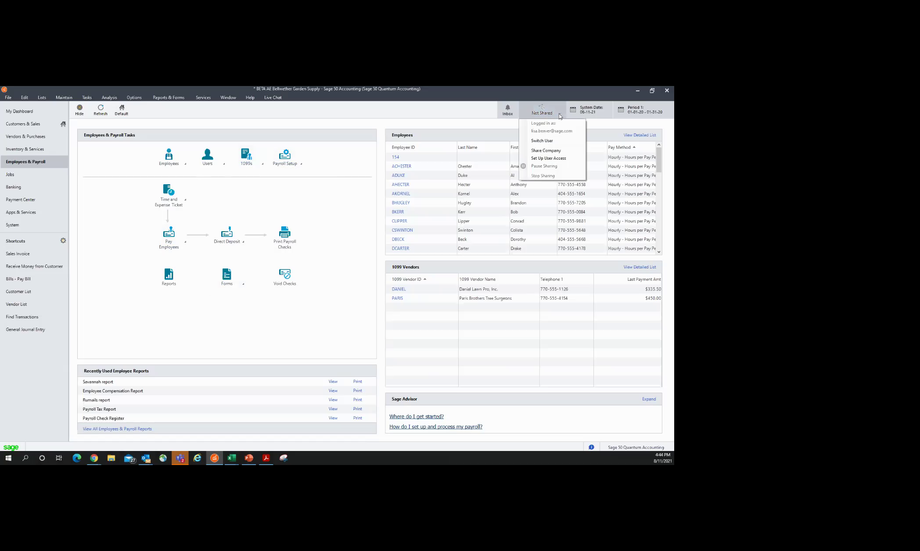
# Step: Check the Not Shared company sharing options, then switch to the My Clients page in Chrome
pyautogui.click(574, 155)
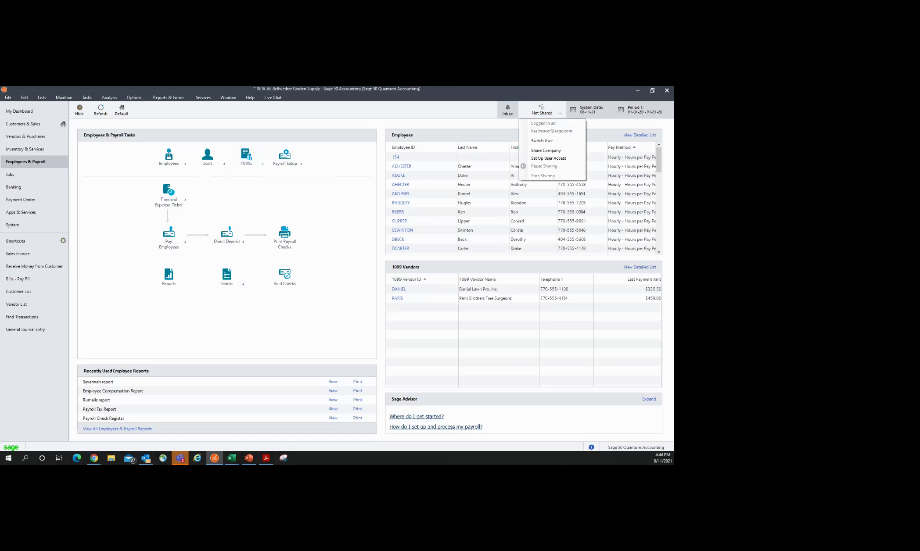
pyautogui.click(557, 113)
pyautogui.click(94, 457)
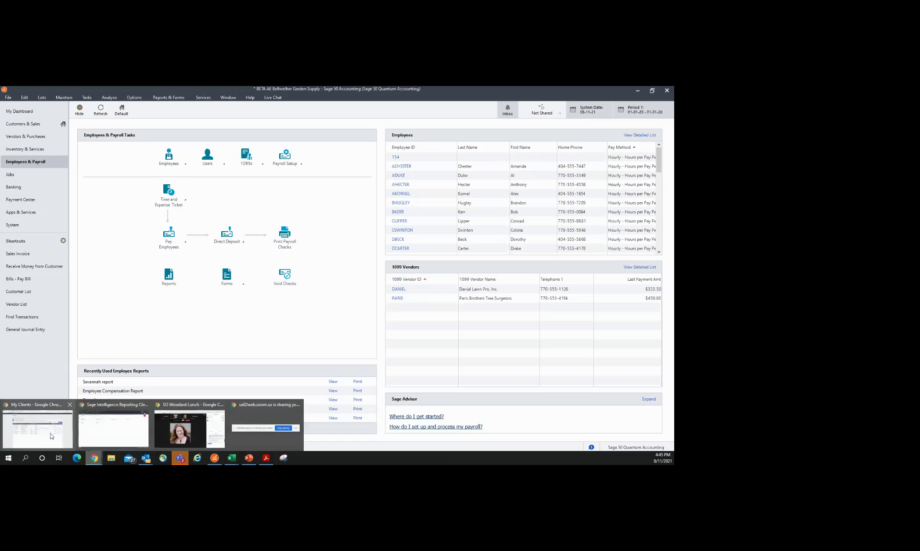
pyautogui.click(52, 436)
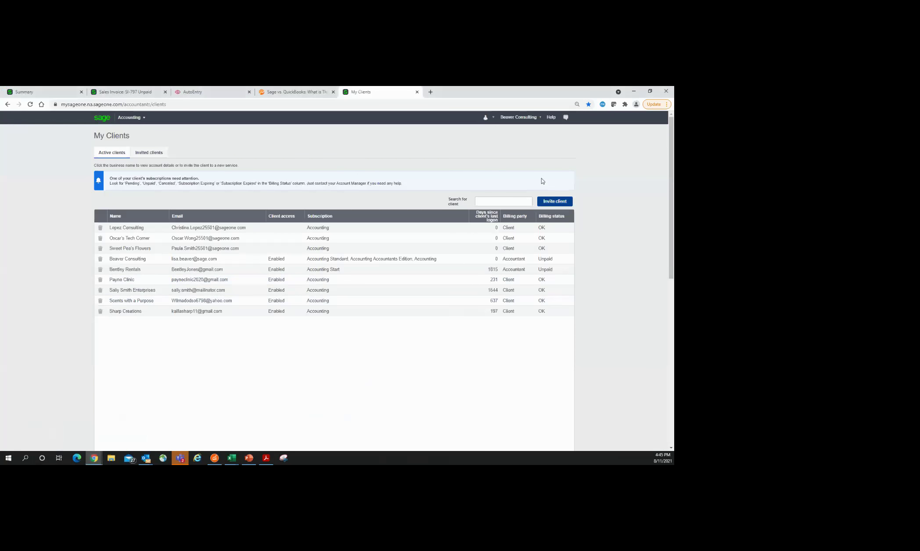
# Step: Browse the Sage Support Resource Center's Inquire, Solve, Contact, Social and Sales cards, then return to My Clients
pyautogui.click(552, 118)
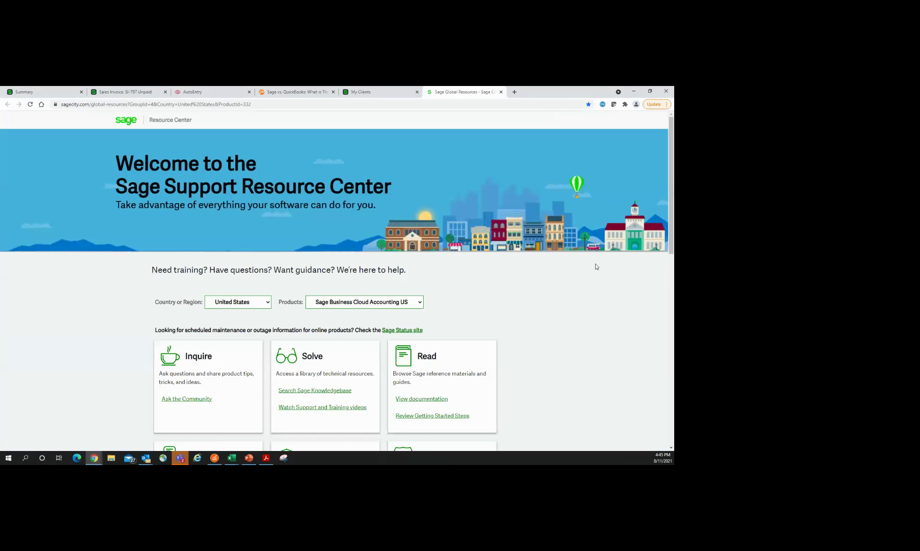
pyautogui.scroll(-2, 596, 267)
pyautogui.click(421, 235)
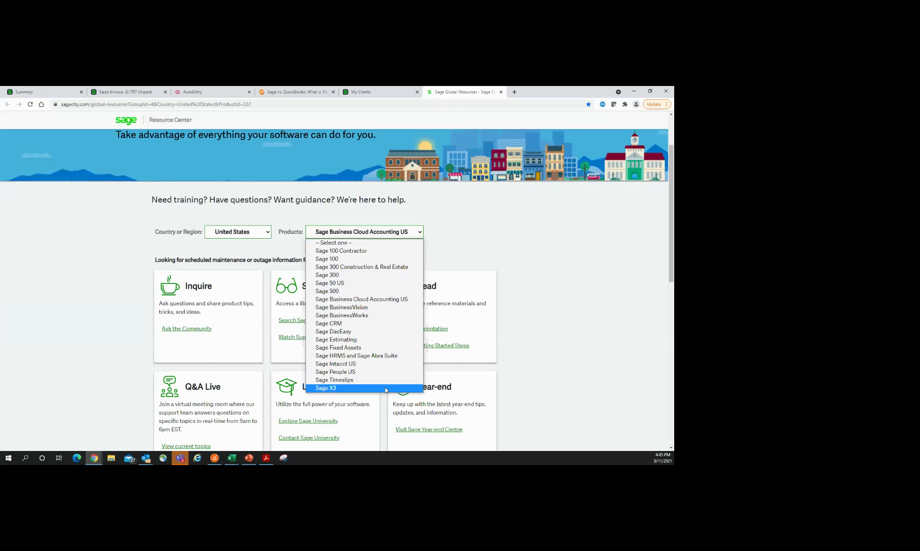
pyautogui.click(525, 222)
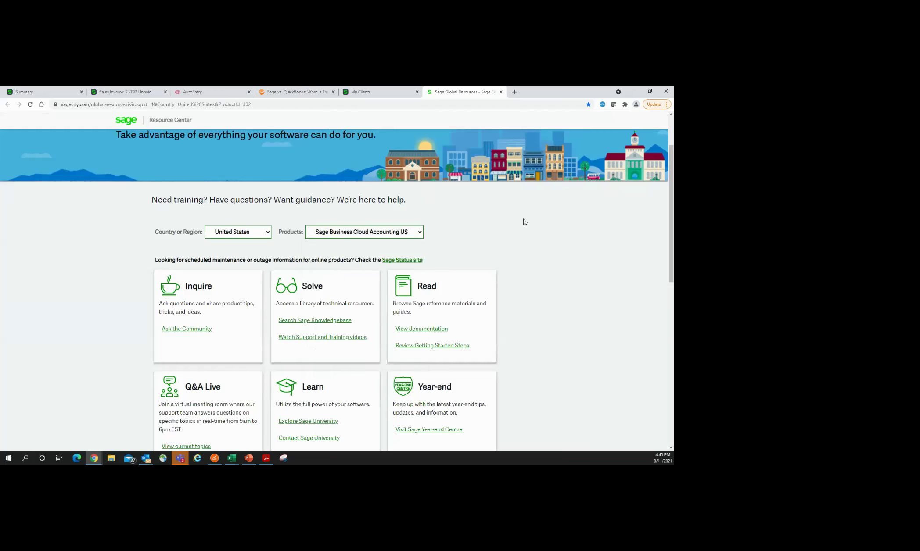
pyautogui.scroll(-4, 566, 265)
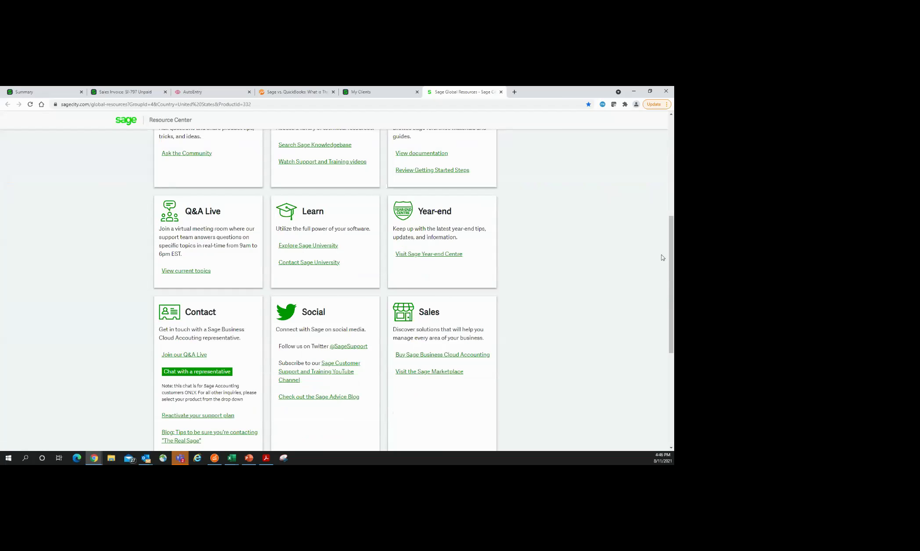
pyautogui.moveTo(671, 269); pyautogui.dragTo(663, 207)
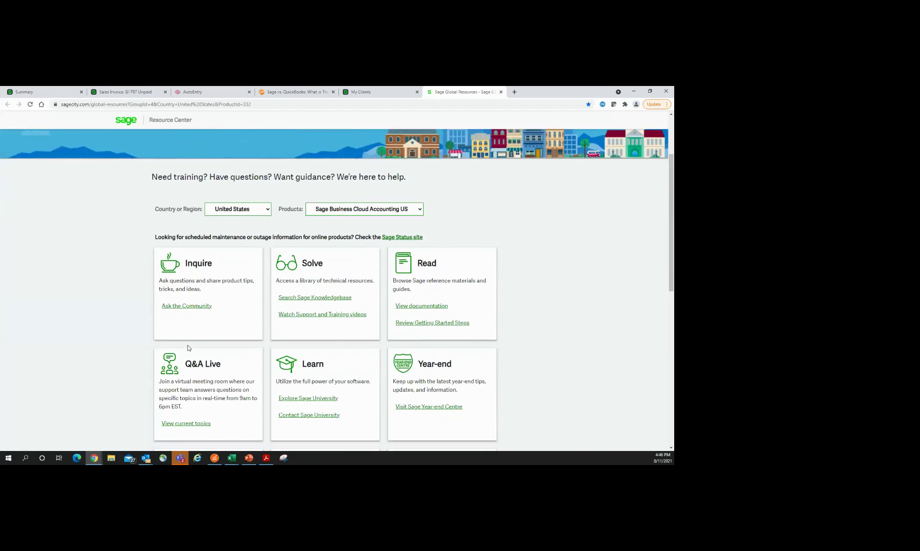
pyautogui.scroll(-2, 137, 375)
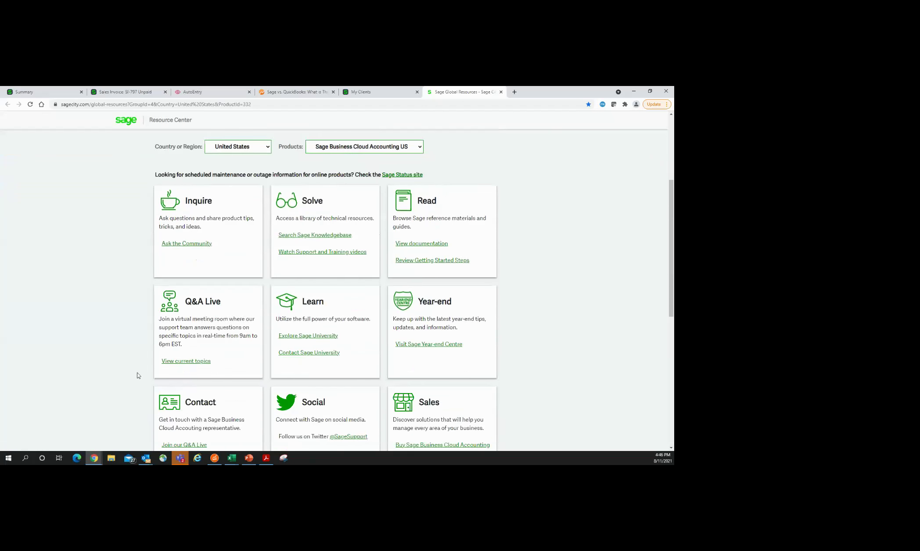
pyautogui.scroll(-1, 138, 375)
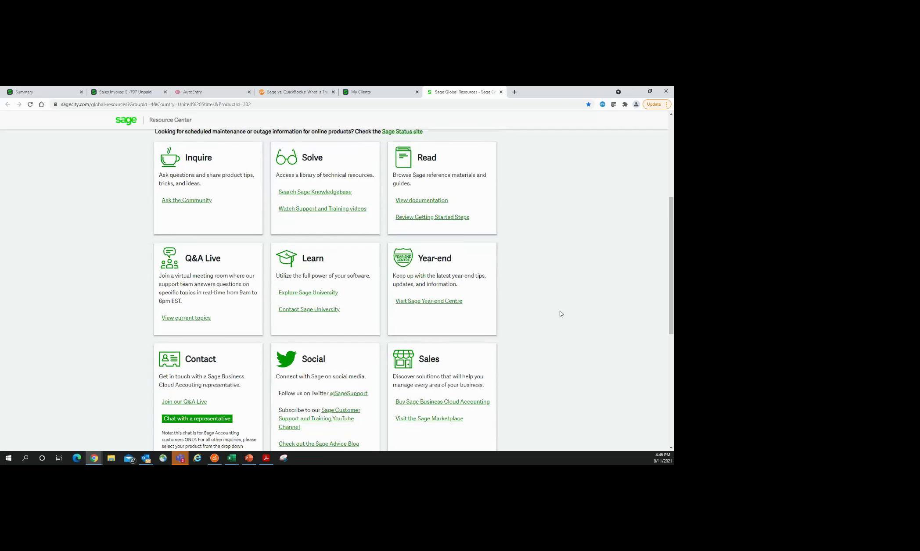
pyautogui.scroll(-2, 566, 313)
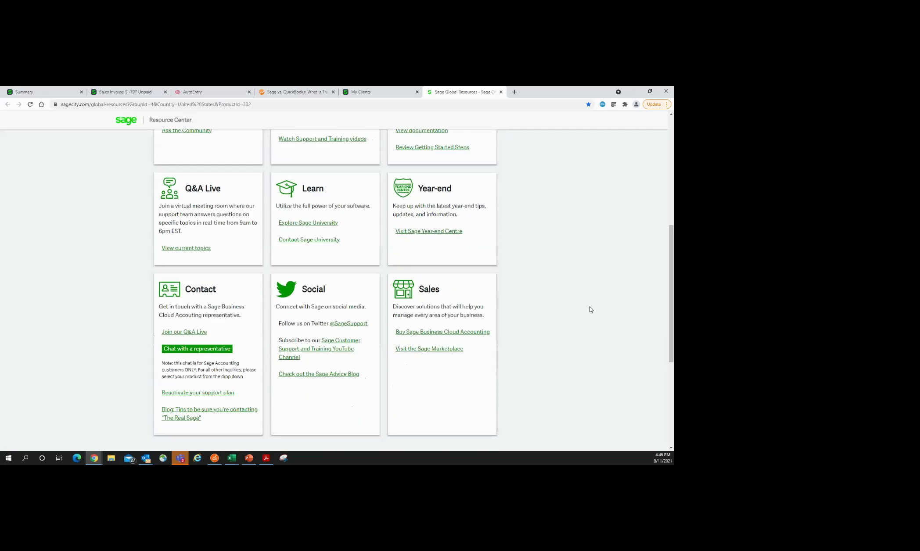
pyautogui.scroll(6, 571, 307)
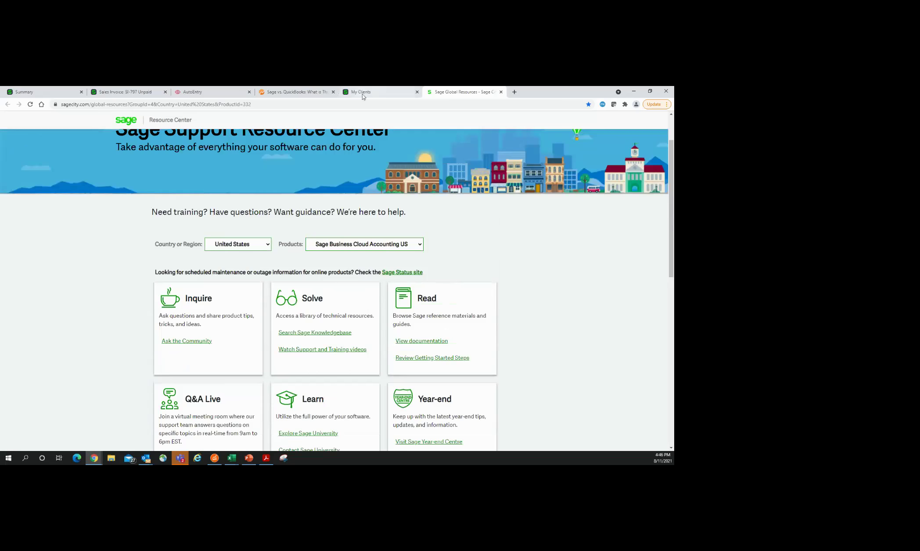
pyautogui.click(361, 93)
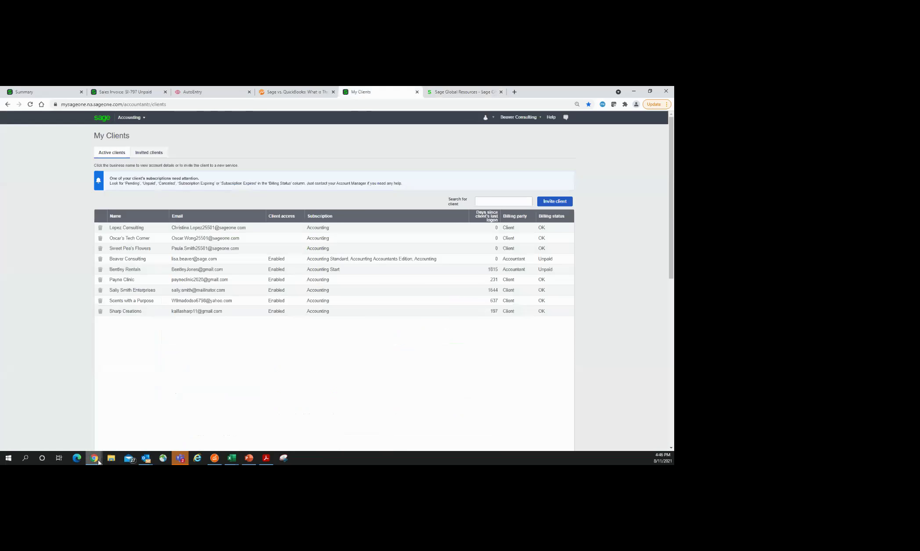
pyautogui.moveTo(98, 462)
pyautogui.moveTo(249, 463)
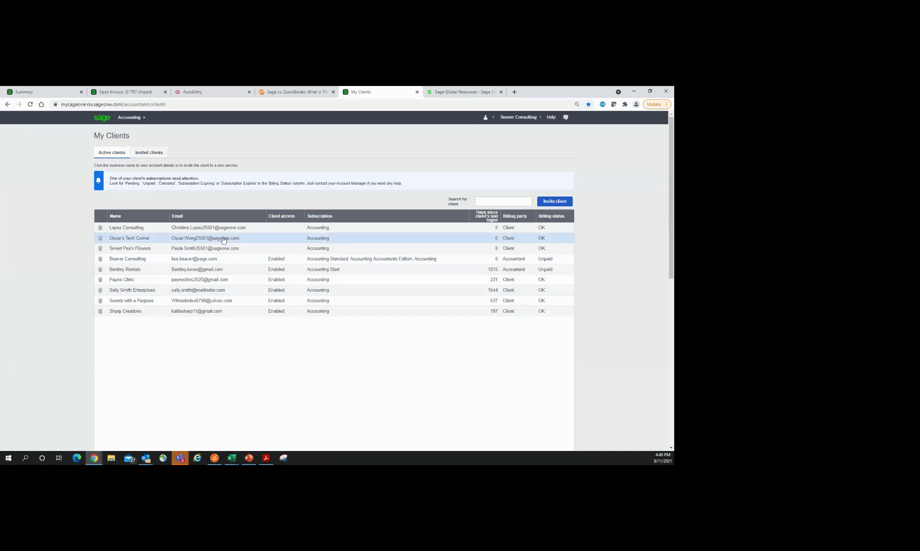
pyautogui.click(214, 459)
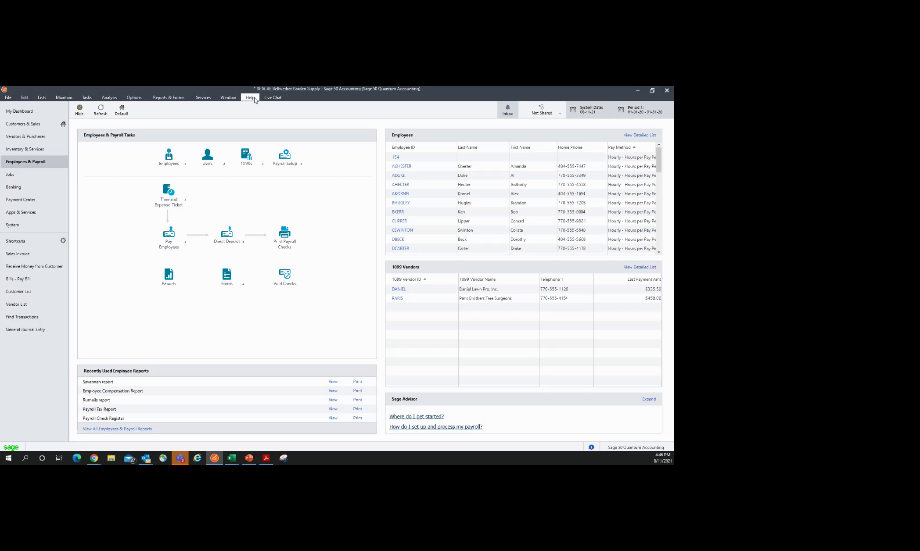
pyautogui.click(639, 91)
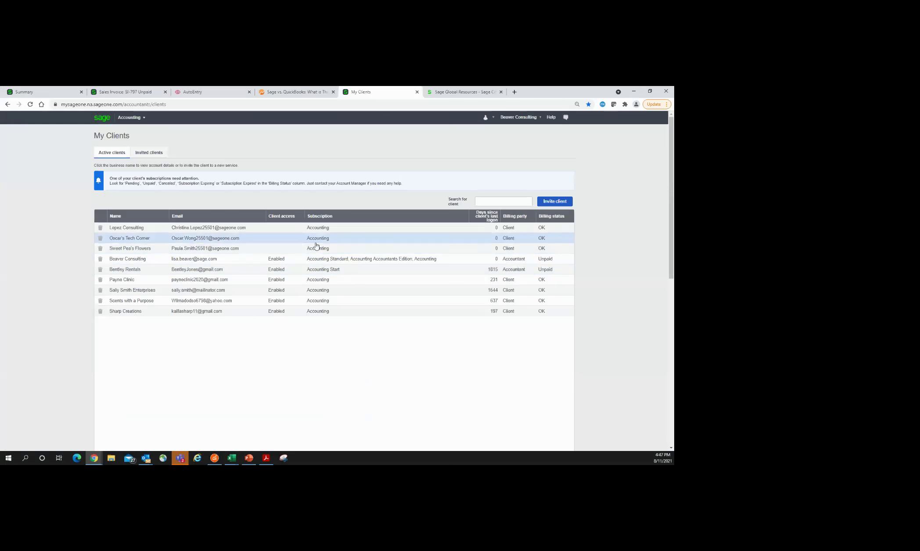
pyautogui.click(528, 118)
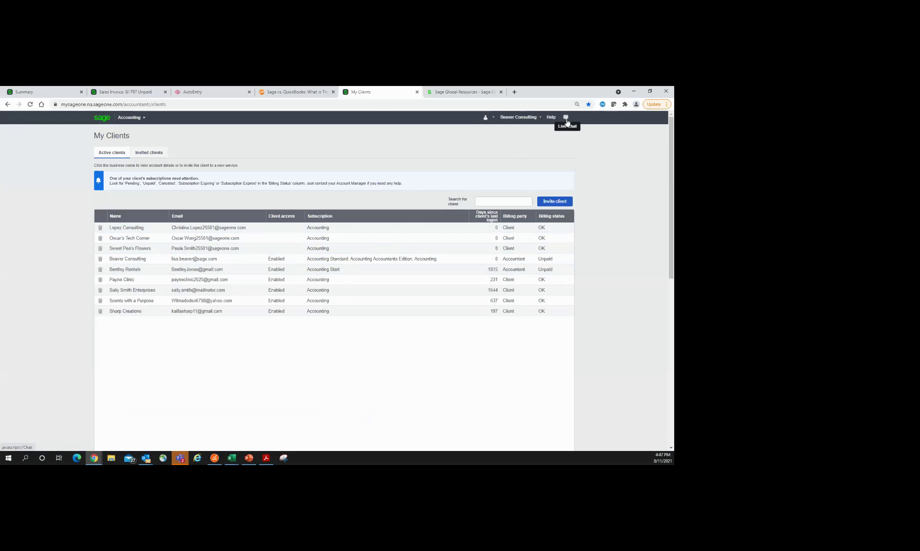
# Step: Advance the PowerPoint slide show to the Resources bullet slide listing Sage support links
pyautogui.click(247, 463)
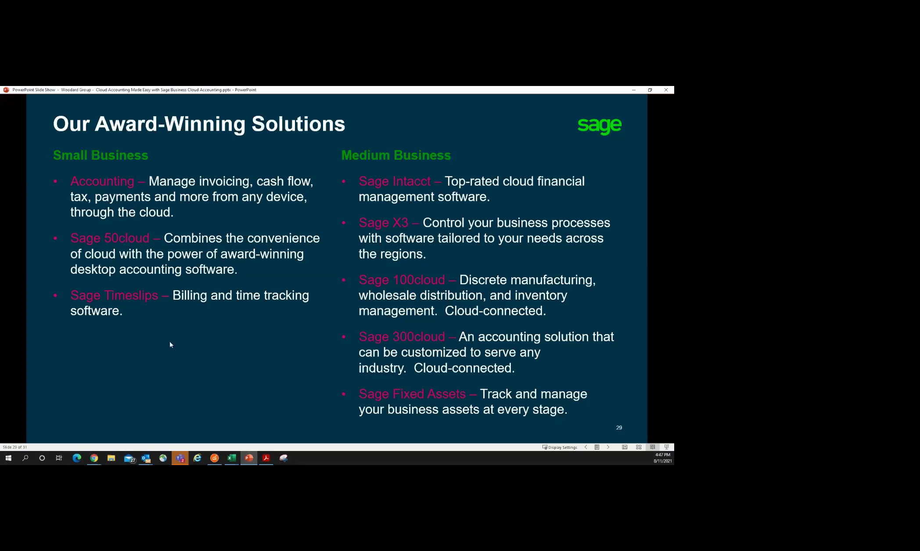
pyautogui.click(170, 342)
pyautogui.press('Left')
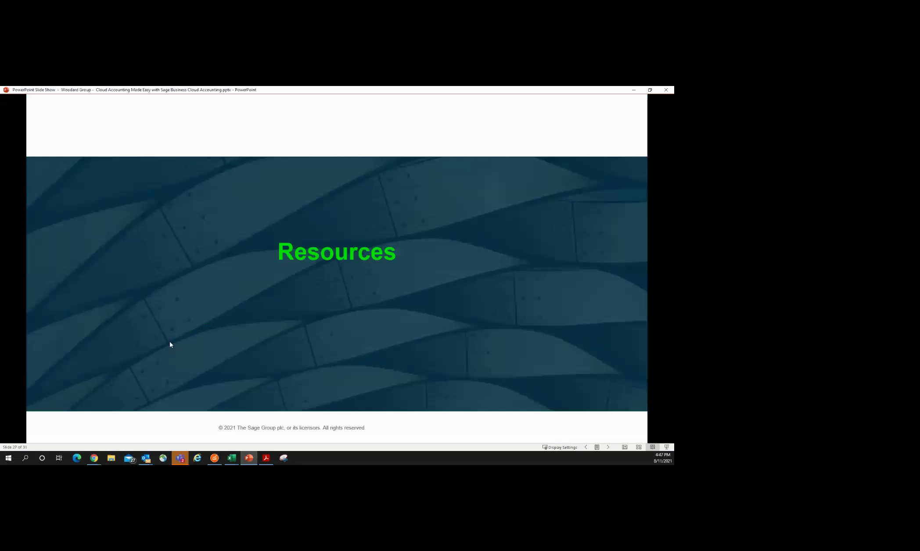
pyautogui.click(171, 345)
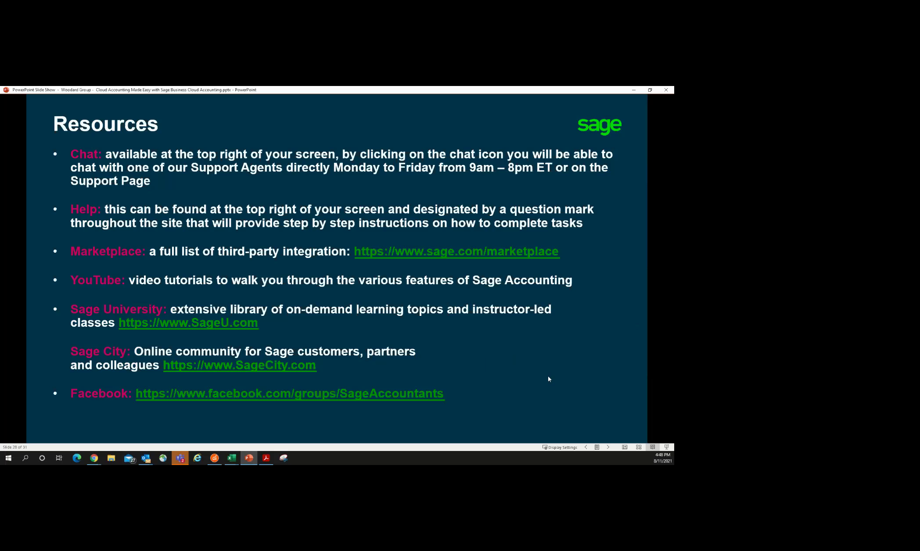
pyautogui.click(94, 458)
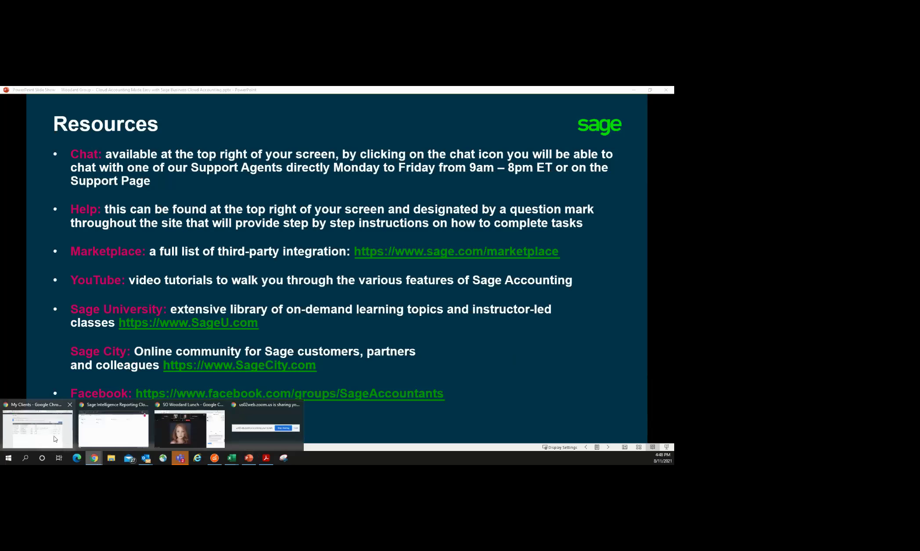
# Step: Access Lopez Consulting's books and view its Cash Flow Forecast with the $194,535.76 net balance
pyautogui.click(55, 439)
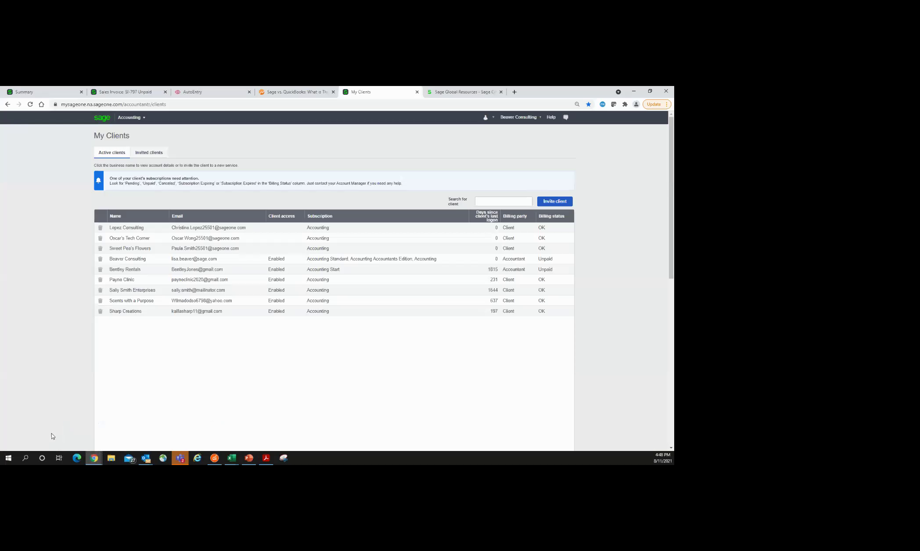
pyautogui.click(209, 228)
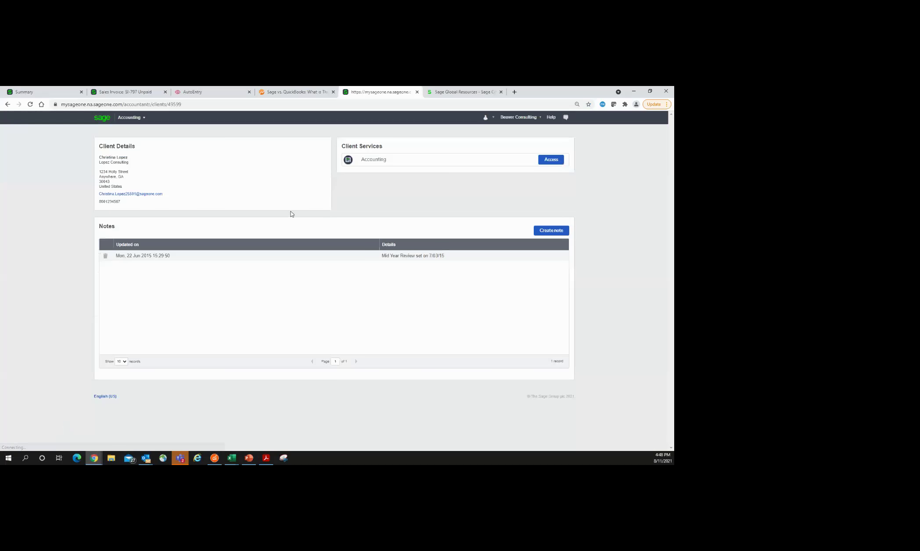
pyautogui.click(547, 162)
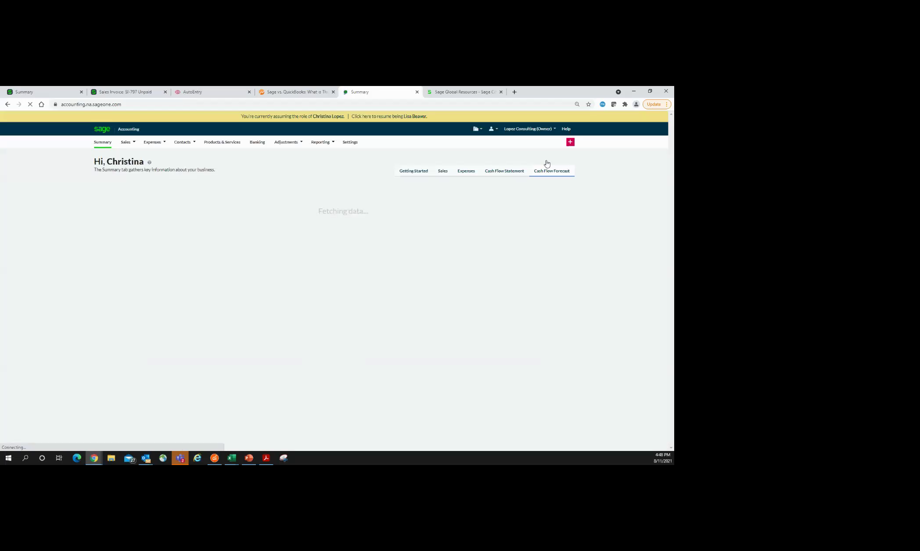
pyautogui.moveTo(323, 150)
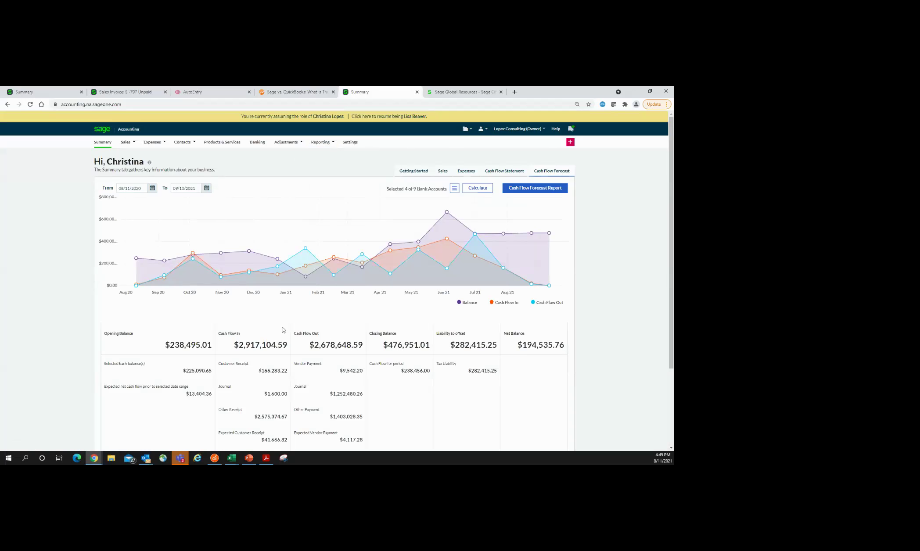
# Step: Review the 4060 - Agriculture Sales correction under Adjustments > Correct Transactions, then return to Sage 50
pyautogui.moveTo(292, 146)
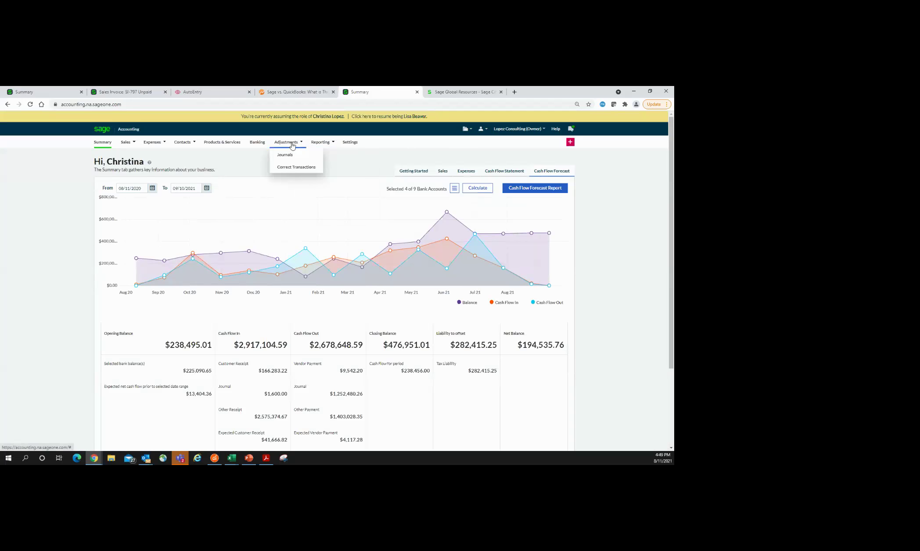
pyautogui.click(290, 169)
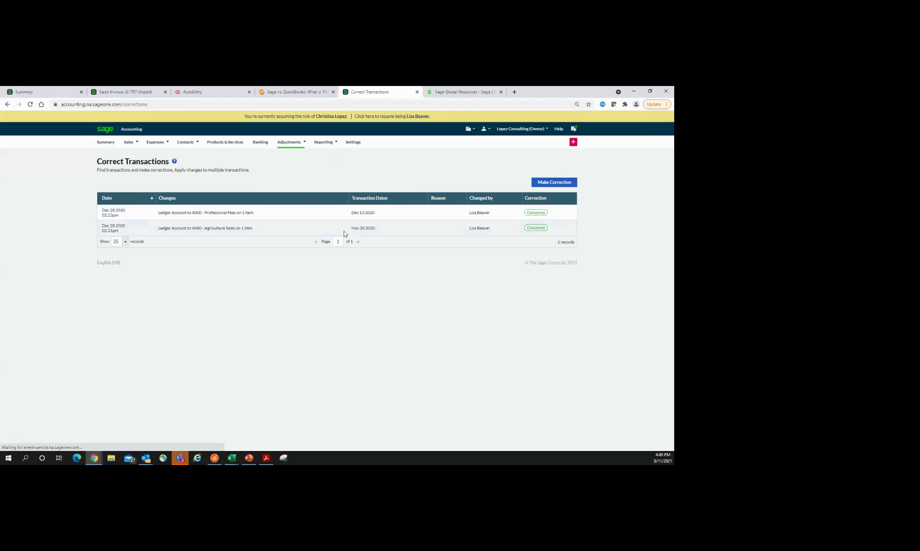
pyautogui.click(342, 237)
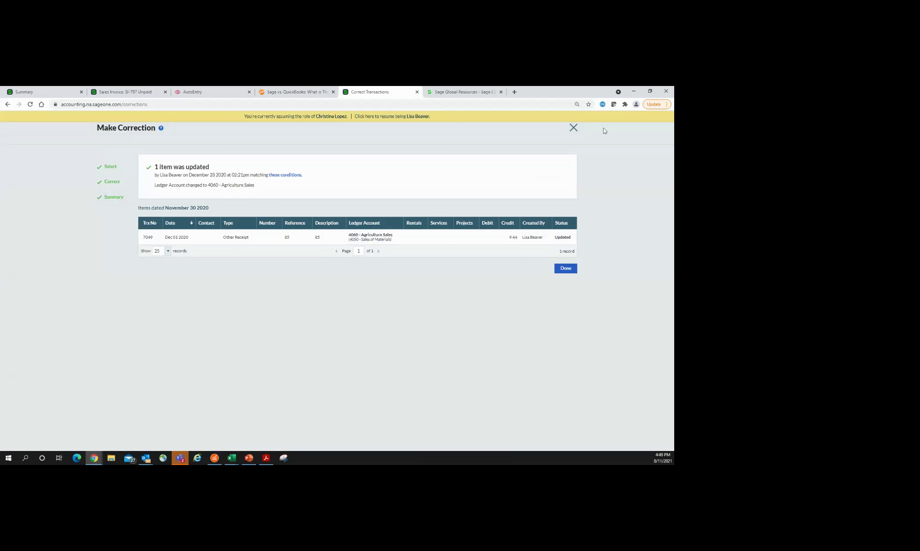
pyautogui.click(573, 128)
pyautogui.click(214, 459)
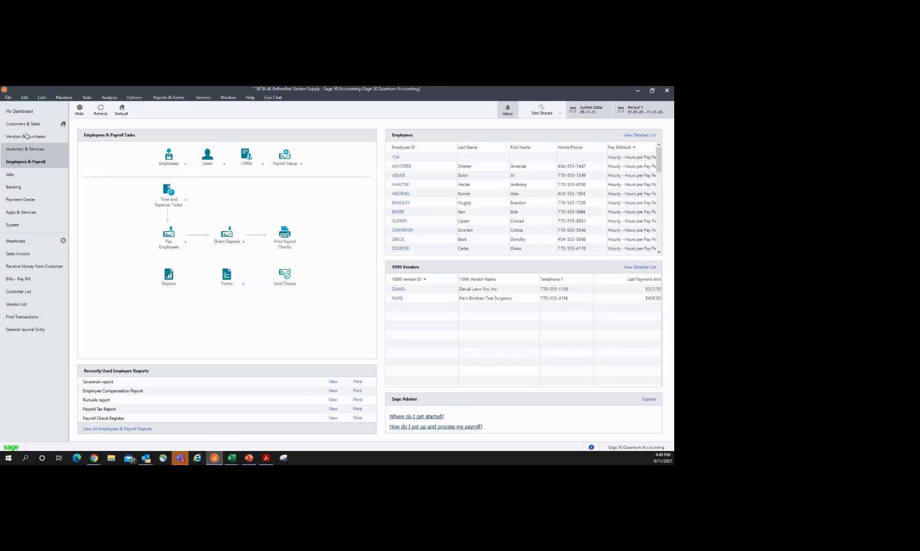
# Step: Open Select Import/Export from the File menu and view the Sales Journal template settings
pyautogui.click(8, 97)
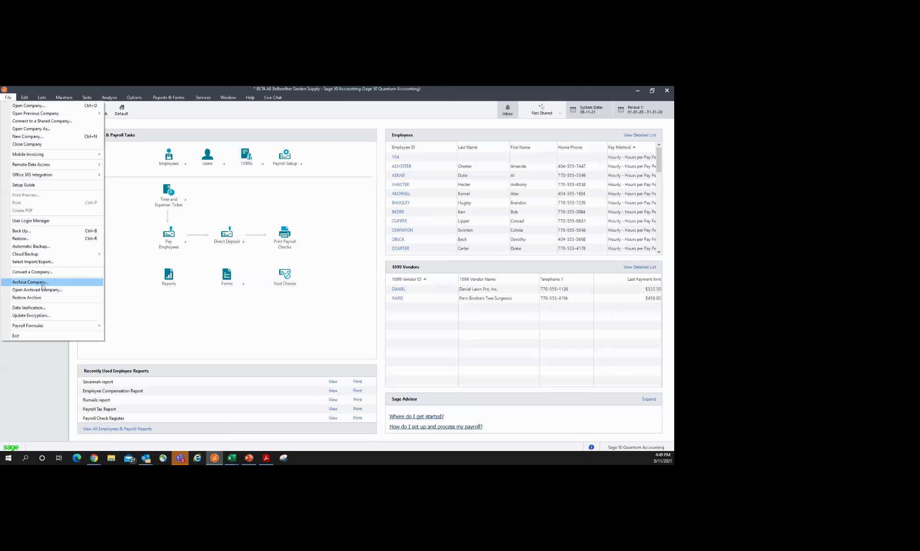
pyautogui.click(33, 262)
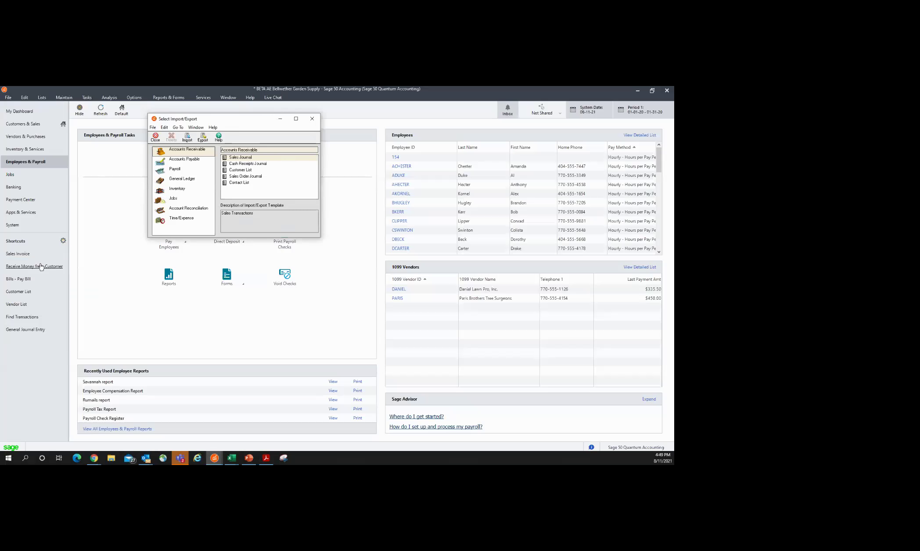
pyautogui.click(203, 137)
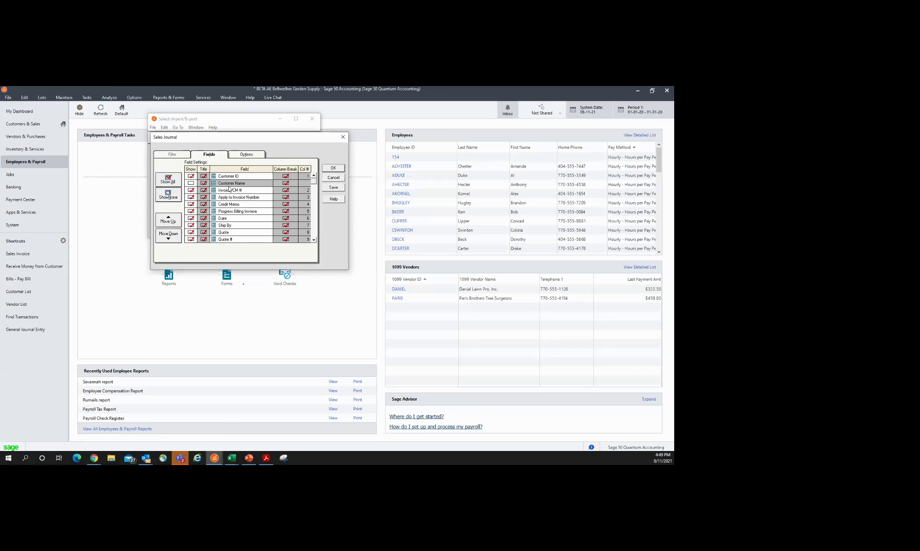
pyautogui.click(343, 138)
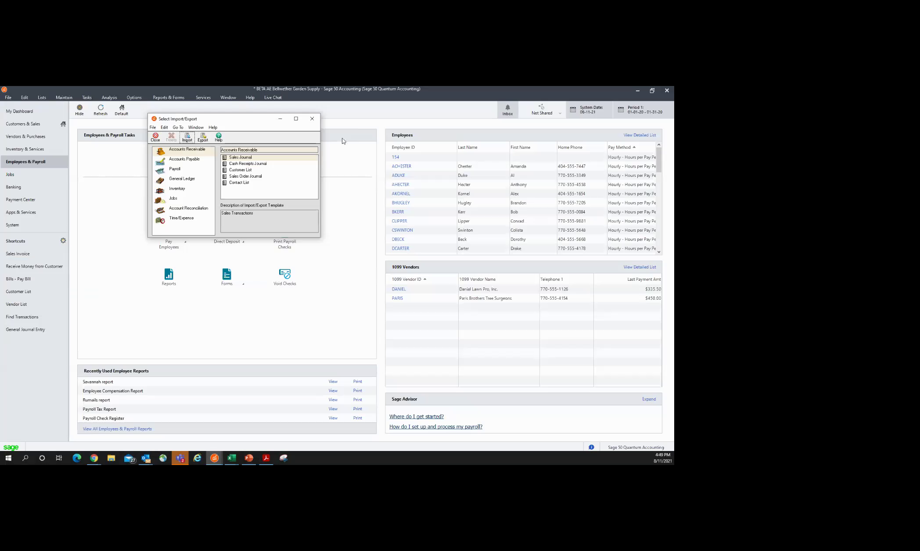
# Step: Browse Accounts Payable, Payroll, General Ledger, Inventory, Jobs, Reconciliation and Time/Expense templates, then close the window
pyautogui.click(181, 161)
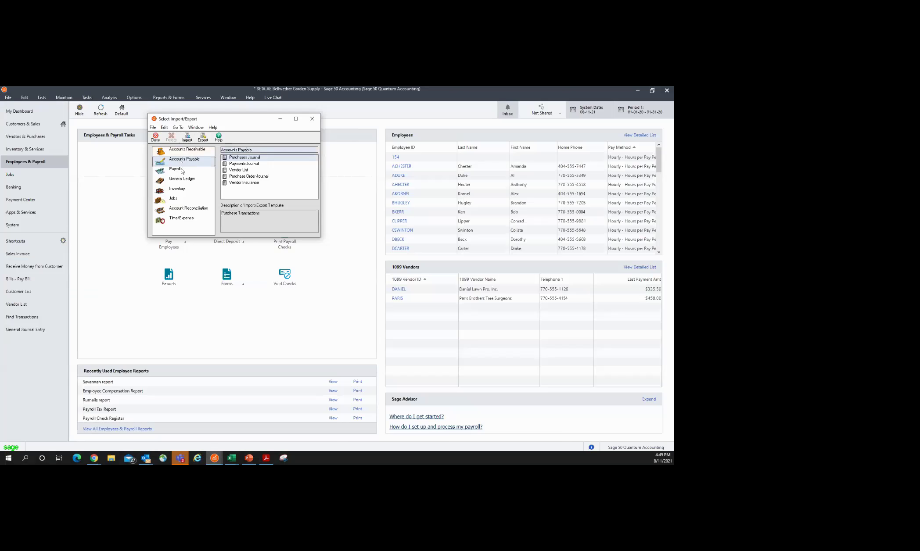
pyautogui.click(182, 170)
pyautogui.click(182, 180)
pyautogui.click(180, 192)
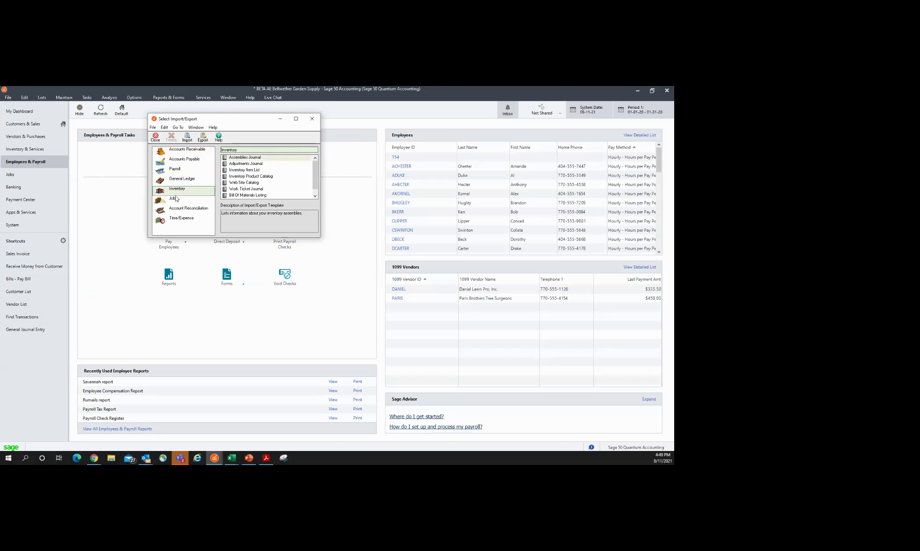
pyautogui.click(175, 199)
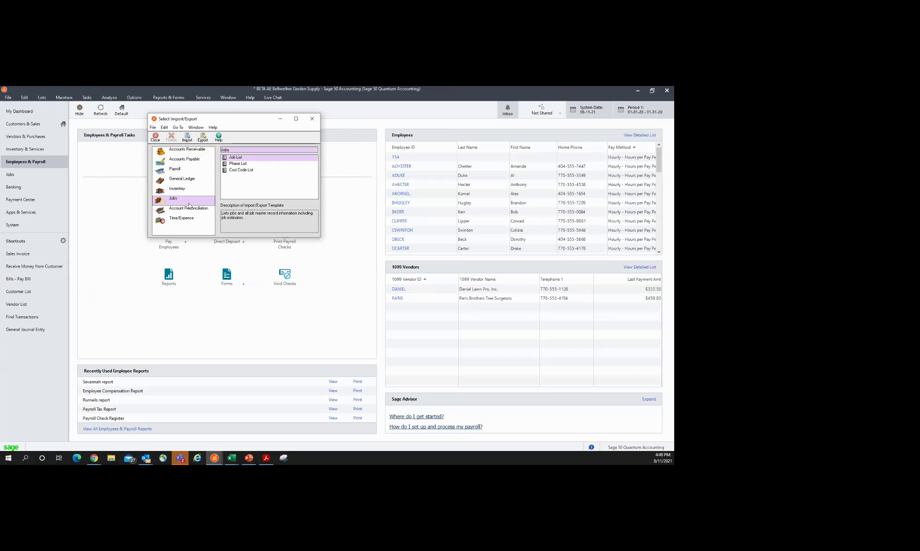
pyautogui.click(188, 210)
pyautogui.click(187, 219)
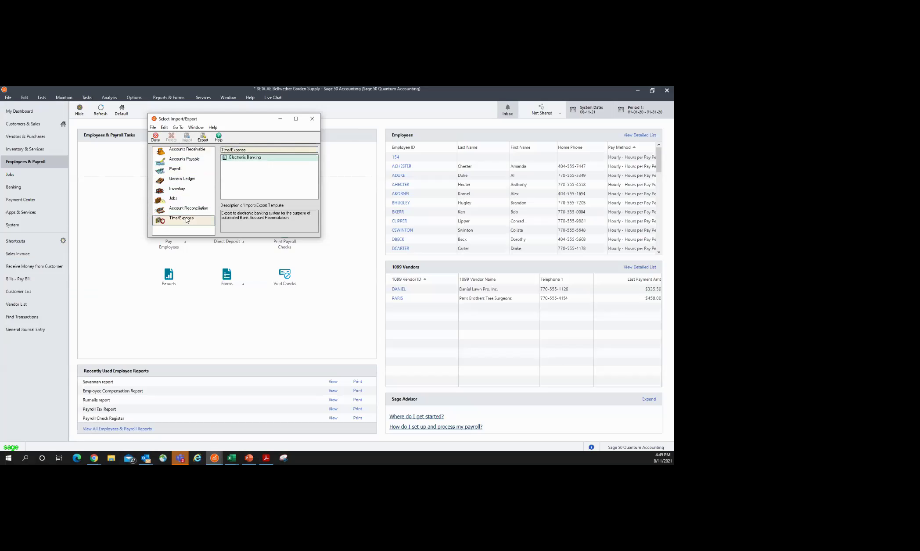
pyautogui.click(183, 152)
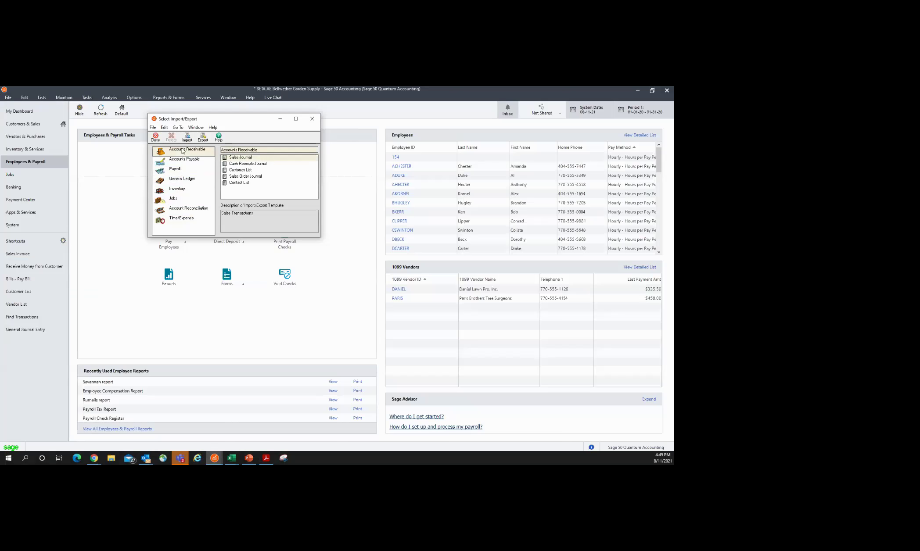
pyautogui.click(312, 120)
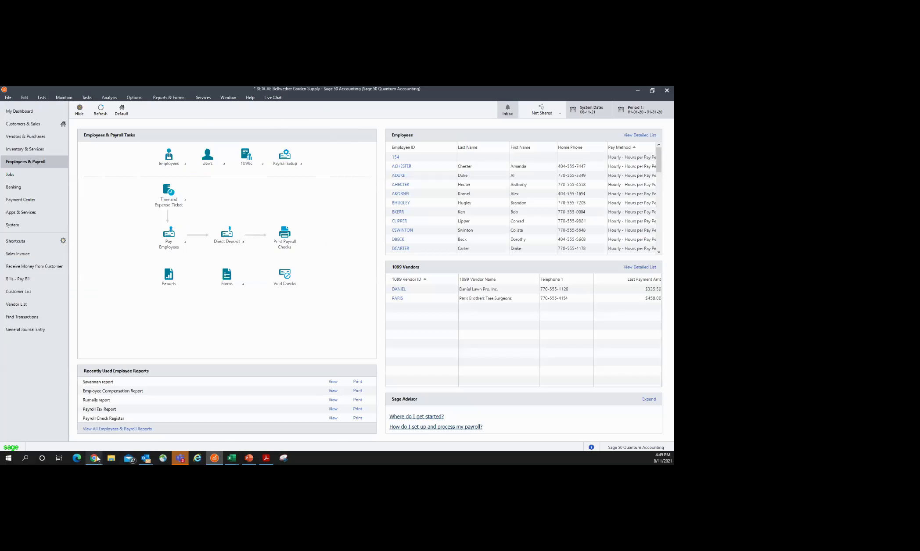
# Step: Back in Chrome, view sales invoice SI-795 from Sales Invoices, then show the Vendor Bills list
pyautogui.moveTo(98, 459)
pyautogui.click(64, 441)
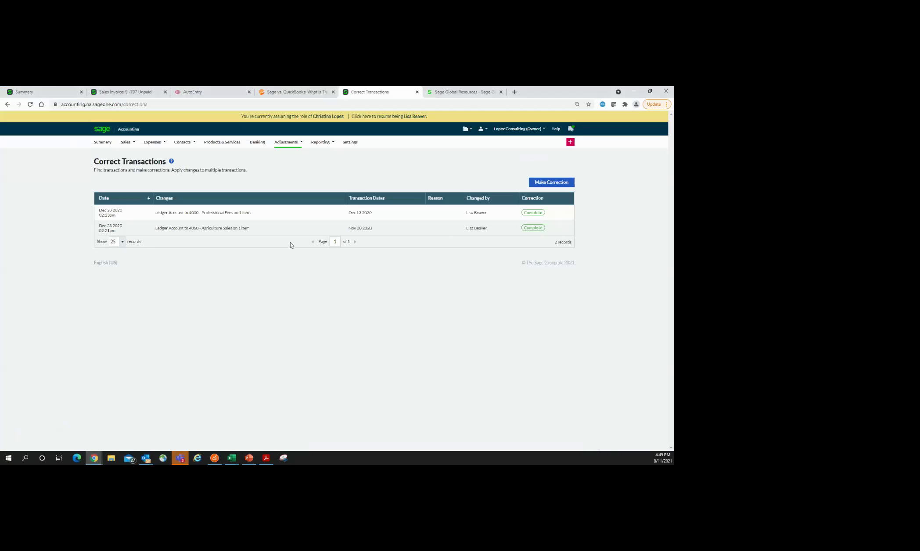
pyautogui.moveTo(291, 147)
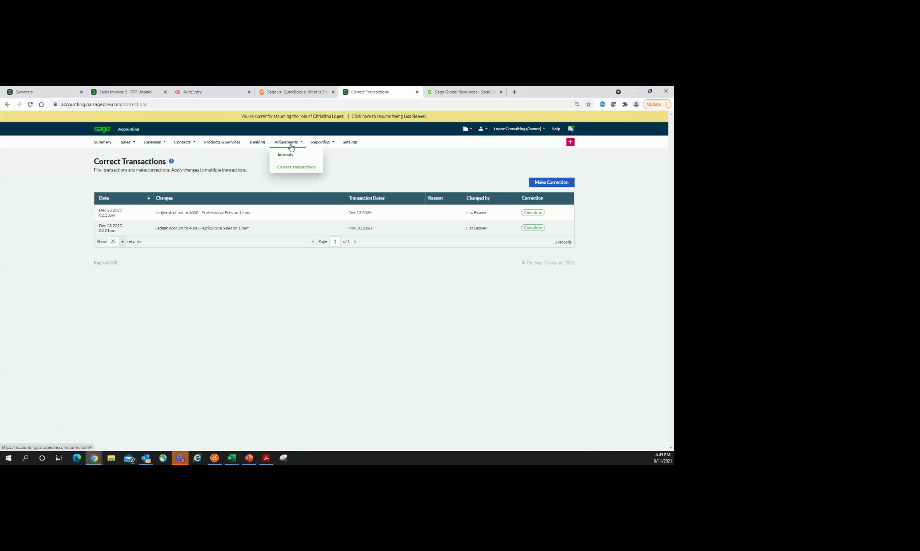
pyautogui.moveTo(126, 143)
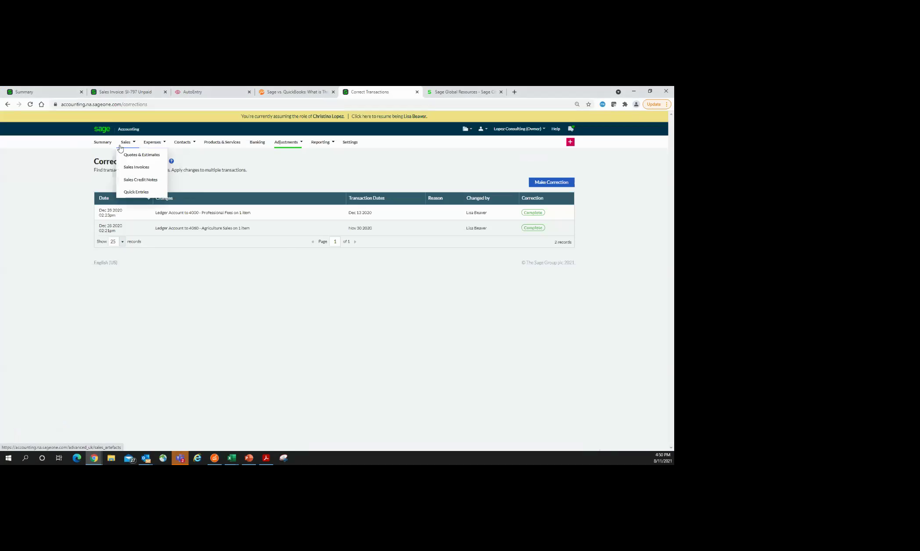
pyautogui.click(131, 170)
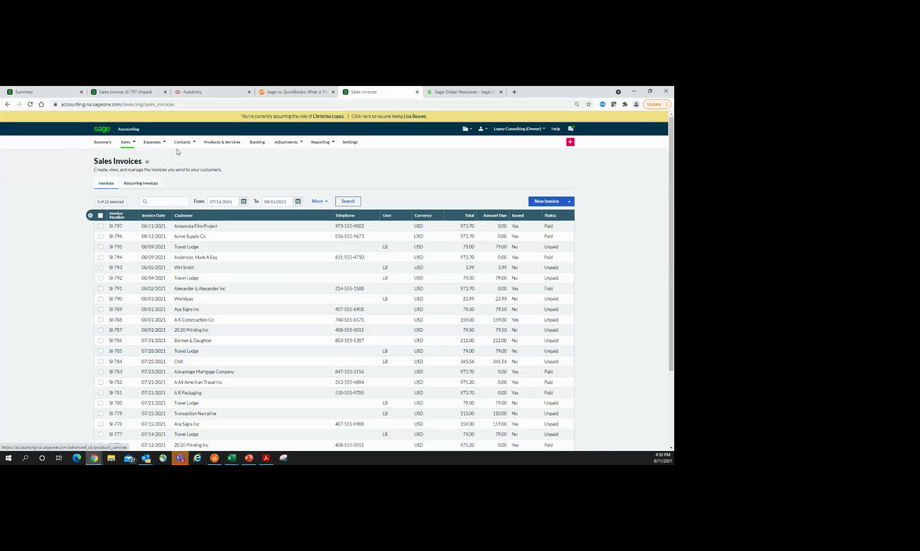
pyautogui.click(547, 250)
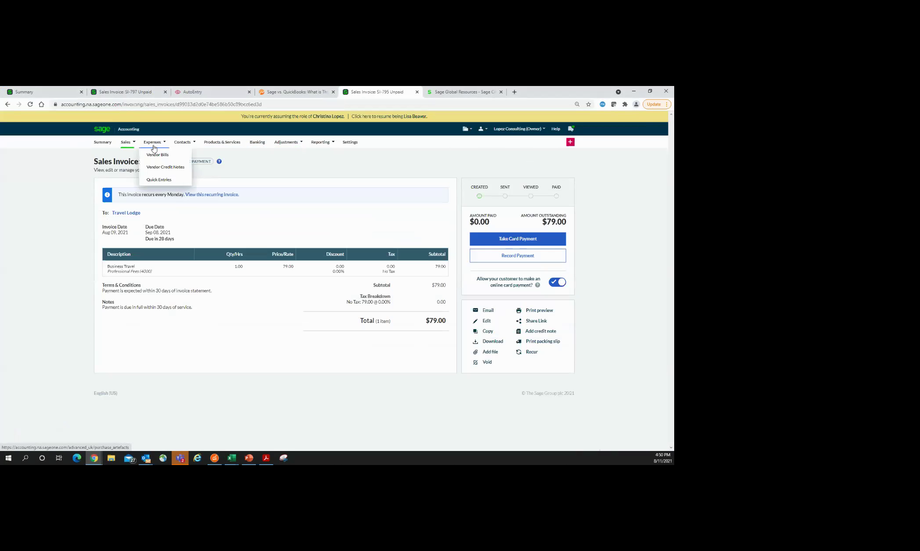
pyautogui.click(157, 155)
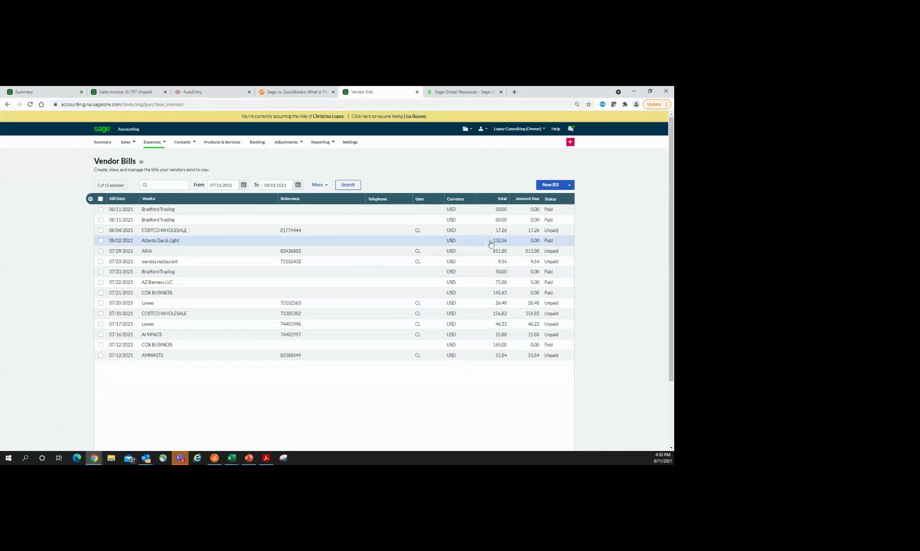
# Step: Upload Food receipt.jpg as an attachment on the $17.26 COSTCO WHOLESALE vendor bill
pyautogui.click(545, 232)
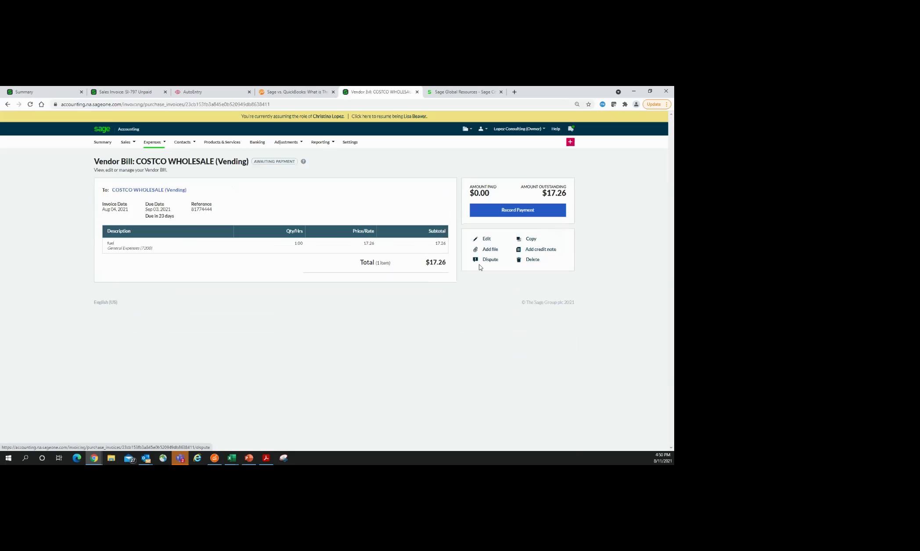
pyautogui.click(491, 251)
pyautogui.click(408, 259)
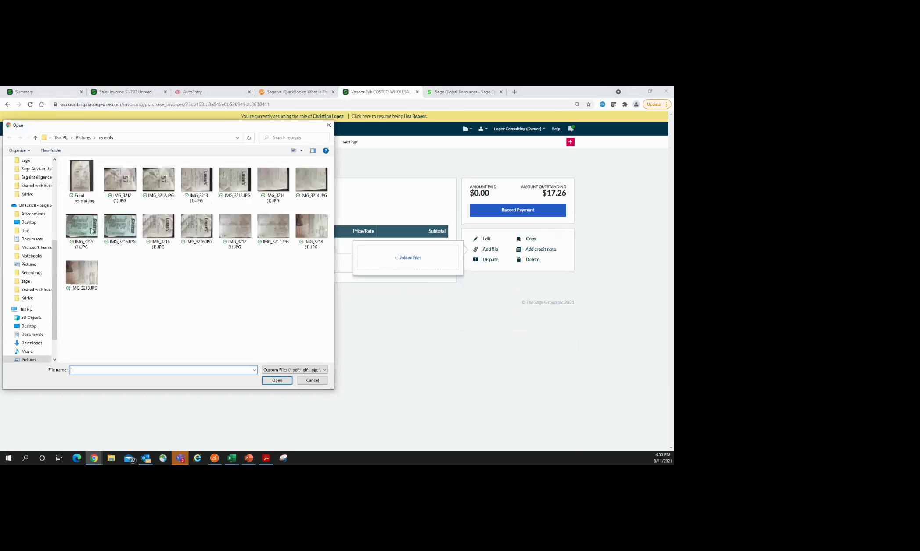
pyautogui.click(82, 178)
pyautogui.click(277, 380)
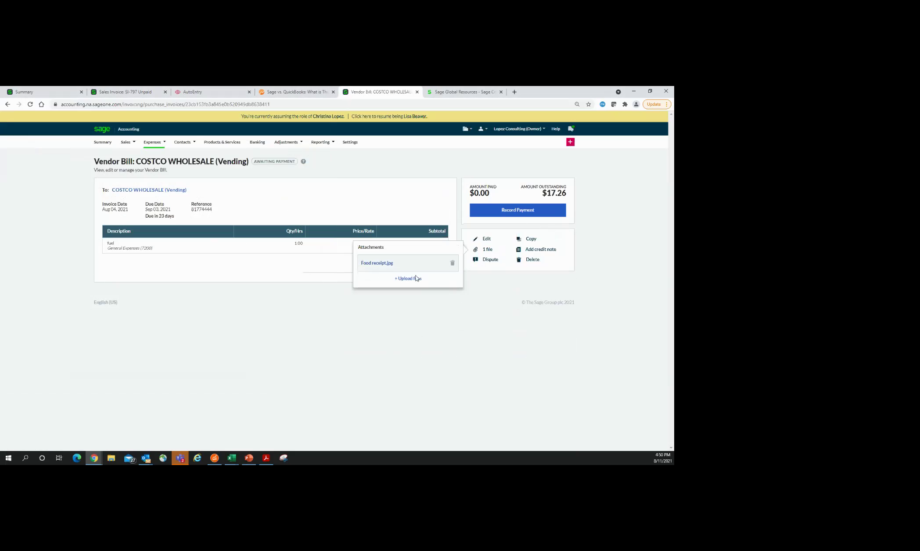
pyautogui.click(368, 160)
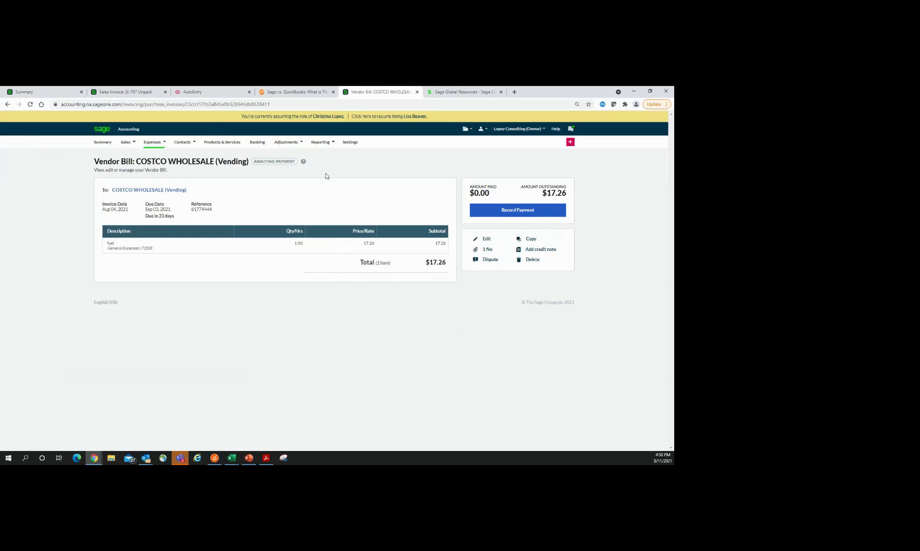
pyautogui.moveTo(155, 150)
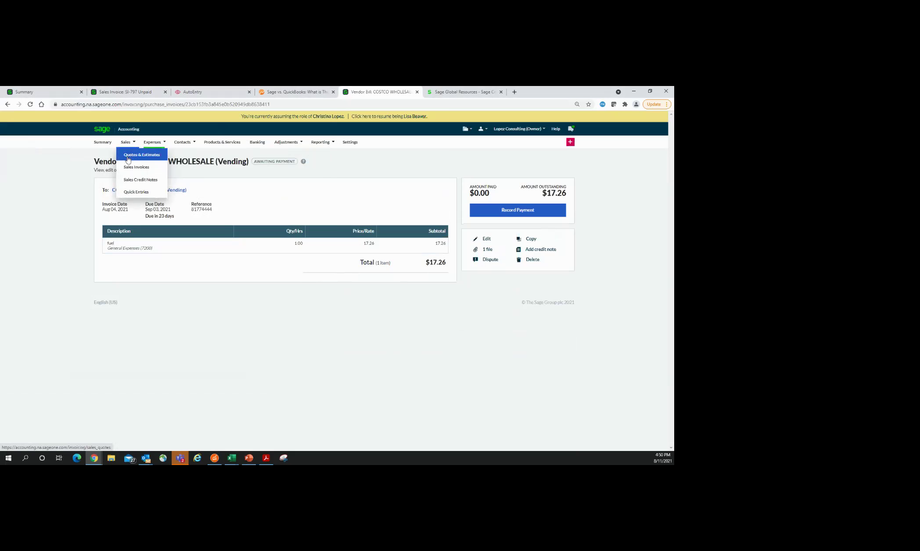
# Step: Show the AutoEntry sign-in tab briefly, then return to the PowerPoint slide show
pyautogui.click(190, 93)
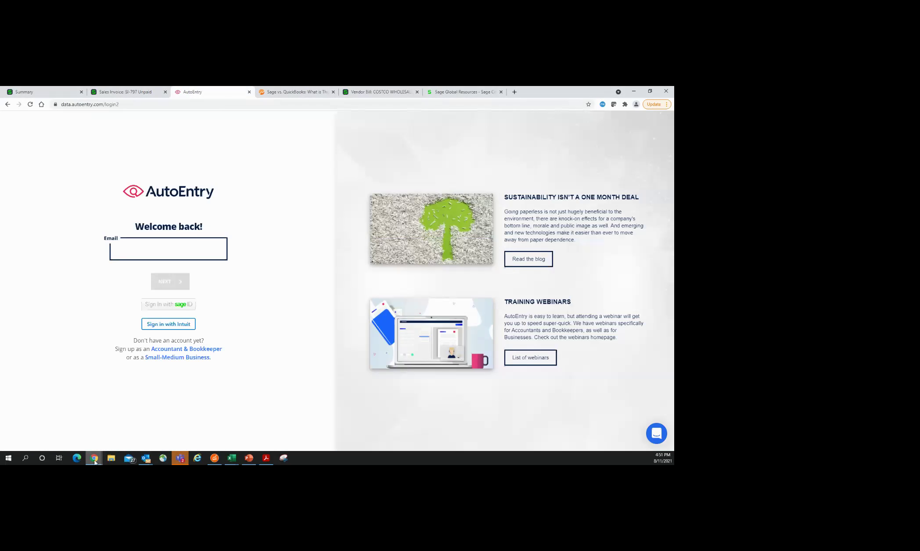
pyautogui.click(253, 459)
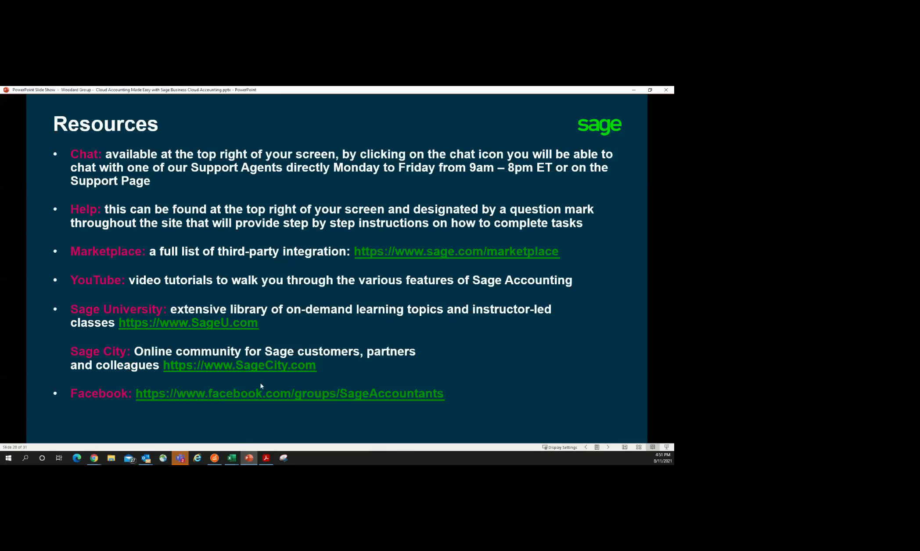
# Step: Step back two slides, then forward one to reach AutoEntry's 'How it works' slide 25
pyautogui.press('Left')
pyautogui.press('Left')
pyautogui.press('Left')
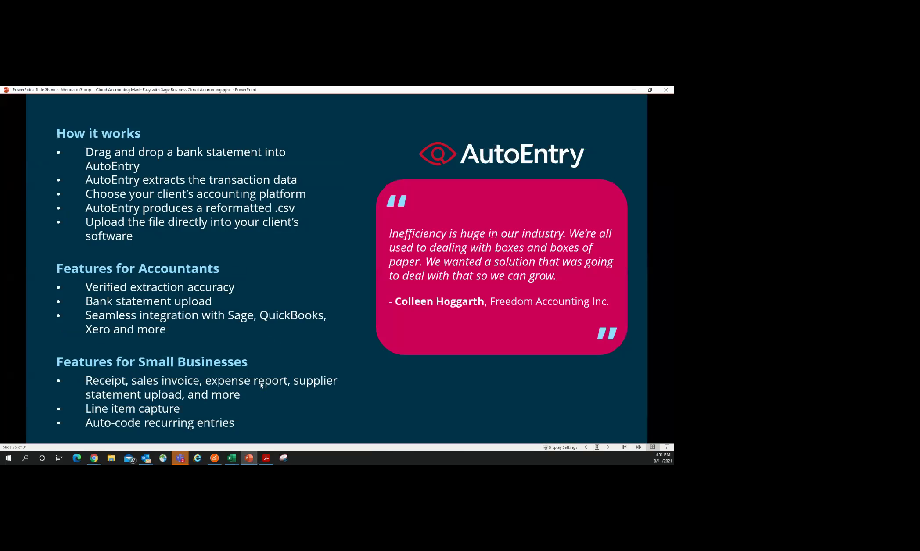
pyautogui.press('Left')
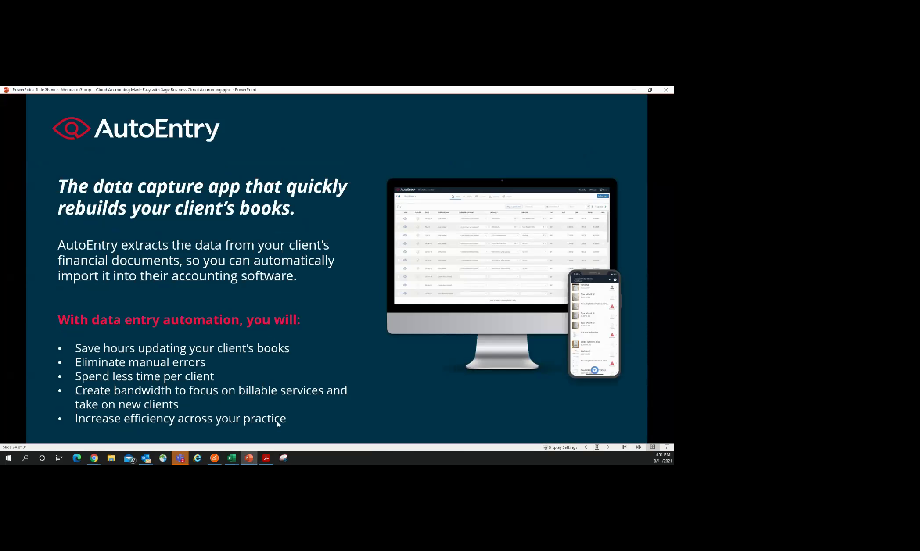
pyautogui.press('Right')
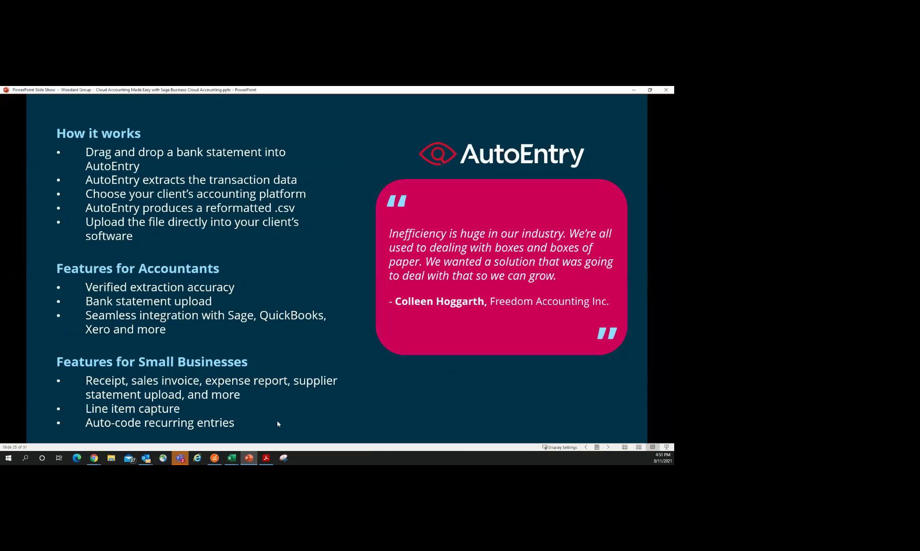
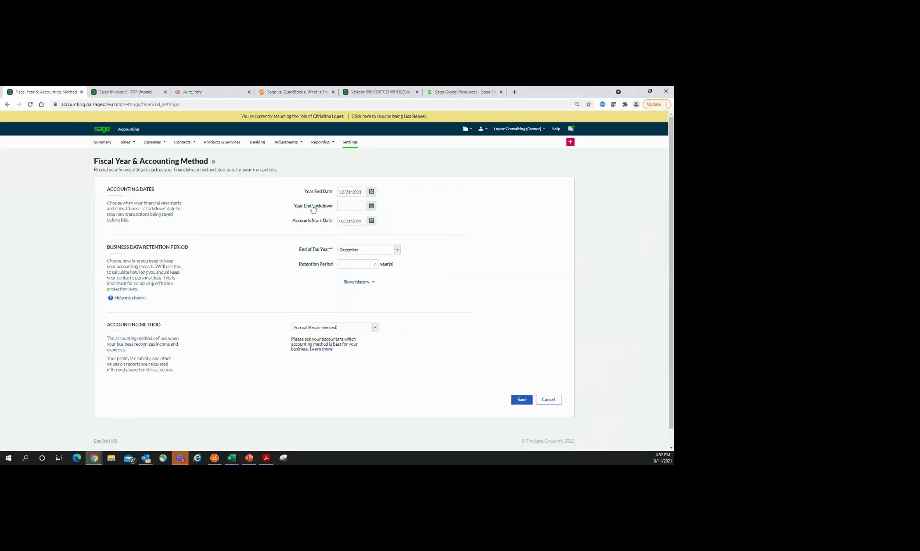
pyautogui.click(372, 207)
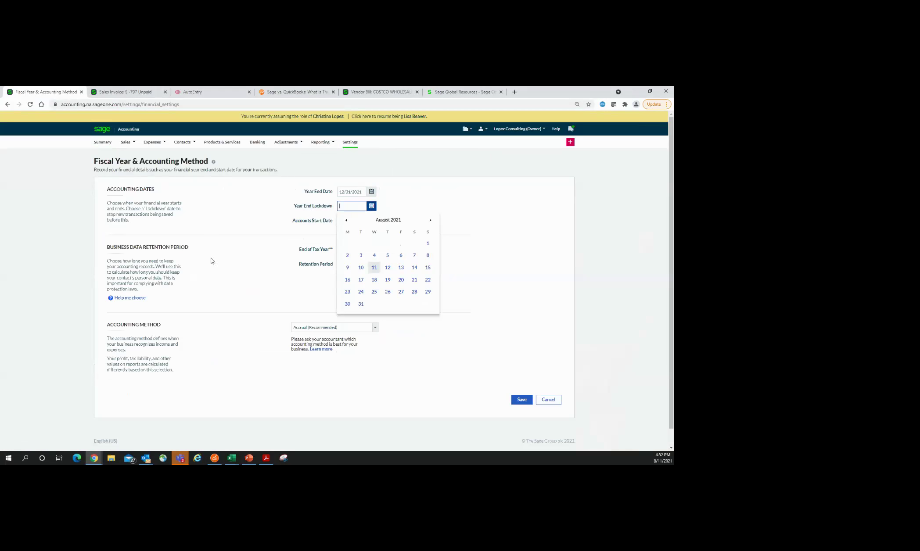
pyautogui.click(492, 245)
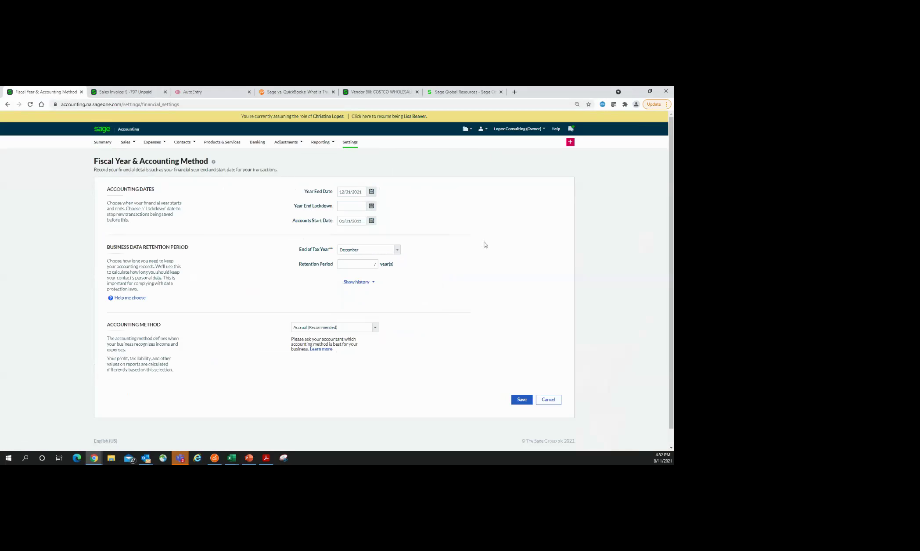
pyautogui.click(543, 129)
pyautogui.click(213, 163)
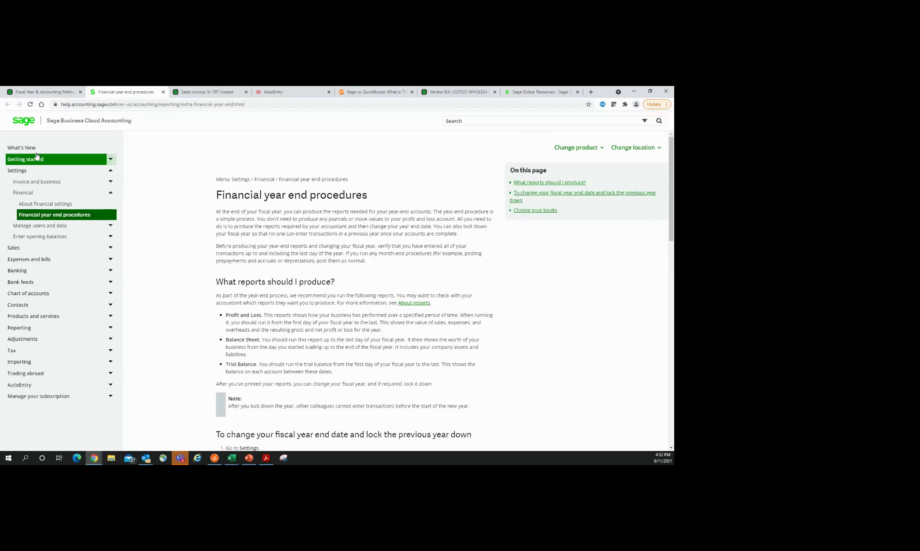
pyautogui.click(37, 150)
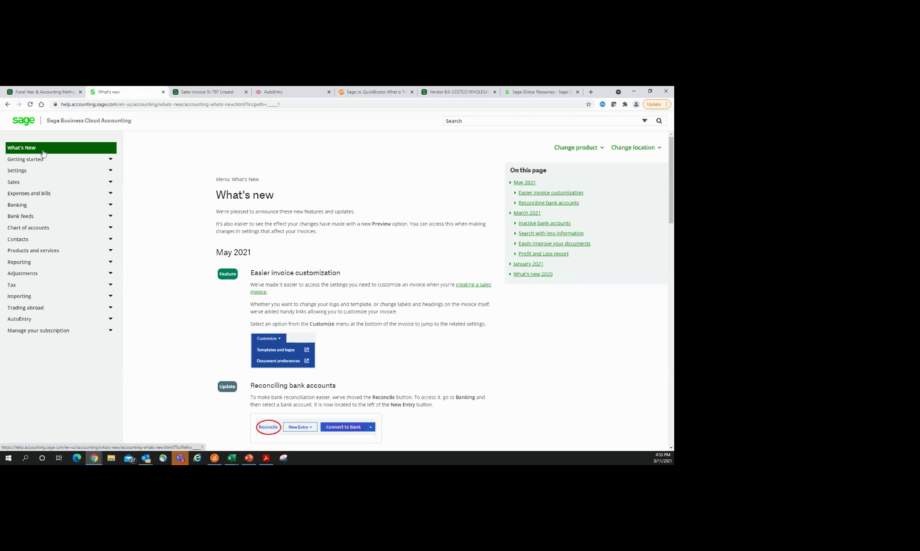
pyautogui.scroll(-2, 371, 301)
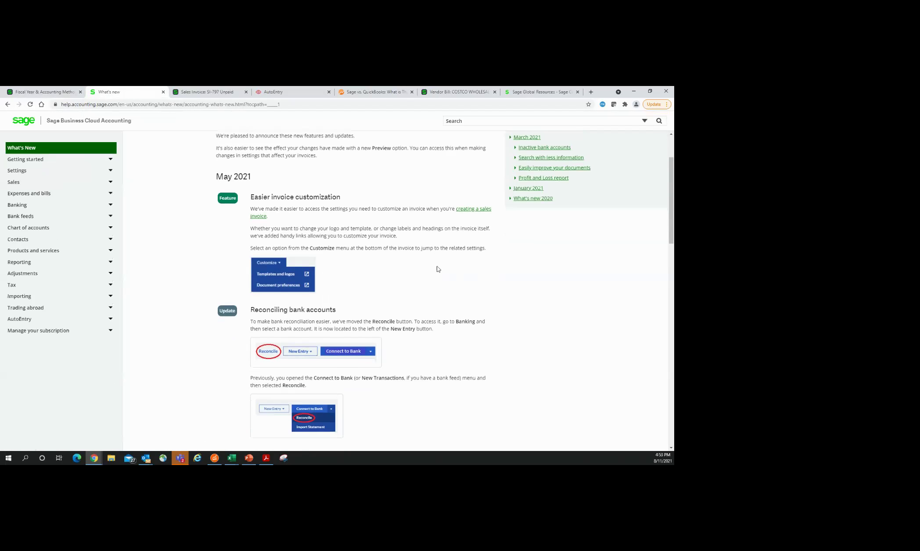
pyautogui.scroll(-5, 435, 267)
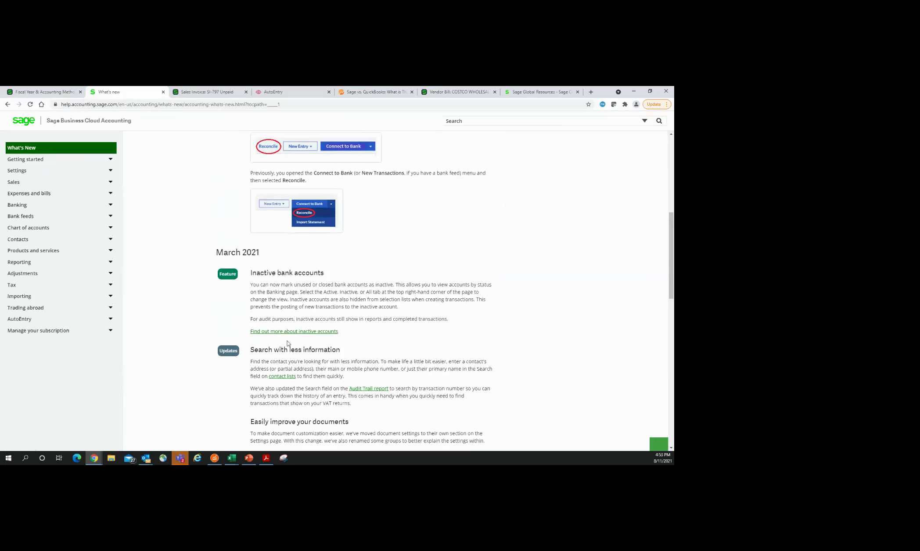
pyautogui.scroll(-3, 524, 298)
pyautogui.scroll(-2, 527, 298)
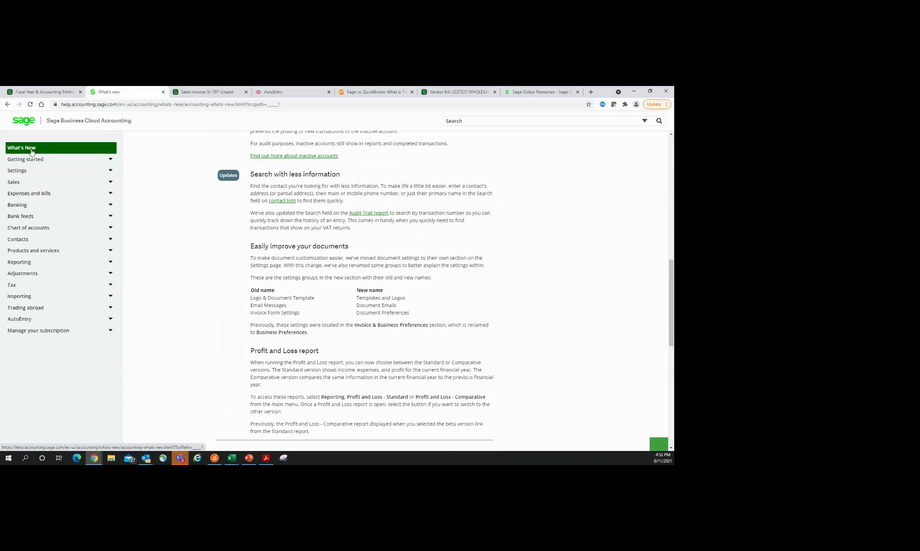
pyautogui.scroll(5, 373, 355)
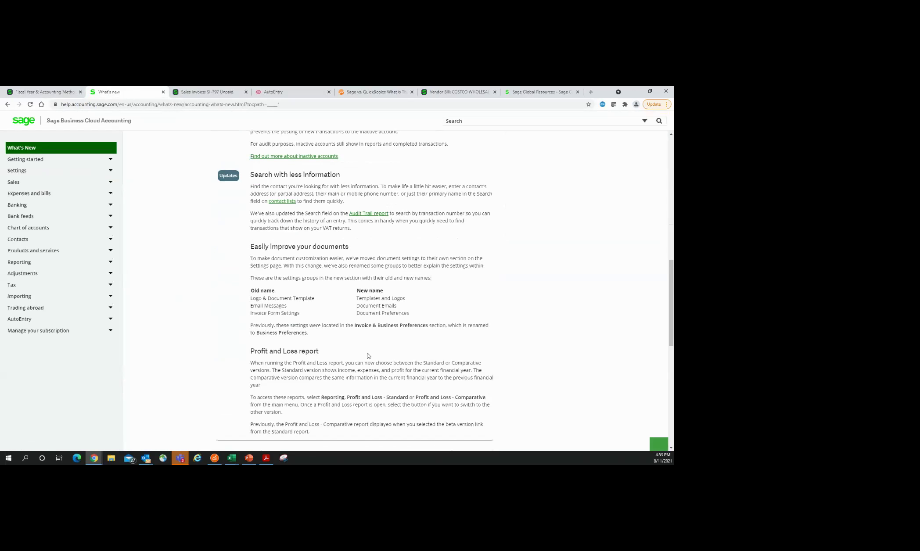
pyautogui.scroll(4, 373, 355)
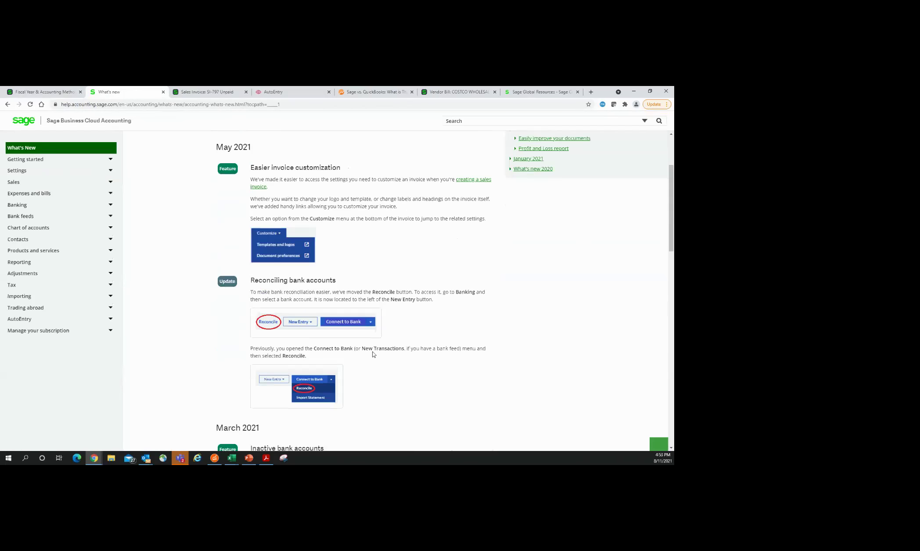
pyautogui.click(163, 92)
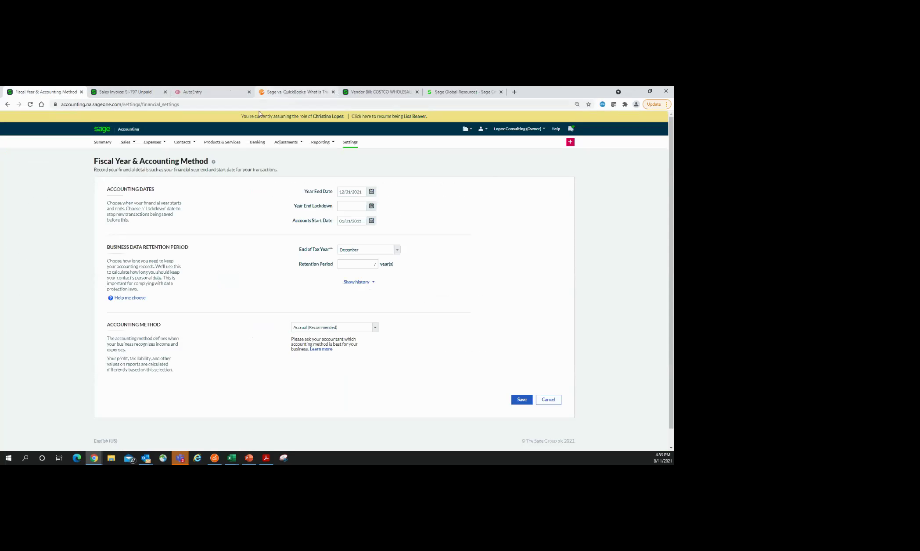
# Step: Sign in to AutoEntry with the saved e-mail and password to reach the companies list
pyautogui.click(203, 94)
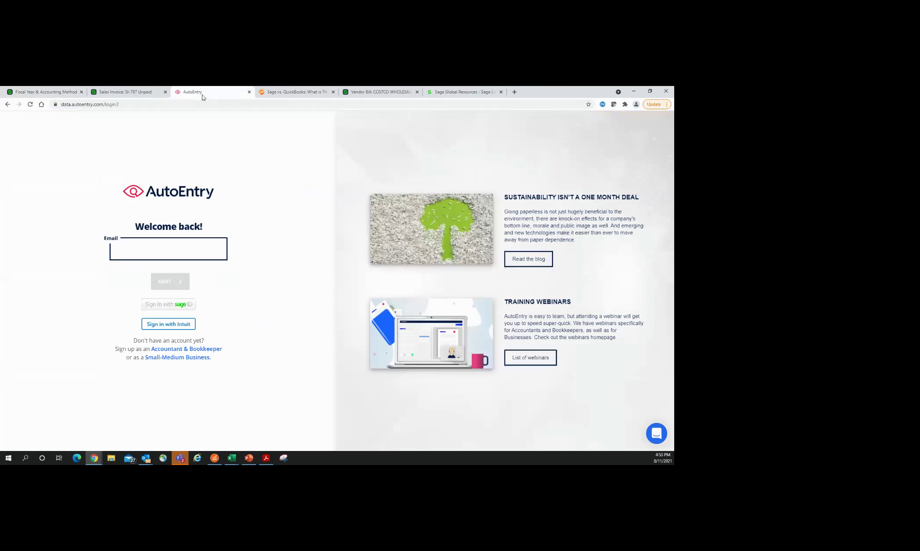
pyautogui.click(158, 249)
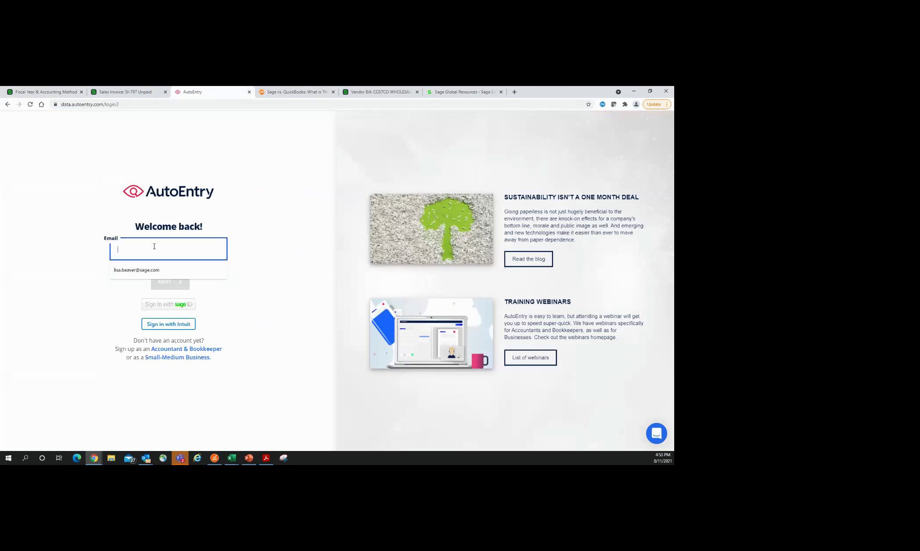
pyautogui.click(137, 269)
pyautogui.click(170, 282)
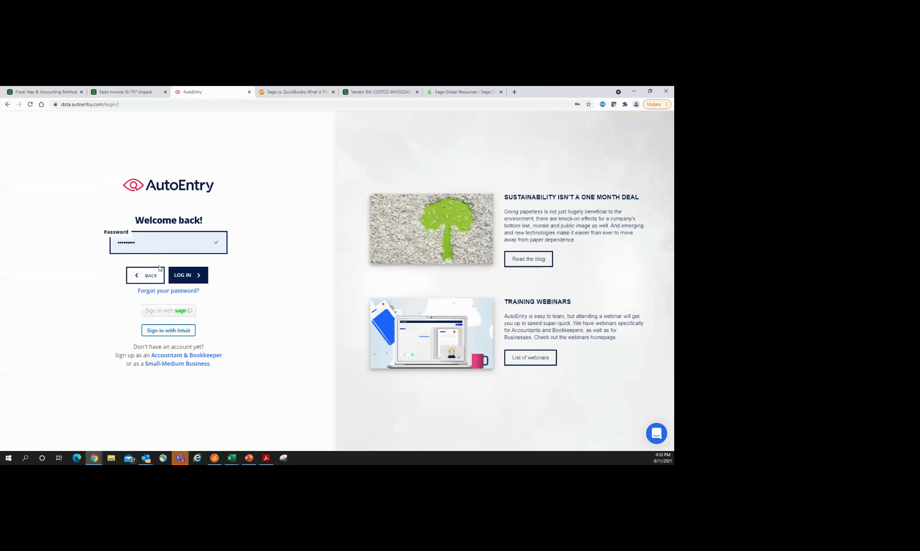
pyautogui.click(189, 274)
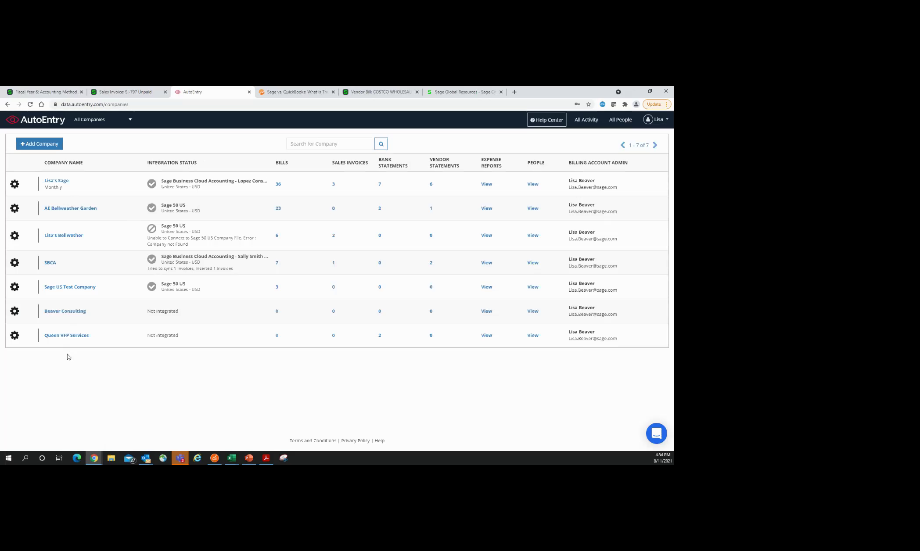
# Step: Open Beaver Consulting's Company Settings and review its USD currency, US date format and upload mailboxes
pyautogui.click(14, 311)
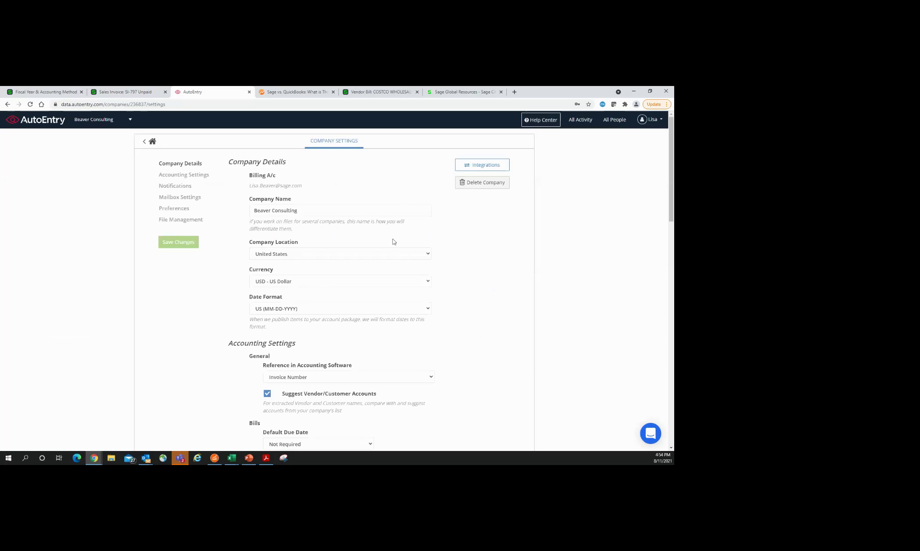
pyautogui.scroll(-1, 392, 241)
pyautogui.scroll(-6, 526, 269)
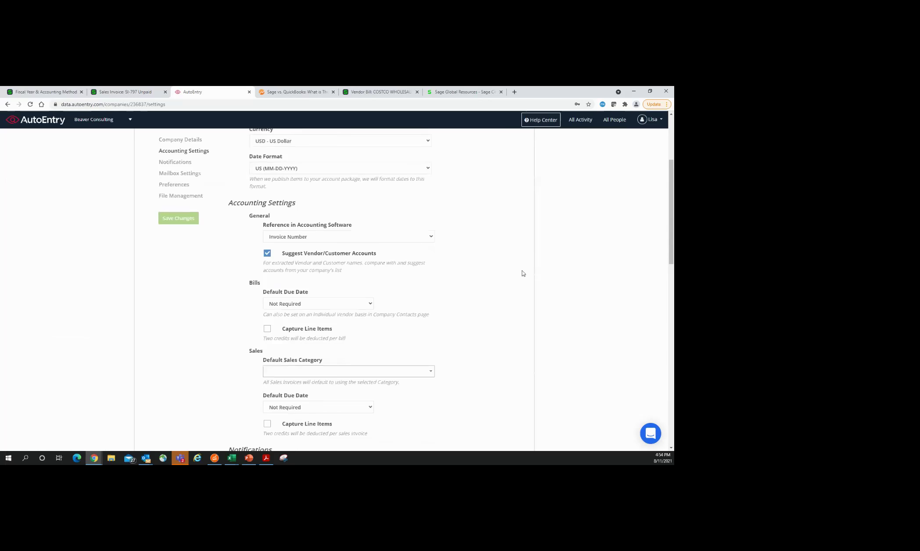
pyautogui.scroll(-2, 523, 274)
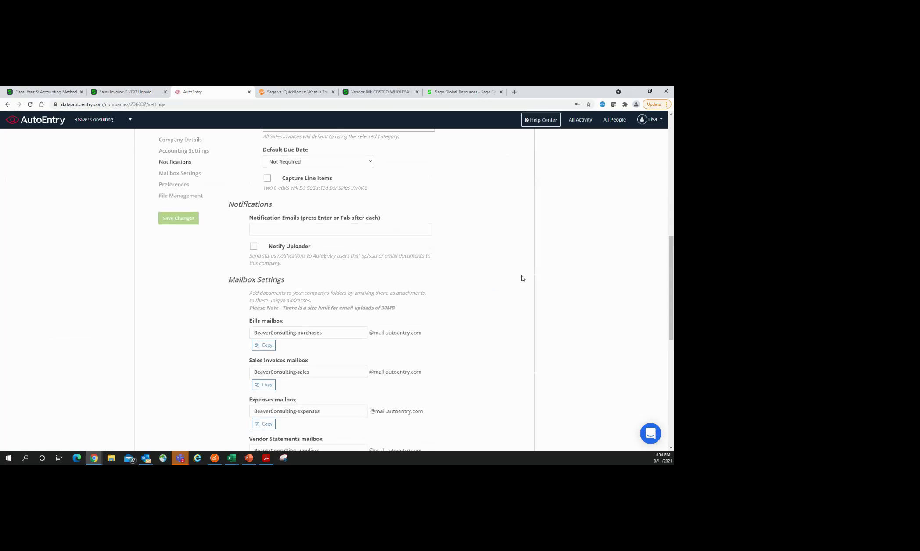
pyautogui.scroll(-2, 522, 278)
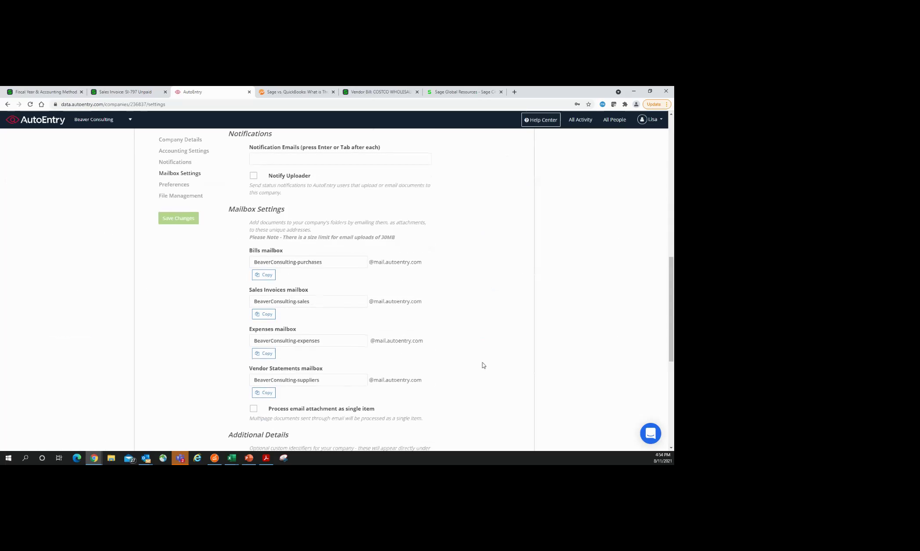
pyautogui.scroll(-1, 483, 364)
pyautogui.scroll(1, 485, 351)
pyautogui.scroll(6, 486, 350)
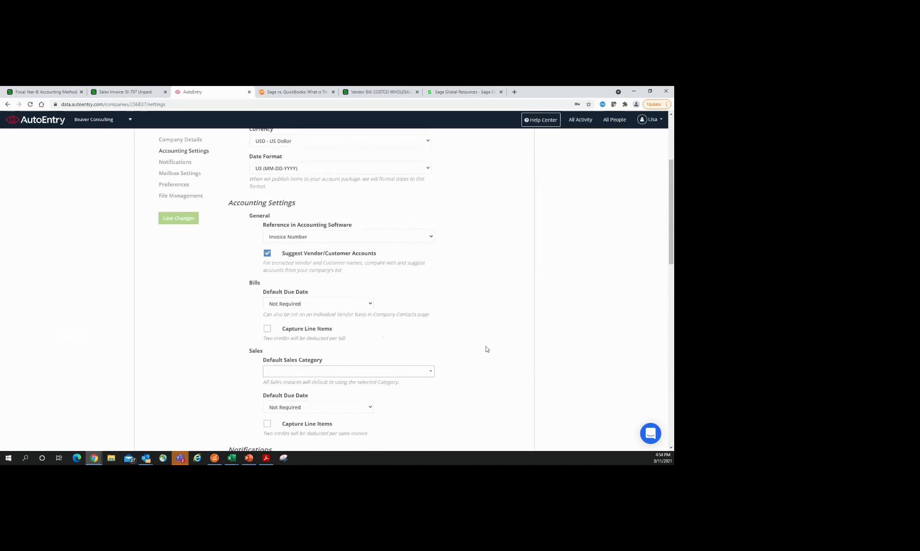
pyautogui.scroll(3, 486, 350)
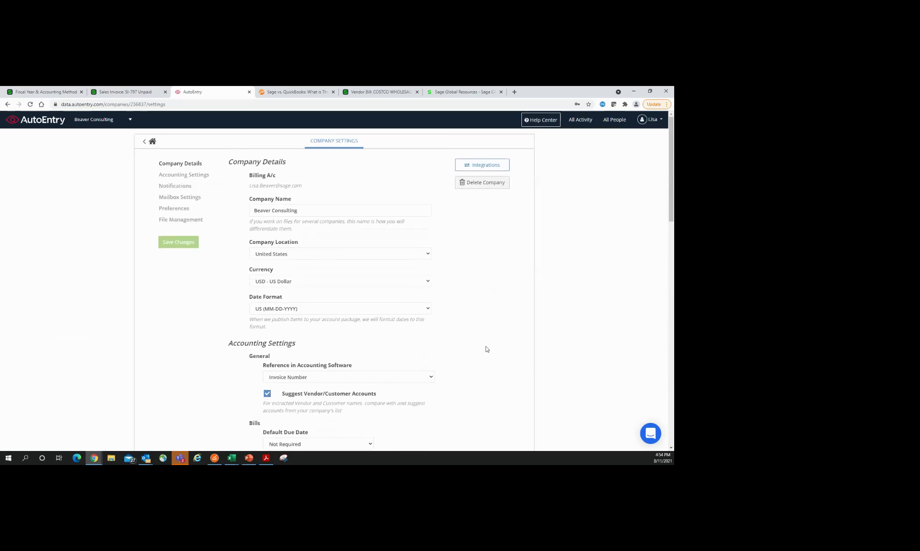
# Step: Review the company's accounting software integrations and expand the Document Fetching details
pyautogui.click(486, 170)
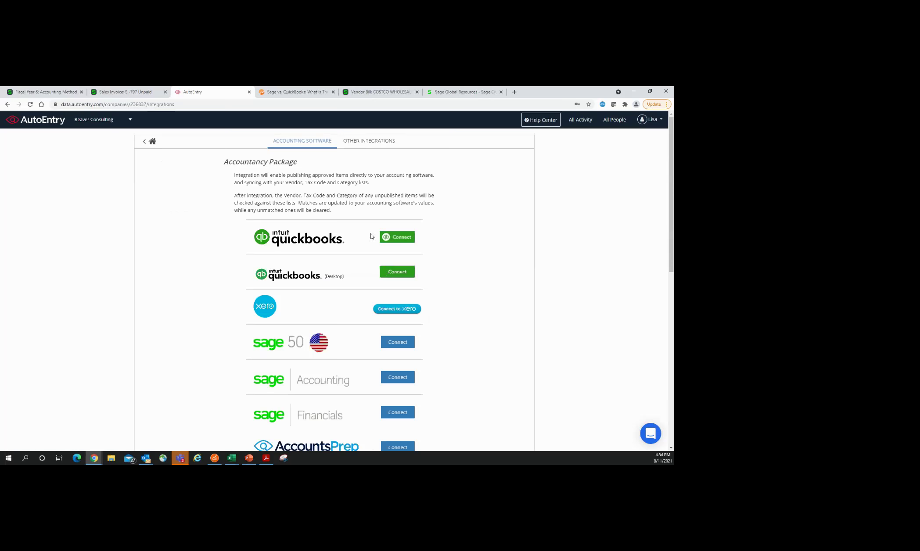
pyautogui.scroll(-2, 515, 311)
pyautogui.scroll(-2, 514, 312)
pyautogui.scroll(5, 514, 312)
pyautogui.click(387, 144)
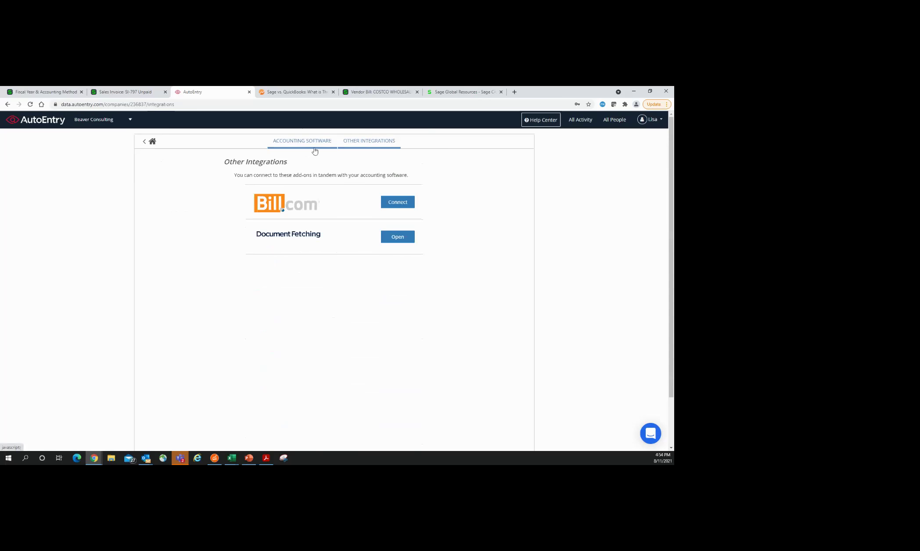
pyautogui.click(382, 240)
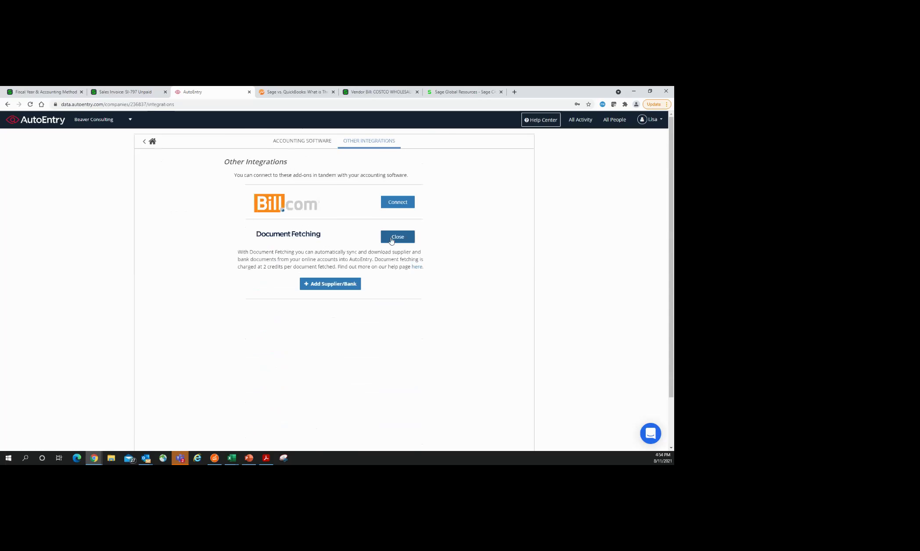
# Step: Browse fetchable suppliers starting with T, close the browser, and switch to All Companies
pyautogui.click(352, 286)
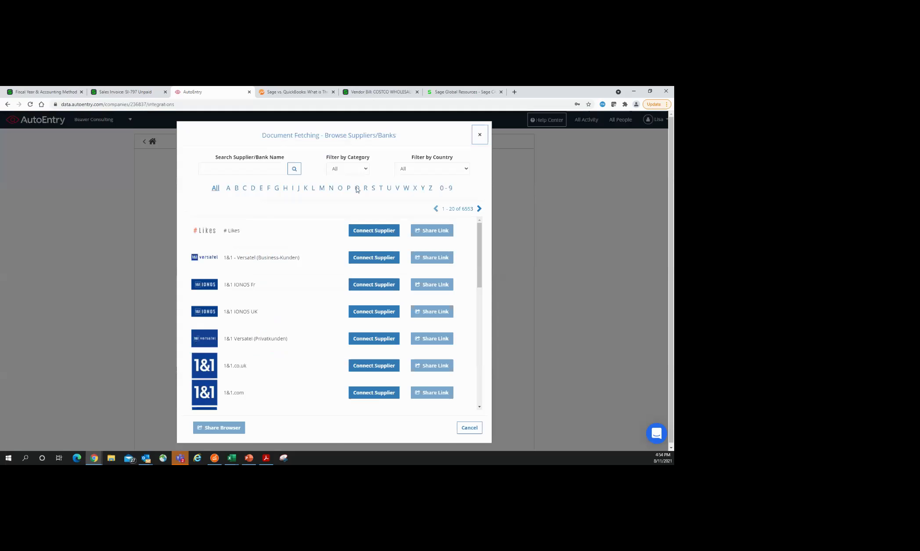
pyautogui.click(381, 190)
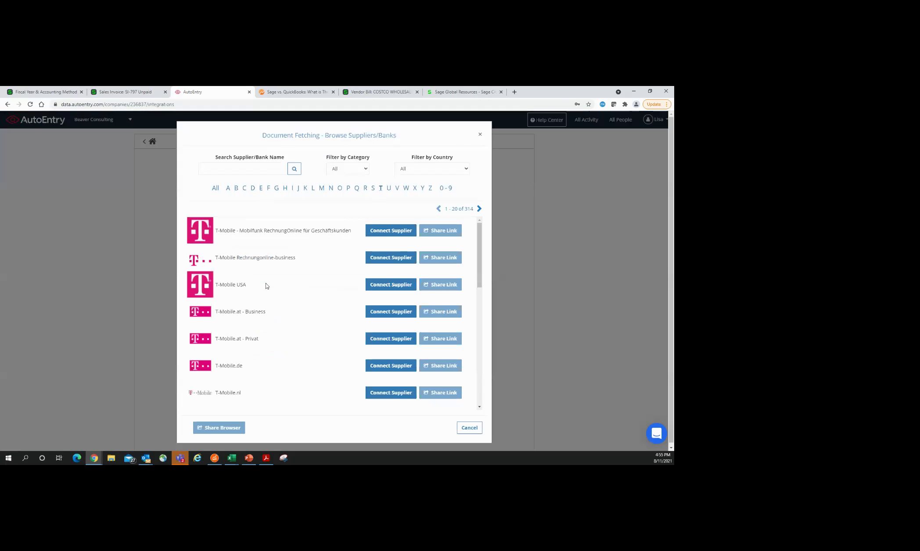
pyautogui.click(480, 135)
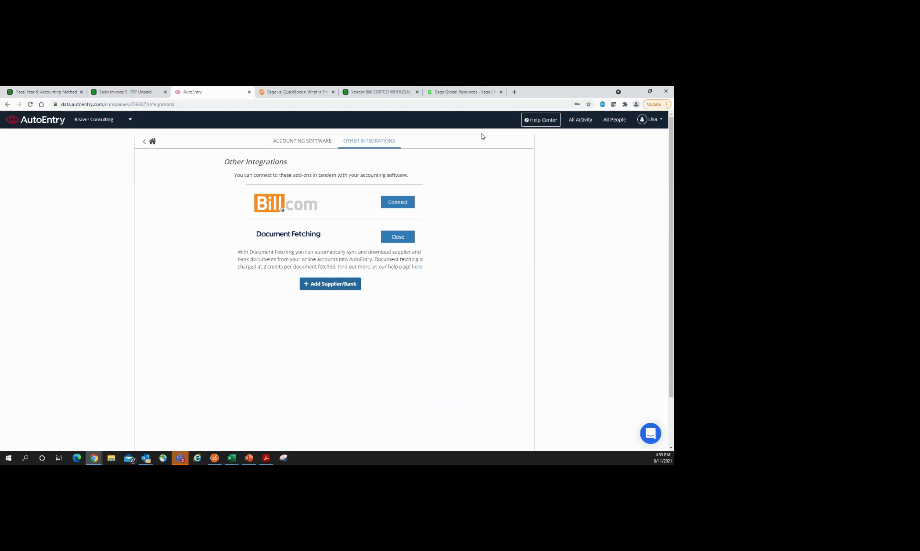
pyautogui.click(97, 122)
pyautogui.click(86, 145)
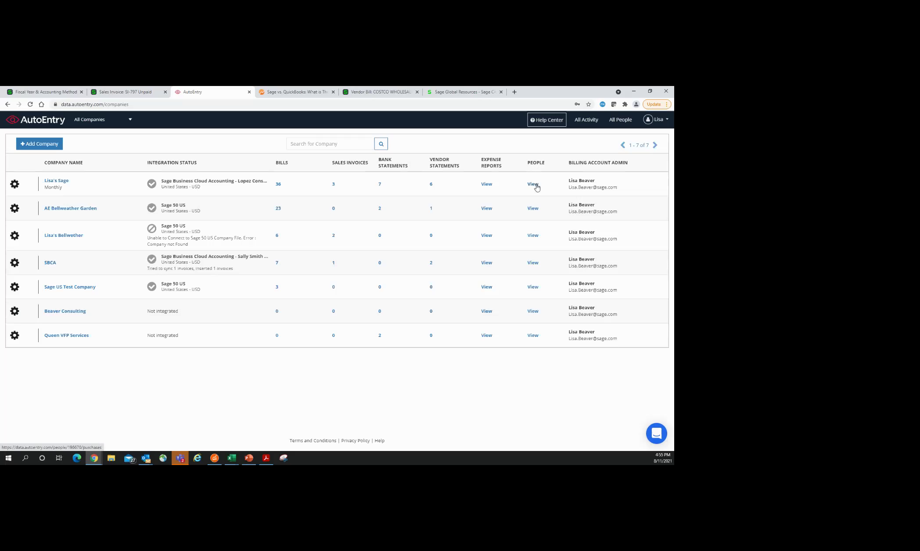
# Step: Open the first company's 36 bills and publish the TRUE NATURAL GAS bill, advancing to MGM Resorts
pyautogui.click(279, 186)
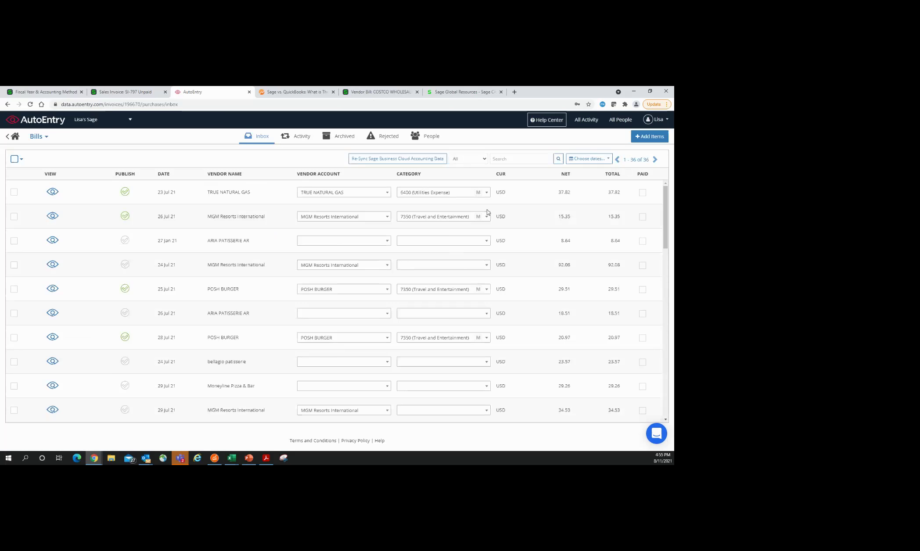
pyautogui.click(54, 195)
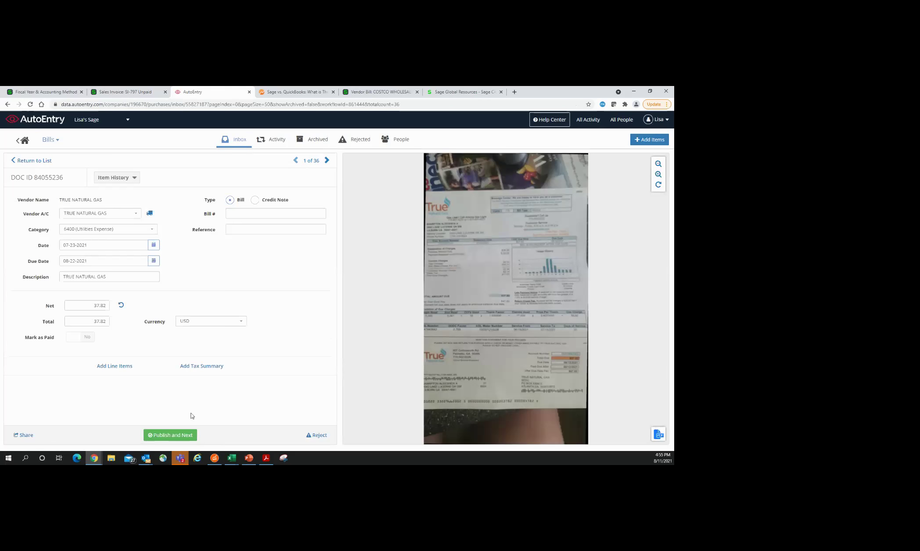
pyautogui.click(177, 438)
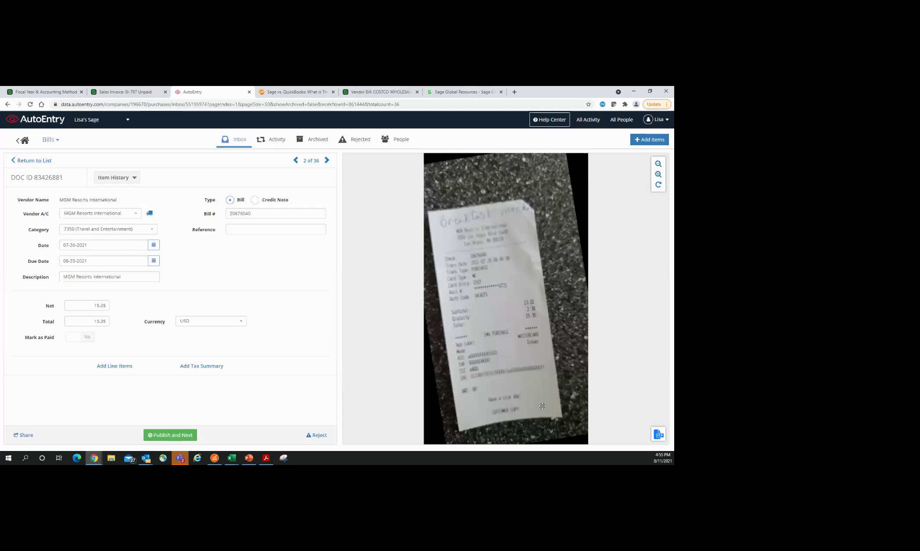
pyautogui.click(56, 140)
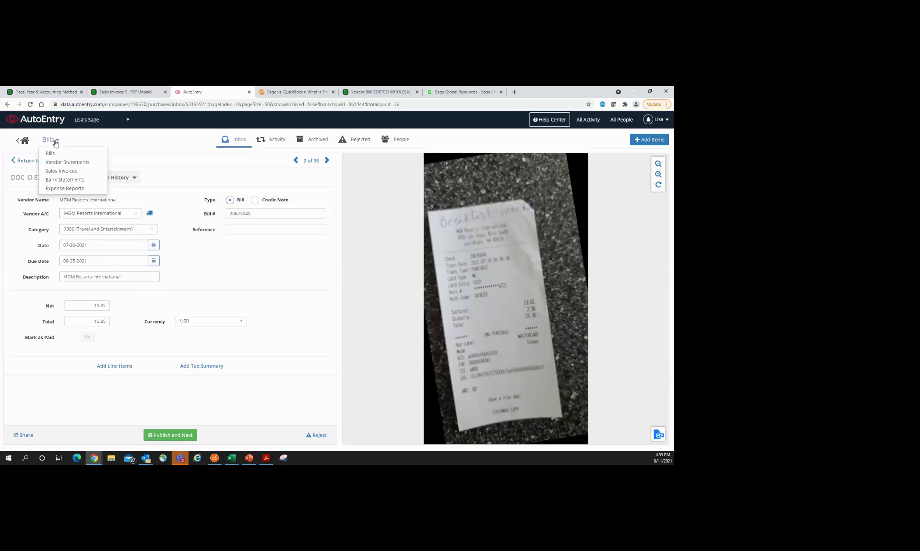
# Step: Switch to Bank Statements and open the statement for account 2881
pyautogui.click(64, 180)
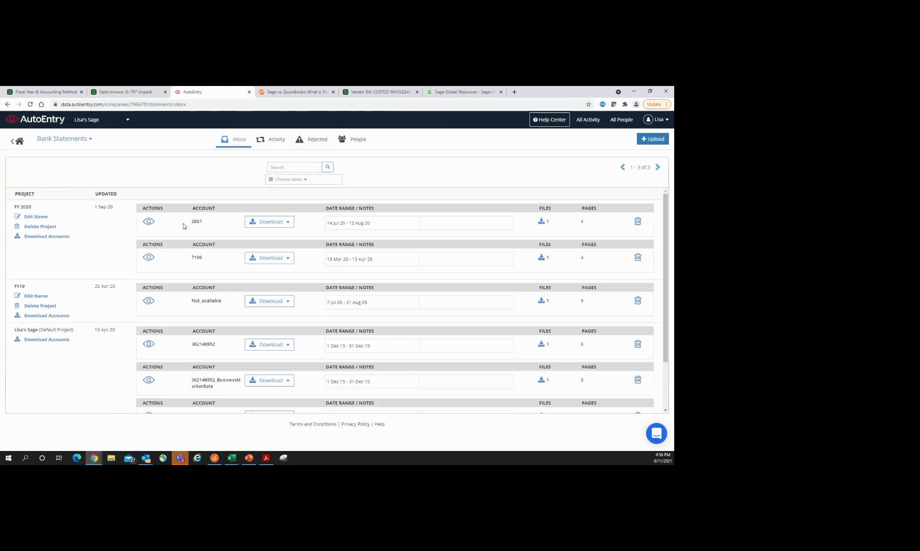
pyautogui.click(150, 223)
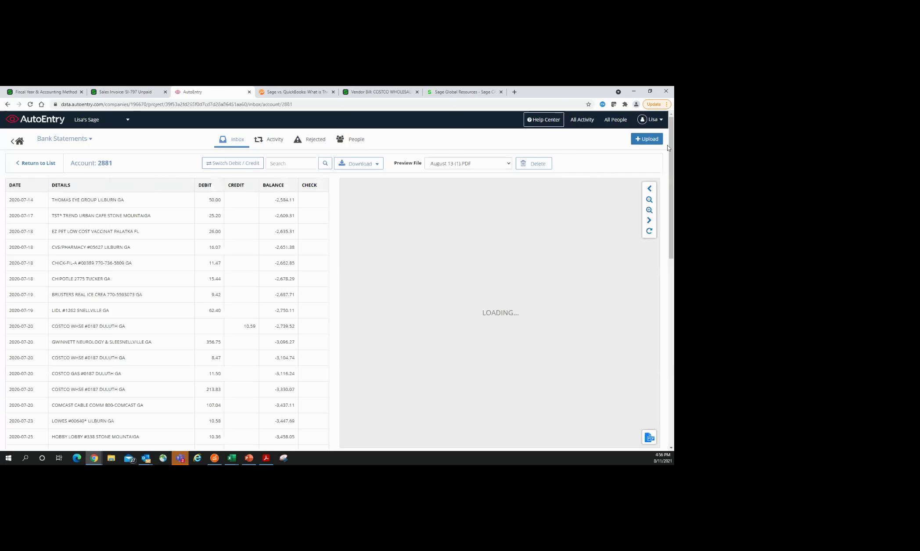
pyautogui.click(648, 140)
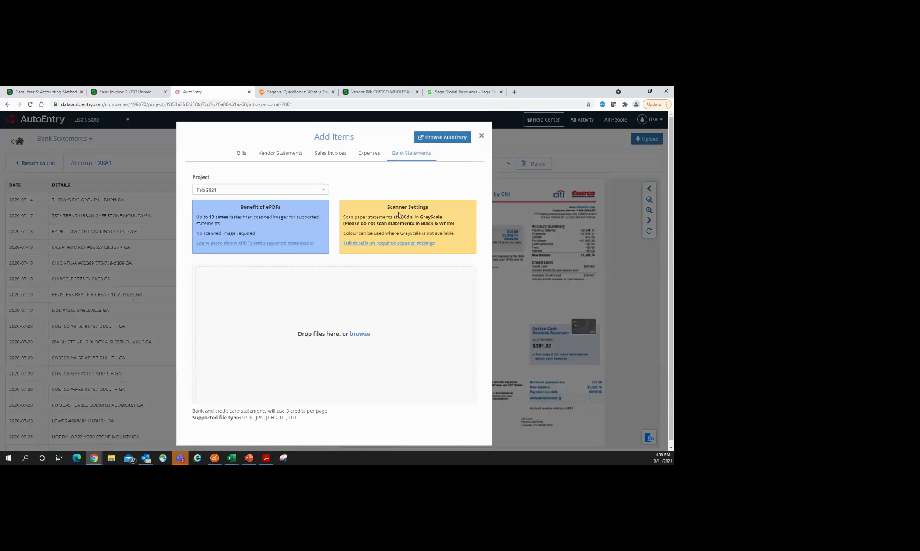
pyautogui.click(481, 137)
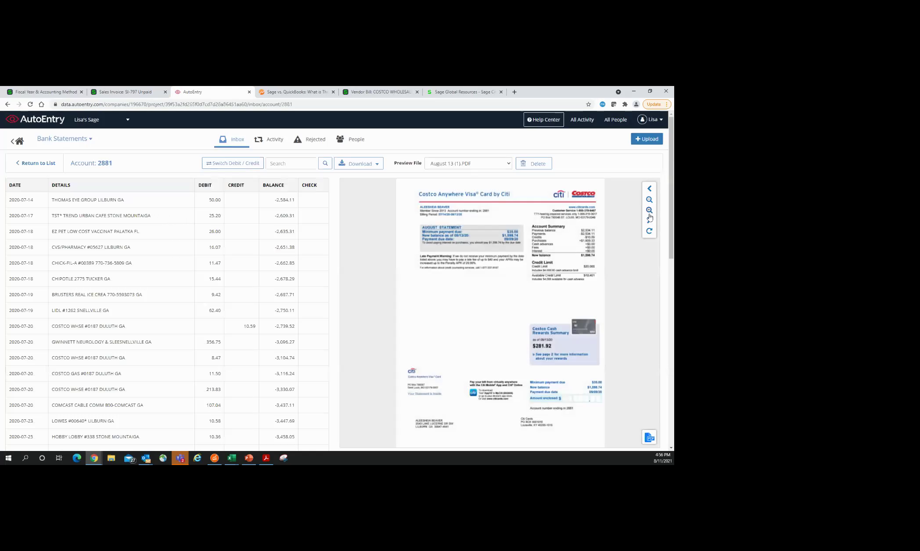
# Step: Page through and zoom the statement PDF preview, then check the transaction export formats
pyautogui.click(650, 221)
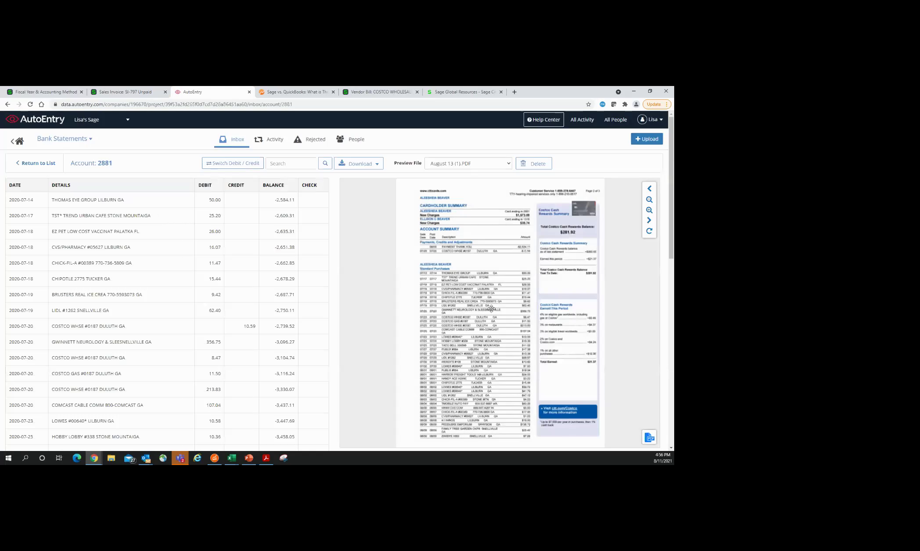
pyautogui.scroll(-1, 491, 308)
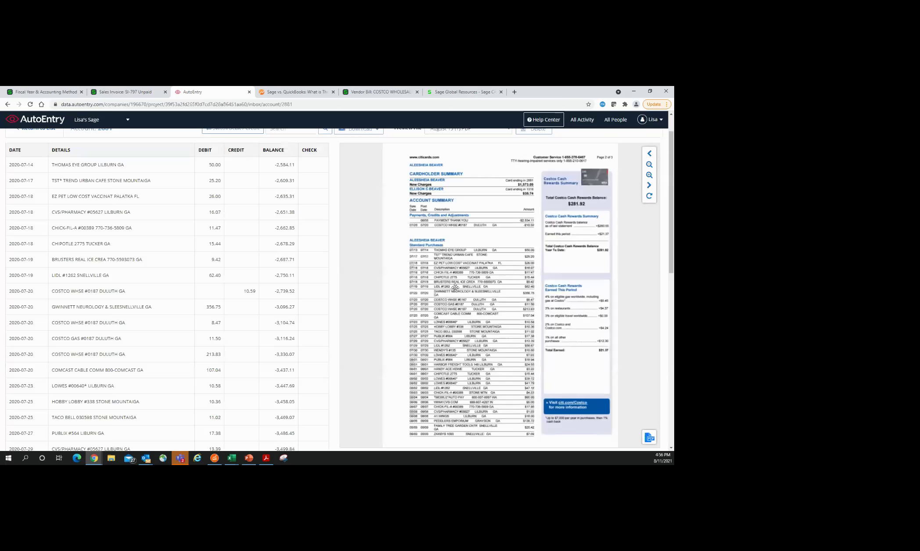
pyautogui.click(650, 176)
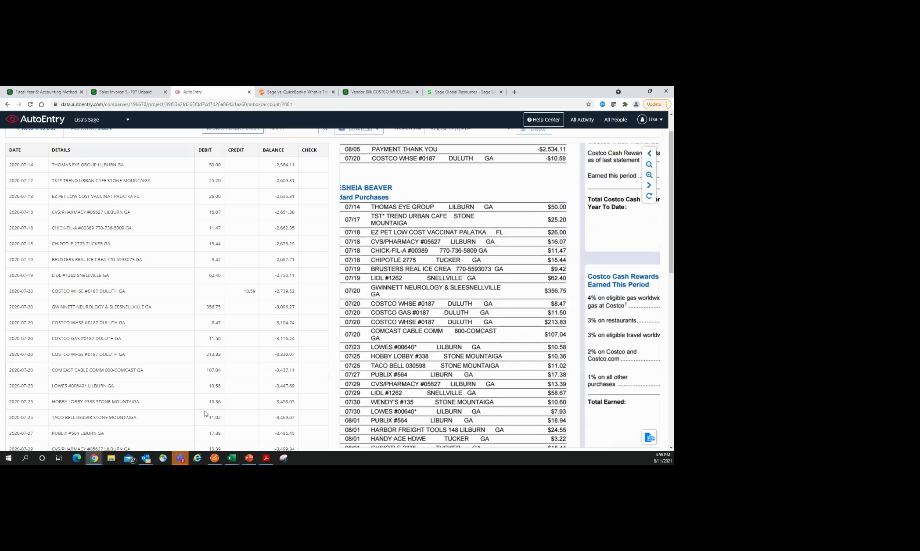
pyautogui.scroll(1, 319, 355)
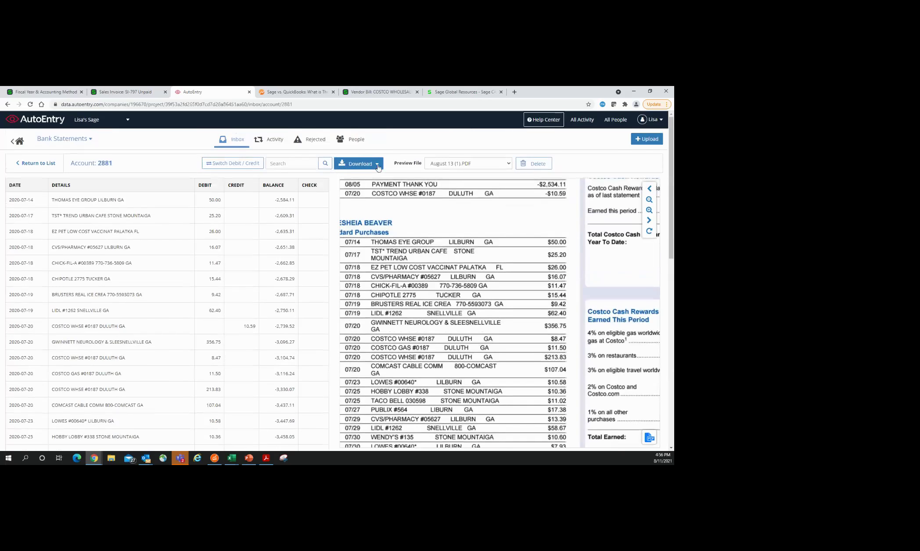
pyautogui.click(378, 165)
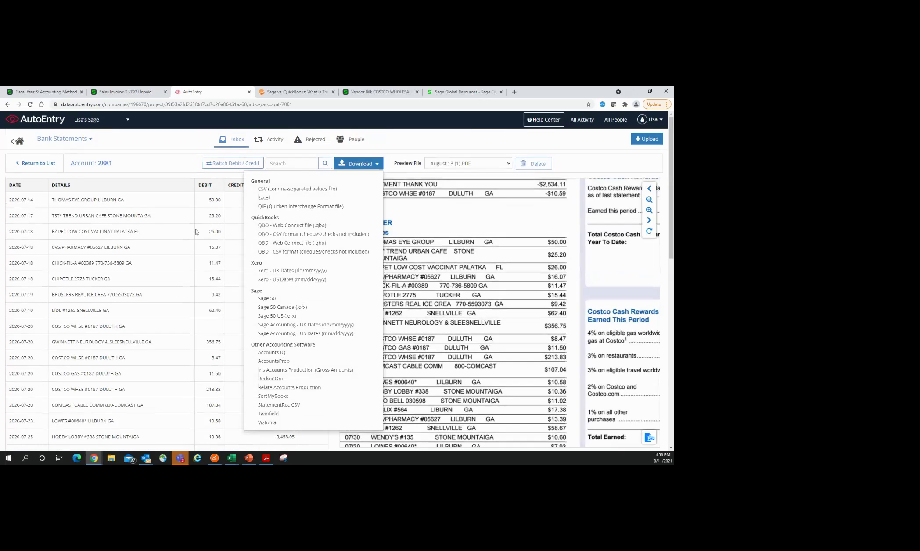
pyautogui.click(175, 139)
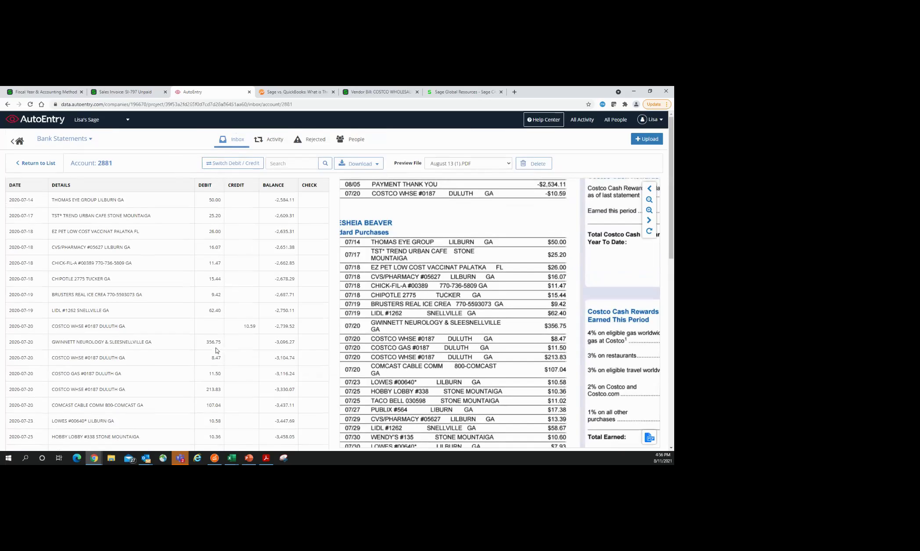
pyautogui.click(116, 91)
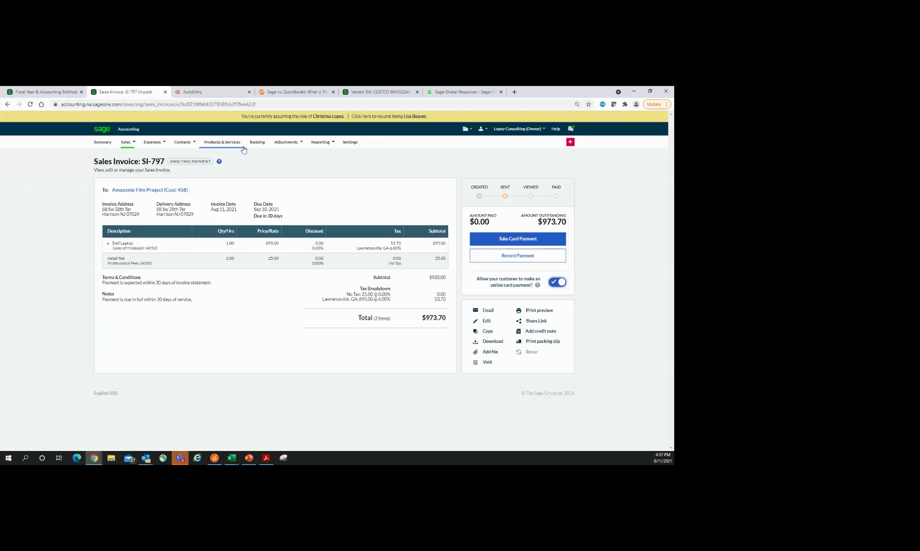
pyautogui.click(261, 144)
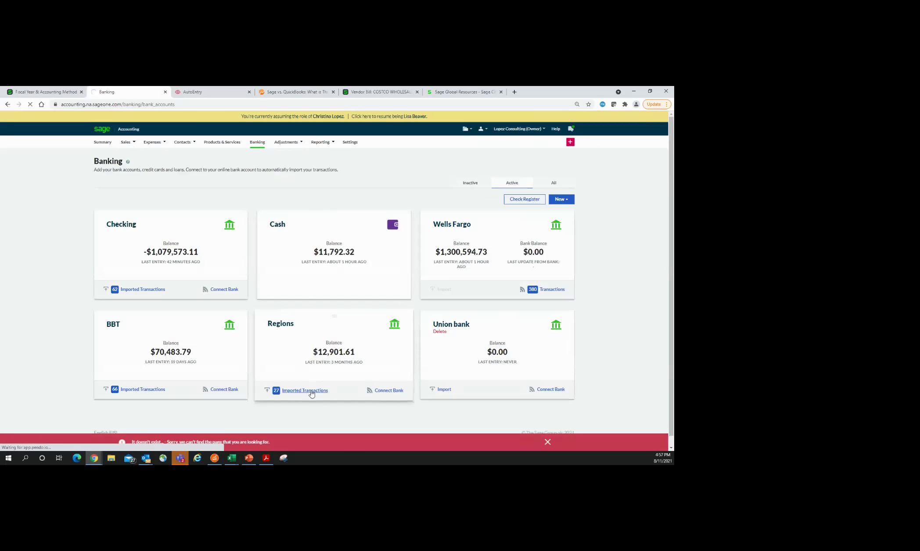
pyautogui.click(312, 390)
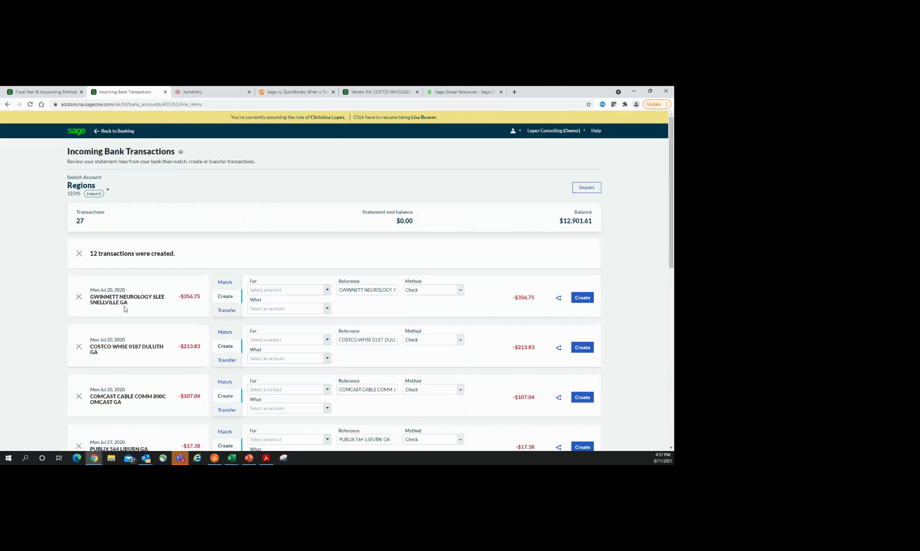
pyautogui.click(327, 308)
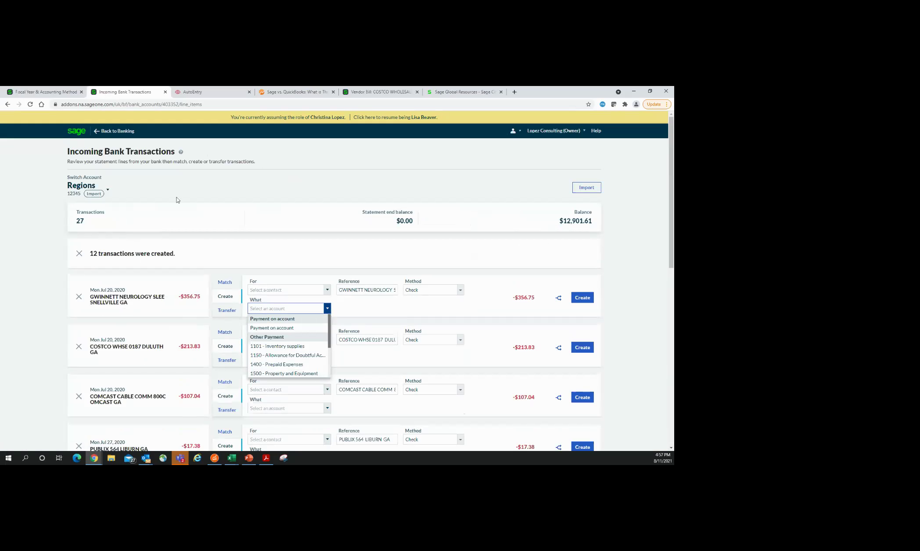
pyautogui.click(209, 92)
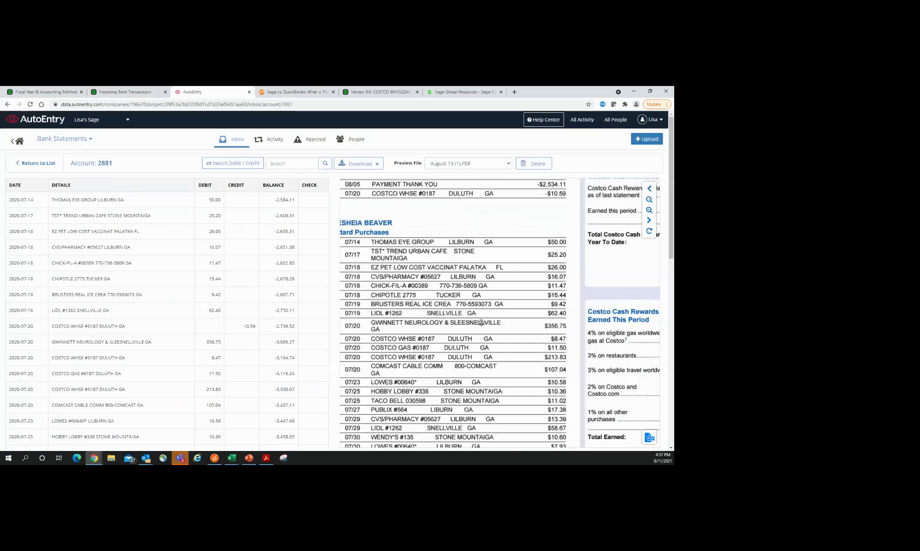
# Step: Leave the bank statement and return to the purchases inbox
pyautogui.click(45, 165)
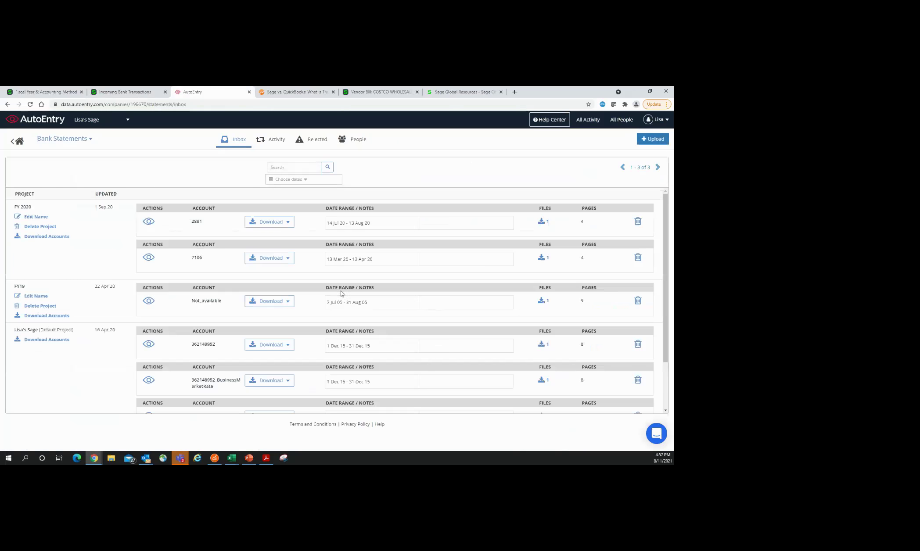
pyautogui.click(68, 139)
pyautogui.click(54, 152)
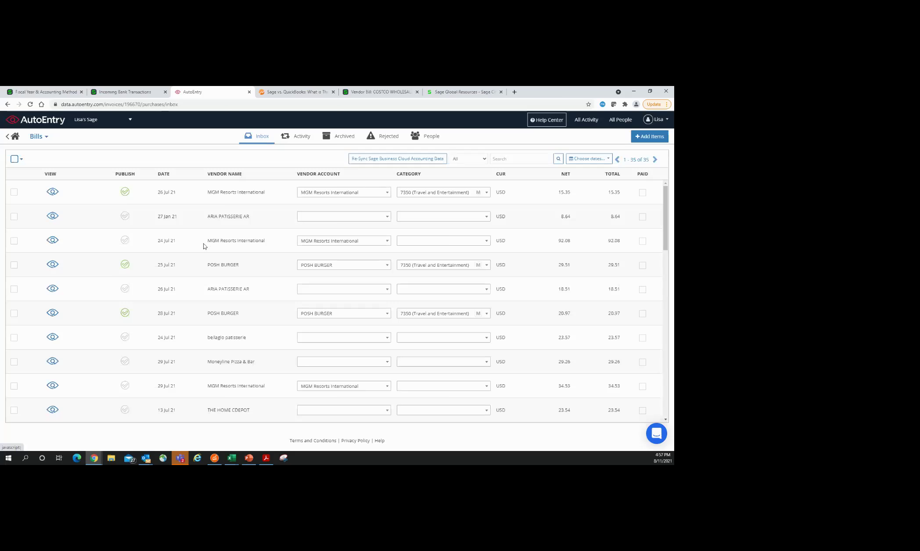
# Step: Open the archived ARIA bill for 811.80 and scroll through its 16 line items
pyautogui.click(351, 139)
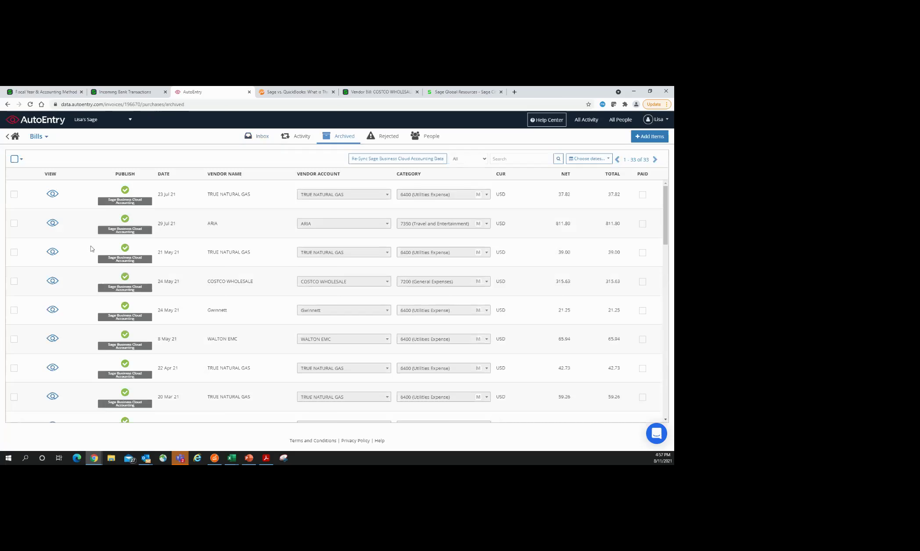
pyautogui.click(53, 223)
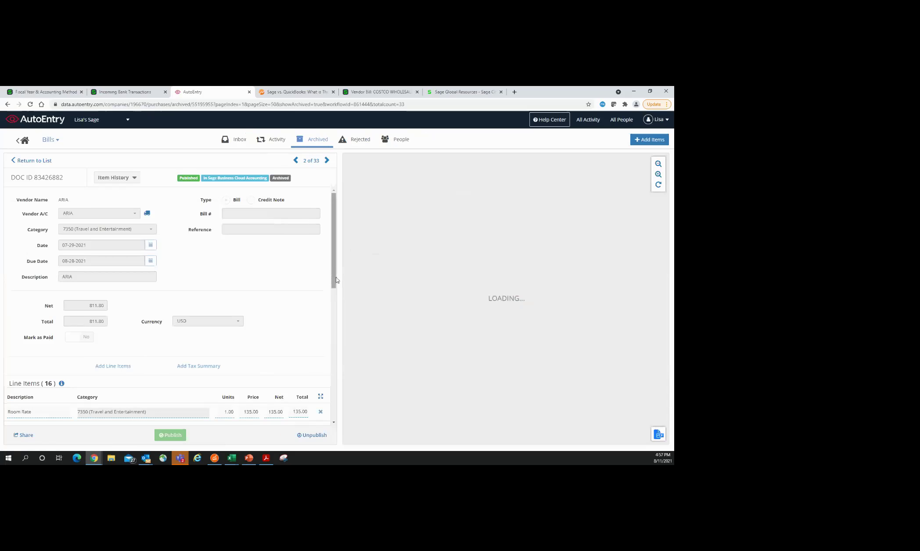
pyautogui.moveTo(336, 280); pyautogui.dragTo(332, 334)
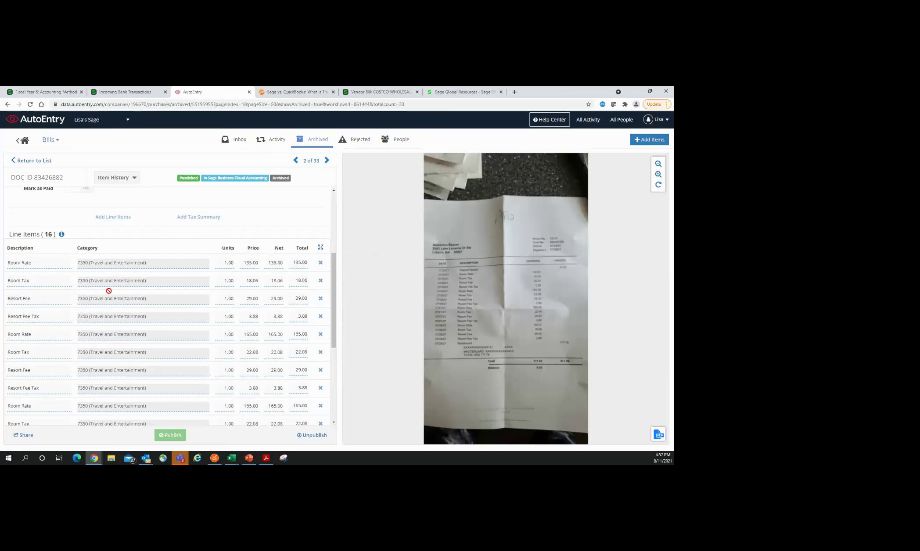
pyautogui.scroll(-3, 123, 389)
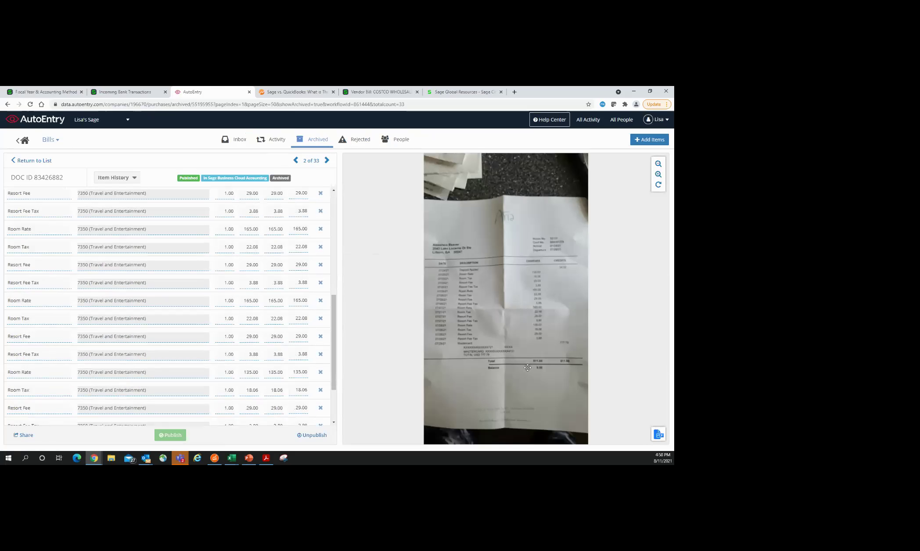
pyautogui.scroll(5, 259, 307)
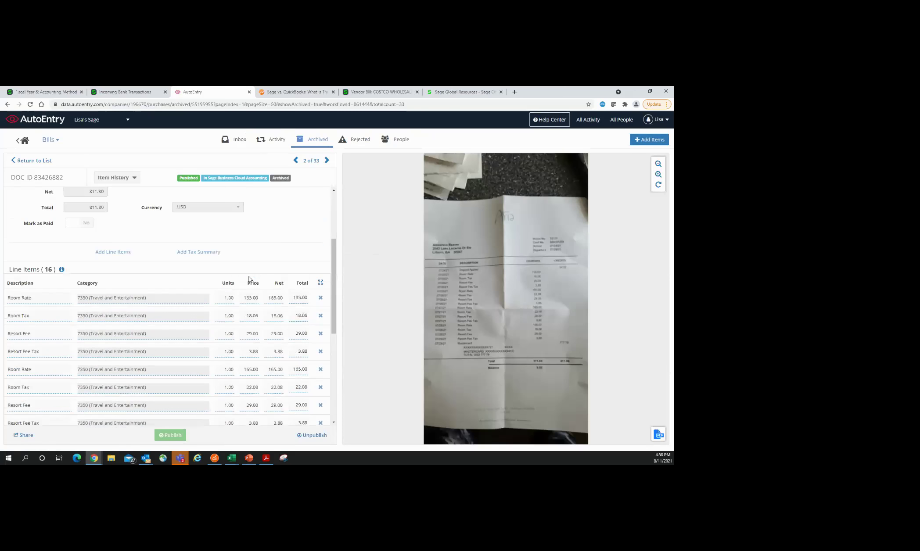
pyautogui.click(127, 94)
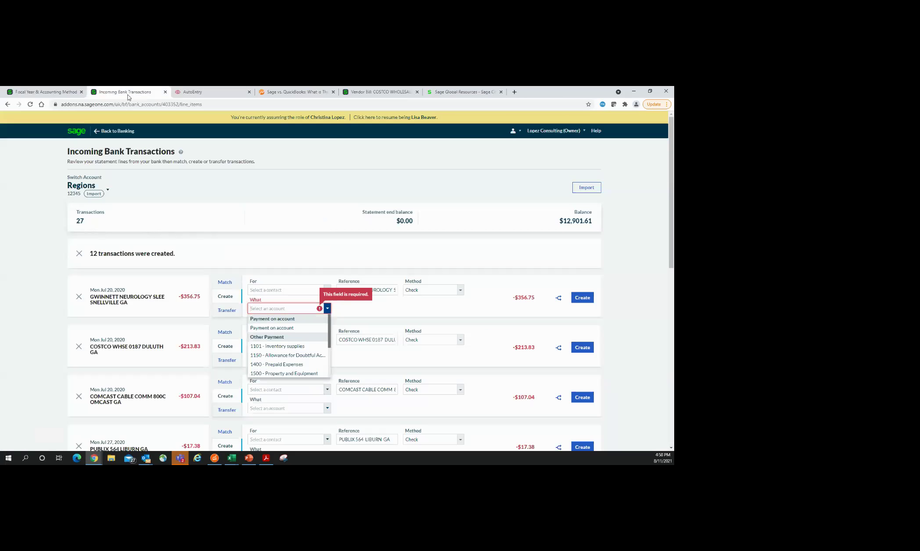
# Step: Go from Banking to Expenses > Vendor Bills and open the ARIA bill
pyautogui.click(125, 133)
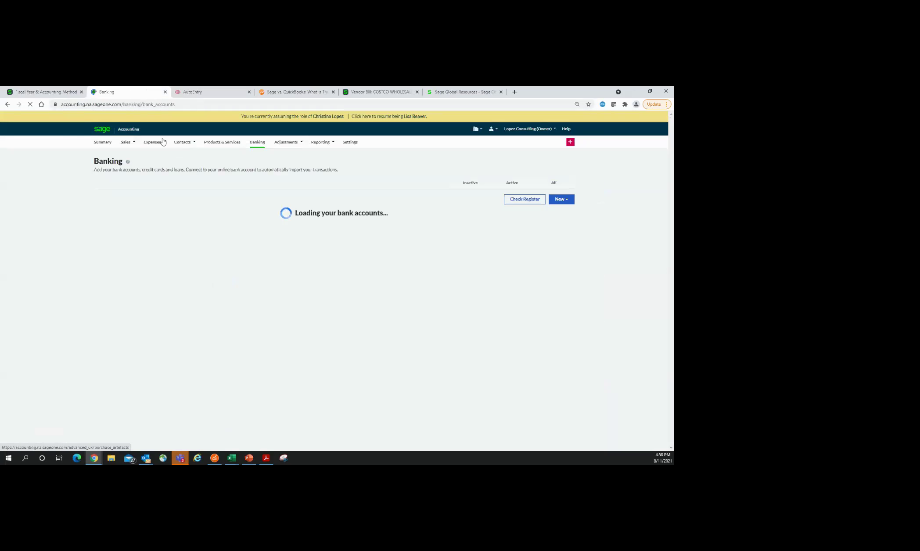
pyautogui.moveTo(162, 141)
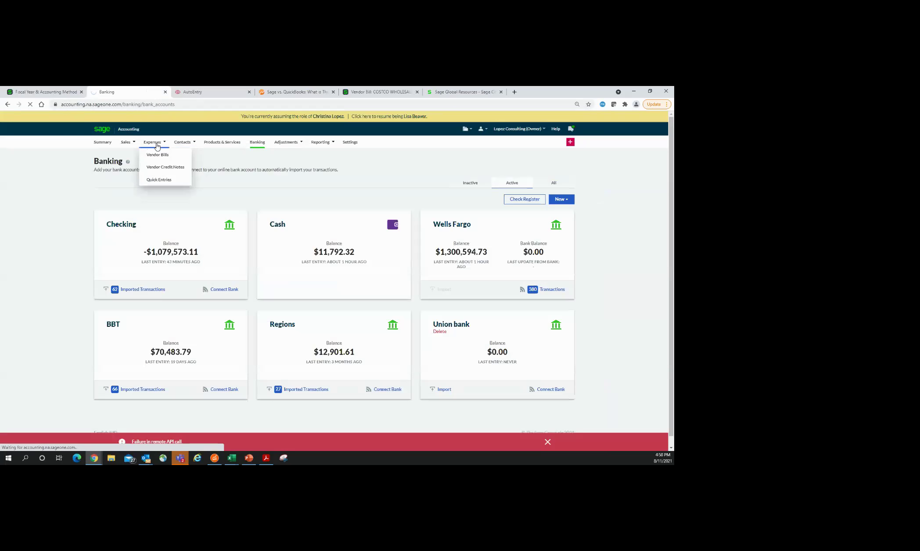
pyautogui.click(158, 144)
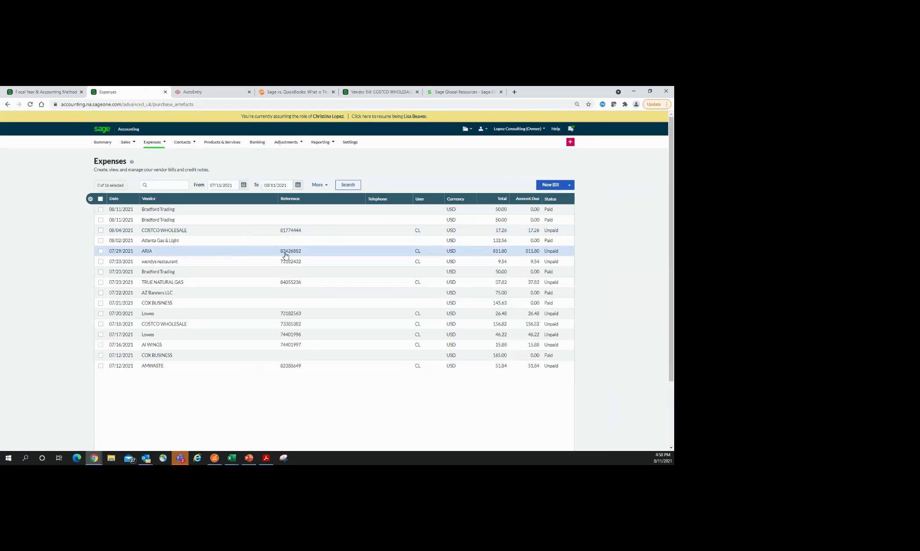
pyautogui.click(162, 253)
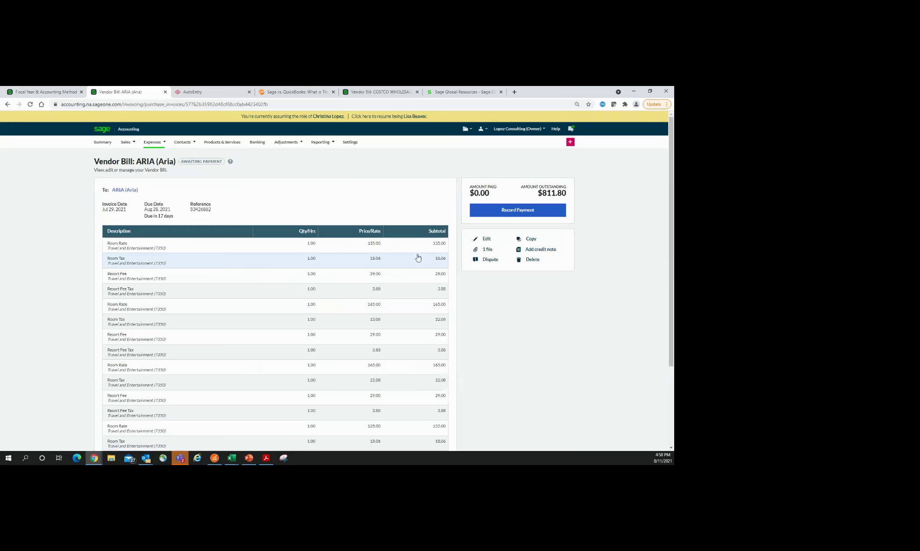
# Step: Preview the attached receipt 83426882.pdf and compare it with the bill's line items
pyautogui.scroll(-1, 267, 314)
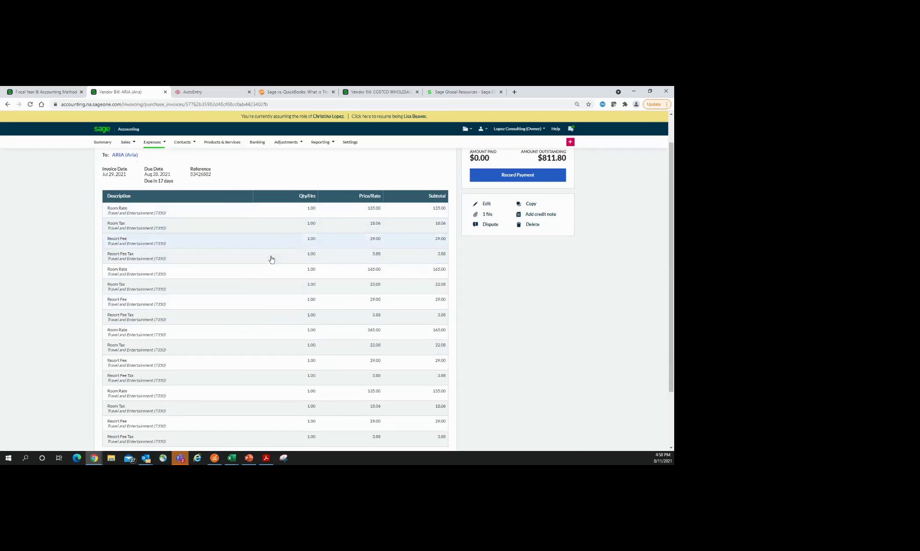
pyautogui.click(487, 216)
pyautogui.click(375, 225)
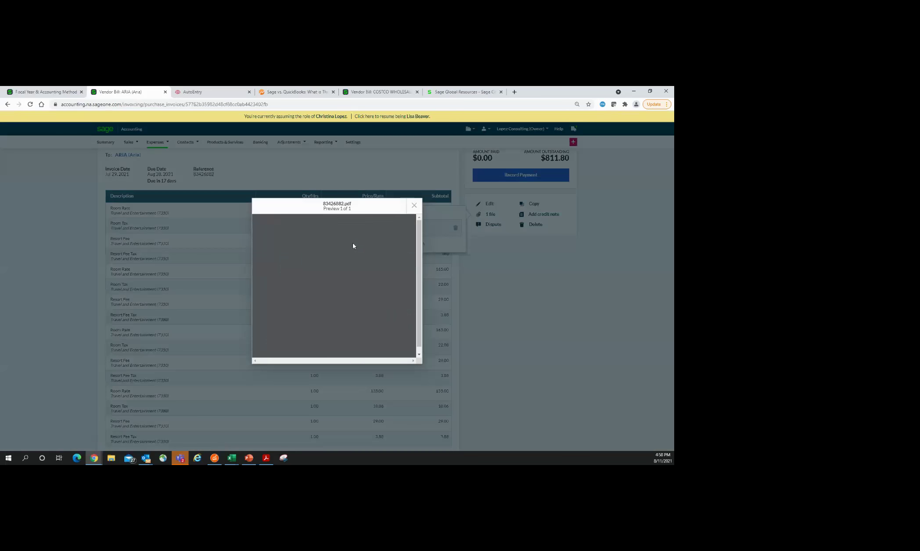
pyautogui.scroll(-10, 358, 316)
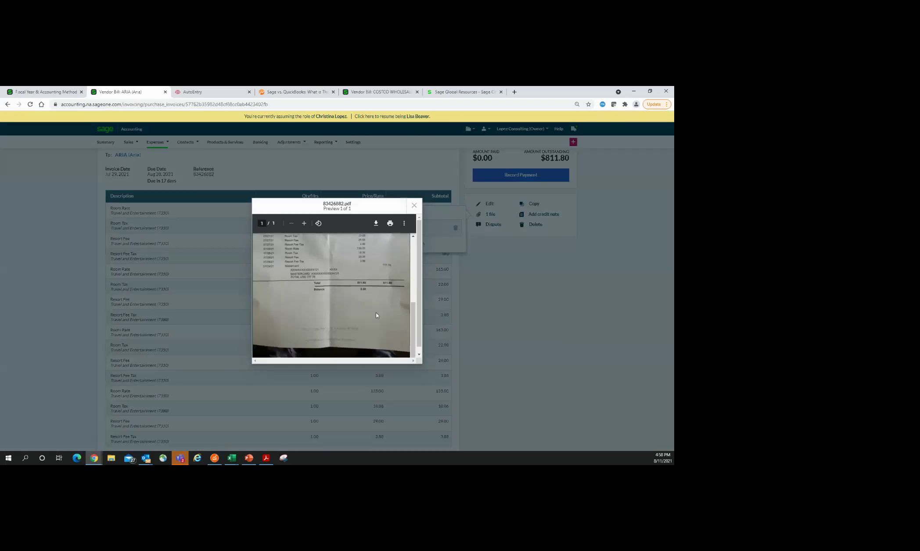
pyautogui.scroll(10, 376, 313)
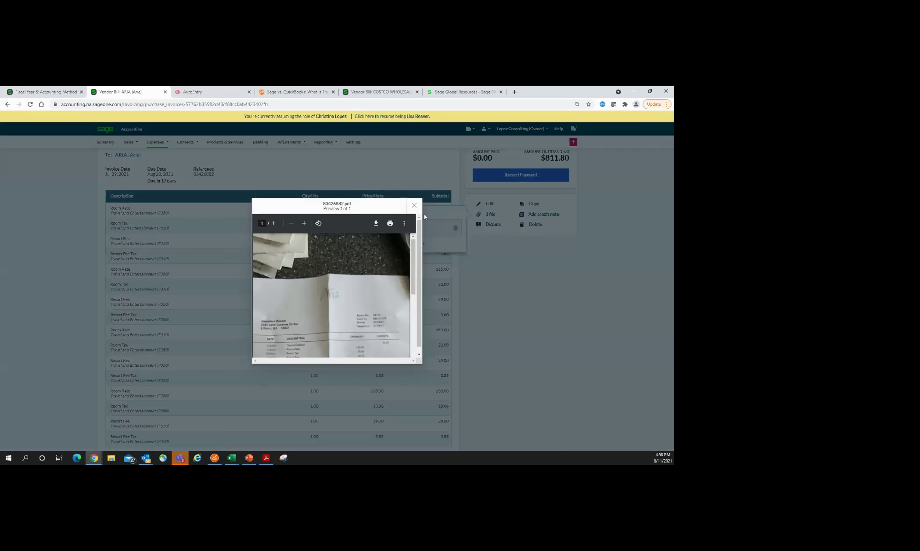
pyautogui.click(415, 205)
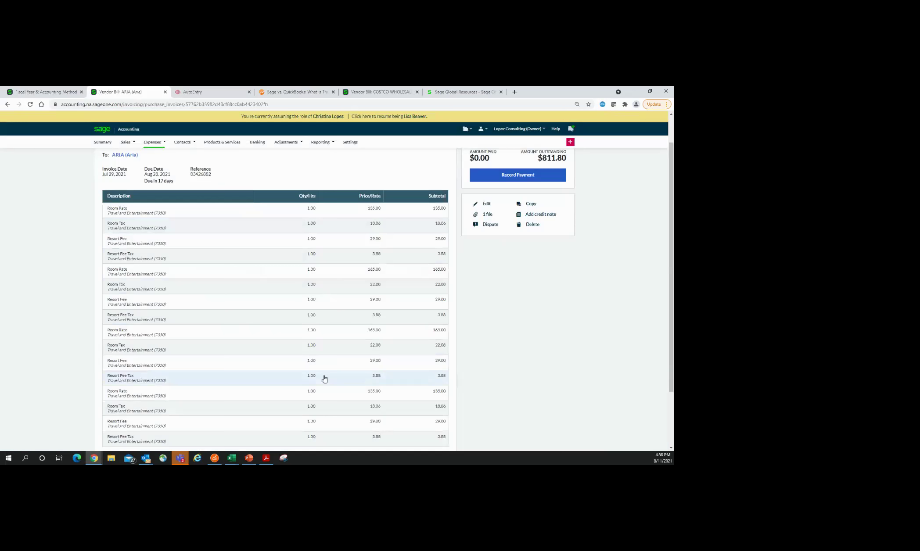
pyautogui.scroll(-5, 574, 392)
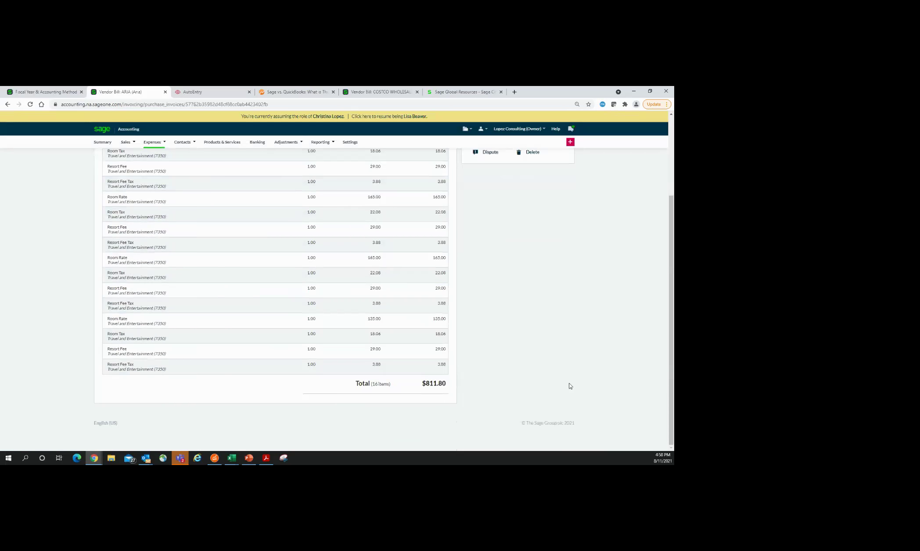
pyautogui.scroll(8, 572, 390)
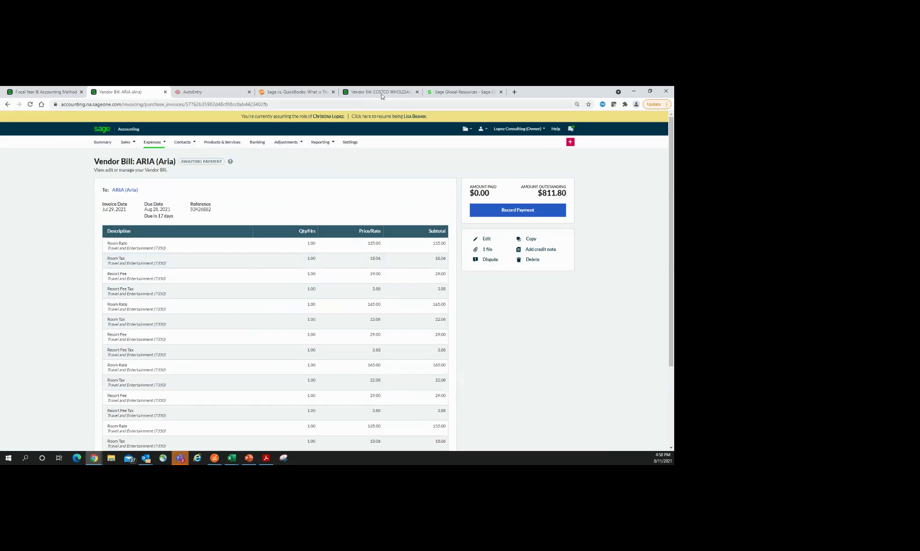
pyautogui.click(200, 93)
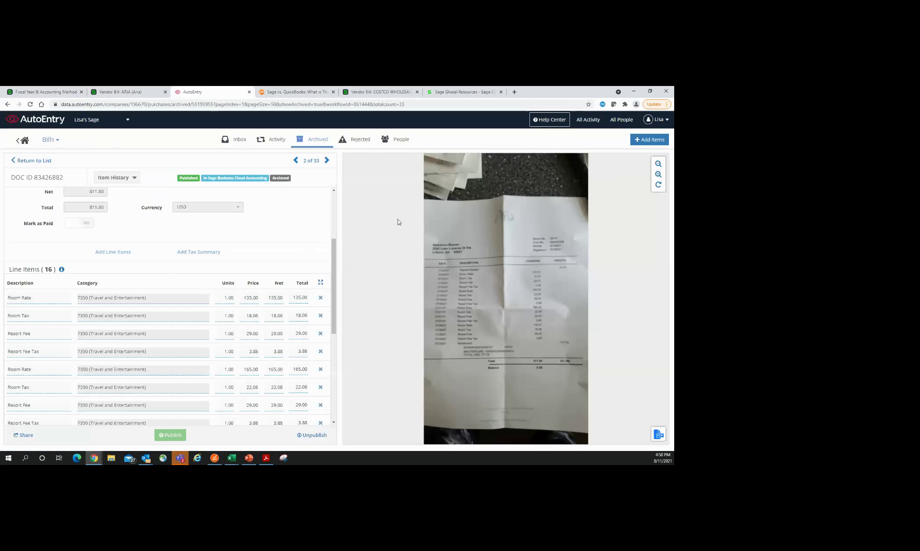
# Step: Return to the archived list, scroll its 33 published bills, then go to All Companies
pyautogui.click(32, 161)
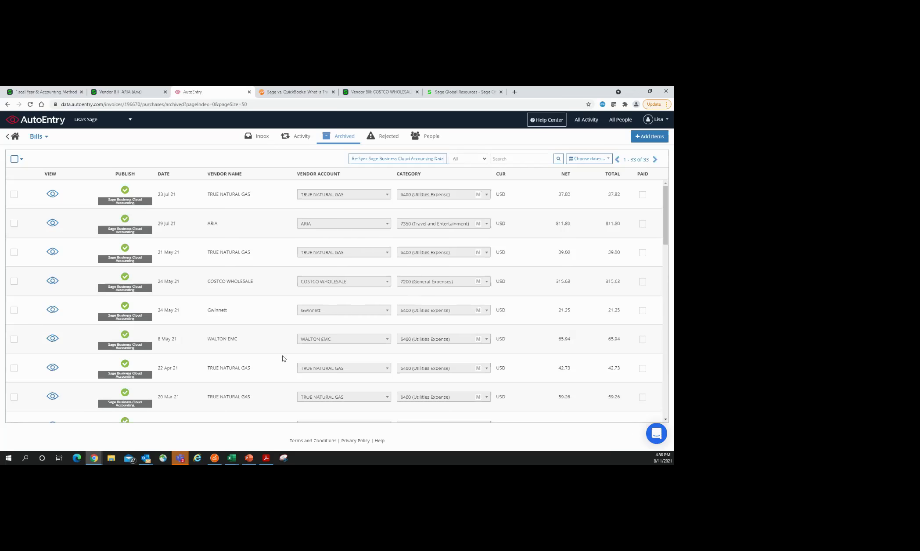
pyautogui.scroll(-1, 276, 355)
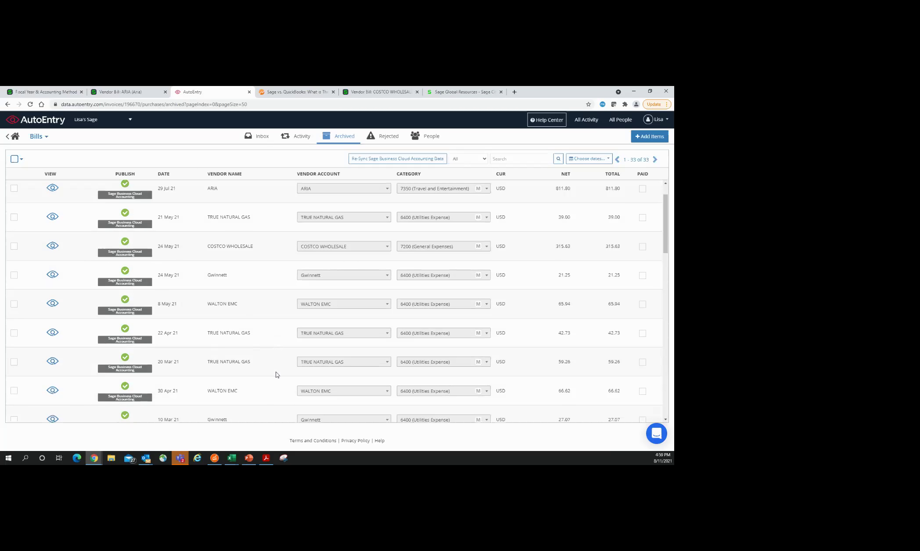
pyautogui.scroll(-2, 276, 376)
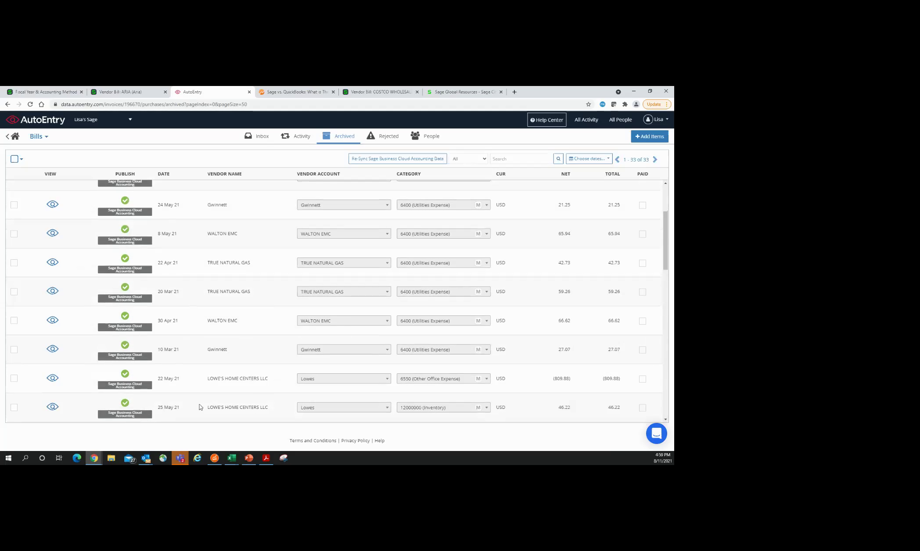
pyautogui.click(46, 123)
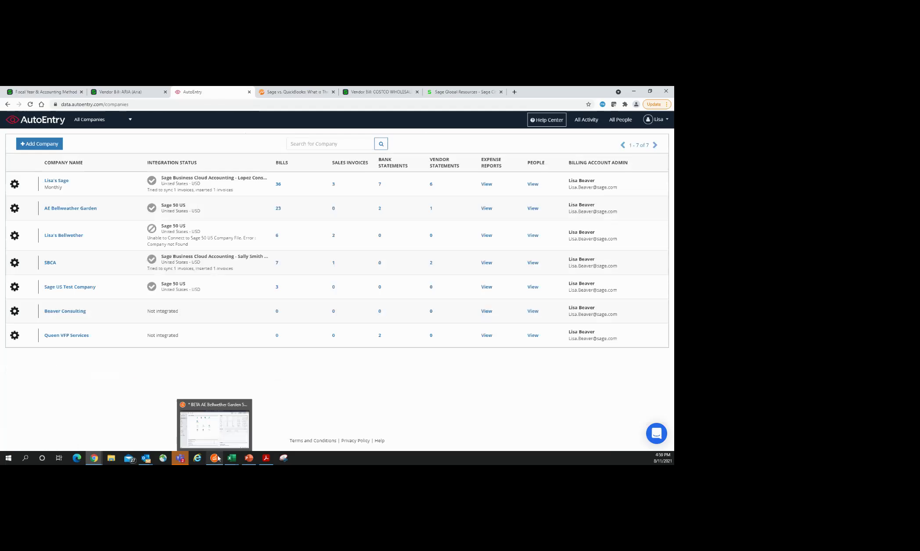